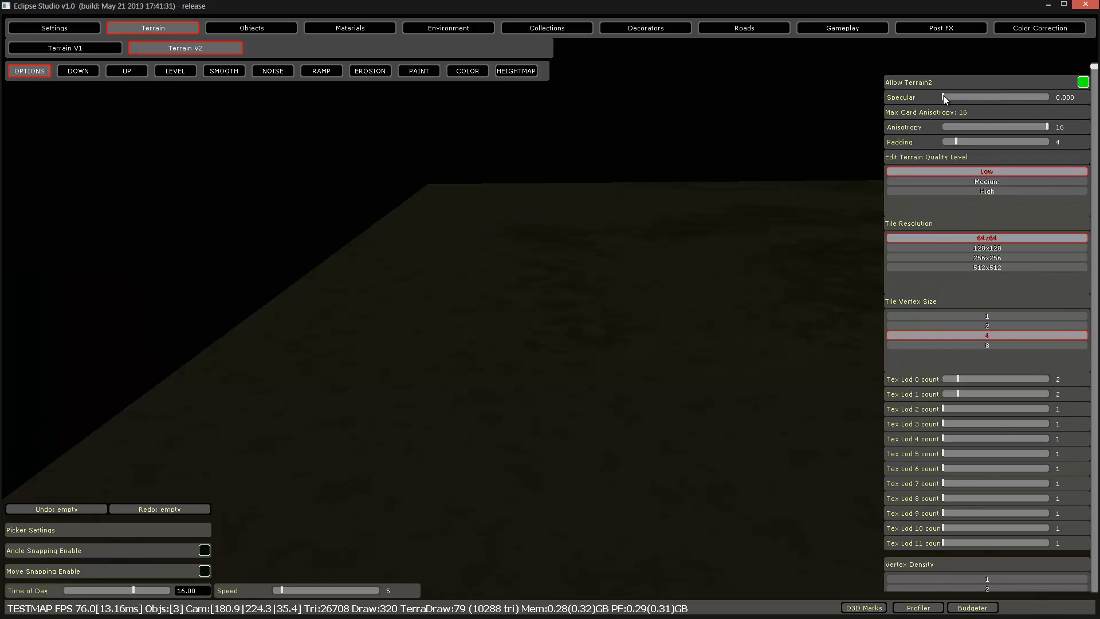
# Switch Allow Terrain2 off and back on to compare the terrain with and without it.
pyautogui.click(1082, 82)
pyautogui.click(1083, 82)
pyautogui.moveTo(923, 125); pyautogui.dragTo(707, 145, button='right')
pyautogui.click(1082, 82)
pyautogui.click(1083, 81)
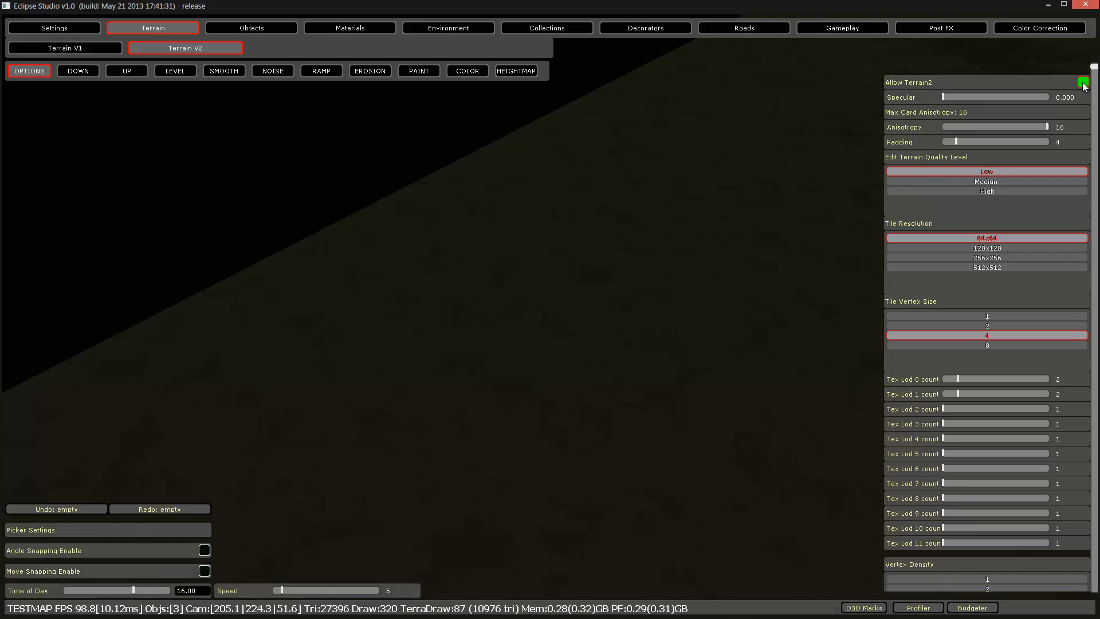
pyautogui.moveTo(631, 184); pyautogui.dragTo(840, 133, button='right')
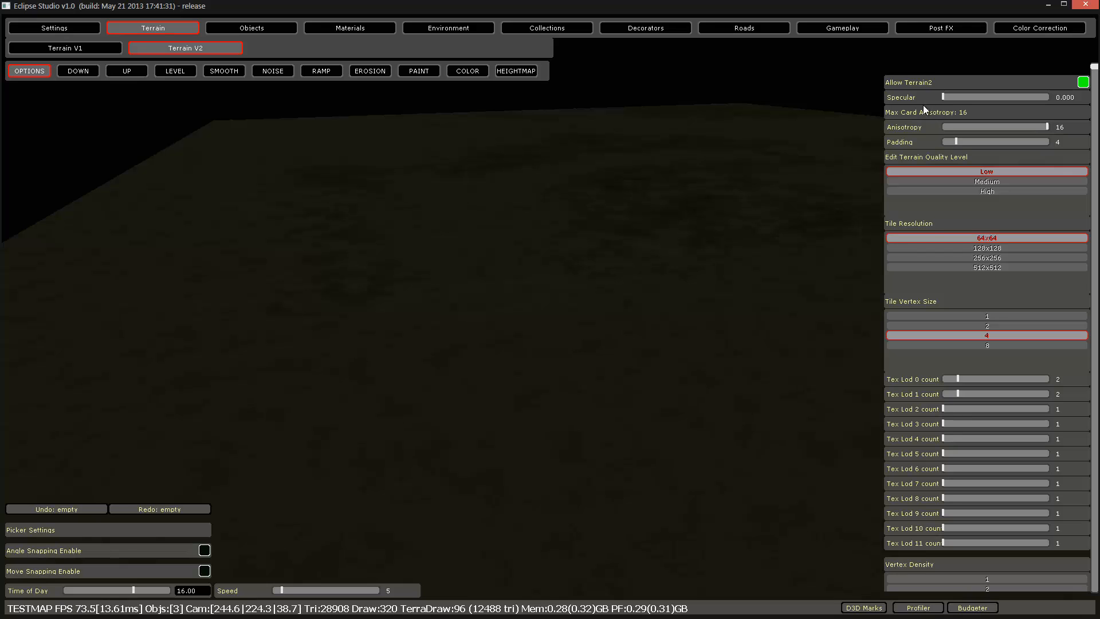
# Try raising the terrain's Specular value, look over the surface, and return it to 0.
pyautogui.moveTo(1046, 99); pyautogui.dragTo(648, 126)
pyautogui.moveTo(649, 126); pyautogui.dragTo(645, 133, button='right')
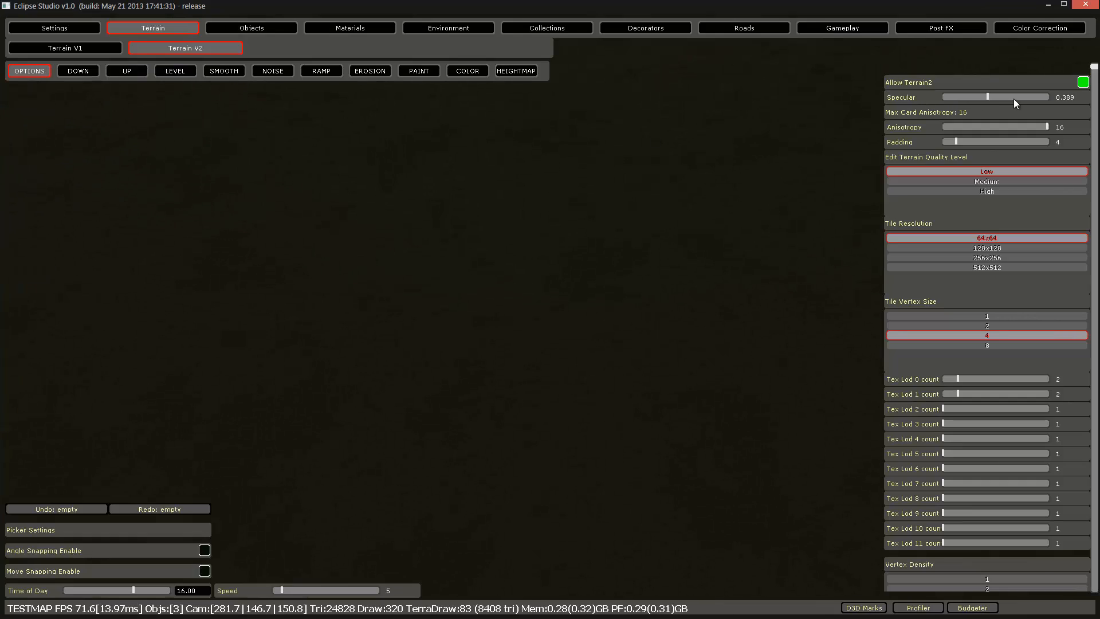
pyautogui.moveTo(1013, 98); pyautogui.dragTo(937, 101)
pyautogui.moveTo(702, 137); pyautogui.dragTo(684, 149, button='right')
# Set the Lighting quality to 2 in the options settings and return to the Terrain V2 options.
pyautogui.click(62, 29)
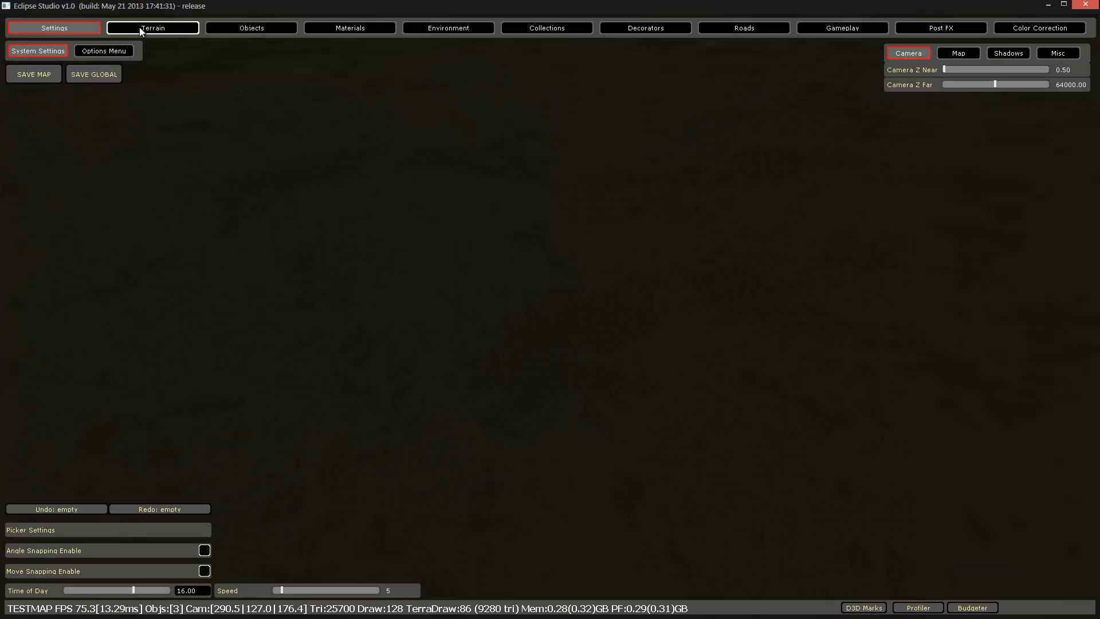
pyautogui.click(140, 29)
pyautogui.click(55, 28)
pyautogui.click(106, 51)
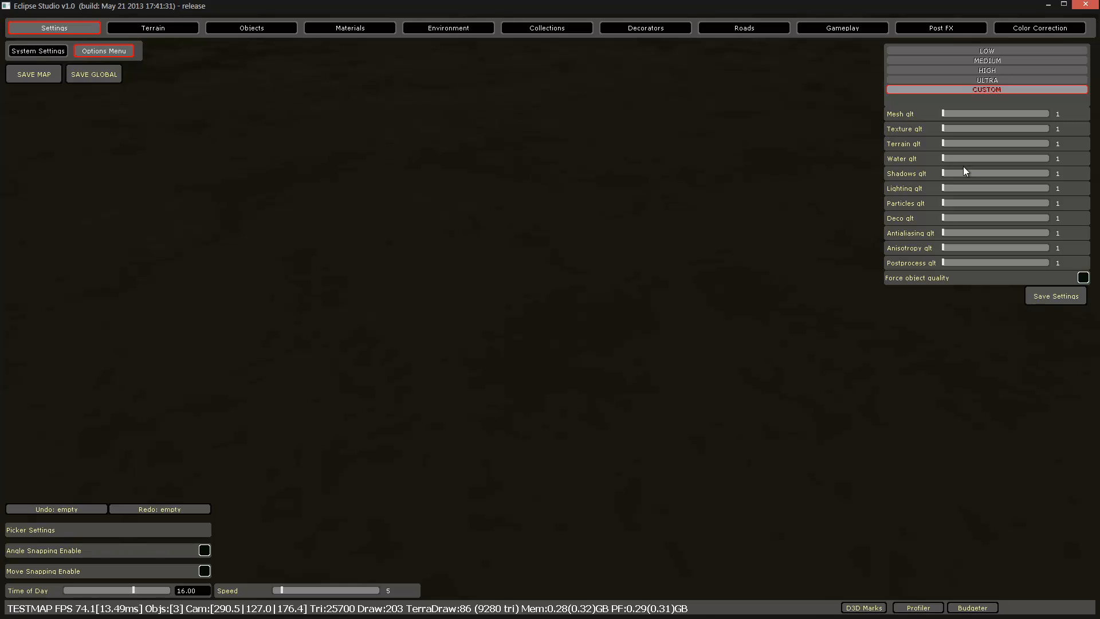
pyautogui.click(1009, 188)
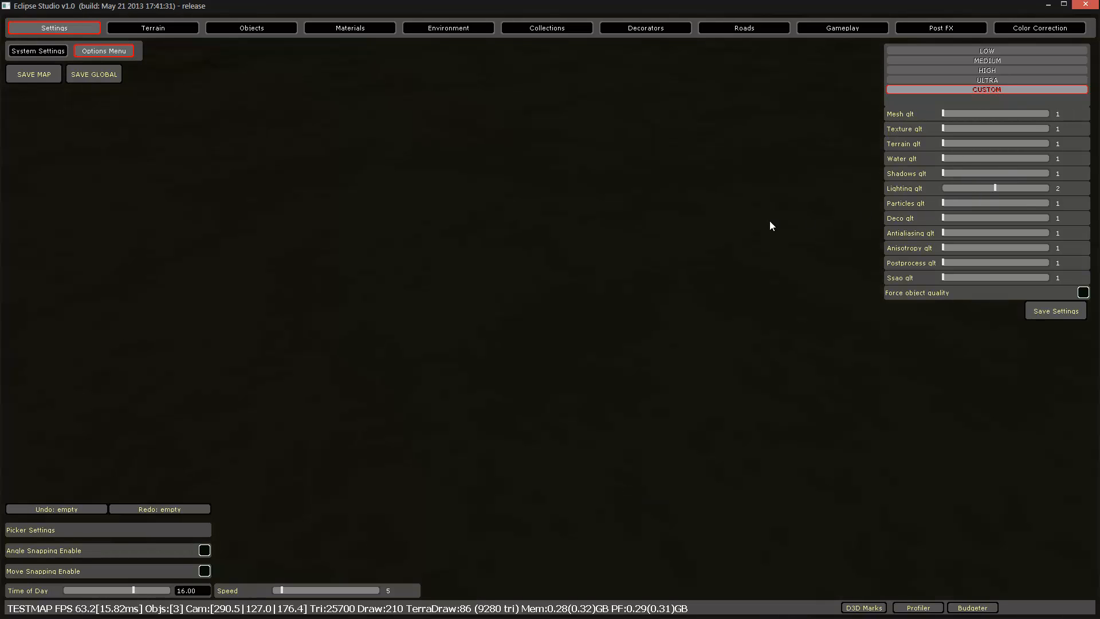
pyautogui.click(193, 30)
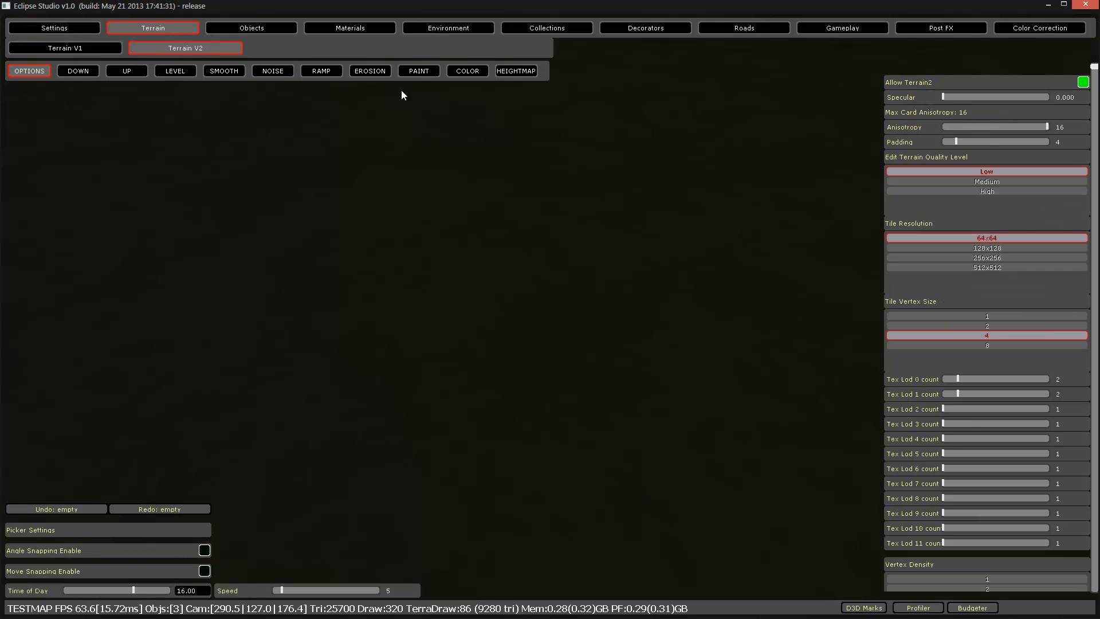
# Try a Specular value of 0.116 on the terrain, then bring it back to 0.
pyautogui.moveTo(967, 97)
pyautogui.mouseDown()
pyautogui.moveTo(1029, 98)
pyautogui.moveTo(954, 99)
pyautogui.mouseUp()
pyautogui.moveTo(726, 126); pyautogui.dragTo(724, 124, button='right')
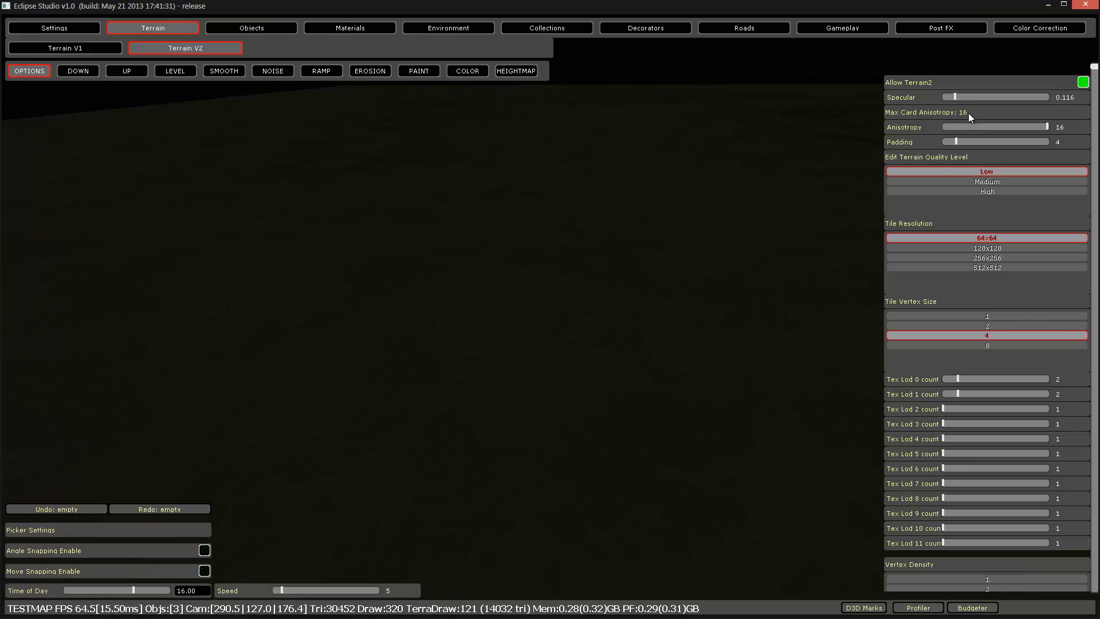
pyautogui.moveTo(956, 97); pyautogui.dragTo(977, 113)
pyautogui.moveTo(604, 128); pyautogui.dragTo(350, 113, button='right')
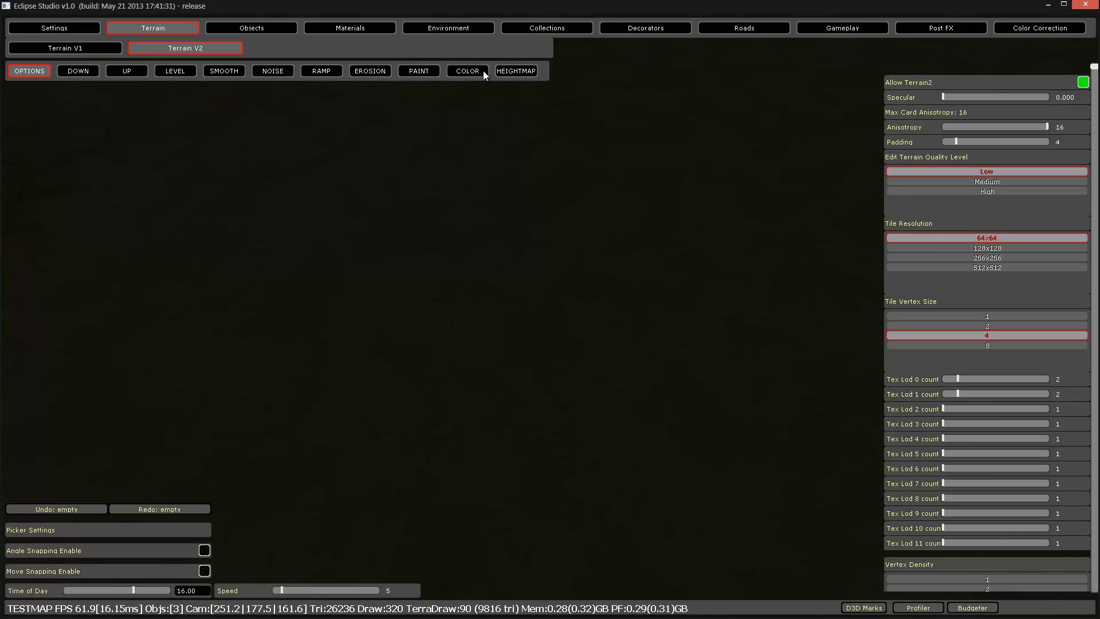
# Assign bm terrain boulders n.dds as the base layer's normal texture and return to the terrain options.
pyautogui.click(419, 71)
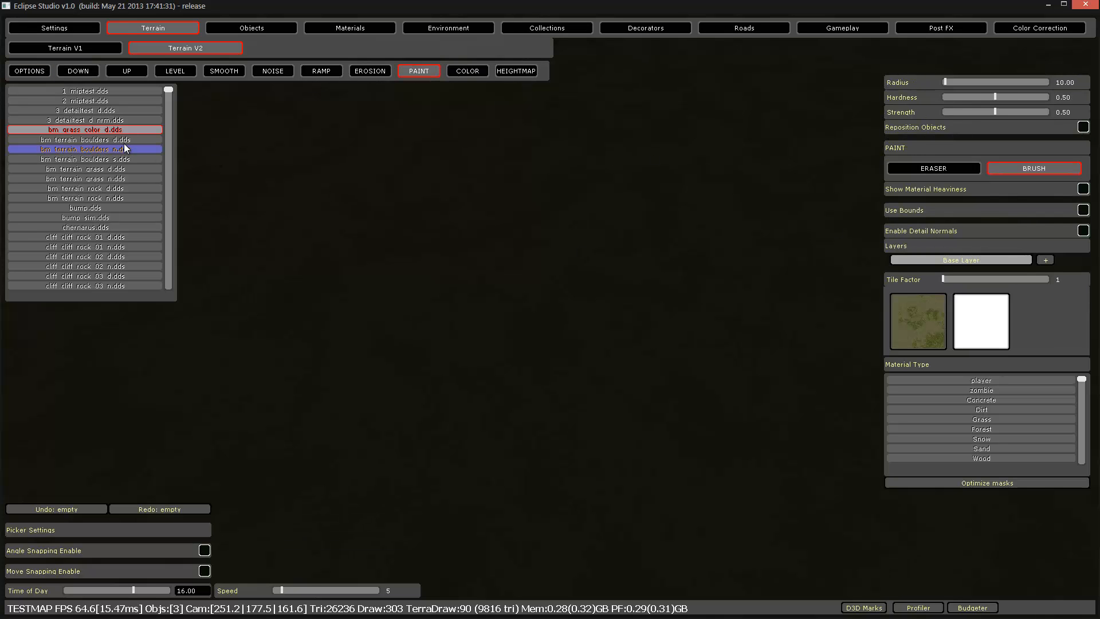
pyautogui.moveTo(312, 231); pyautogui.dragTo(352, 251, button='right')
pyautogui.click(26, 71)
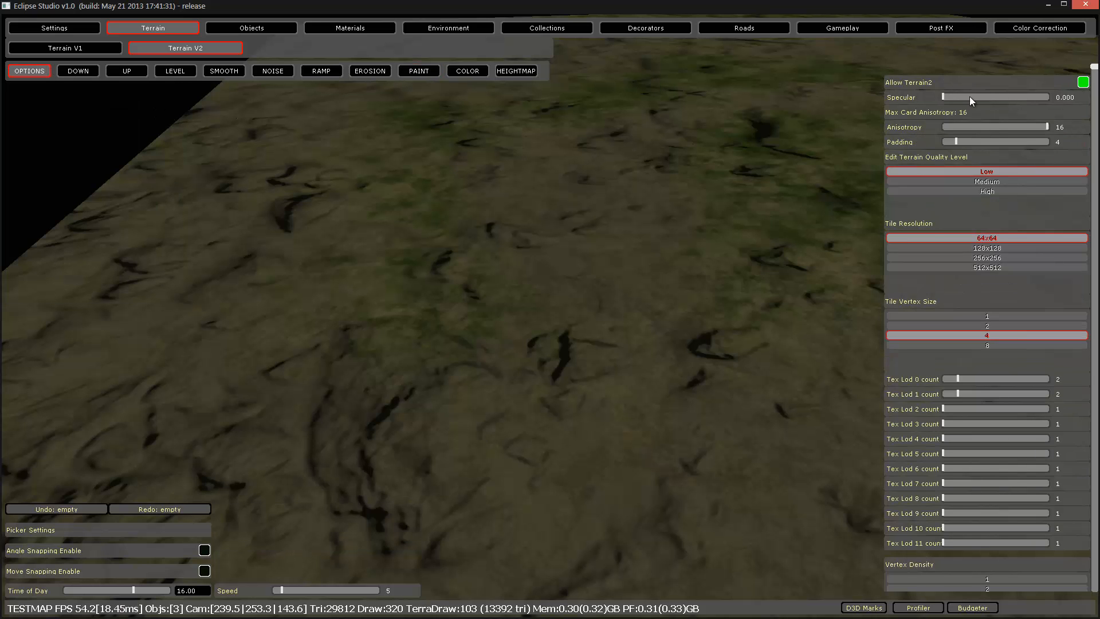
# Test Specular up to 1.000 on the bumpy terrain surface and reset it to 0.
pyautogui.moveTo(1014, 97); pyautogui.dragTo(941, 99)
pyautogui.moveTo(670, 184); pyautogui.dragTo(671, 185, button='right')
pyautogui.press('w')
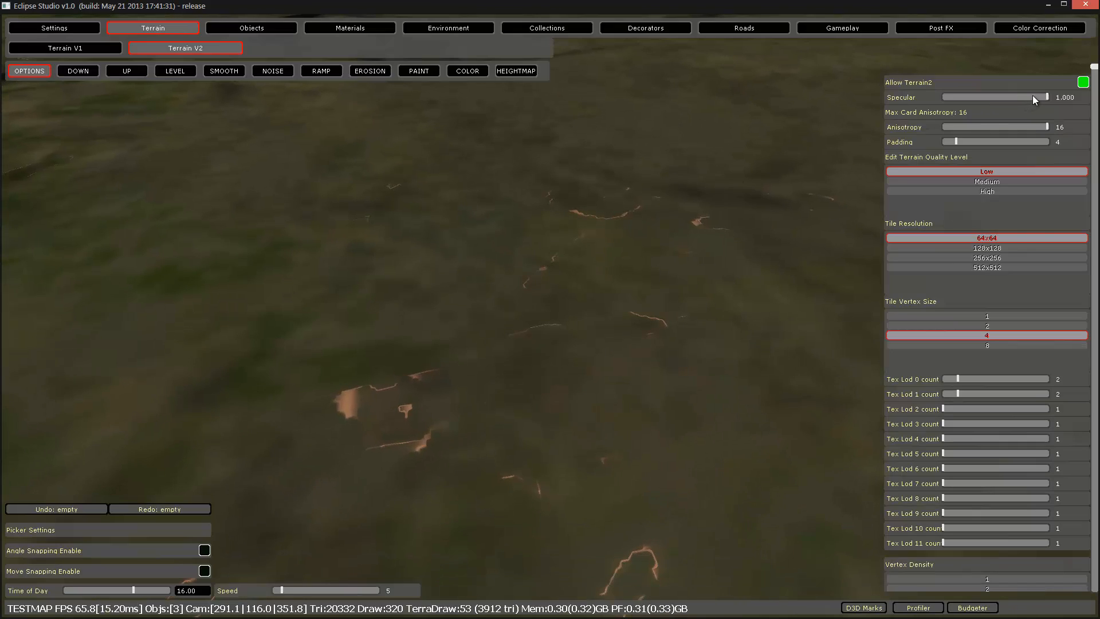
pyautogui.moveTo(1040, 95); pyautogui.dragTo(975, 109)
pyautogui.moveTo(795, 142); pyautogui.dragTo(795, 142, button='right')
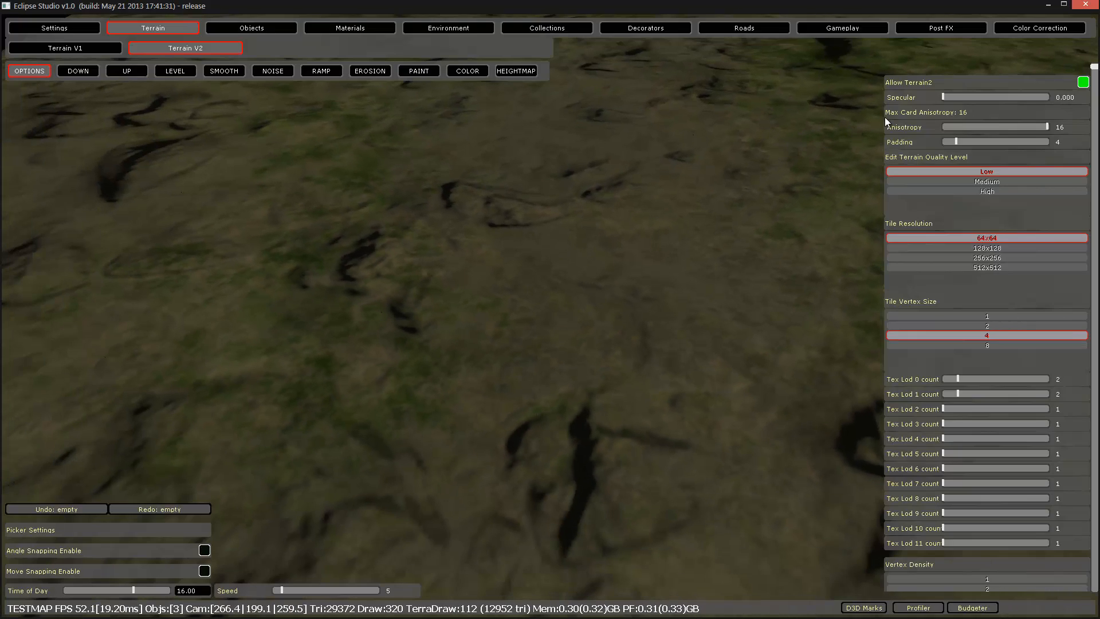
pyautogui.moveTo(891, 152)
pyautogui.mouseDown(button='right')
pyautogui.moveTo(562, 307)
pyautogui.moveTo(892, 152)
pyautogui.mouseUp(button='right')
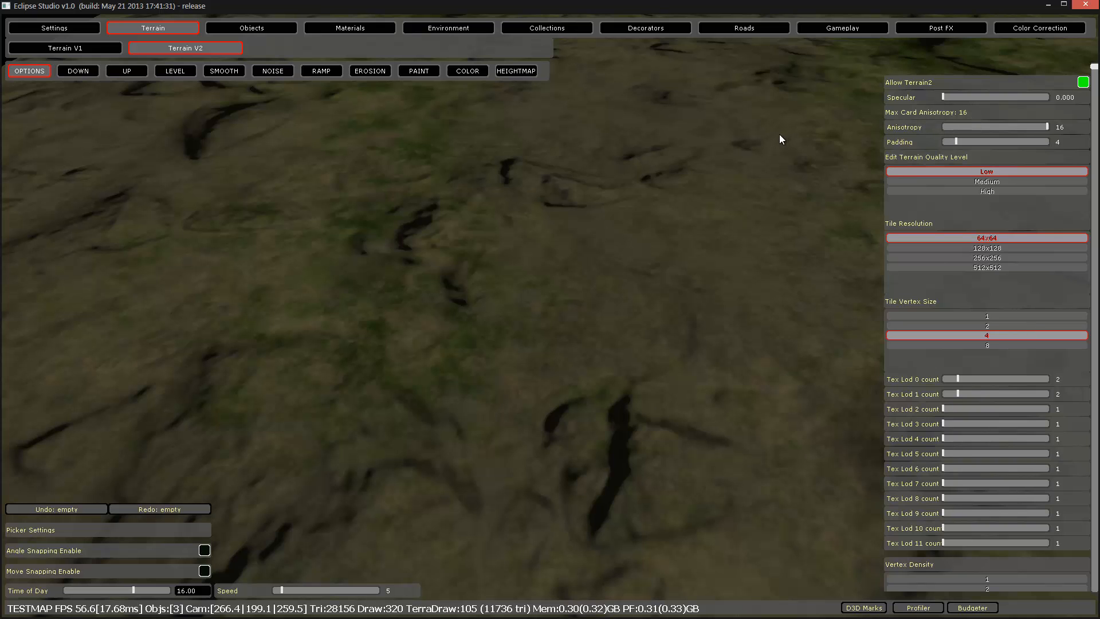
# Try Anisotropy at 6 on the terrain and restore it to 16.
pyautogui.moveTo(781, 139); pyautogui.dragTo(795, 129, button='right')
pyautogui.moveTo(997, 127); pyautogui.dragTo(1071, 123)
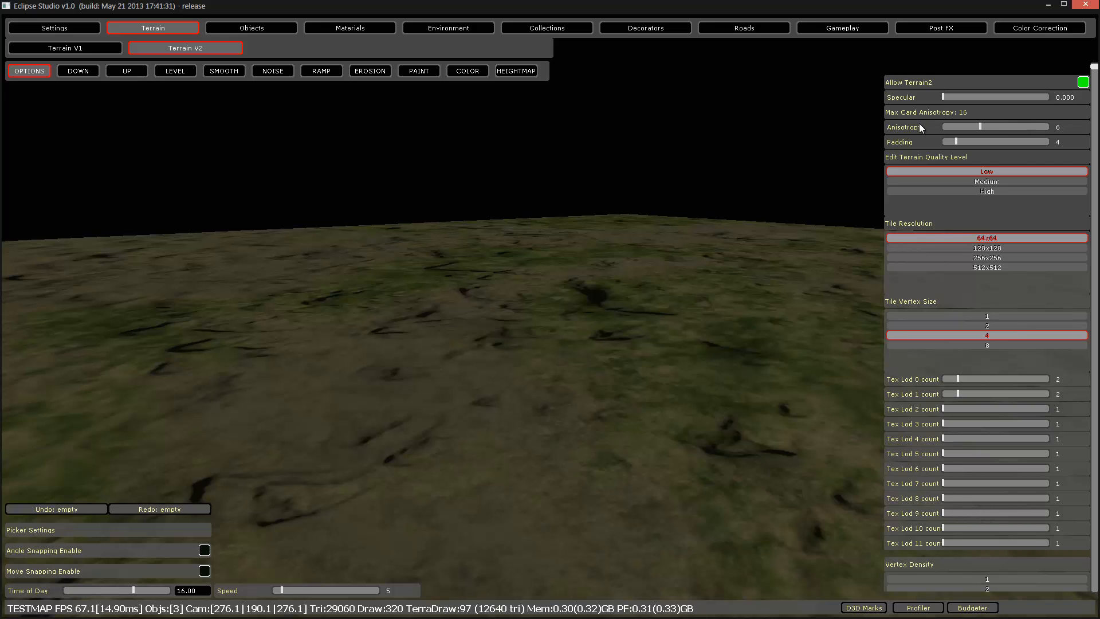
pyautogui.moveTo(737, 226); pyautogui.dragTo(738, 226, button='right')
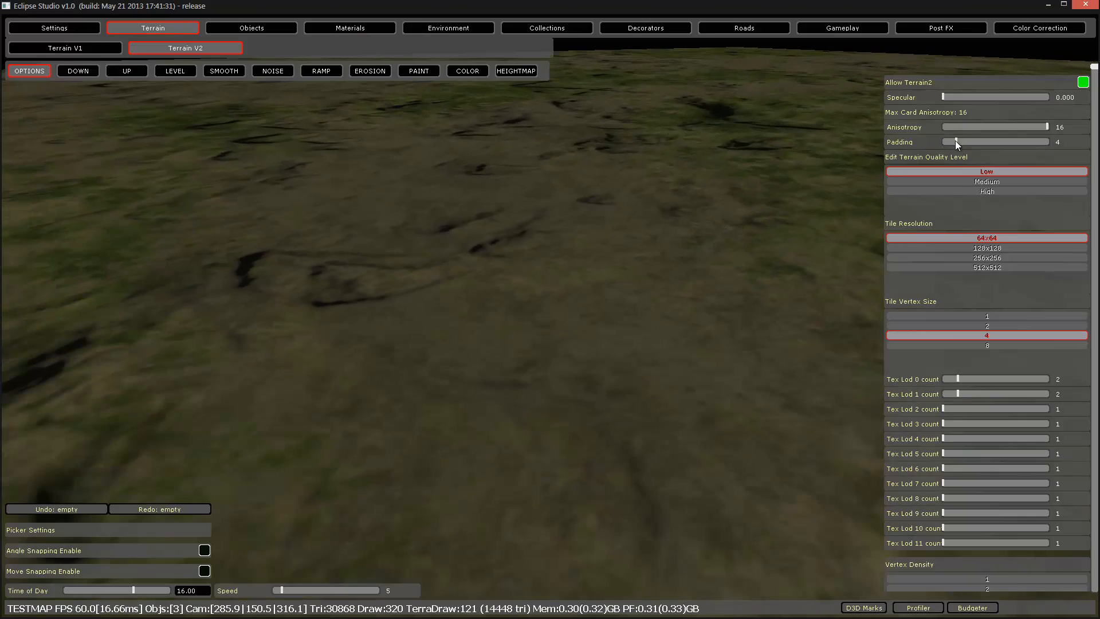
# Try terrain Padding values of 0 and 24 and compare the tile seams.
pyautogui.moveTo(956, 143); pyautogui.dragTo(922, 148)
pyautogui.moveTo(733, 223)
pyautogui.mouseDown(button='right')
pyautogui.moveTo(751, 225)
pyautogui.moveTo(722, 239)
pyautogui.moveTo(748, 221)
pyautogui.mouseUp(button='right')
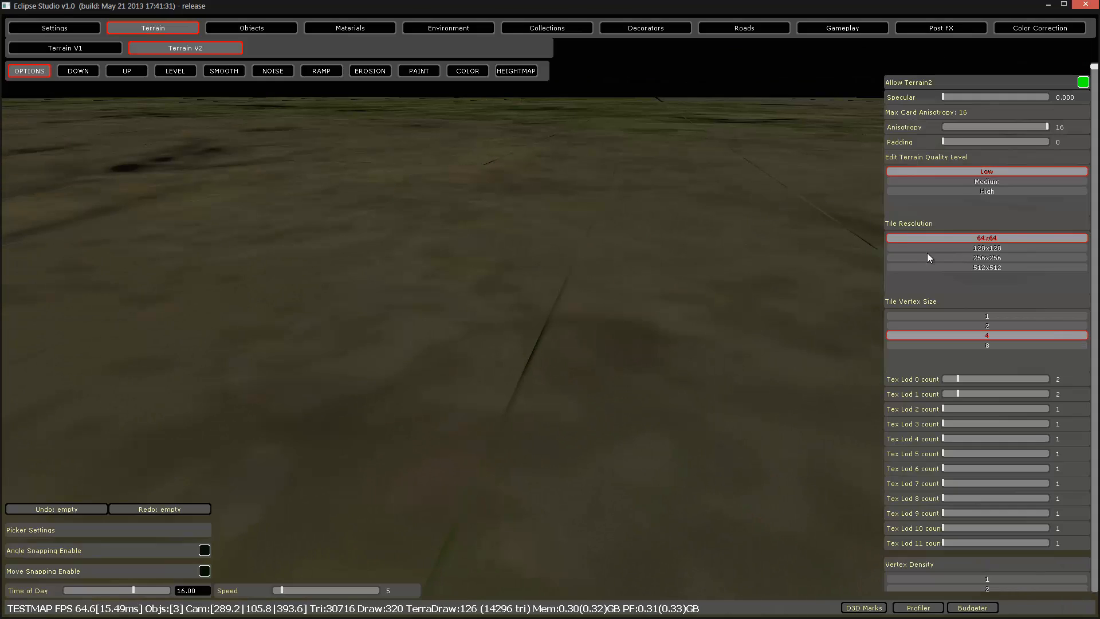
pyautogui.click(951, 141)
pyautogui.moveTo(942, 141); pyautogui.dragTo(1002, 150)
pyautogui.moveTo(1001, 150); pyautogui.dragTo(554, 237, button='right')
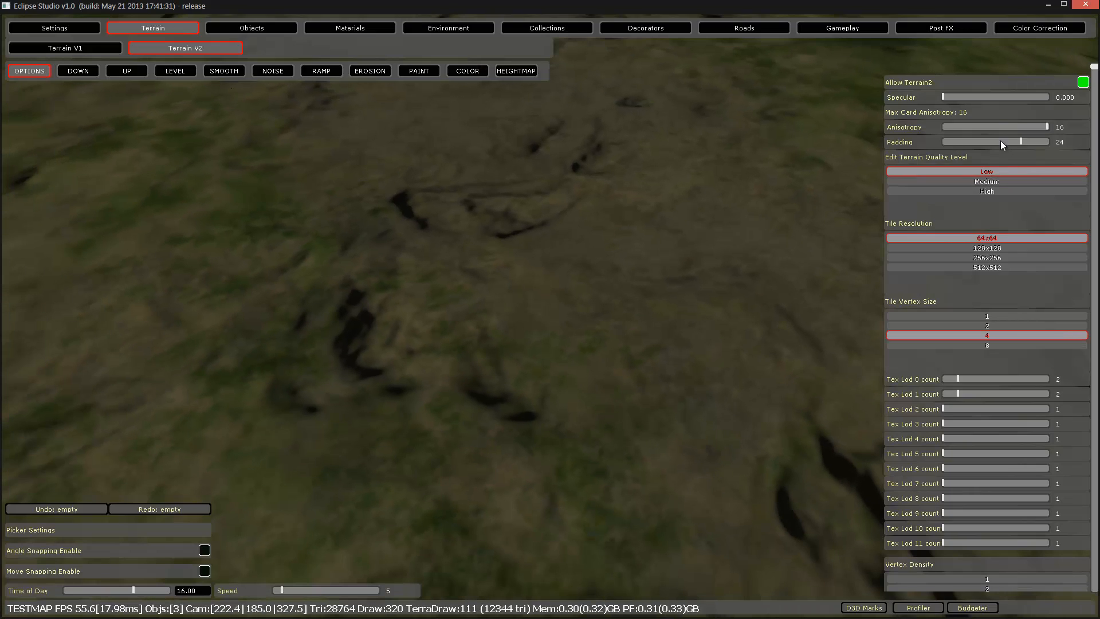
# Set the terrain Padding to 2 and look over the surface.
pyautogui.moveTo(1001, 140); pyautogui.dragTo(912, 142)
pyautogui.moveTo(673, 163); pyautogui.dragTo(807, 156, button='right')
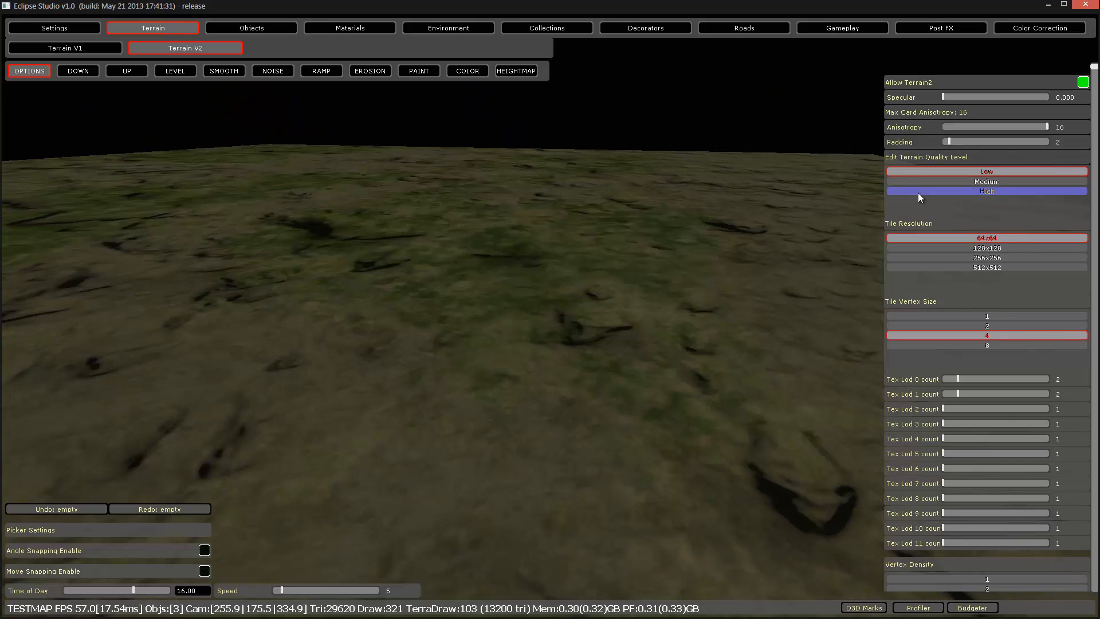
pyautogui.moveTo(716, 215); pyautogui.dragTo(739, 187, button='right')
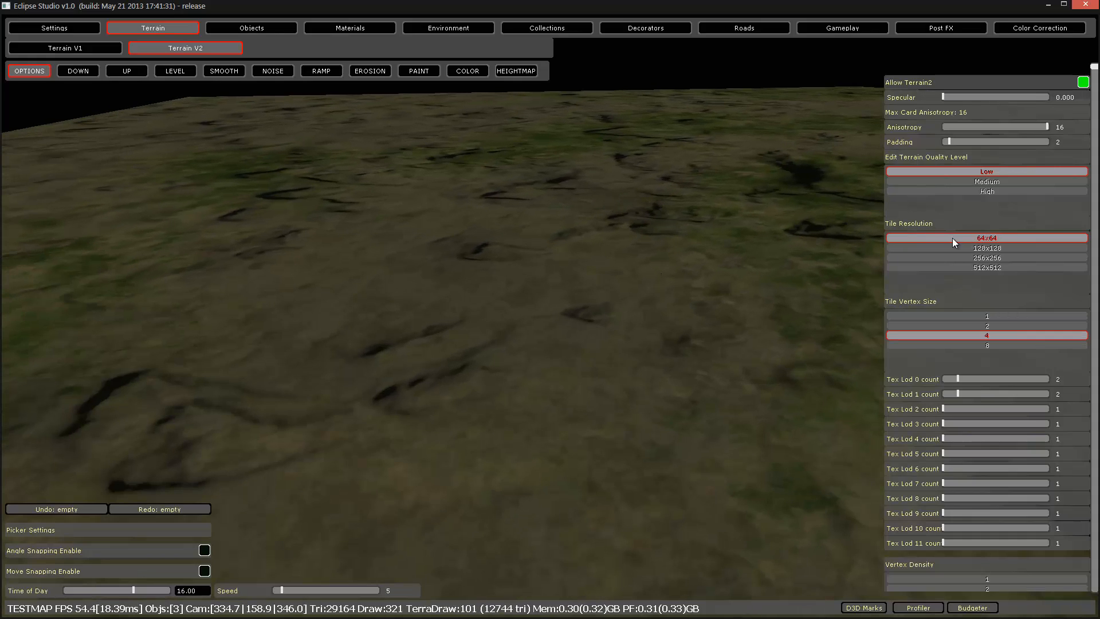
pyautogui.moveTo(952, 239); pyautogui.dragTo(655, 236, button='right')
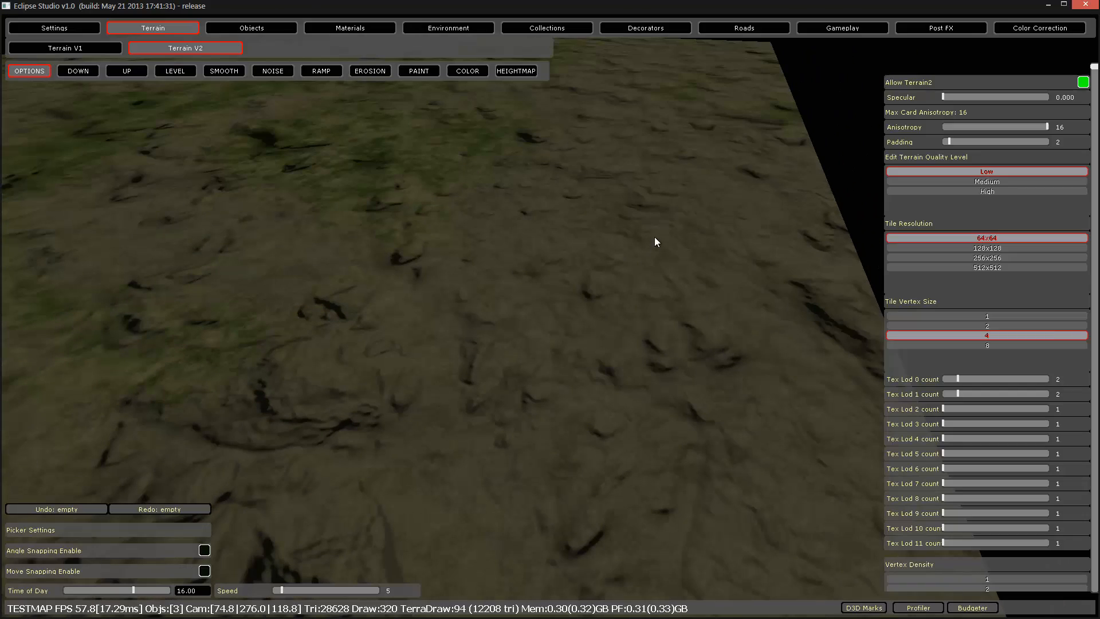
# Try 2 miptest.dds and 3 detailtest d.dds as the base layer's normal texture.
pyautogui.click(435, 71)
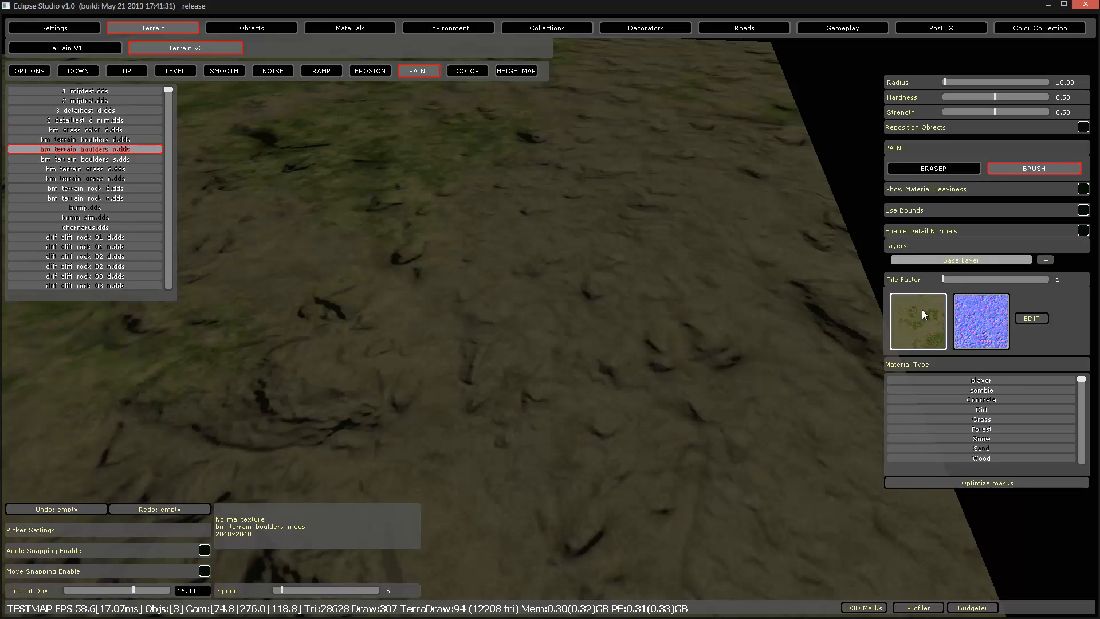
pyautogui.click(102, 100)
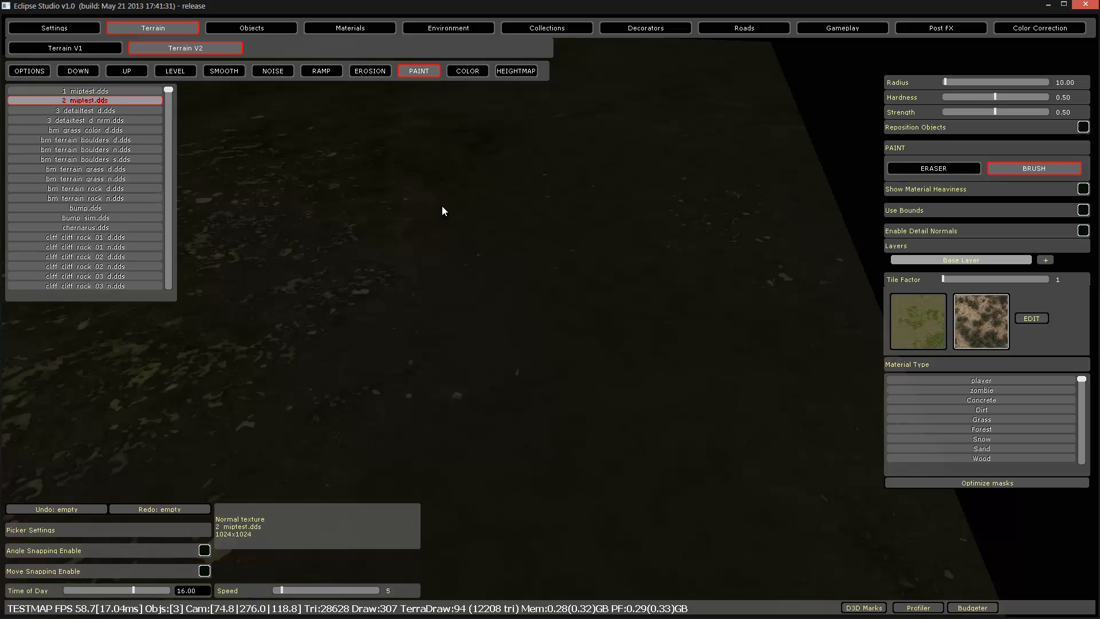
pyautogui.press('w')
pyautogui.moveTo(443, 206)
pyautogui.mouseDown(button='right')
pyautogui.moveTo(430, 197)
pyautogui.moveTo(435, 208)
pyautogui.mouseUp(button='right')
pyautogui.click(122, 110)
pyautogui.press('w')
# Assign 3 detailtest d nrm.dds as the base layer's normal texture, then replace it with bump sim.dds.
pyautogui.click(124, 119)
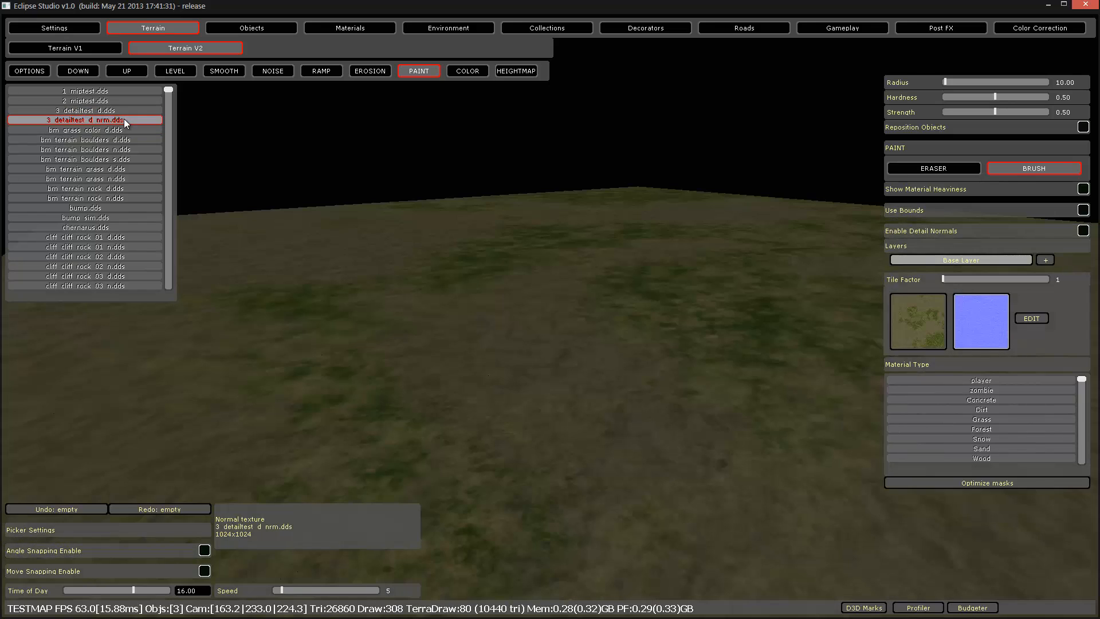
pyautogui.moveTo(549, 243); pyautogui.dragTo(556, 253, button='right')
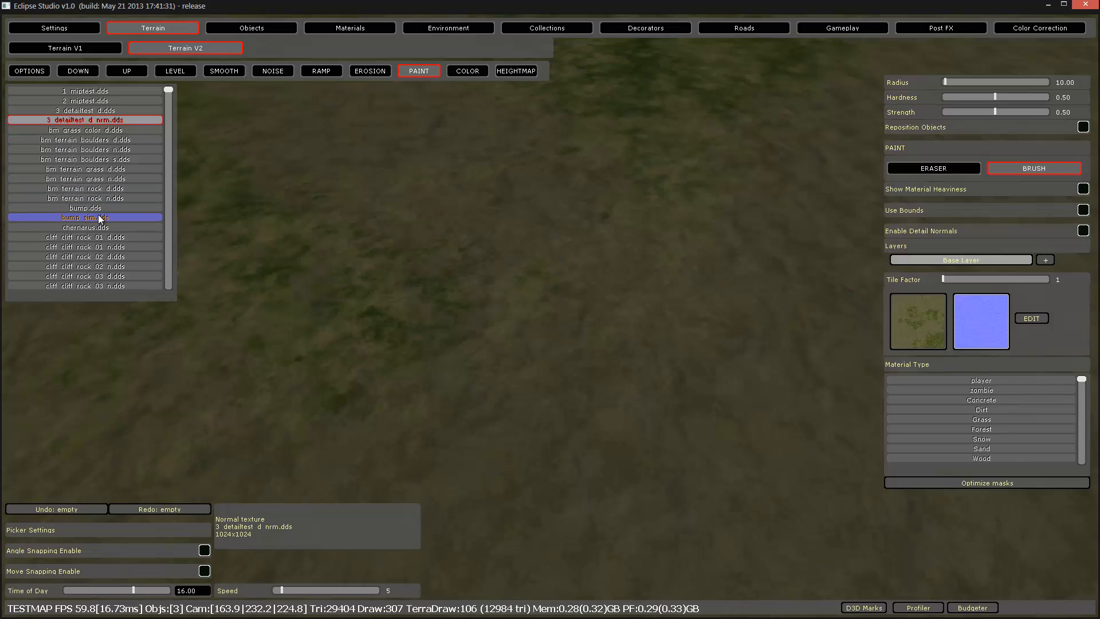
pyautogui.click(97, 217)
pyautogui.moveTo(439, 260); pyautogui.dragTo(442, 253, button='right')
# Set the terrain's Tile Resolution to 512x512 and examine the surface up close and from afar.
pyautogui.click(33, 73)
pyautogui.moveTo(510, 266); pyautogui.dragTo(570, 282, button='right')
pyautogui.press('w')
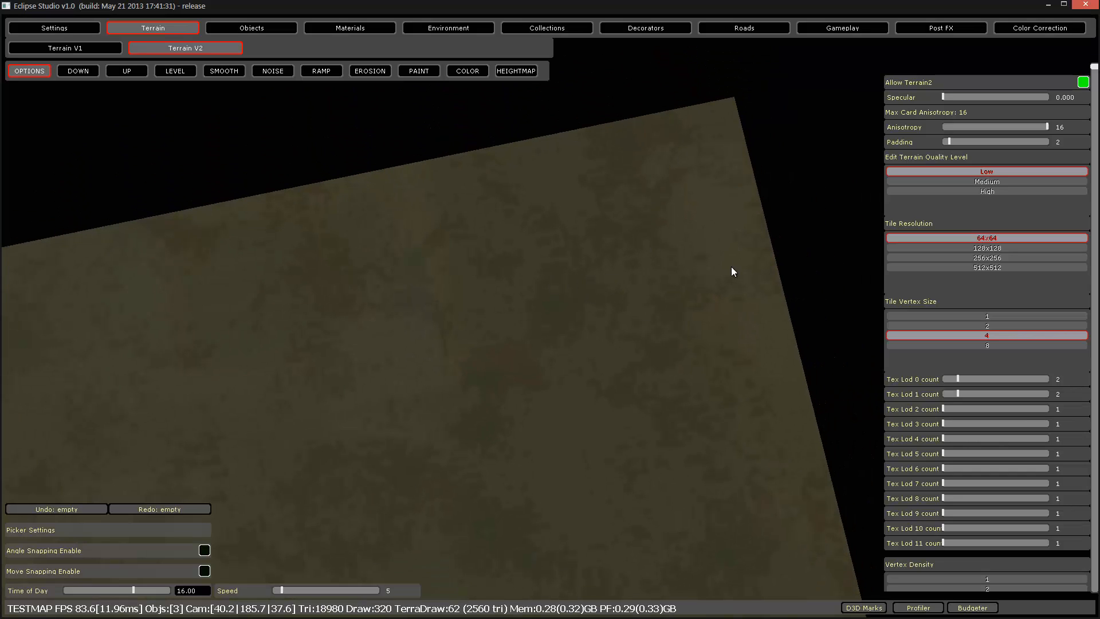
pyautogui.moveTo(617, 242); pyautogui.dragTo(534, 246, button='right')
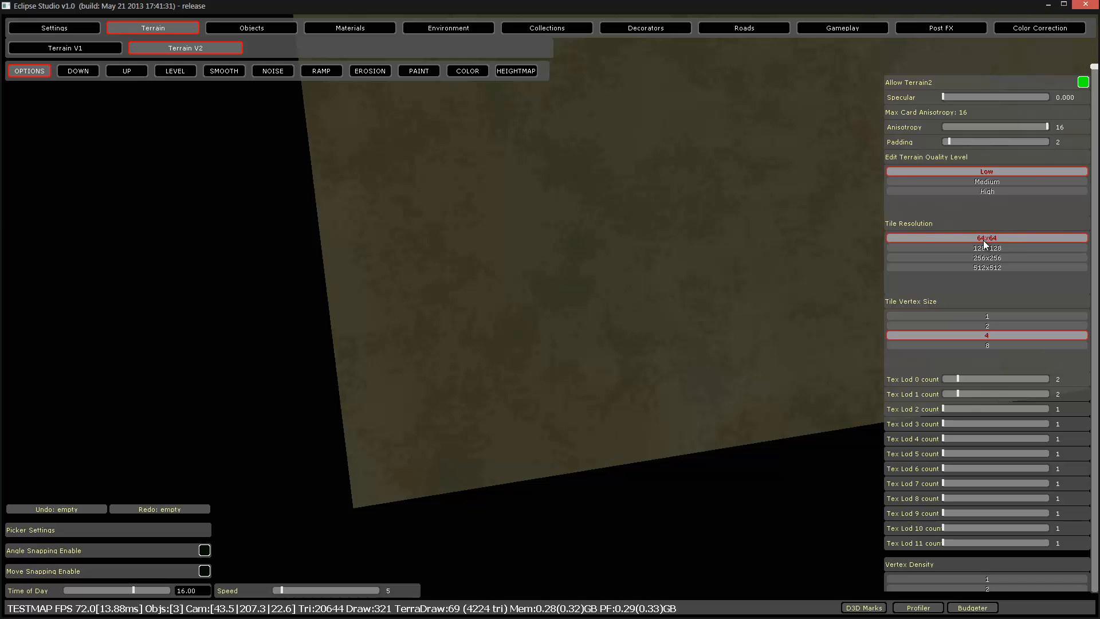
pyautogui.click(979, 266)
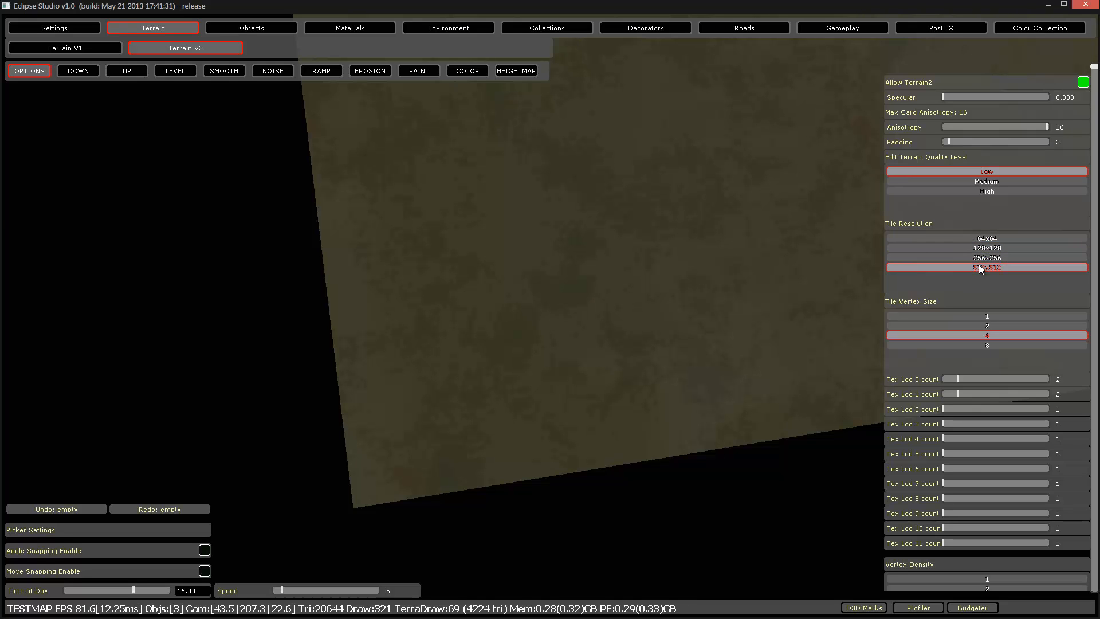
pyautogui.moveTo(676, 267); pyautogui.dragTo(619, 285, button='right')
pyautogui.press('s')
pyautogui.press('w')
pyautogui.press('w')
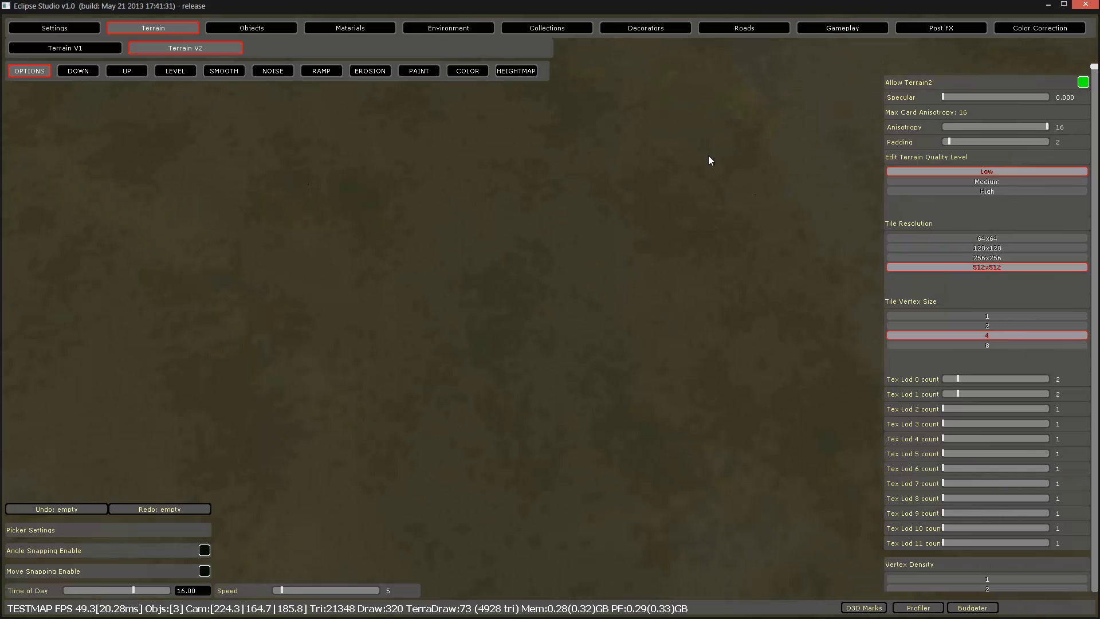
# Set the base layer's Tile Factor to 250 and look at the texture tiling.
pyautogui.click(425, 74)
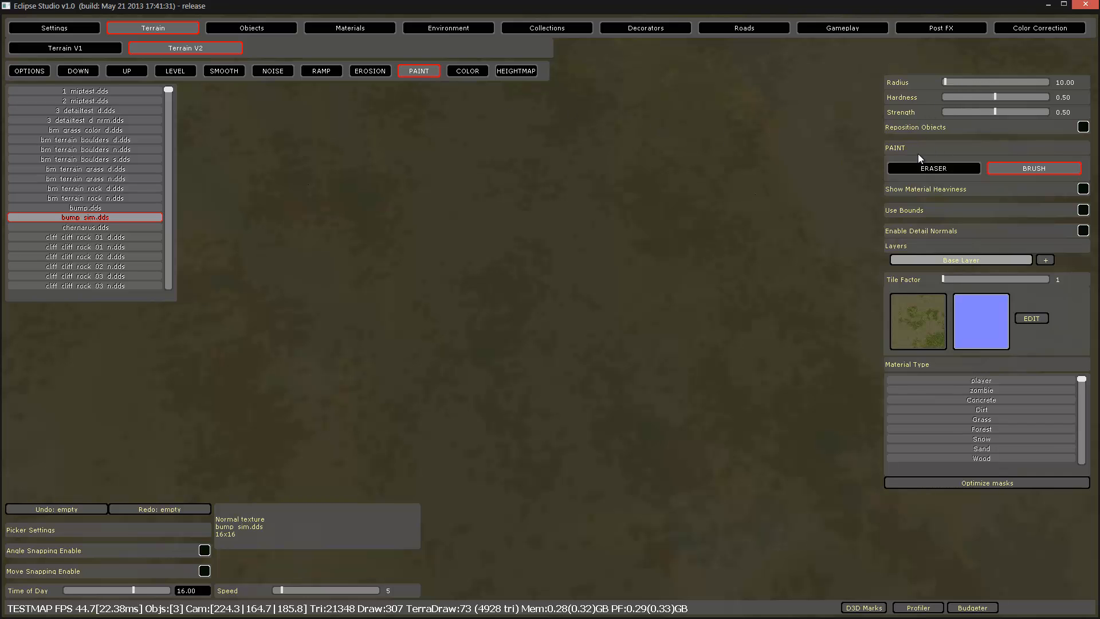
pyautogui.moveTo(954, 280); pyautogui.dragTo(1061, 281)
pyautogui.press('Return')
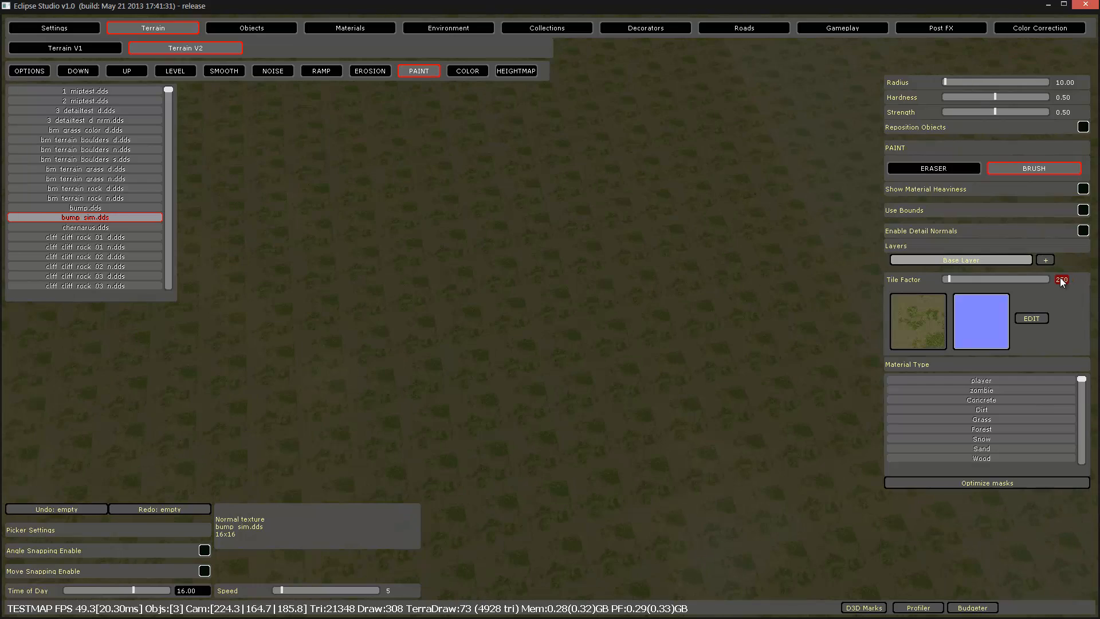
pyautogui.press('w')
pyautogui.moveTo(573, 273); pyautogui.dragTo(597, 286, button='right')
# Assign cliff cliff rock 01 n.dds as the base layer's normal texture and cliff cliff rock 03 d.dds as its color texture.
pyautogui.click(116, 237)
pyautogui.click(116, 247)
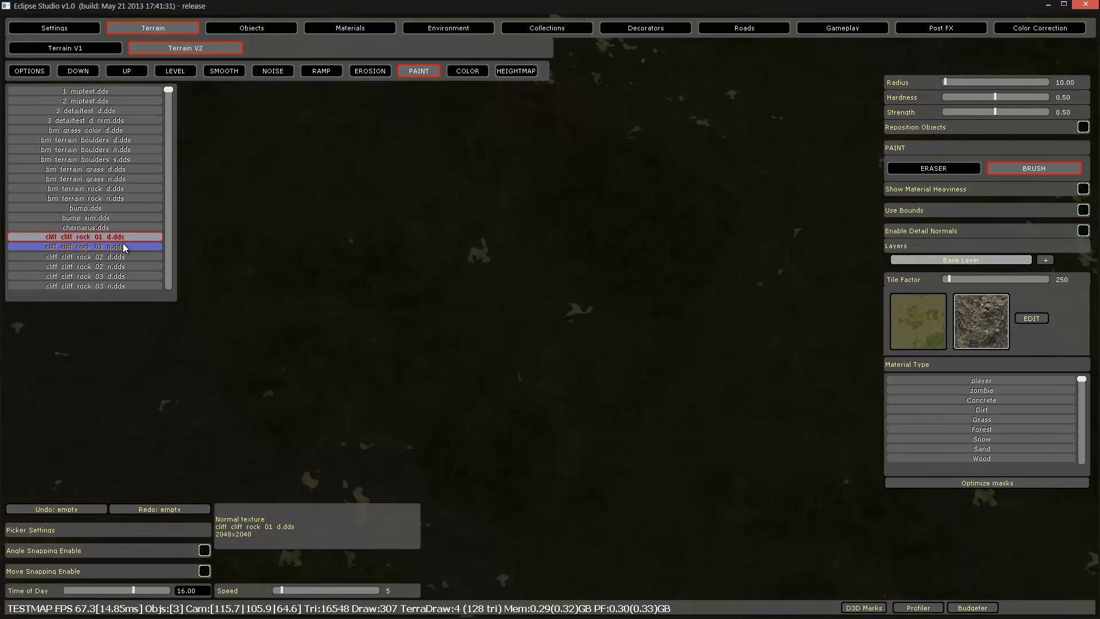
pyautogui.click(919, 321)
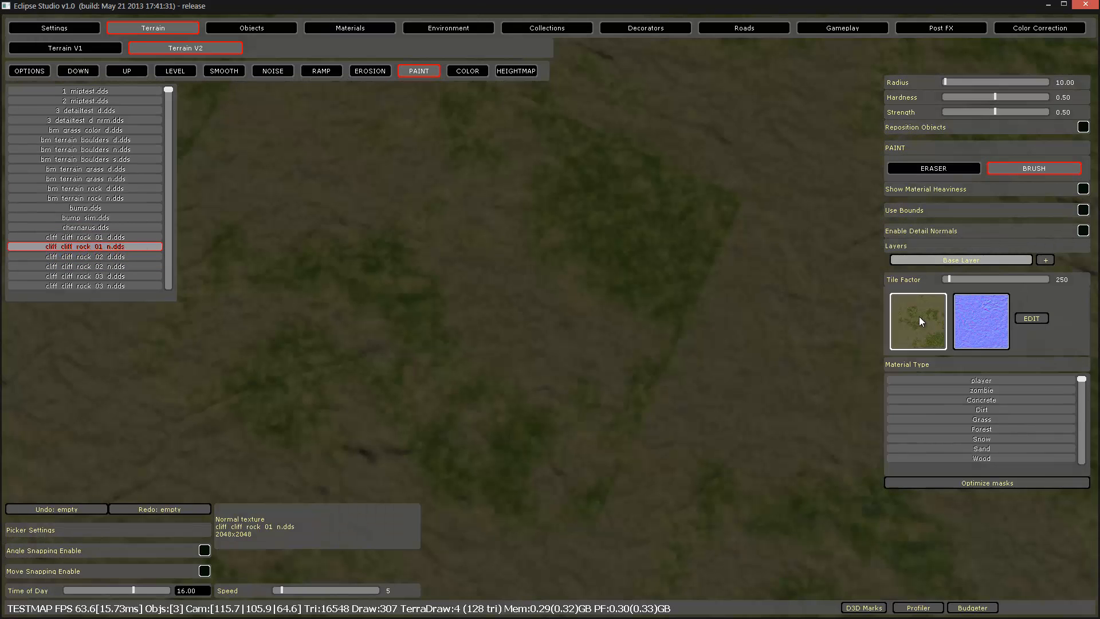
pyautogui.click(108, 276)
# Try cliff cliff rock 03 n.dds as the base layer's normal texture, then assign cliff cliff rock 02 n.dds instead.
pyautogui.click(962, 331)
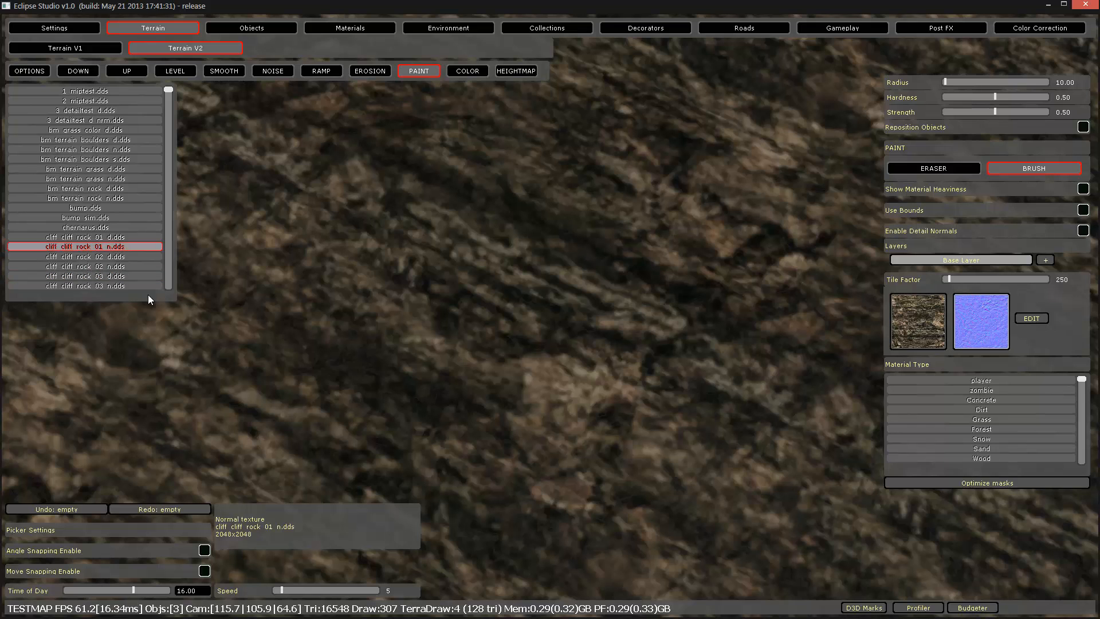
pyautogui.click(115, 285)
pyautogui.press('s')
pyautogui.moveTo(521, 320); pyautogui.dragTo(494, 308, button='right')
pyautogui.click(136, 266)
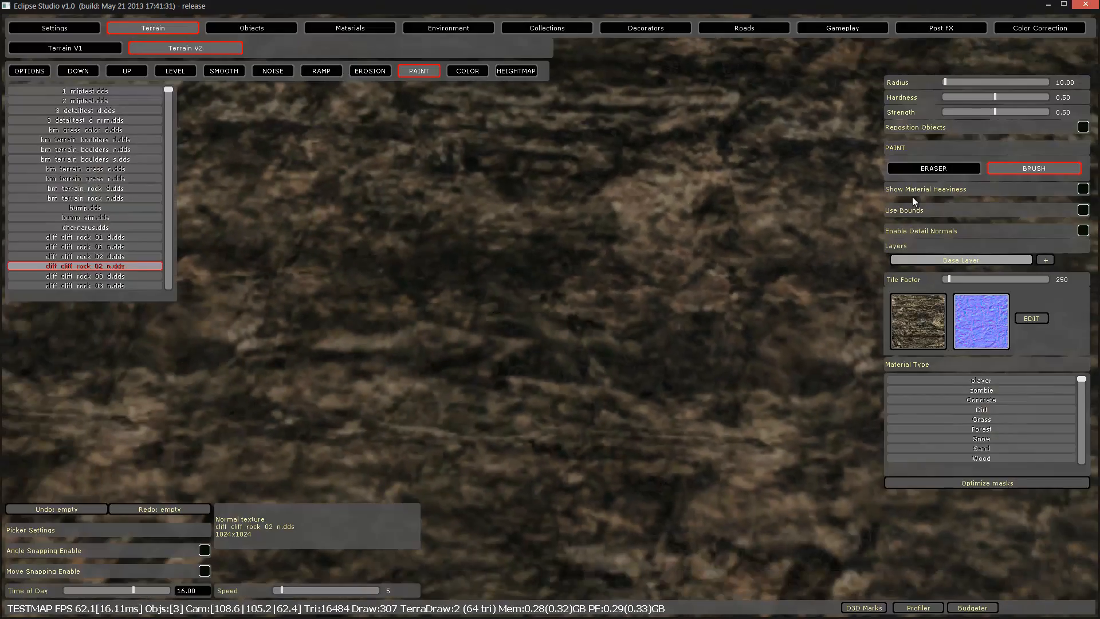
# Compare the terrain's Tile Resolution at 64x64, 128x128, 256x256 and 512x512, ending on 512x512, and examine the surface.
pyautogui.click(29, 72)
pyautogui.click(966, 238)
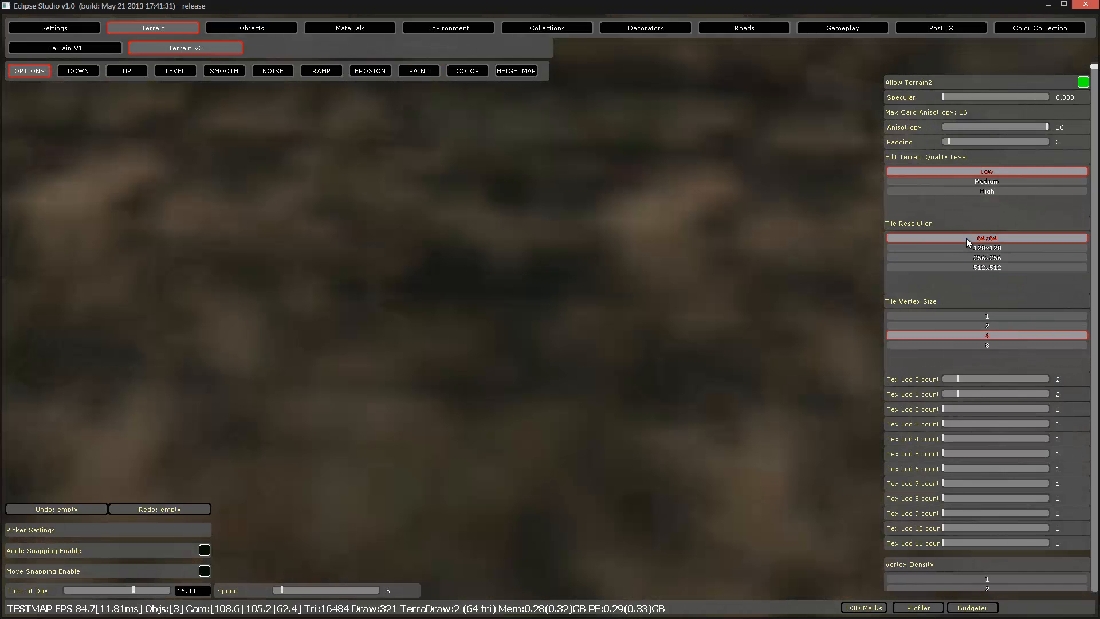
pyautogui.moveTo(612, 244); pyautogui.dragTo(614, 237, button='right')
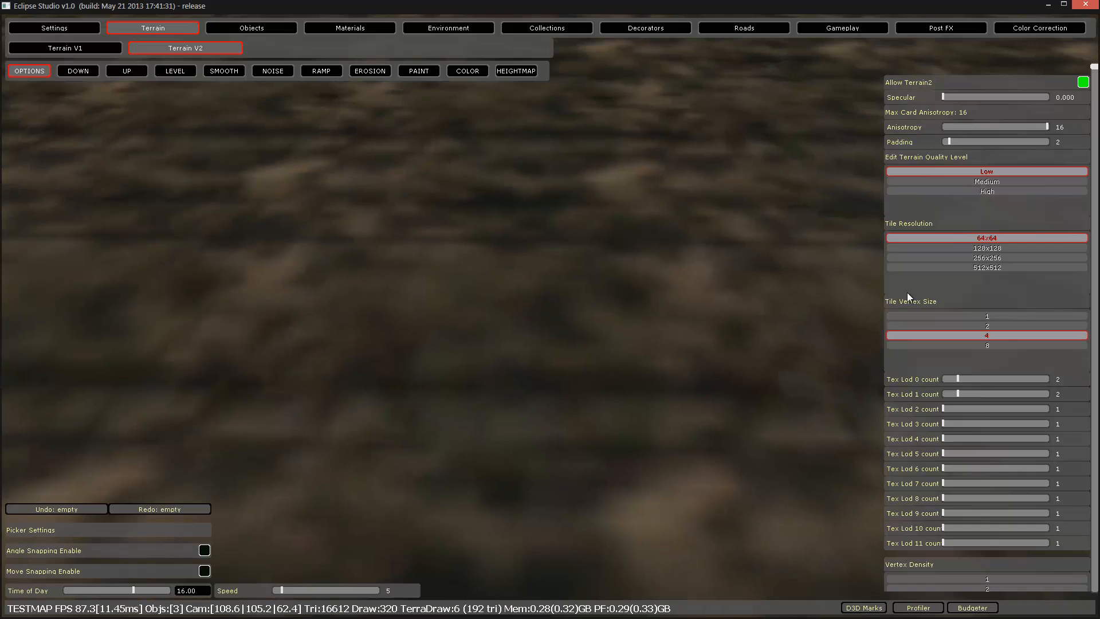
pyautogui.click(986, 248)
pyautogui.click(987, 257)
pyautogui.click(979, 268)
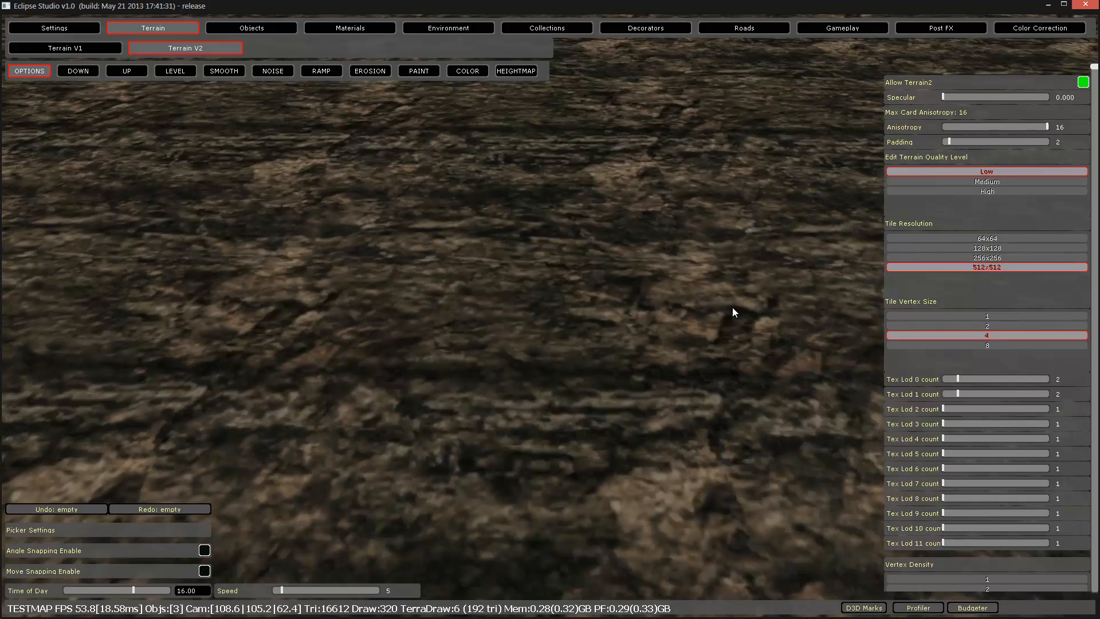
pyautogui.moveTo(733, 310); pyautogui.dragTo(731, 322, button='right')
pyautogui.press('s')
pyautogui.press('w')
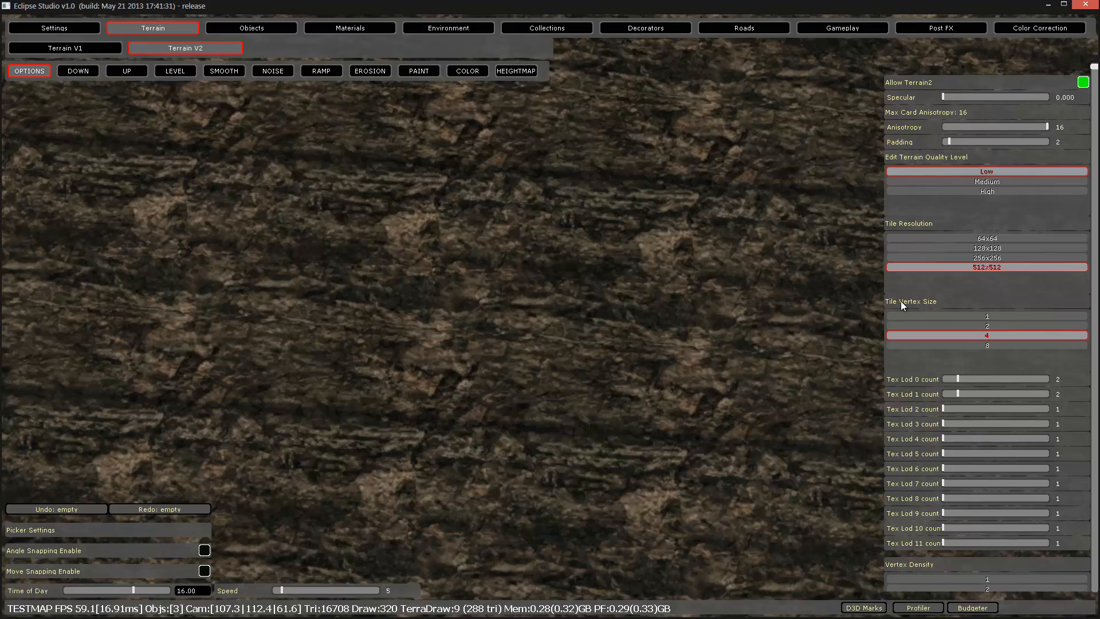
pyautogui.moveTo(480, 243)
pyautogui.mouseDown(button='right')
pyautogui.moveTo(503, 224)
pyautogui.moveTo(498, 235)
pyautogui.mouseUp(button='right')
pyautogui.press('w')
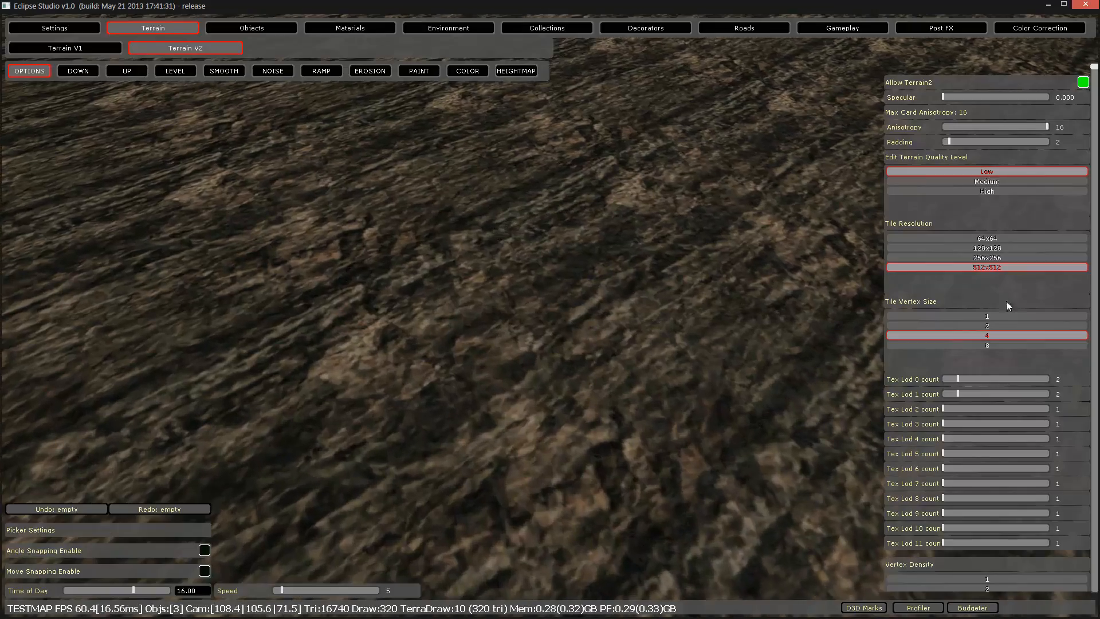
# Try Tile Vertex Size 8, 4 and 2 on the terrain, then return it to 4.
pyautogui.click(979, 344)
pyautogui.moveTo(661, 356); pyautogui.dragTo(659, 363, button='right')
pyautogui.click(977, 334)
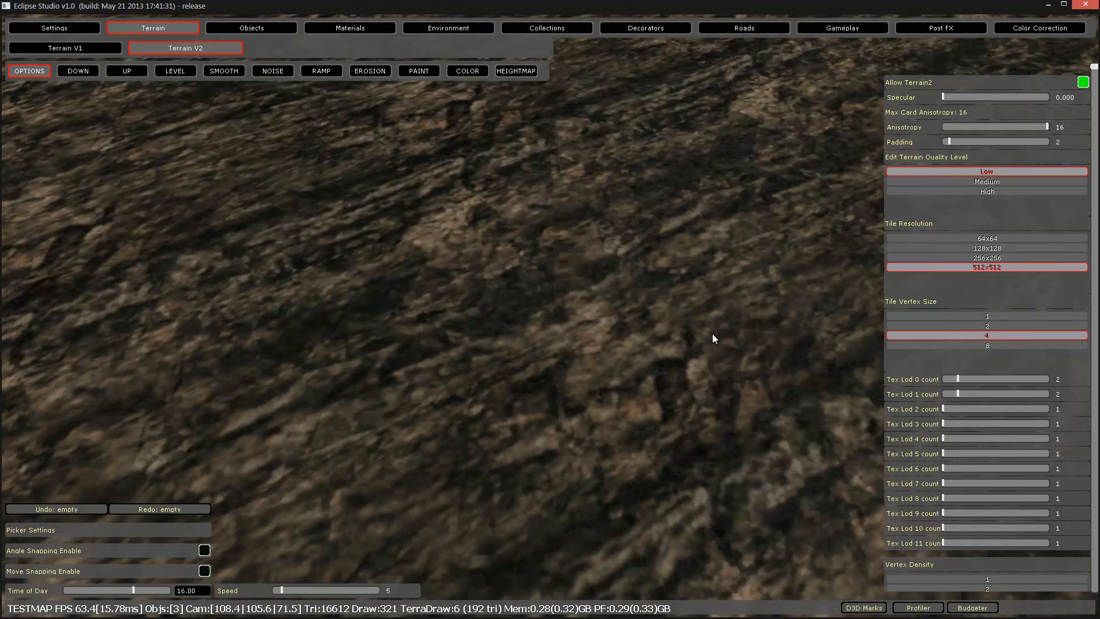
pyautogui.click(947, 325)
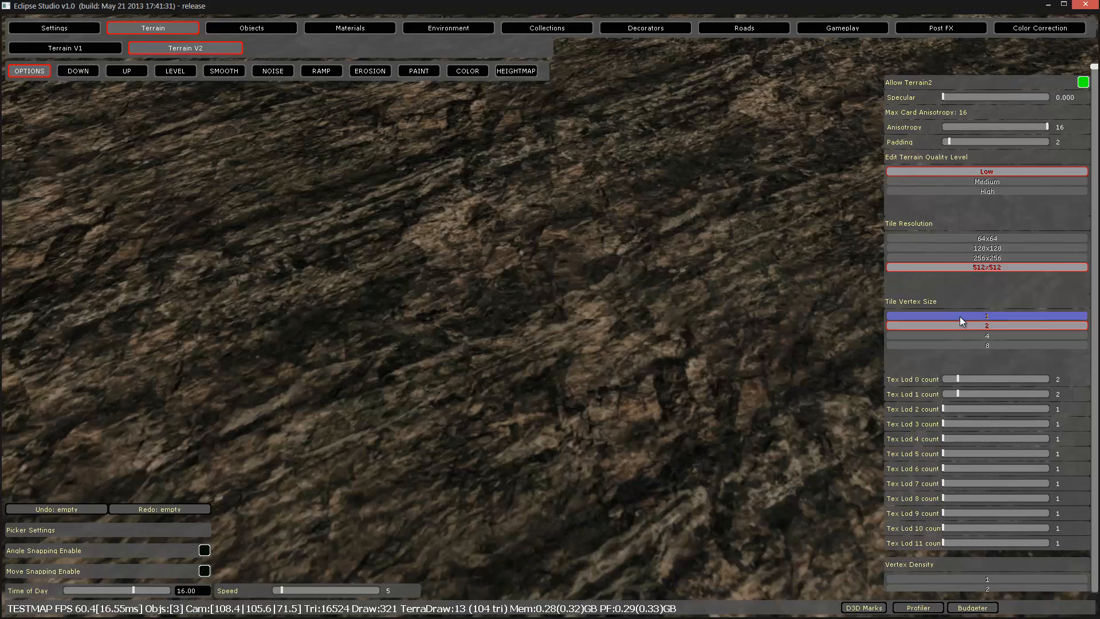
pyautogui.moveTo(759, 332); pyautogui.dragTo(825, 307, button='right')
pyautogui.click(967, 333)
pyautogui.moveTo(743, 306); pyautogui.dragTo(744, 312, button='right')
# Preview the High terrain quality level, then edit the Medium level with Tile Vertex Size 4 and Tile Resolution 256x256.
pyautogui.click(986, 191)
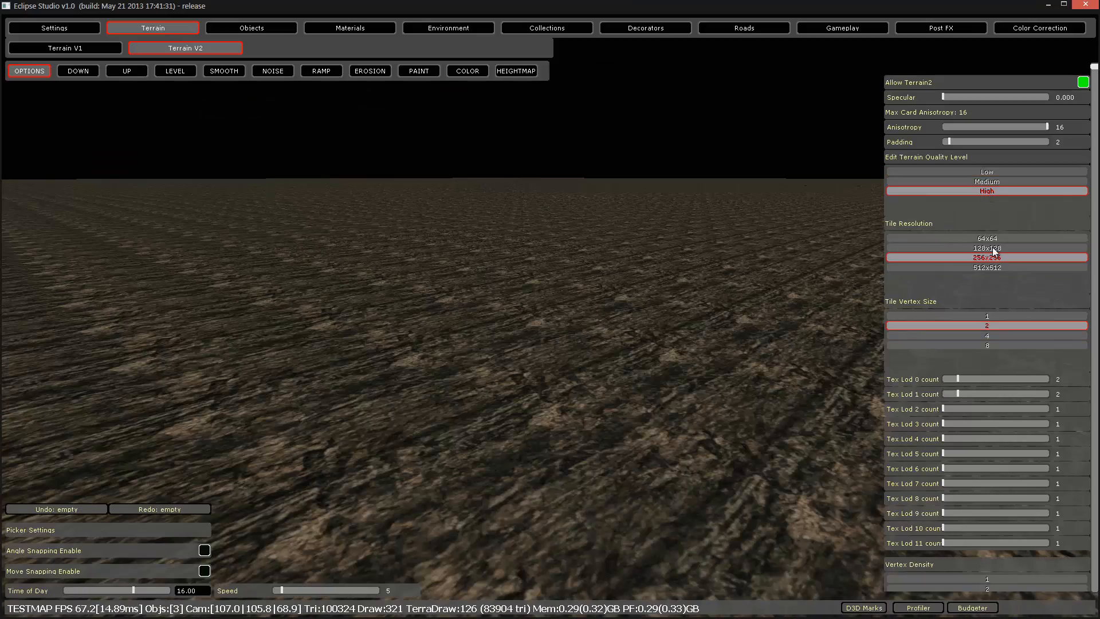
pyautogui.moveTo(683, 280); pyautogui.dragTo(786, 313, button='right')
pyautogui.click(1006, 181)
pyautogui.click(978, 335)
pyautogui.click(997, 257)
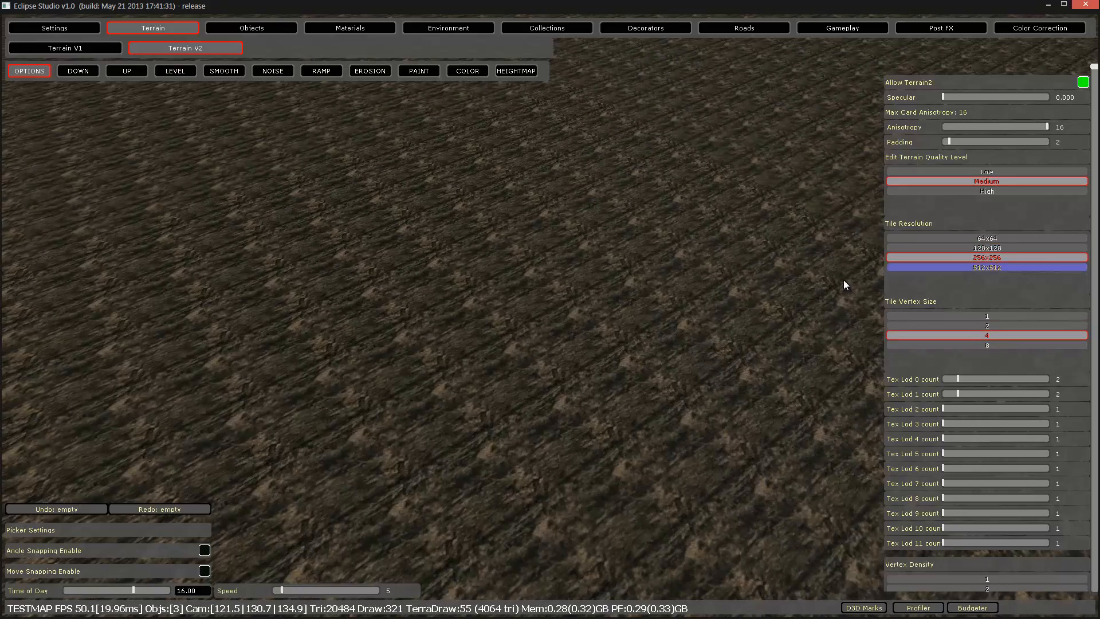
pyautogui.moveTo(766, 348); pyautogui.dragTo(785, 370, button='right')
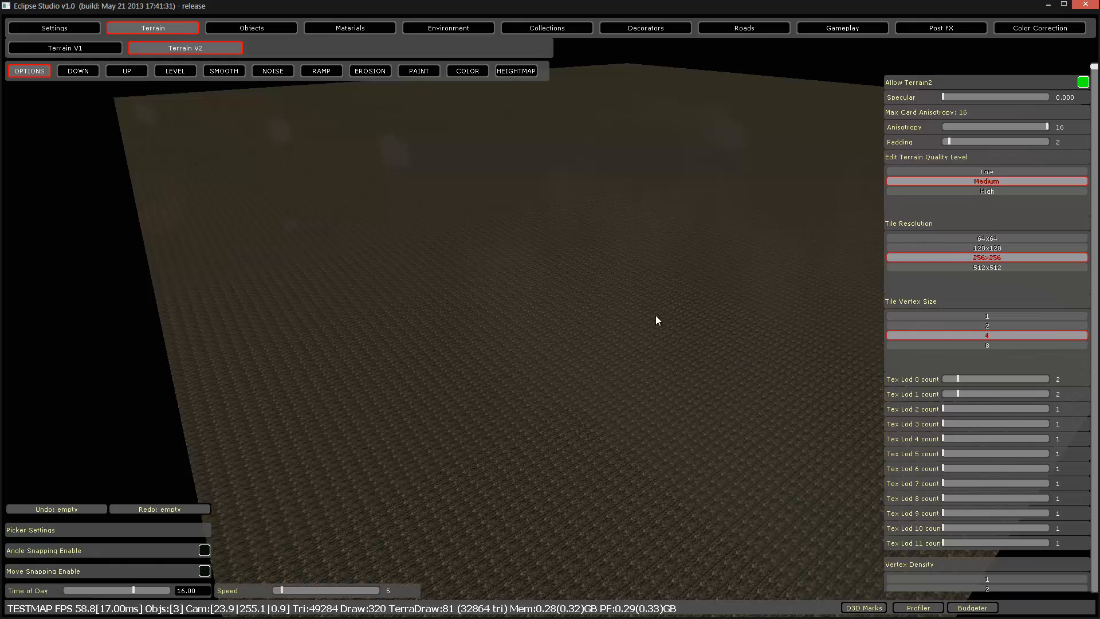
pyautogui.moveTo(657, 319); pyautogui.dragTo(659, 319, button='right')
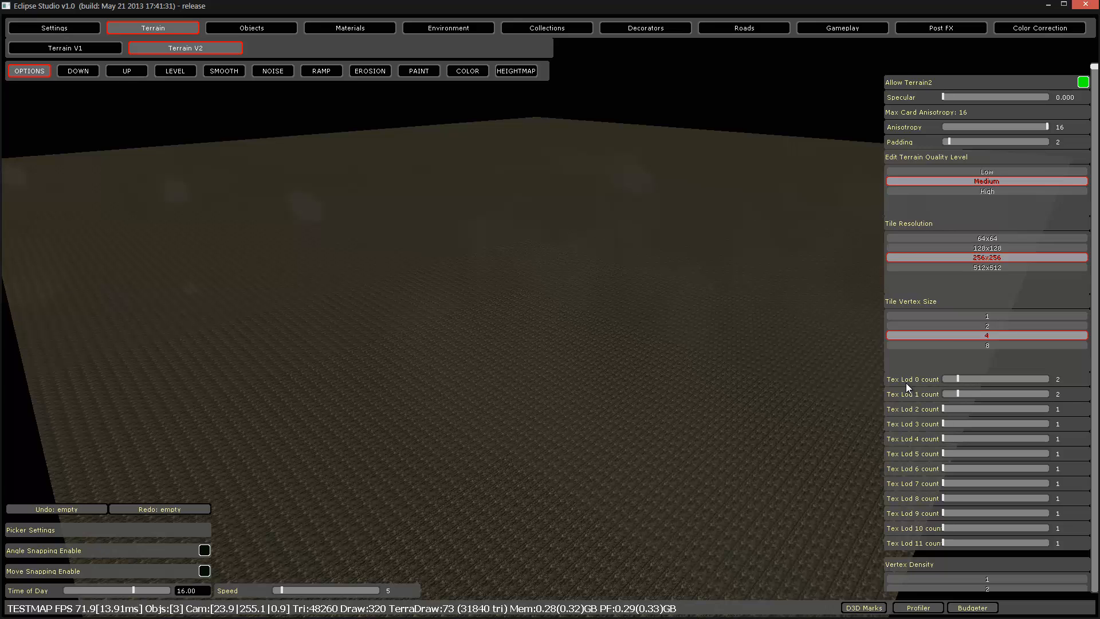
pyautogui.moveTo(863, 390); pyautogui.dragTo(507, 325, button='right')
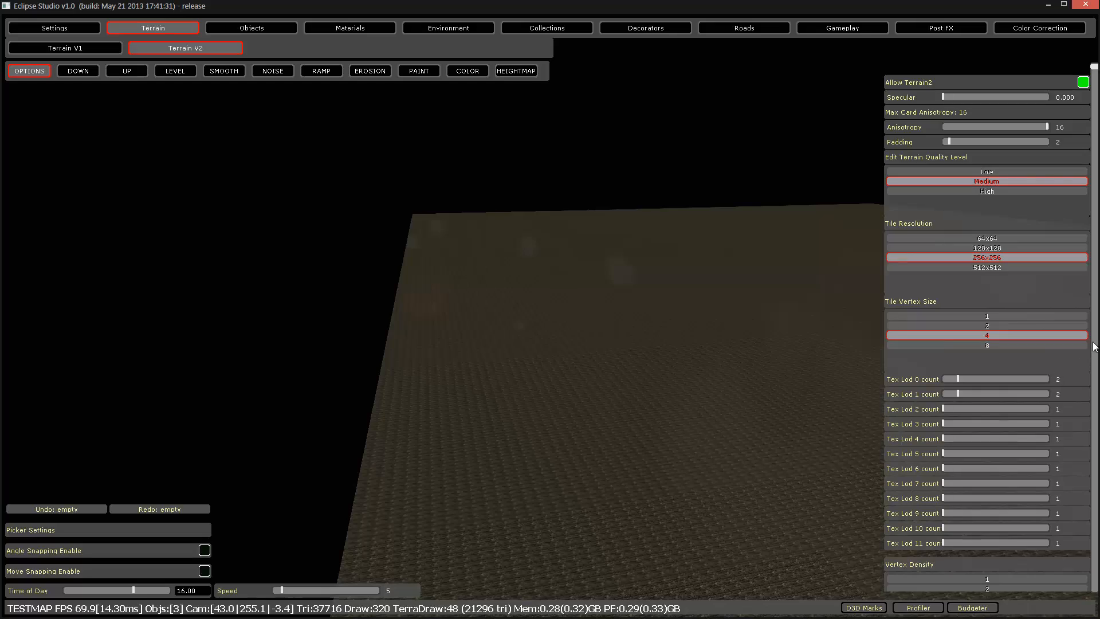
# Try Vertex Density 1, 32 and 128 on the terrain, then return it to 16.
pyautogui.scroll(-5, 1094, 346)
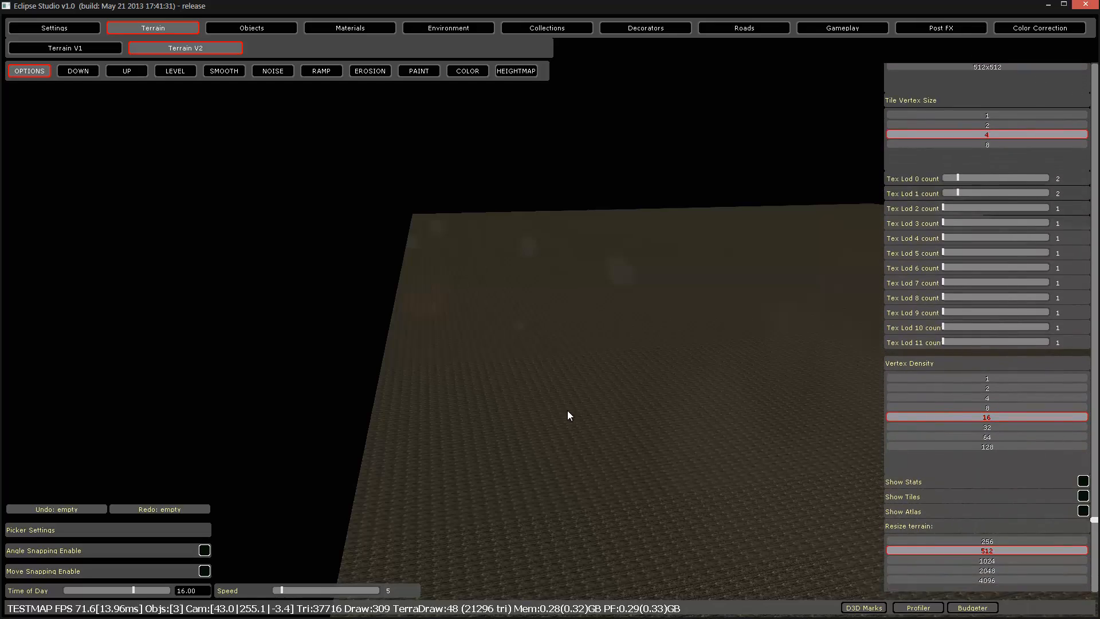
pyautogui.moveTo(568, 414); pyautogui.dragTo(568, 414, button='right')
pyautogui.press('w')
pyautogui.press('w')
pyautogui.press('s')
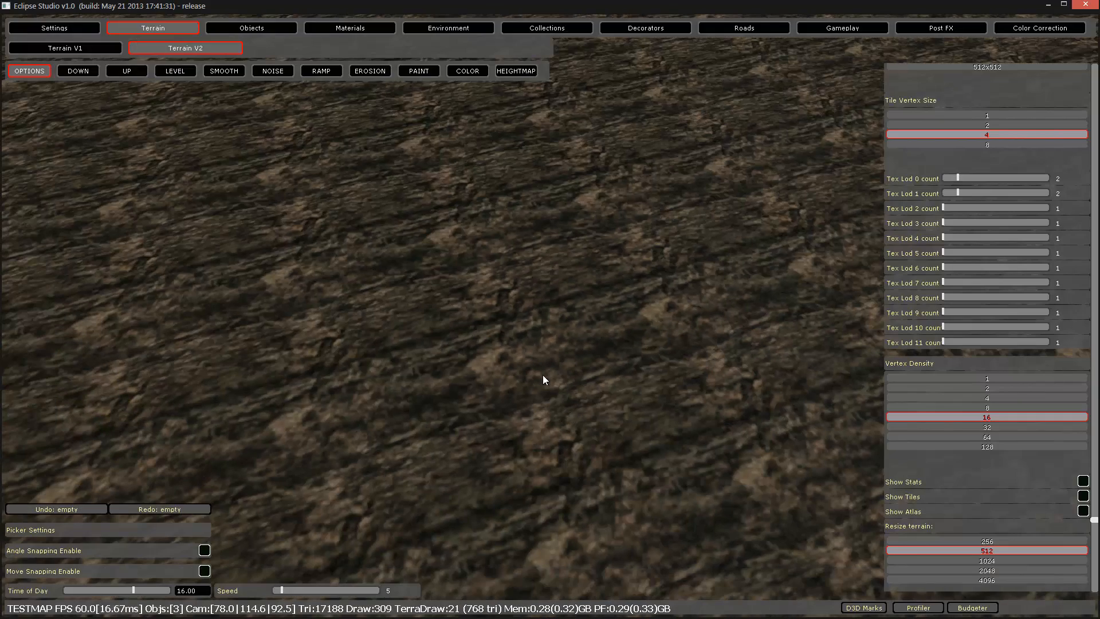
pyautogui.click(946, 380)
pyautogui.moveTo(689, 360); pyautogui.dragTo(689, 361, button='right')
pyautogui.click(1016, 430)
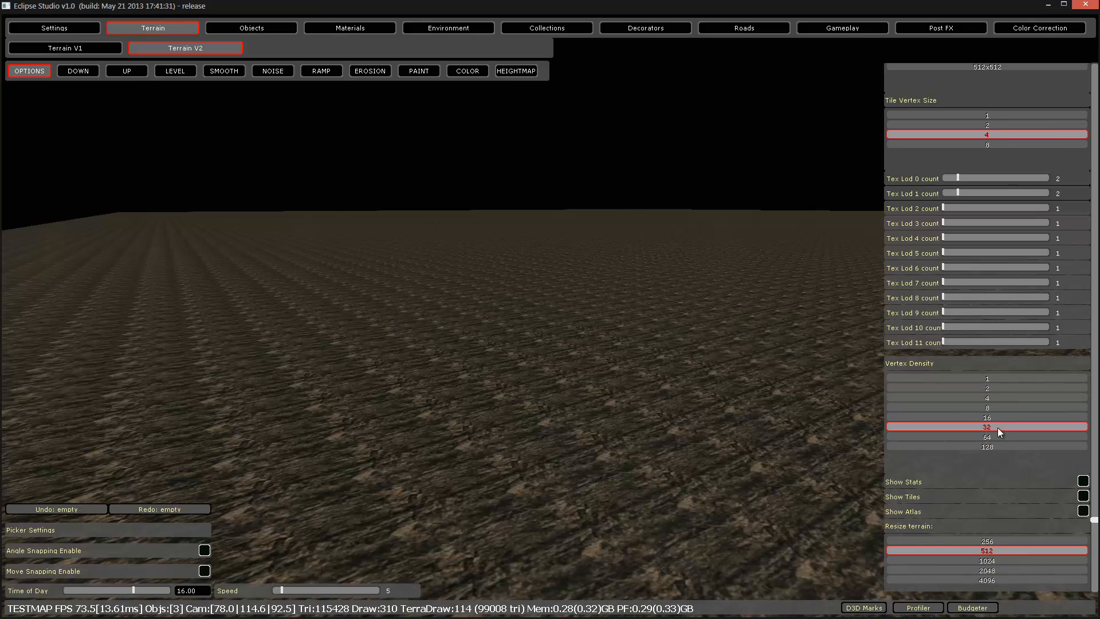
pyautogui.click(985, 446)
pyautogui.click(1001, 419)
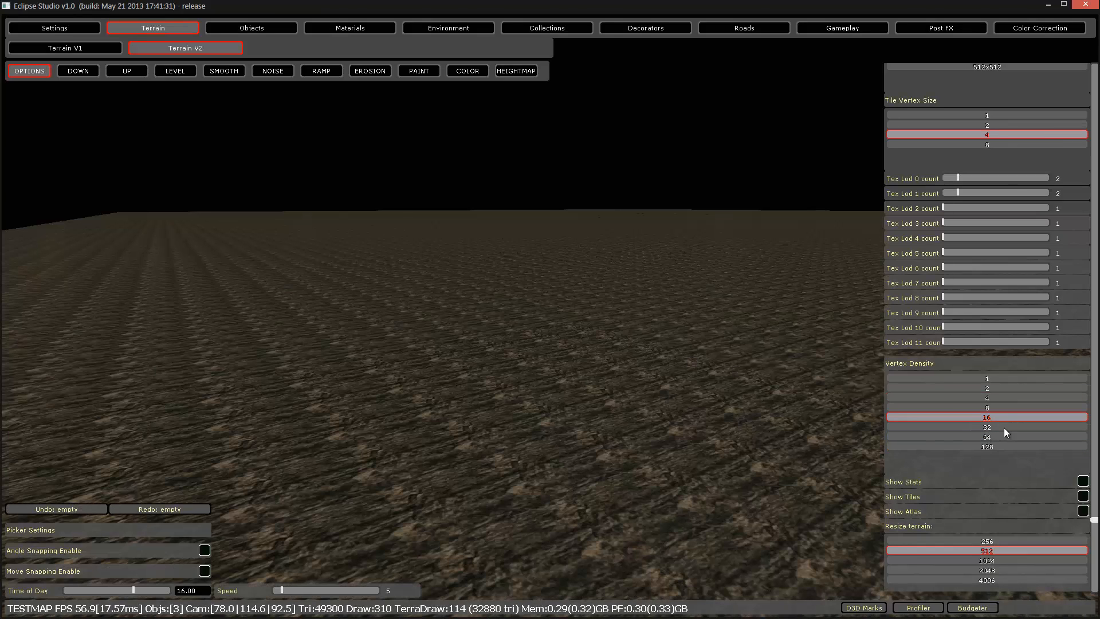
# Turn on Show Stats and Show Tiles, and examine how the terrain's tile grid changes with camera distance.
pyautogui.click(1082, 481)
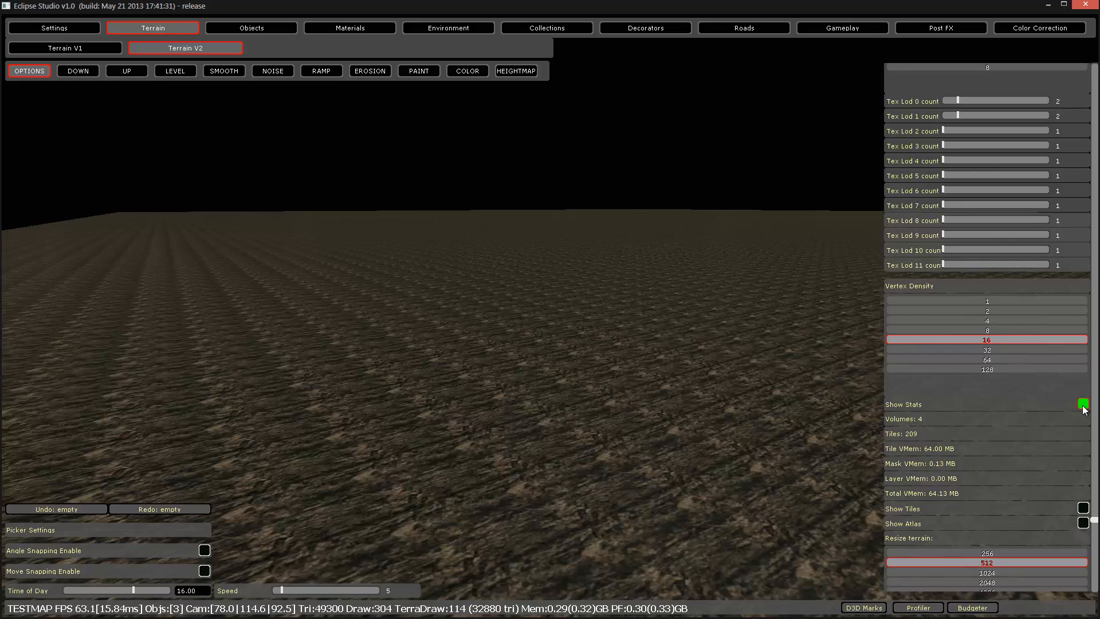
pyautogui.click(1082, 511)
pyautogui.moveTo(739, 437)
pyautogui.mouseDown(button='right')
pyautogui.moveTo(690, 451)
pyautogui.moveTo(748, 420)
pyautogui.moveTo(755, 431)
pyautogui.mouseUp(button='right')
pyautogui.press('s')
pyautogui.press('a')
pyautogui.press('s')
pyautogui.press('s')
pyautogui.press('w')
pyautogui.press('s')
pyautogui.press('s')
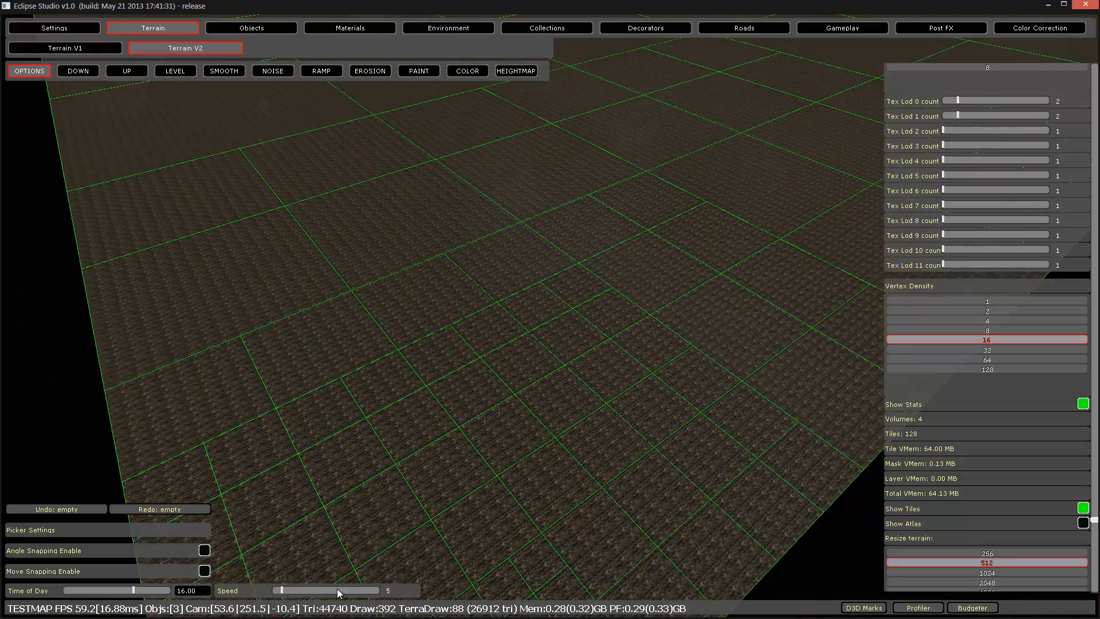
# Set the camera speed to 30 and pull back to view most of the tiled terrain.
pyautogui.press('s')
pyautogui.moveTo(437, 533); pyautogui.dragTo(437, 530, button='right')
pyautogui.press('w')
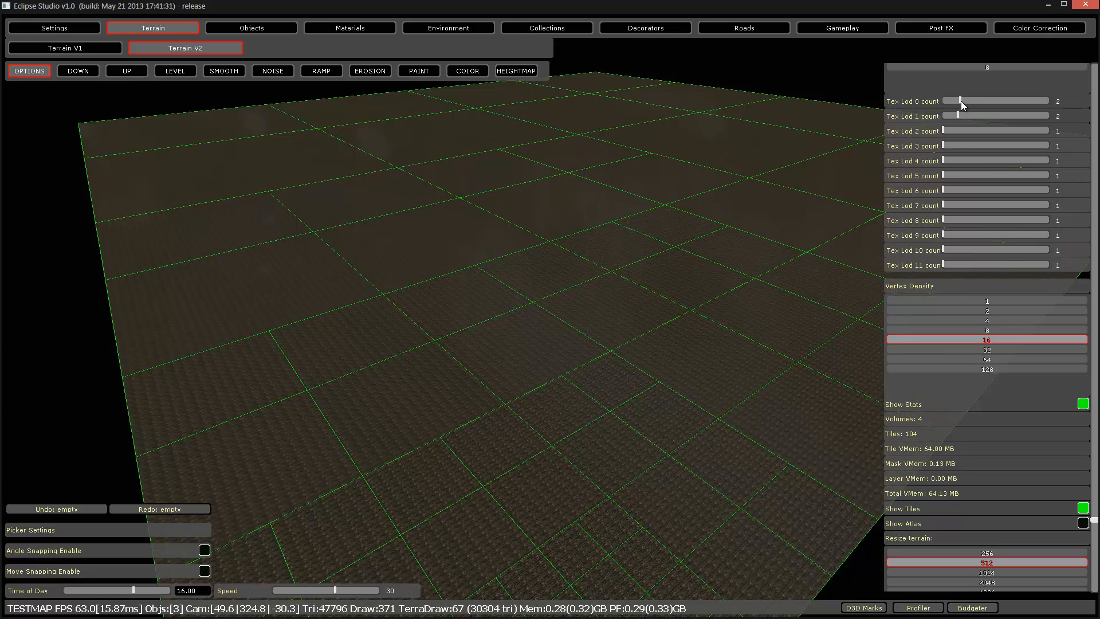
# Try a count of 8 for Tex Lod 0, 1 and 2, then reset them to 2, 2 and 1.
pyautogui.moveTo(981, 99); pyautogui.dragTo(1066, 103)
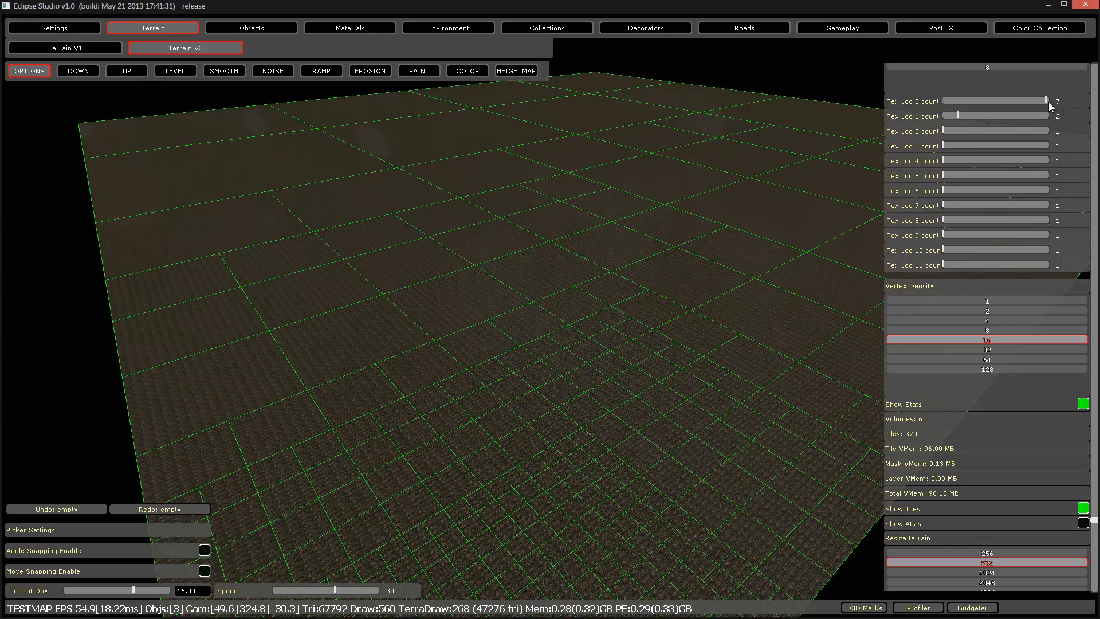
pyautogui.moveTo(1048, 102); pyautogui.dragTo(1072, 98)
pyautogui.moveTo(957, 115); pyautogui.dragTo(1047, 130)
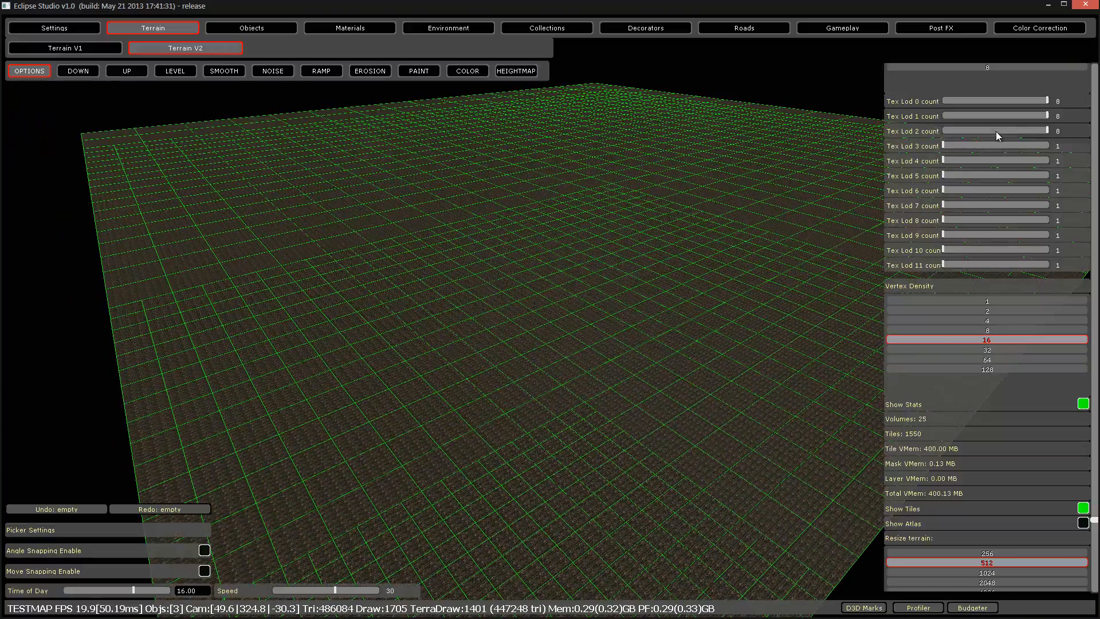
pyautogui.moveTo(995, 132); pyautogui.dragTo(942, 128)
pyautogui.click(956, 116)
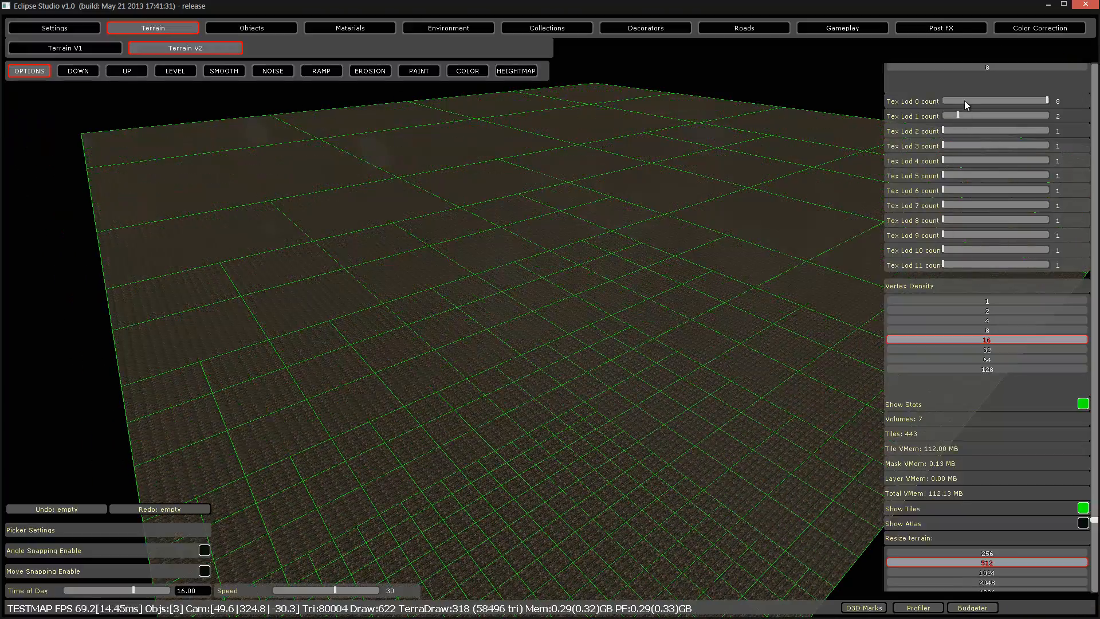
pyautogui.click(964, 101)
# Inspect the tile grid at closer range, then turn off Show Stats and Show Tiles.
pyautogui.moveTo(826, 222); pyautogui.dragTo(810, 246, button='right')
pyautogui.press('w')
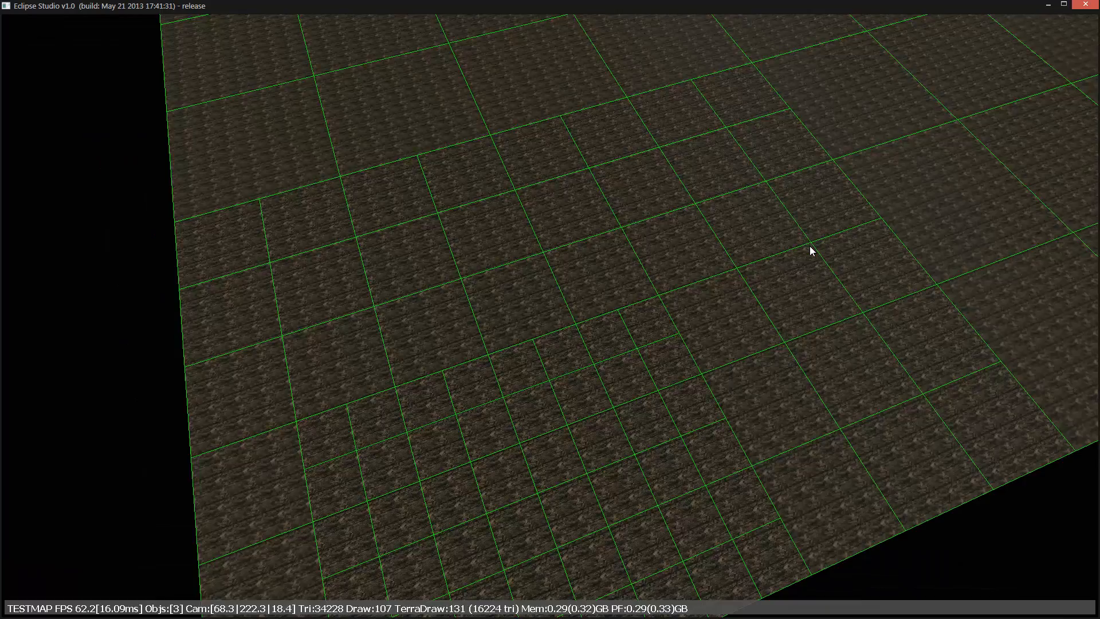
pyautogui.press('s')
pyautogui.press('s')
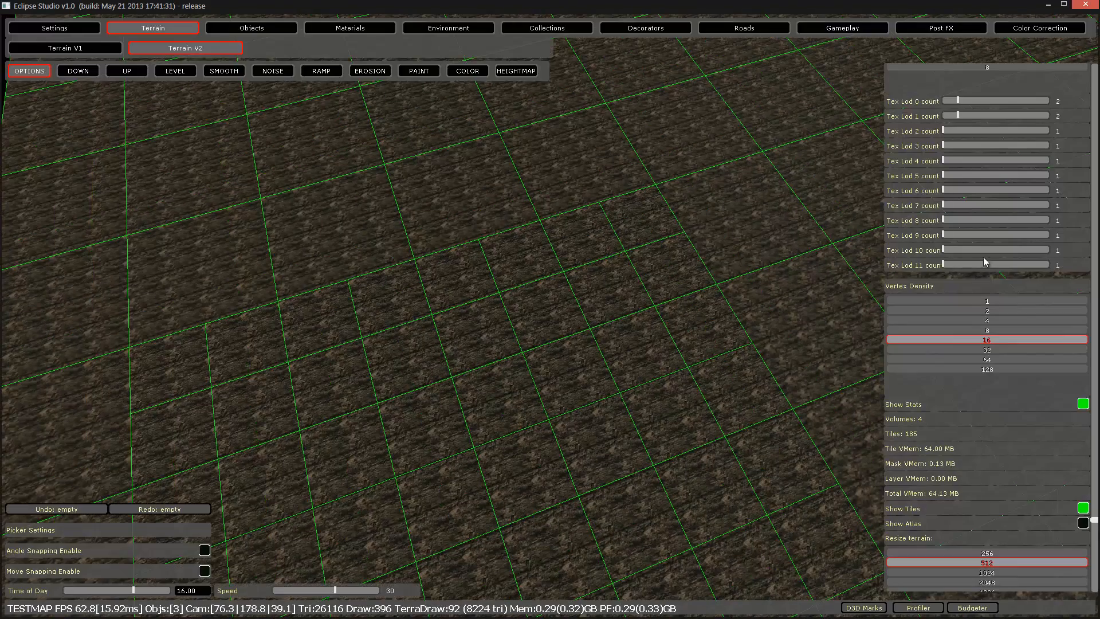
pyautogui.click(1083, 404)
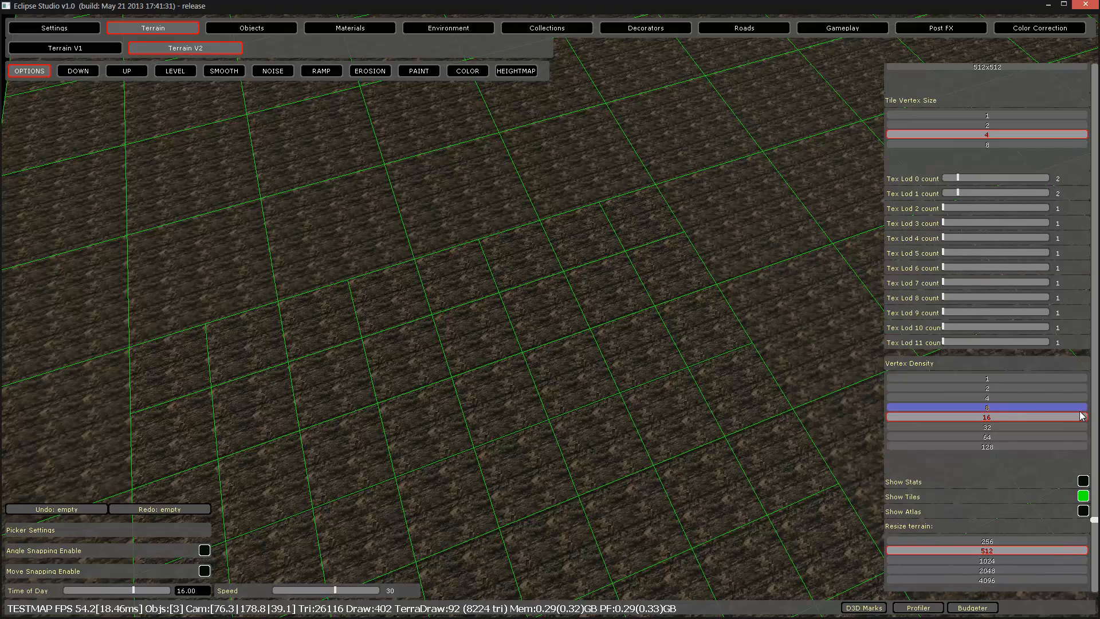
pyautogui.click(1084, 496)
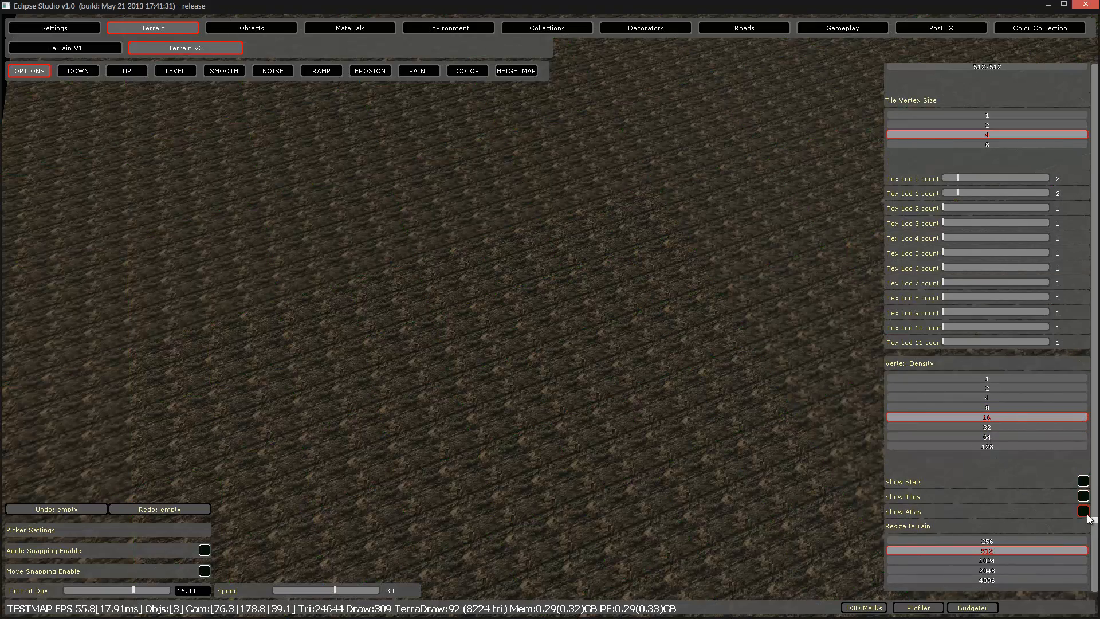
# Show the texture atlas, view it without the interface and at Atlas Scale 4.43, then turn Show Atlas off.
pyautogui.click(1083, 510)
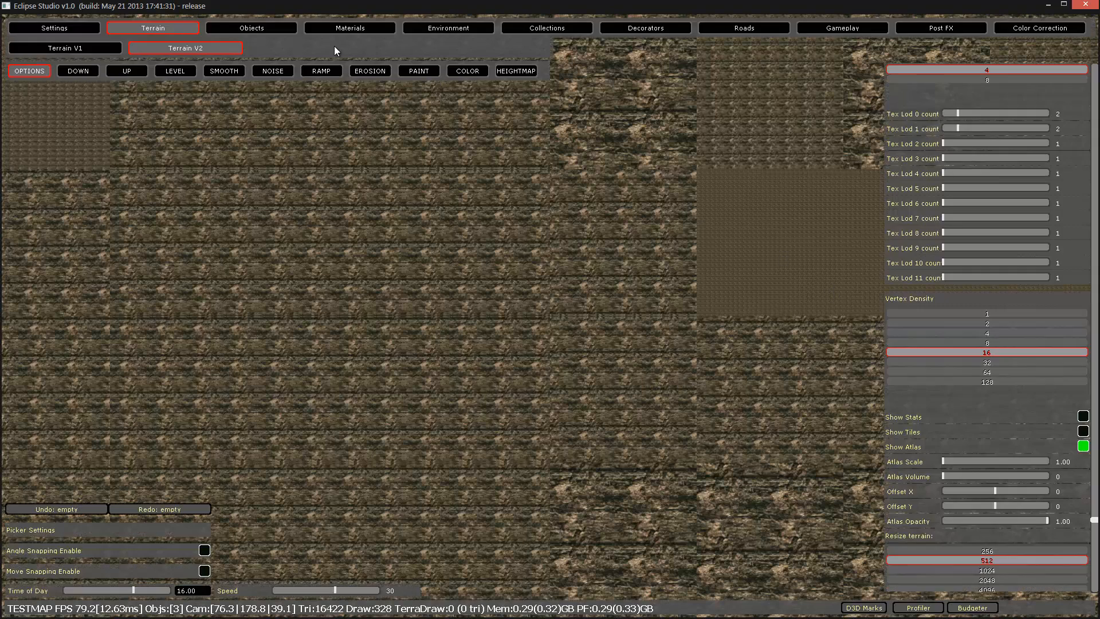
pyautogui.press('q')
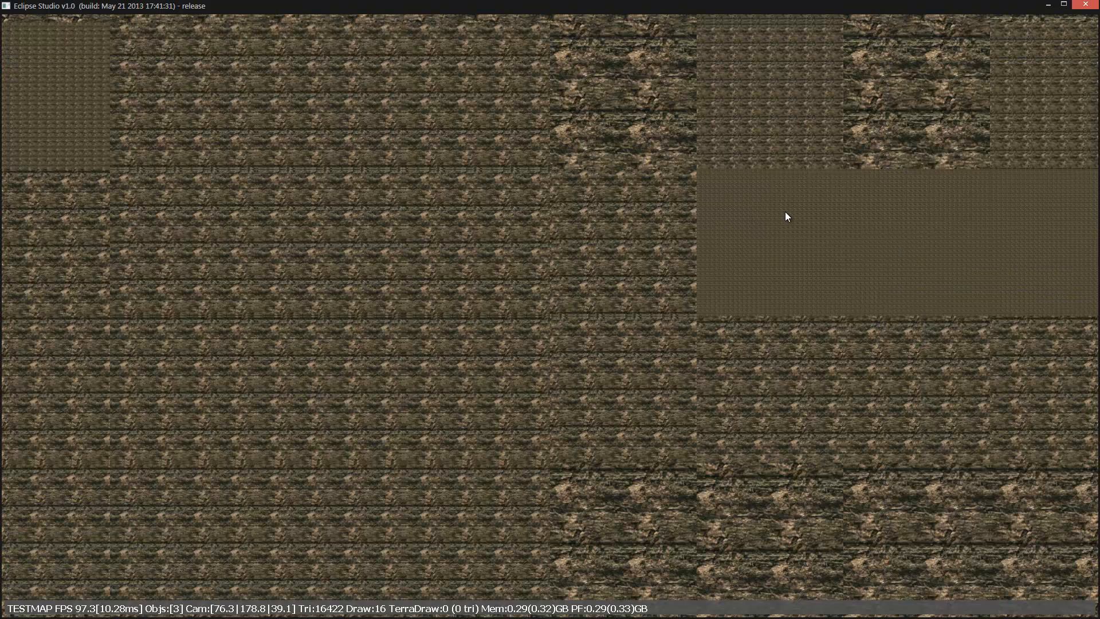
pyautogui.press('q')
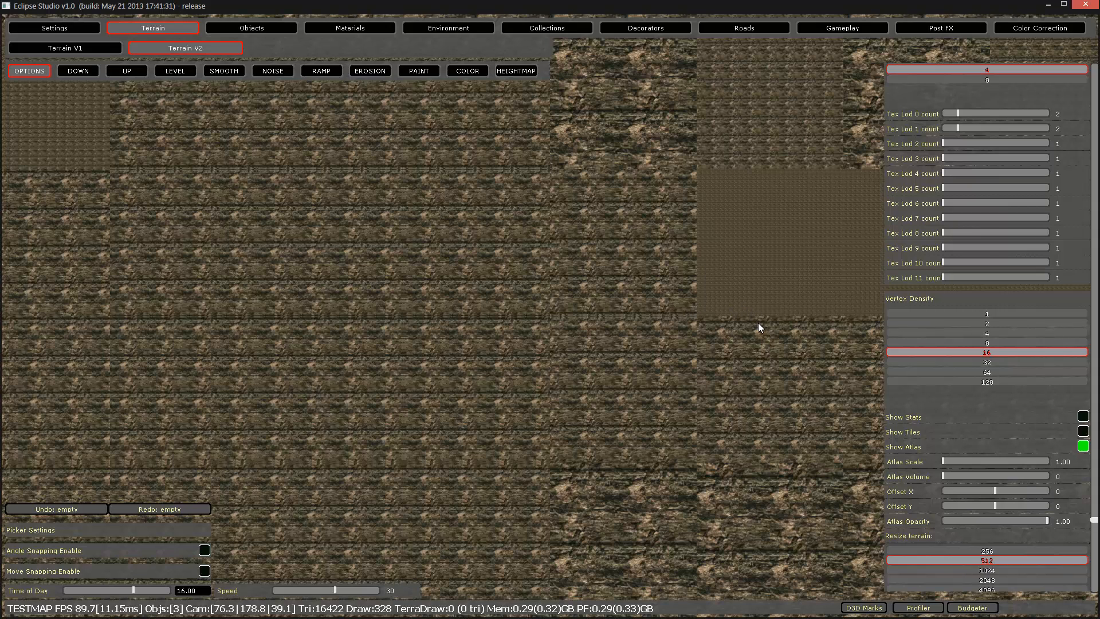
pyautogui.press('q')
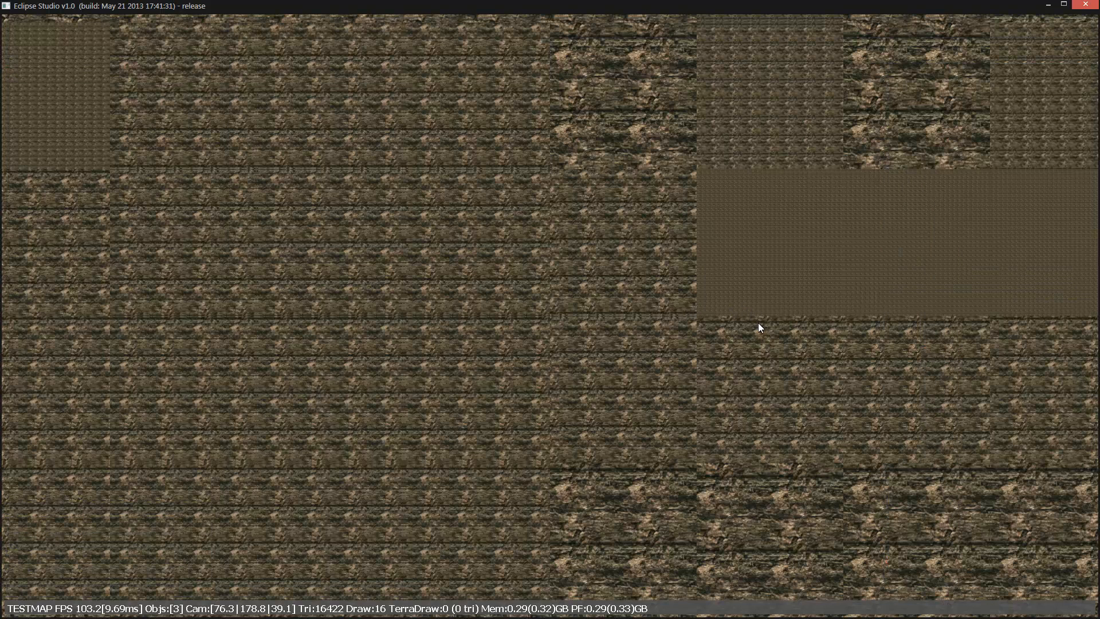
pyautogui.press('q')
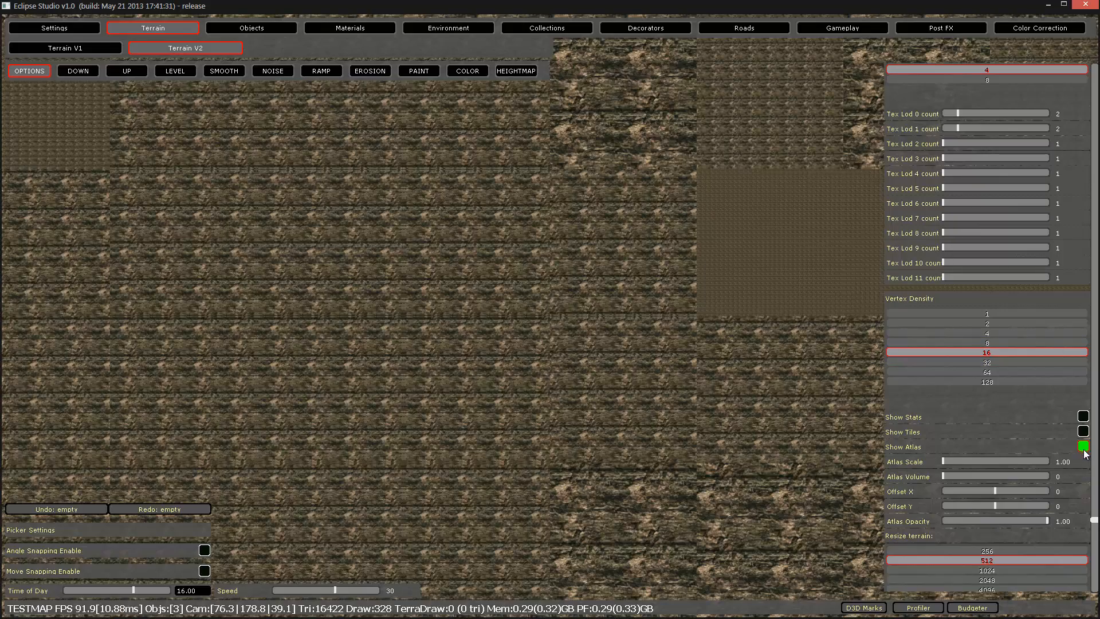
pyautogui.moveTo(944, 460)
pyautogui.mouseDown()
pyautogui.moveTo(917, 464)
pyautogui.moveTo(998, 464)
pyautogui.moveTo(919, 469)
pyautogui.moveTo(987, 475)
pyautogui.moveTo(950, 463)
pyautogui.moveTo(972, 473)
pyautogui.moveTo(957, 477)
pyautogui.mouseUp()
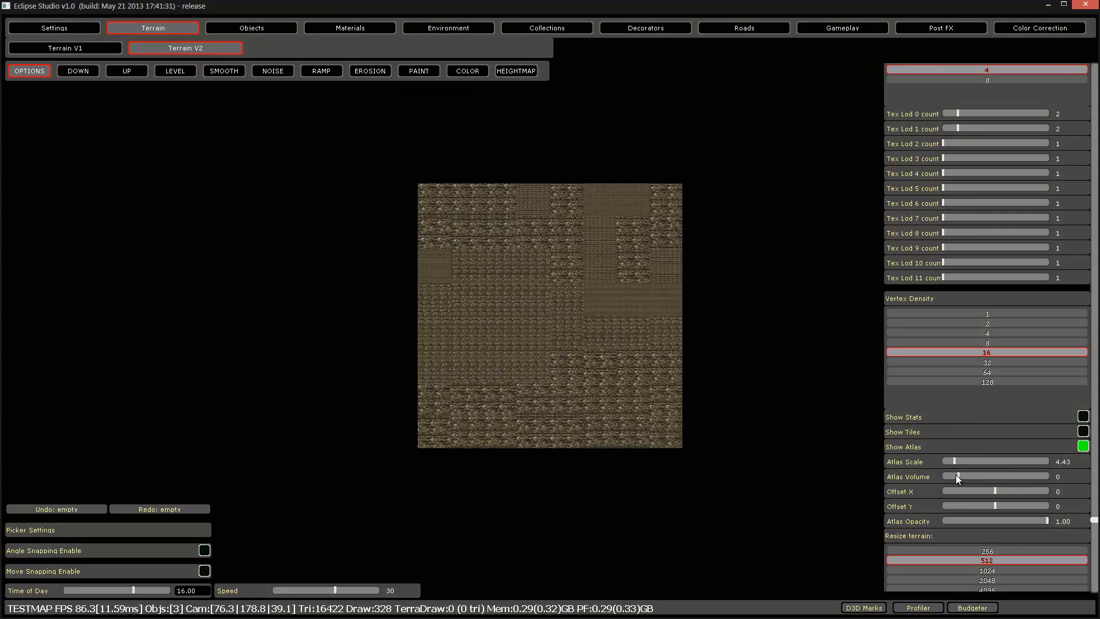
pyautogui.click(1081, 448)
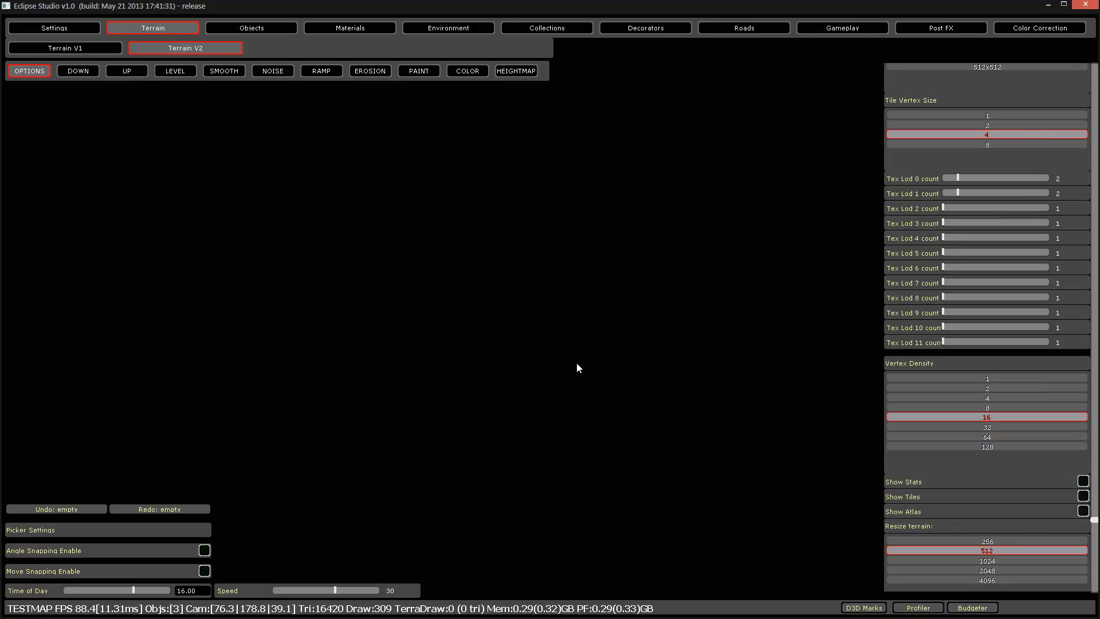
# Bring the whole terrain into view and reveal the Resize terrain options.
pyautogui.rightClick(591, 338)
pyautogui.moveTo(592, 339); pyautogui.dragTo(569, 451, button='right')
pyautogui.press('s')
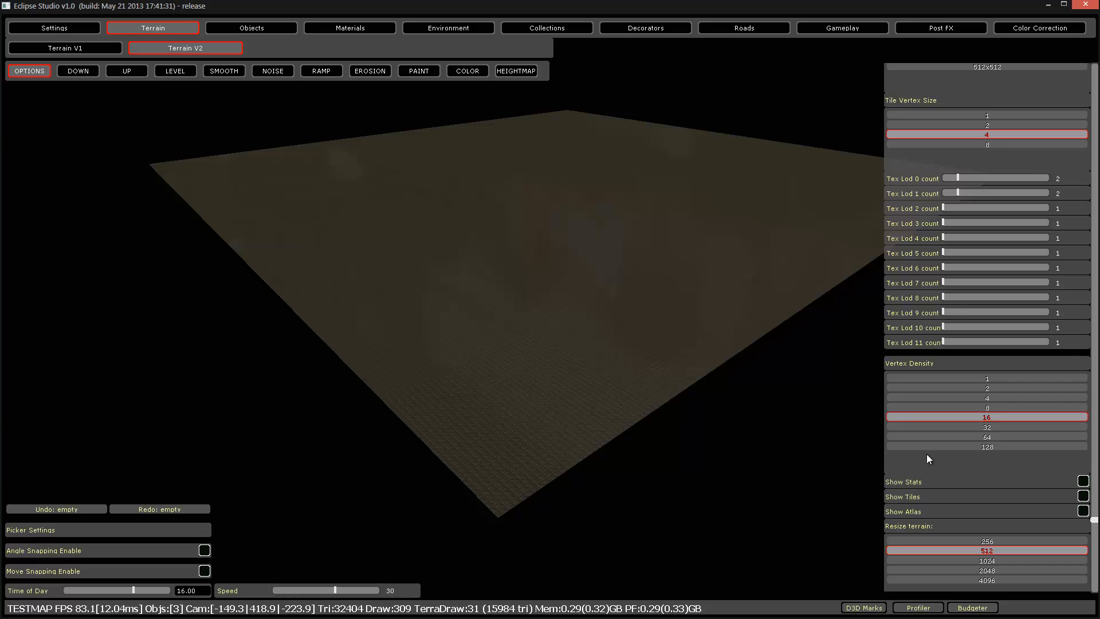
pyautogui.scroll(-3, 987, 321)
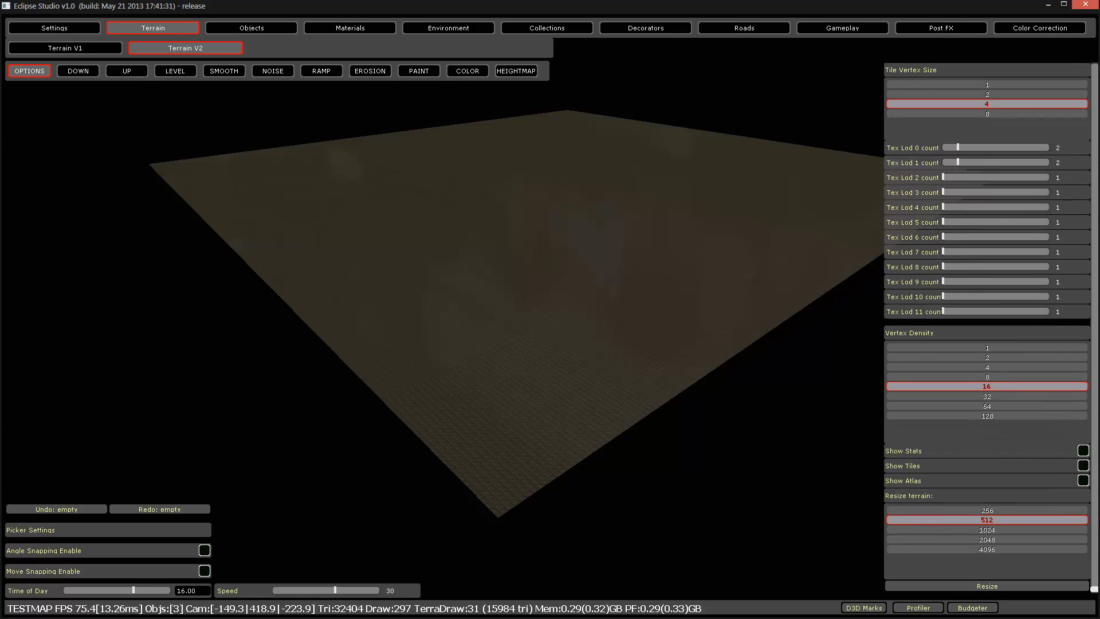
# Show the texture atlas, shift it to Offset X 604 and Offset Y -183 at Atlas Opacity 0.63, then hide it.
pyautogui.click(1083, 481)
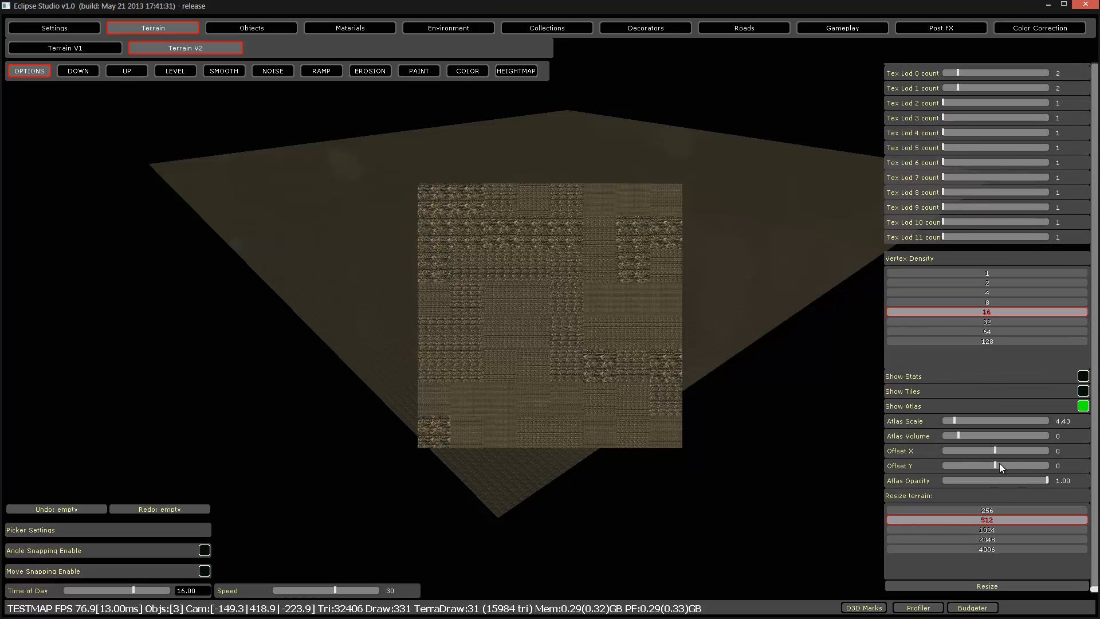
pyautogui.moveTo(995, 465); pyautogui.dragTo(1035, 484)
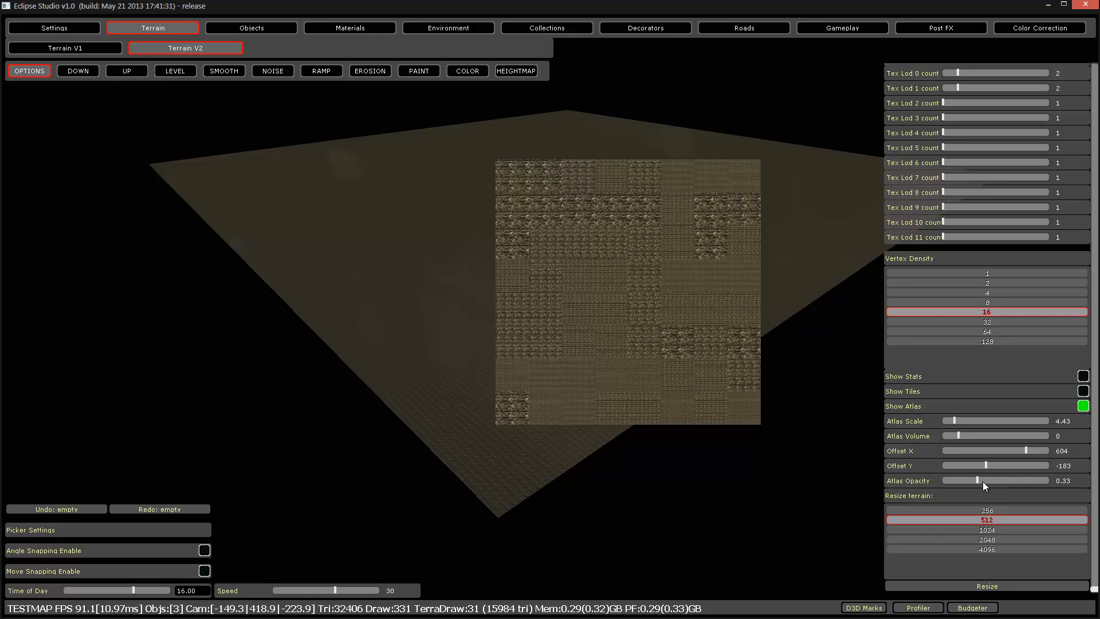
pyautogui.moveTo(982, 481); pyautogui.dragTo(981, 480)
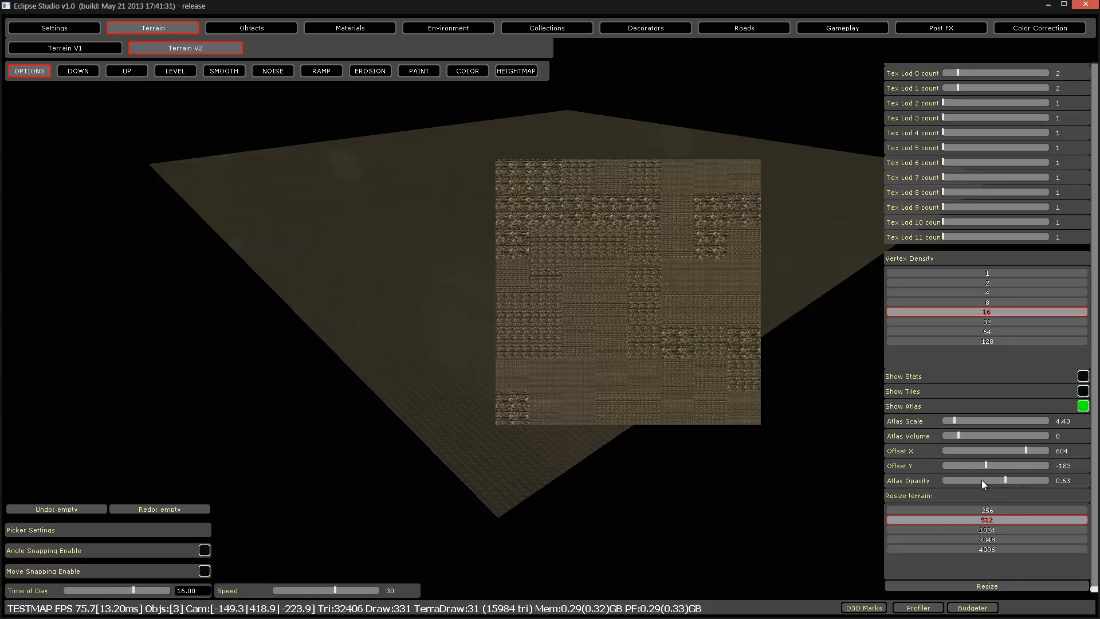
pyautogui.click(1083, 407)
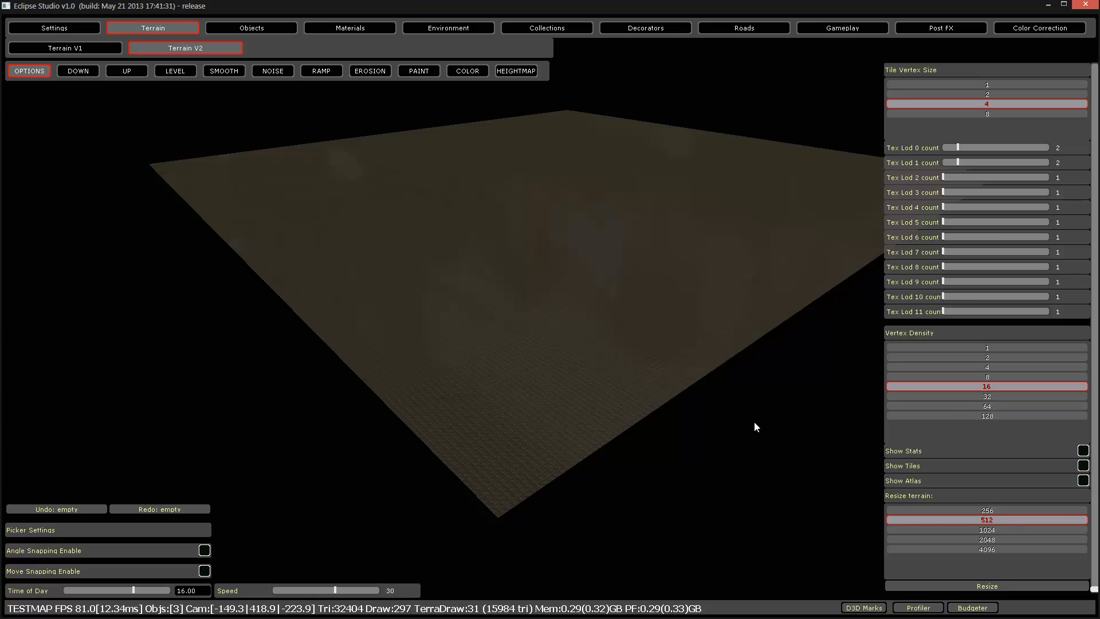
# Resize the terrain to 256 and confirm the resize.
pyautogui.moveTo(754, 423); pyautogui.dragTo(754, 423, button='right')
pyautogui.press('w')
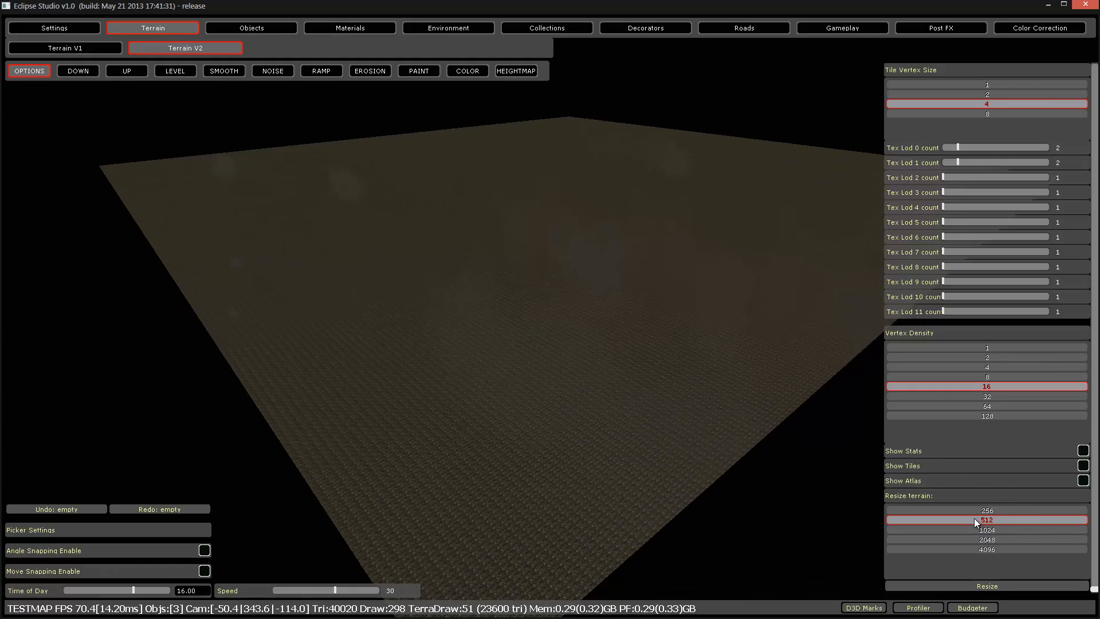
pyautogui.click(1007, 529)
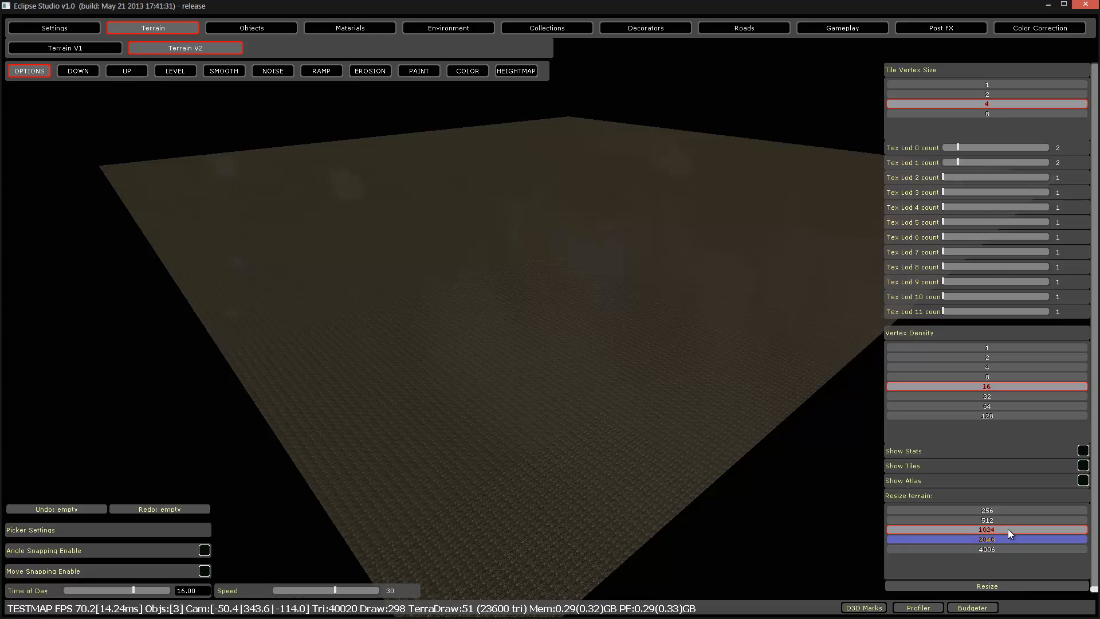
pyautogui.click(1012, 519)
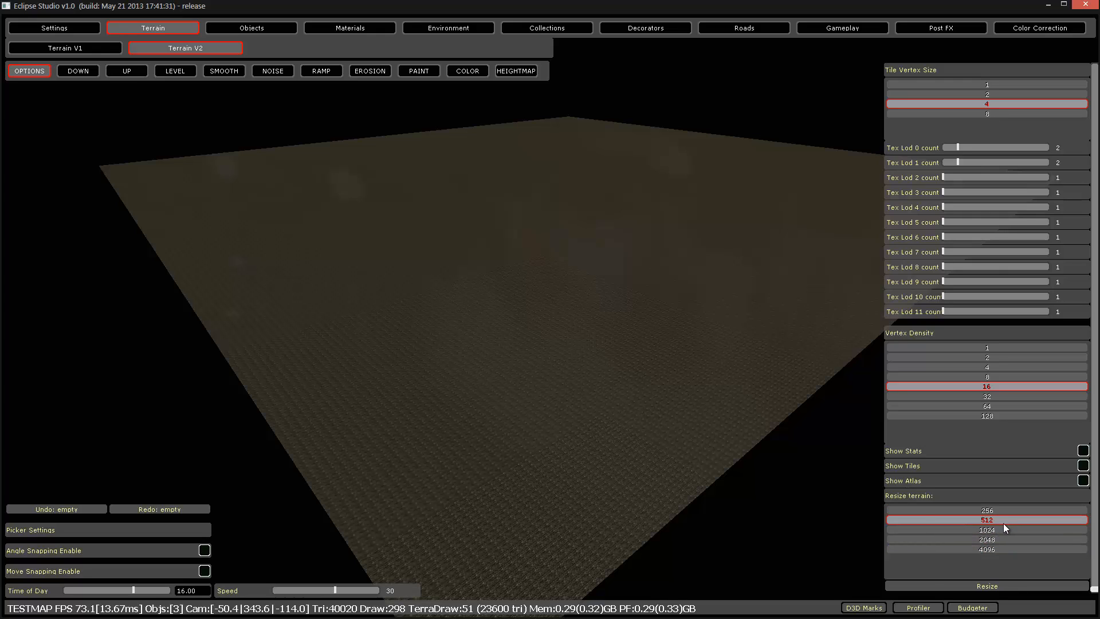
pyautogui.click(970, 510)
pyautogui.click(986, 584)
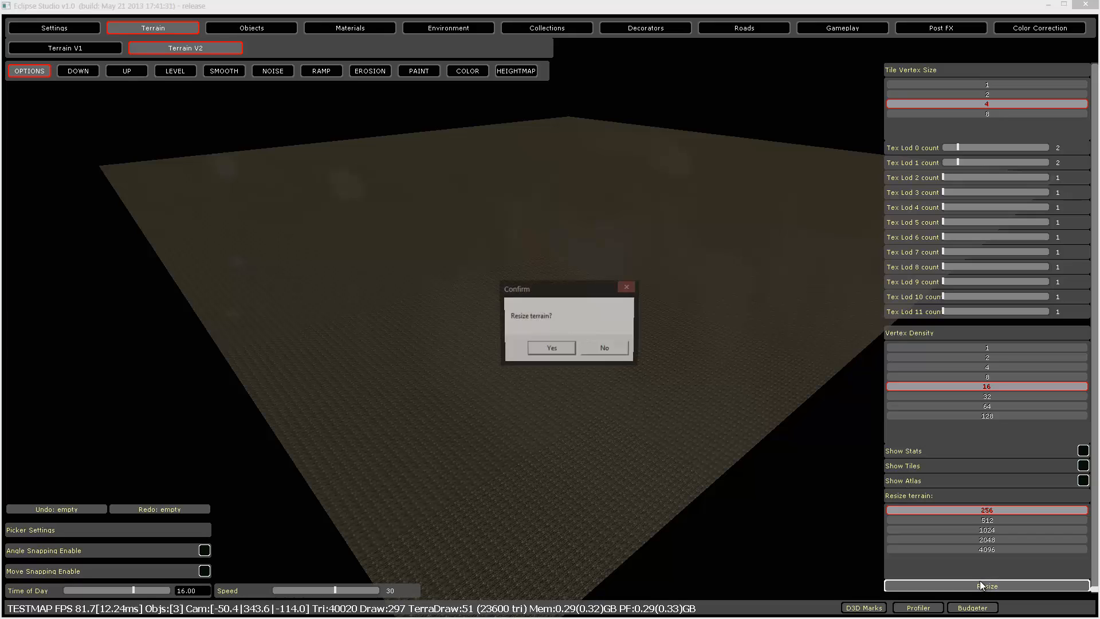
pyautogui.click(551, 349)
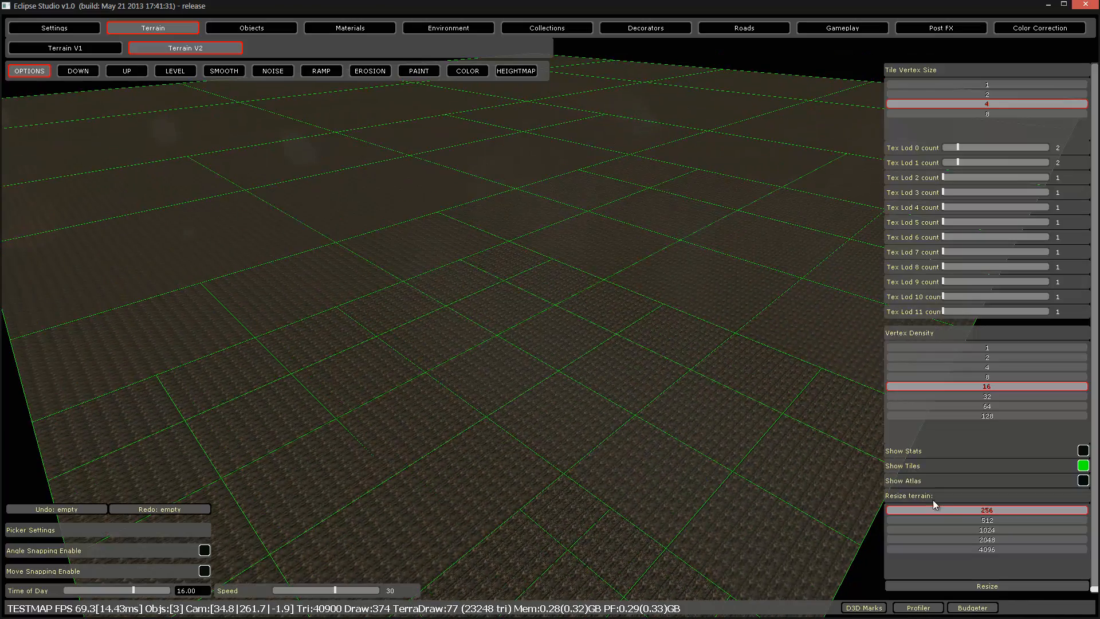
# Resize the terrain to 512 and then to 1024, confirming each resize.
pyautogui.click(955, 520)
pyautogui.click(987, 586)
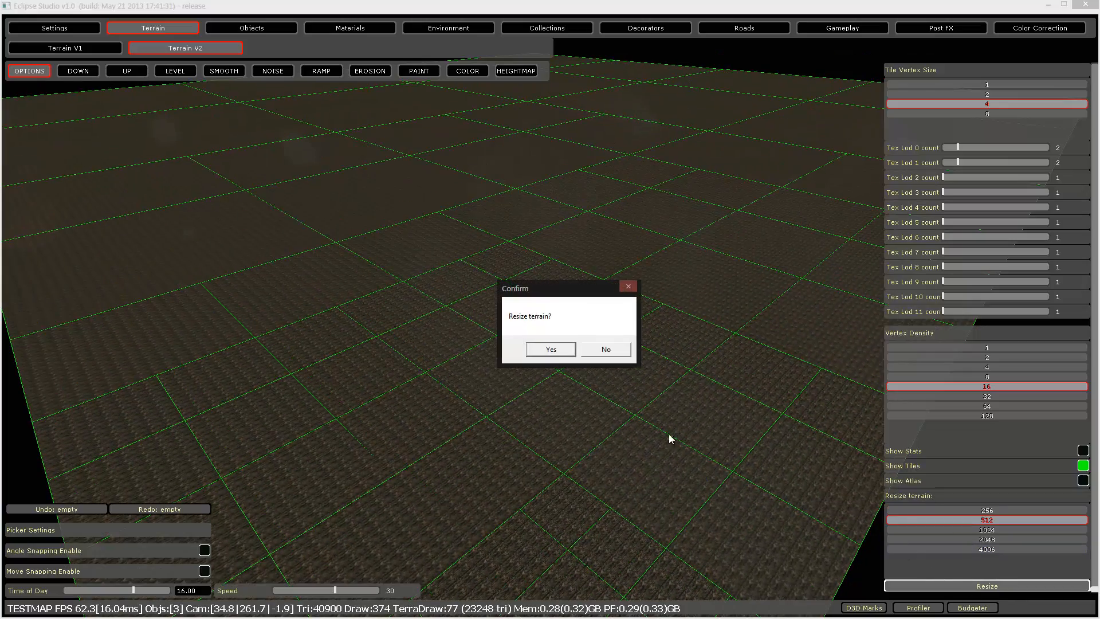
pyautogui.click(544, 352)
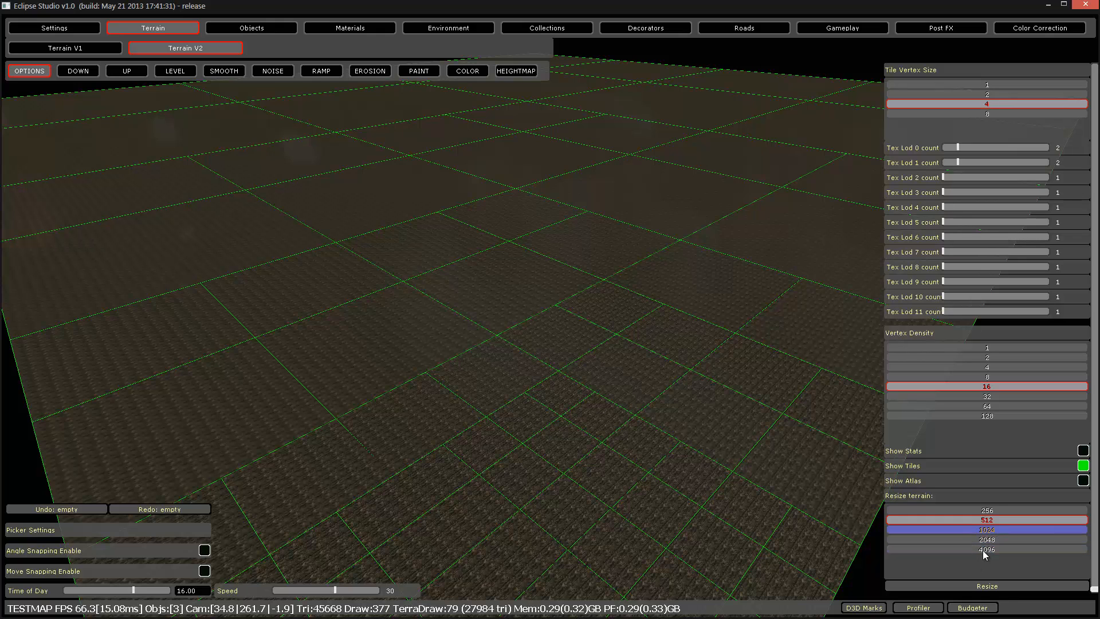
pyautogui.click(994, 530)
pyautogui.click(954, 585)
pyautogui.click(570, 350)
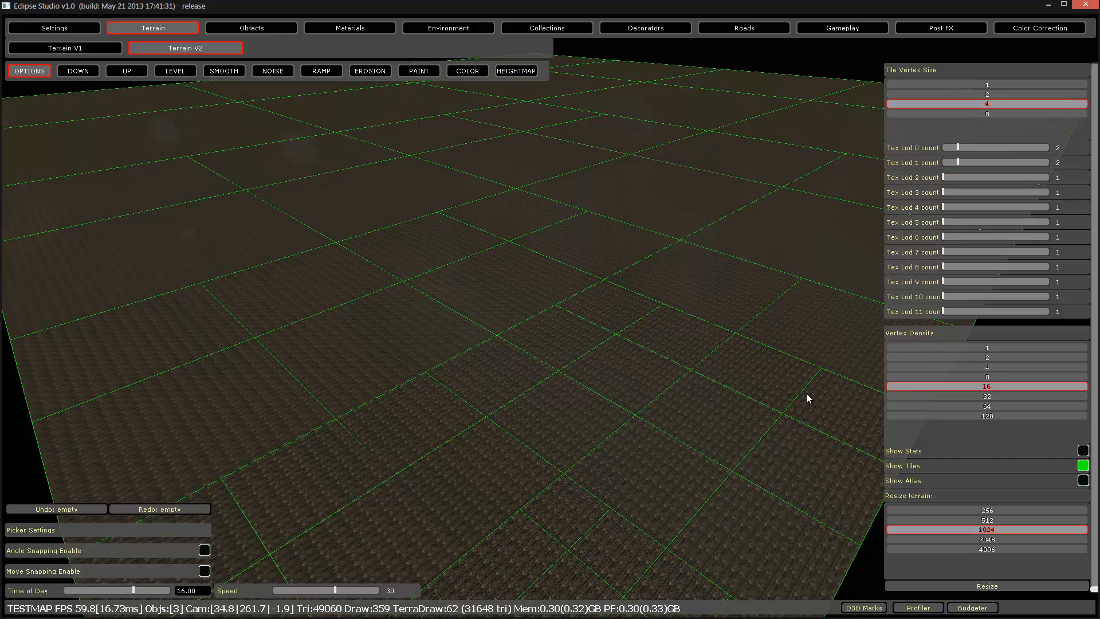
# Resize the terrain back to 512 and confirm it.
pyautogui.click(1007, 521)
pyautogui.click(997, 585)
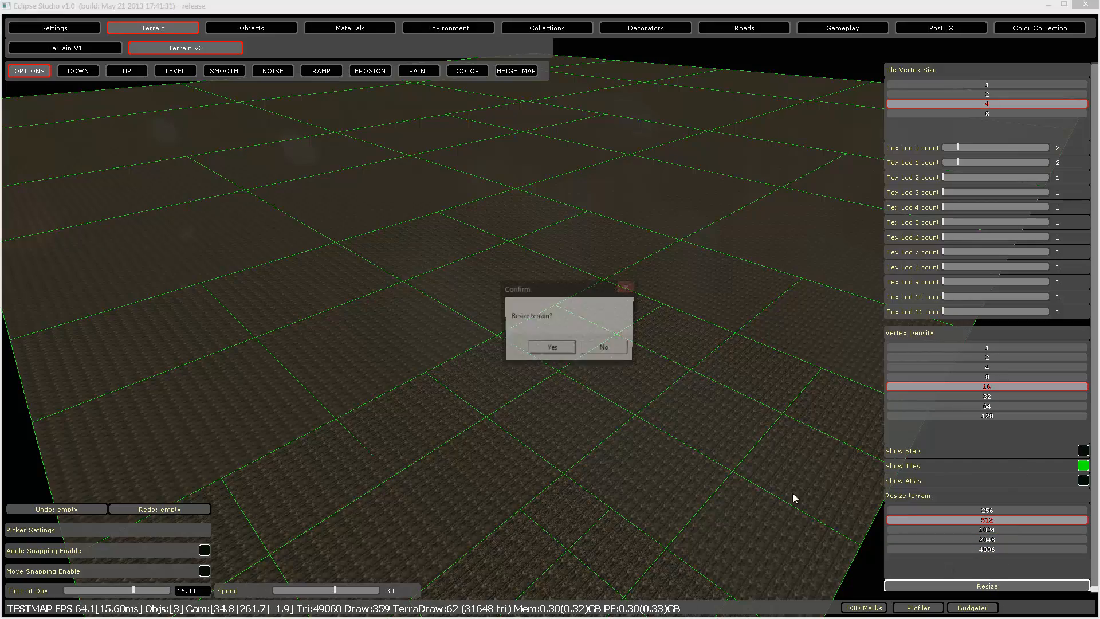
pyautogui.click(565, 347)
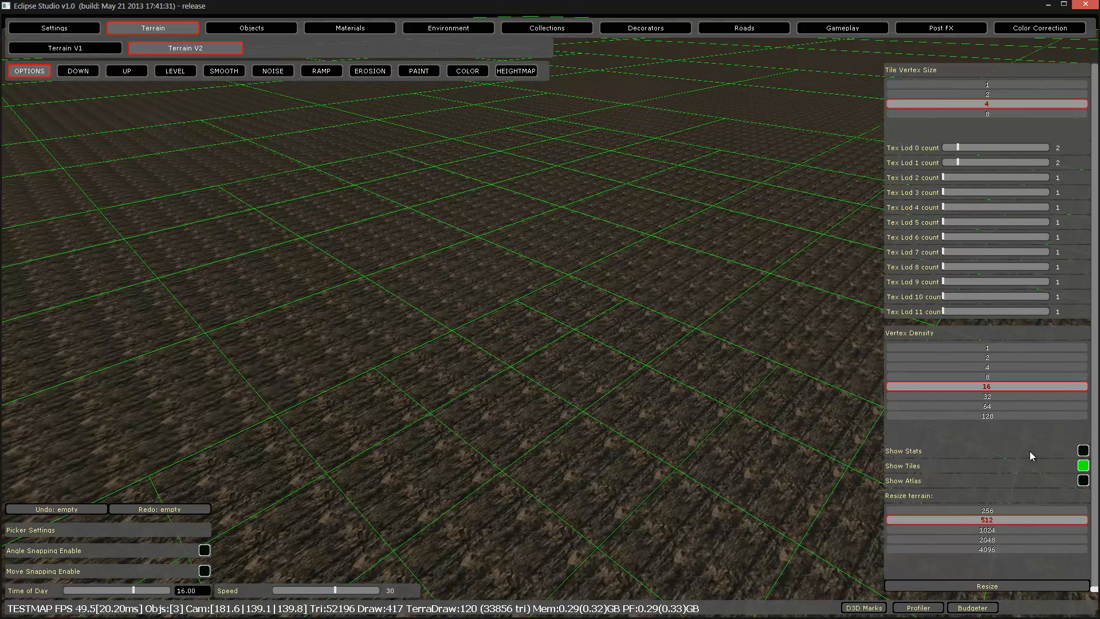
# Switch to the Down terrain tool and set its brush Radius to 76.47.
pyautogui.scroll(5, 1032, 456)
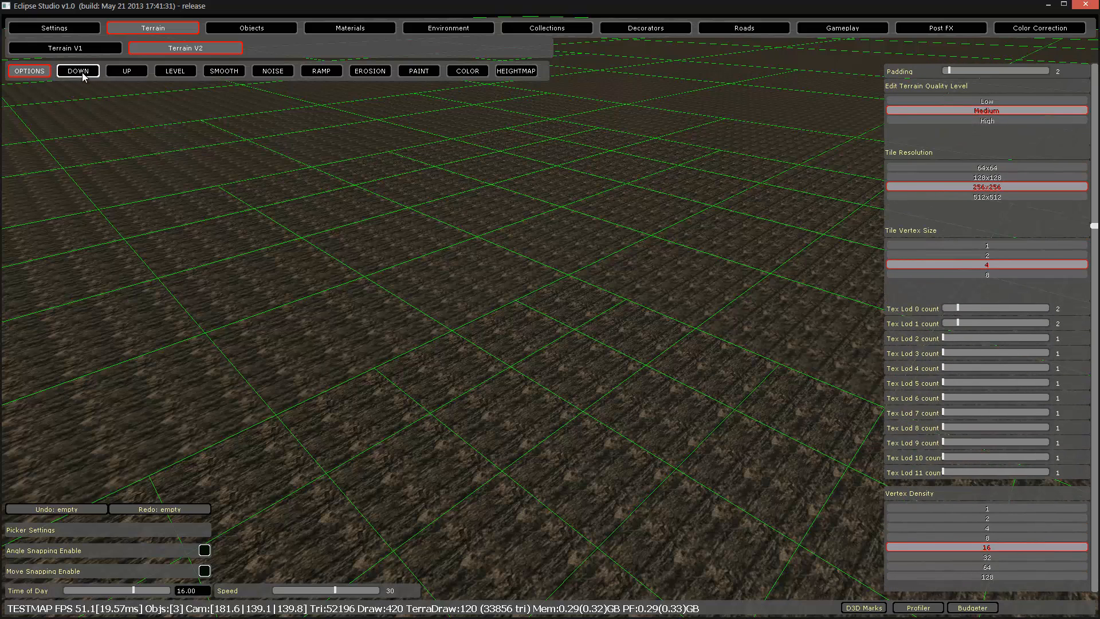
pyautogui.click(80, 71)
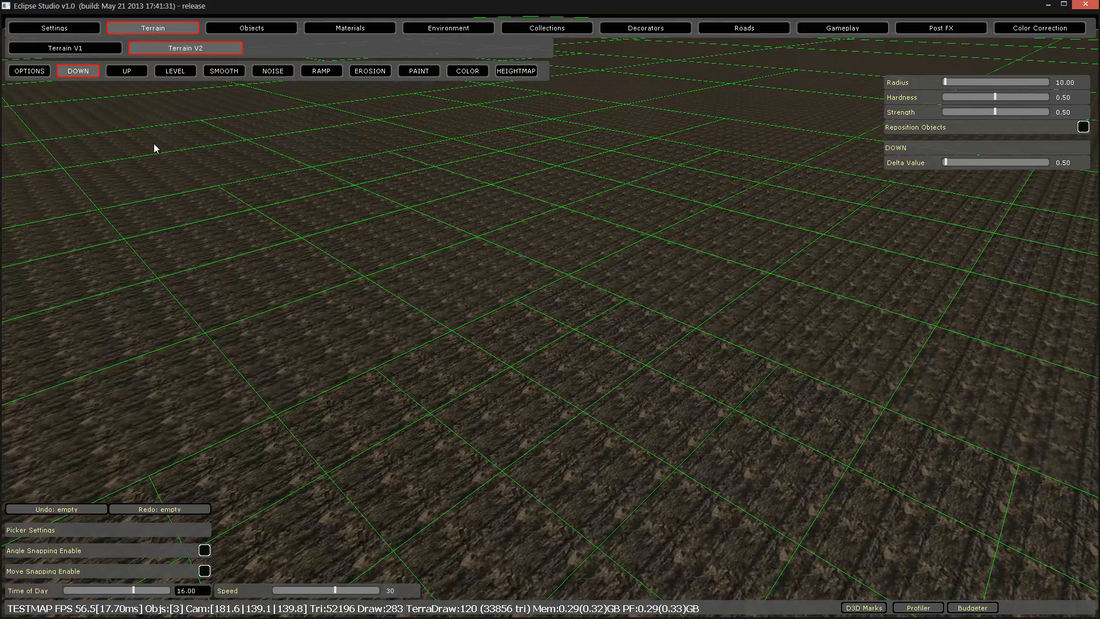
pyautogui.moveTo(153, 147); pyautogui.dragTo(189, 166, button='right')
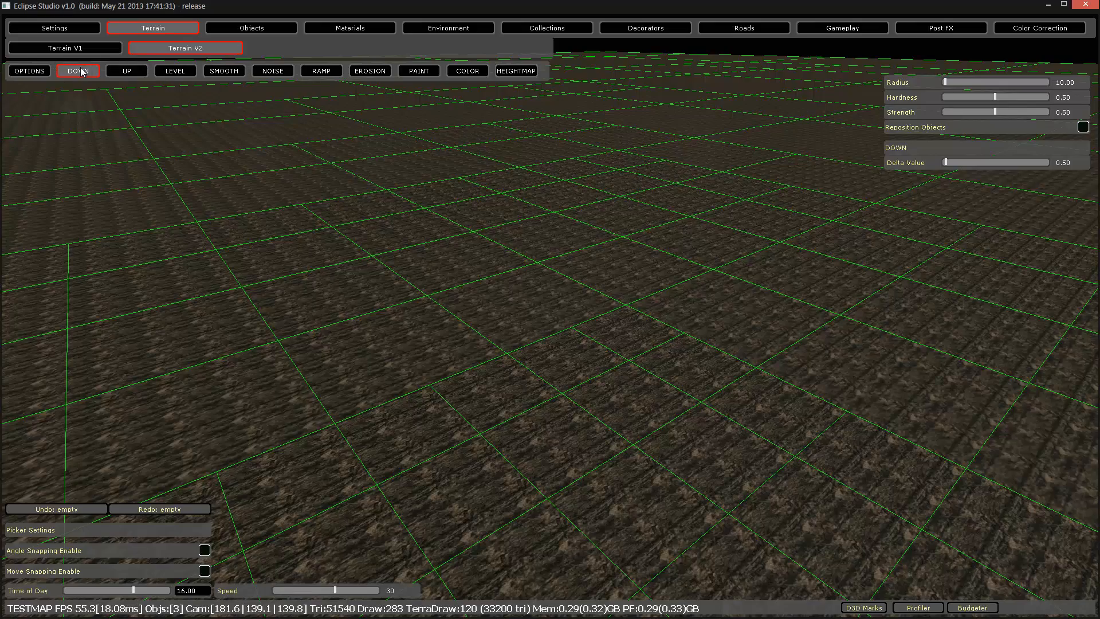
pyautogui.moveTo(329, 198)
pyautogui.mouseDown(button='right')
pyautogui.moveTo(340, 200)
pyautogui.moveTo(341, 181)
pyautogui.moveTo(342, 193)
pyautogui.mouseUp(button='right')
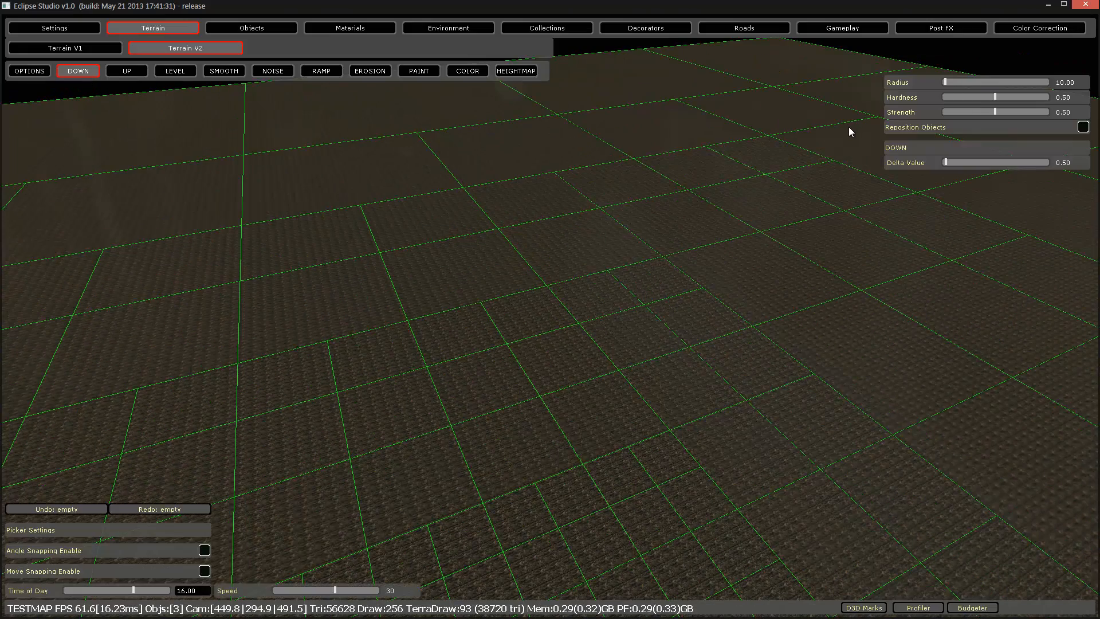
pyautogui.click(953, 83)
pyautogui.moveTo(954, 83); pyautogui.dragTo(282, 145)
pyautogui.moveTo(940, 82); pyautogui.dragTo(992, 83)
pyautogui.press('w')
pyautogui.moveTo(622, 277); pyautogui.dragTo(622, 277, button='right')
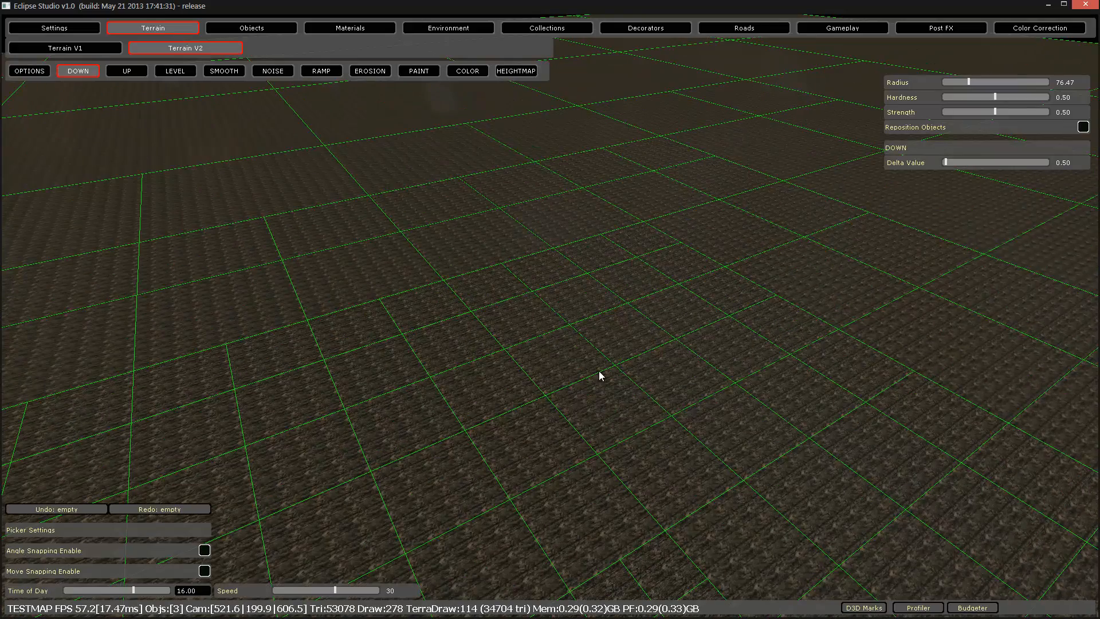
pyautogui.moveTo(577, 361); pyautogui.dragTo(578, 362, button='right')
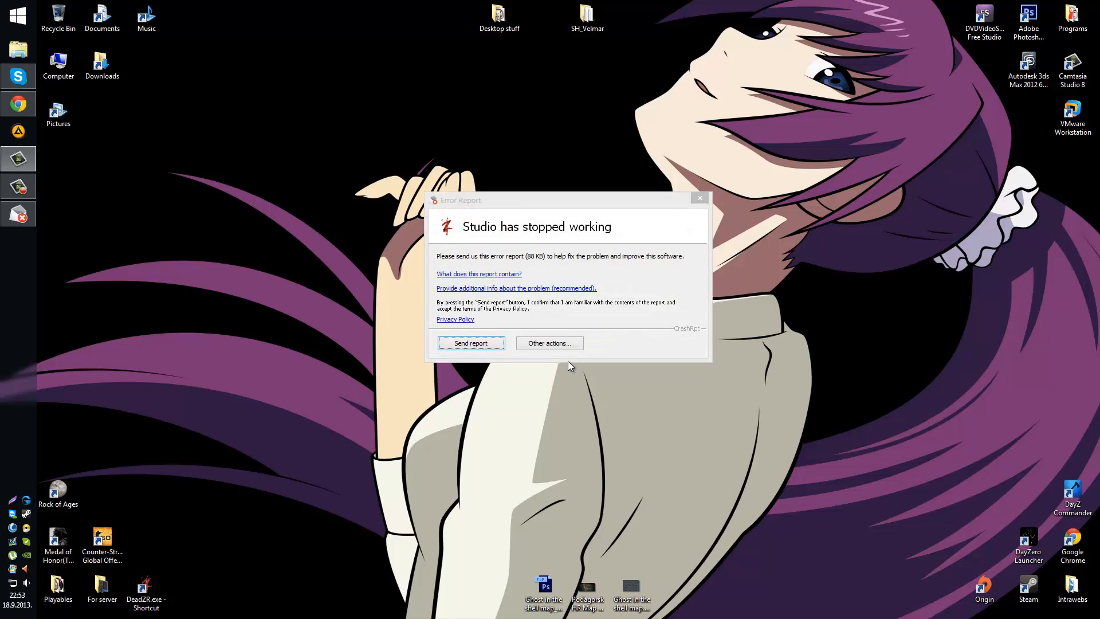
# Dismiss the crash report, relaunch the studio from the desktop and load the live map testmap in the Level Editor.
pyautogui.click(700, 198)
pyautogui.doubleClick(147, 585)
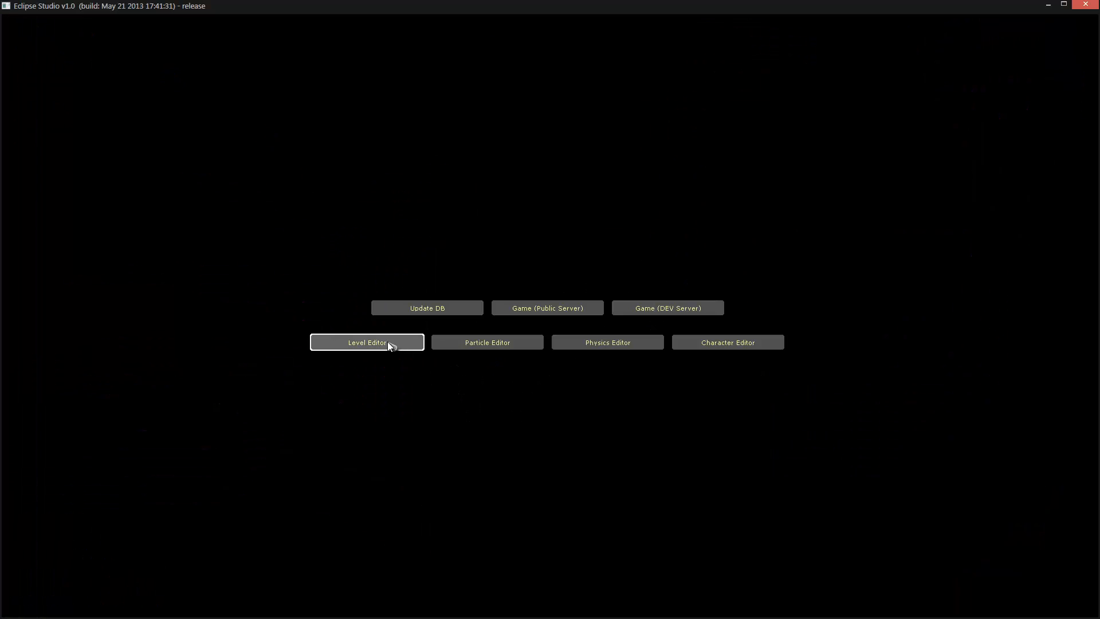
pyautogui.click(387, 342)
pyautogui.click(517, 361)
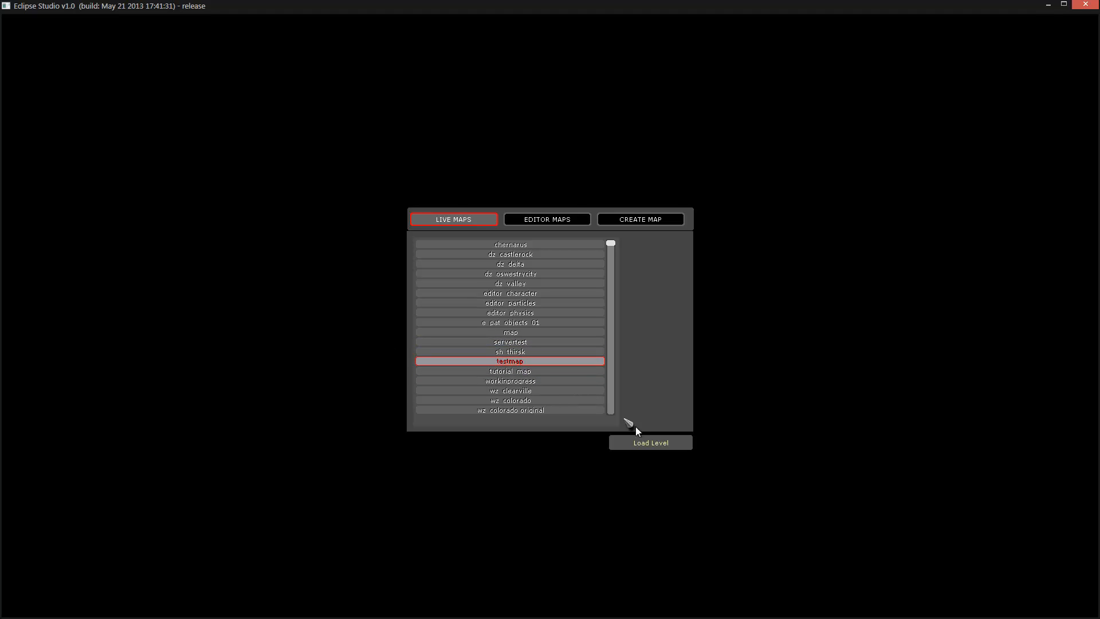
pyautogui.click(650, 446)
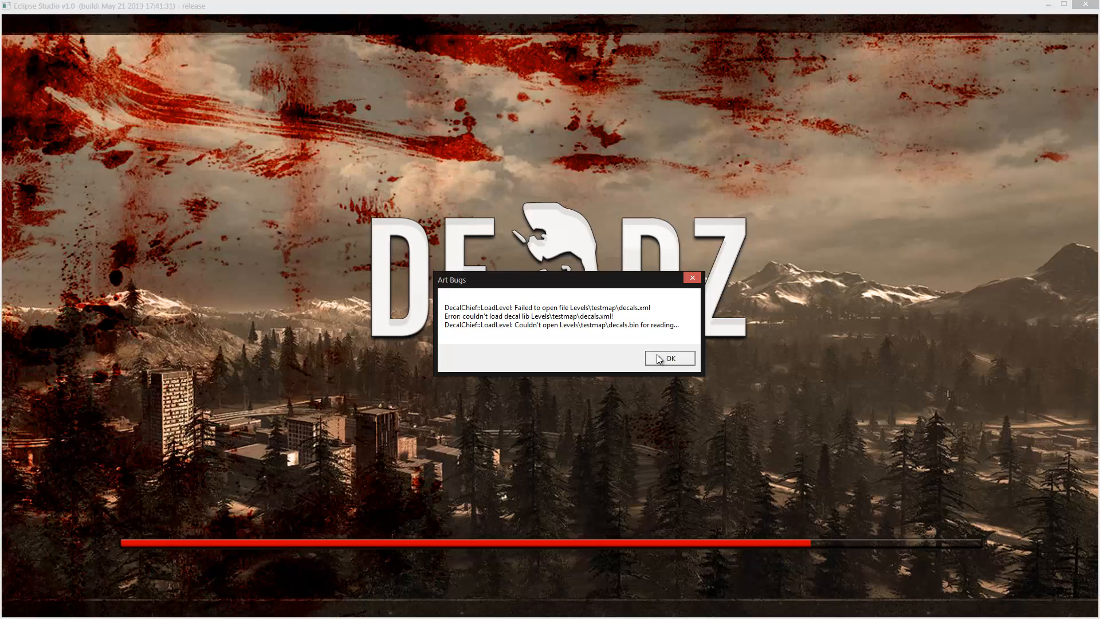
pyautogui.click(658, 354)
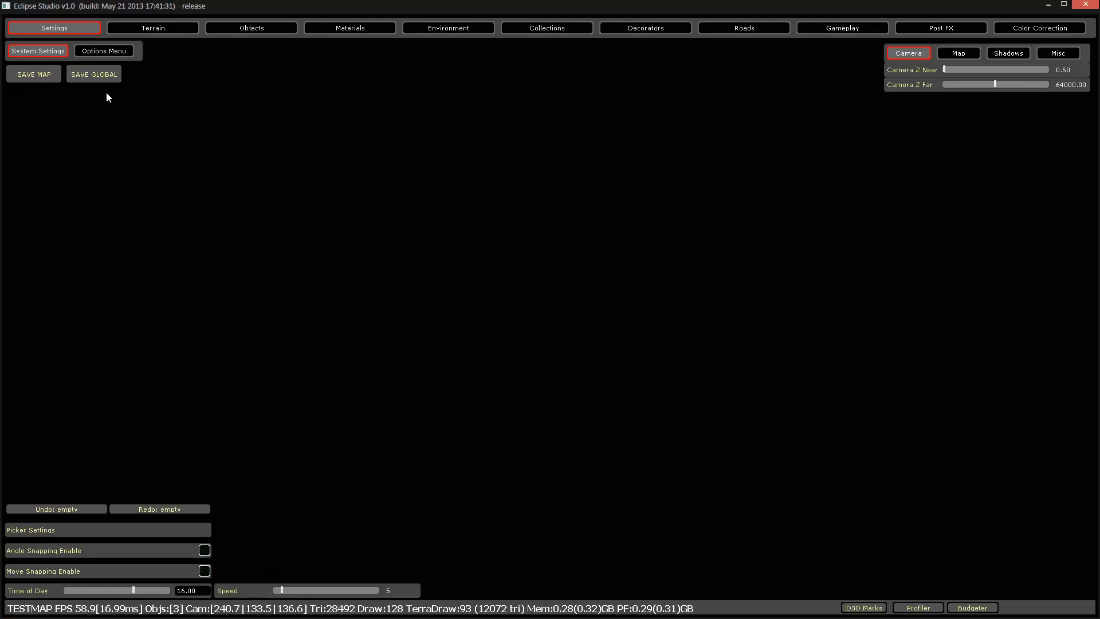
# Return to the Terrain V2 tools, look into Paint, and activate the Down tool with the terrain surface in view.
pyautogui.click(155, 28)
pyautogui.click(166, 51)
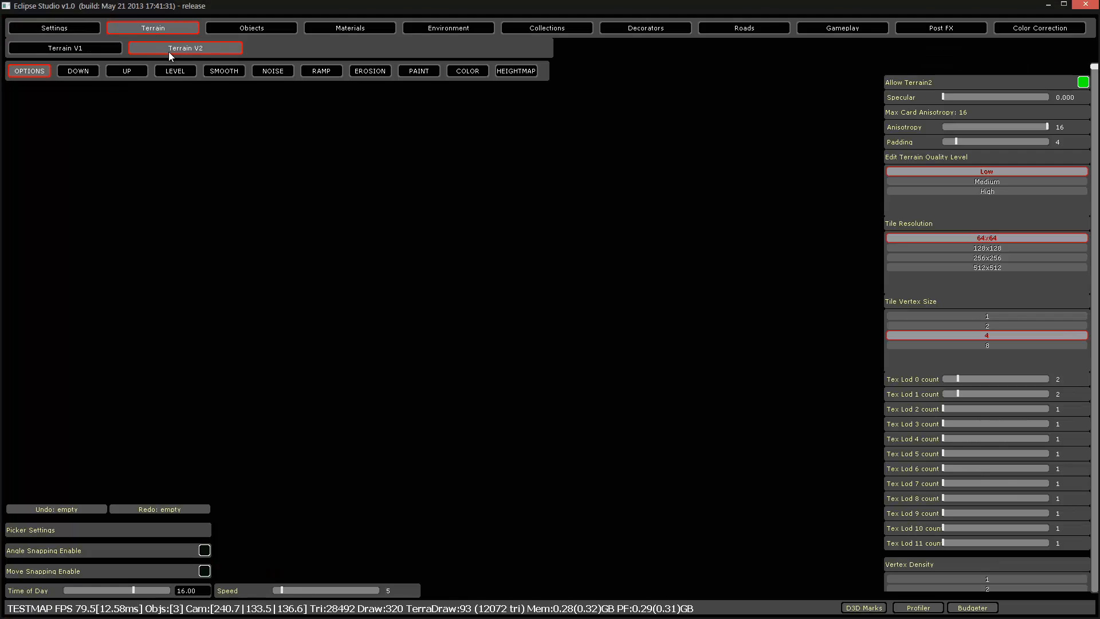
pyautogui.click(78, 71)
pyautogui.click(362, 73)
pyautogui.click(419, 71)
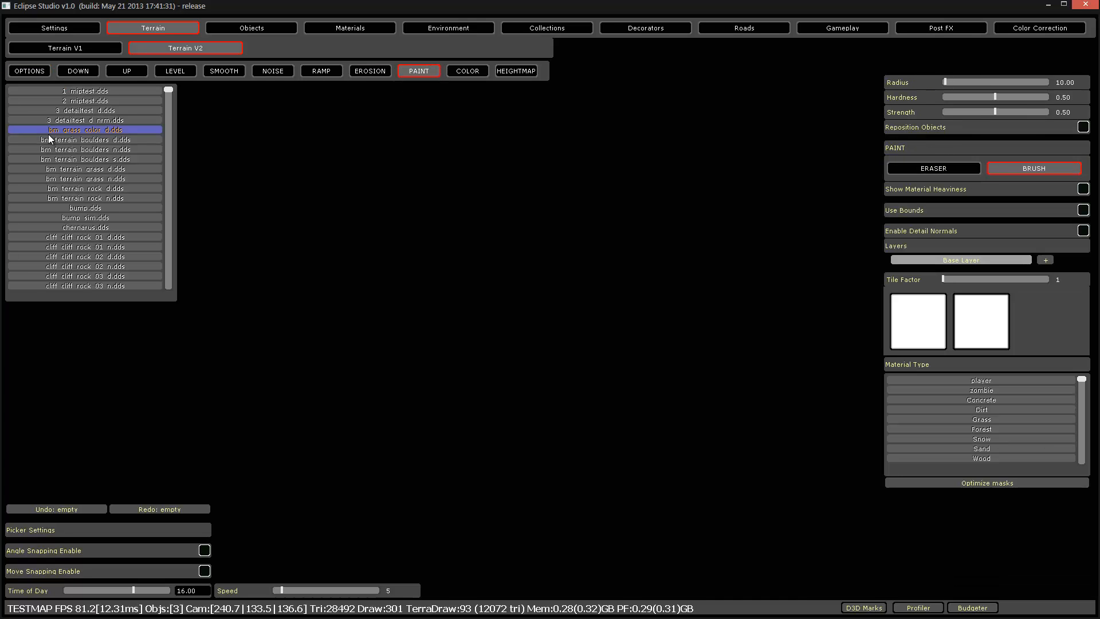
pyautogui.click(123, 130)
pyautogui.moveTo(332, 201); pyautogui.dragTo(344, 248, button='right')
pyautogui.press('s')
pyautogui.click(77, 71)
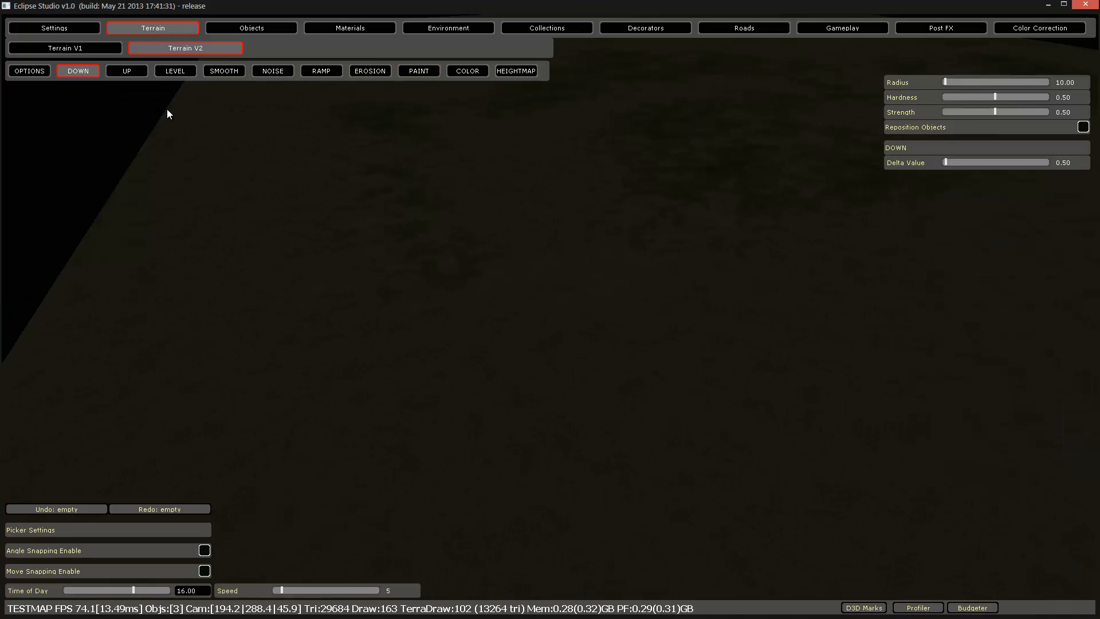
pyautogui.moveTo(586, 362)
pyautogui.mouseDown(button='right')
pyautogui.moveTo(607, 364)
pyautogui.moveTo(565, 329)
pyautogui.mouseUp(button='right')
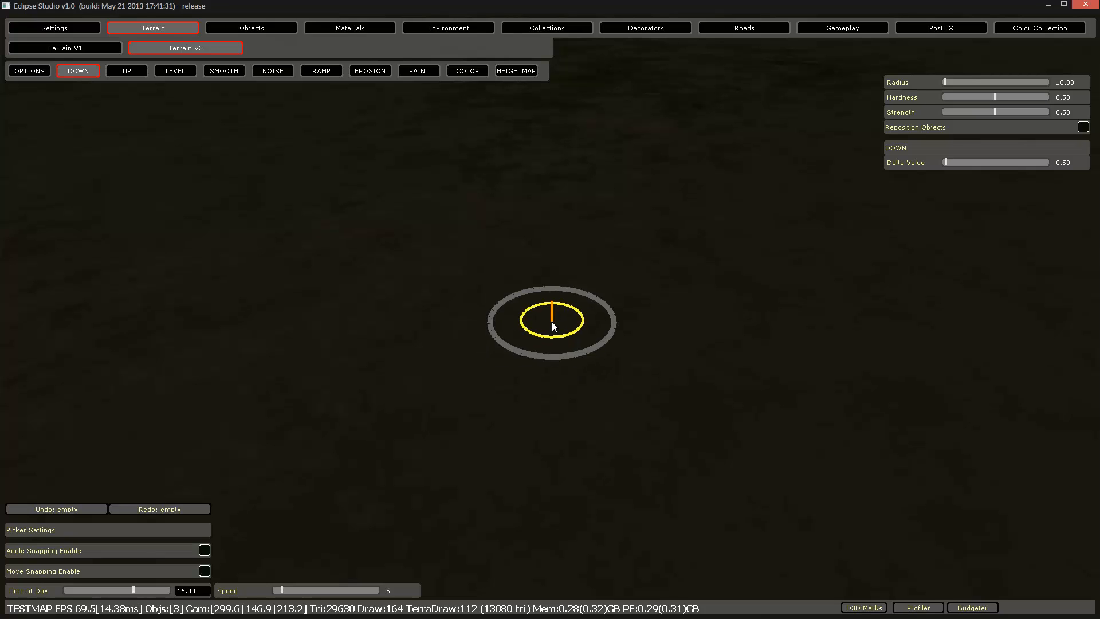
# Set the Down brush's Radius to 146.81 and Hardness to 0.33.
pyautogui.moveTo(951, 85); pyautogui.dragTo(994, 83)
pyautogui.moveTo(545, 249); pyautogui.dragTo(552, 245, button='right')
pyautogui.press('s')
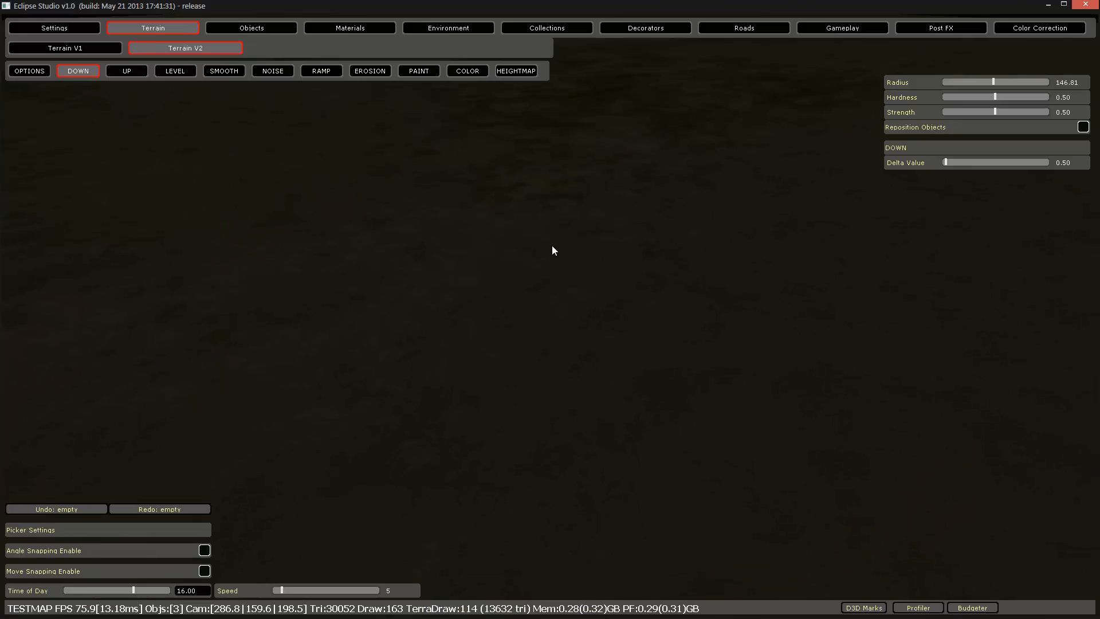
pyautogui.moveTo(994, 97)
pyautogui.mouseDown()
pyautogui.moveTo(947, 98)
pyautogui.moveTo(973, 98)
pyautogui.mouseUp()
# Try lowering the terrain with the Down brush twice, undoing each stroke.
pyautogui.moveTo(734, 179); pyautogui.dragTo(737, 180, button='right')
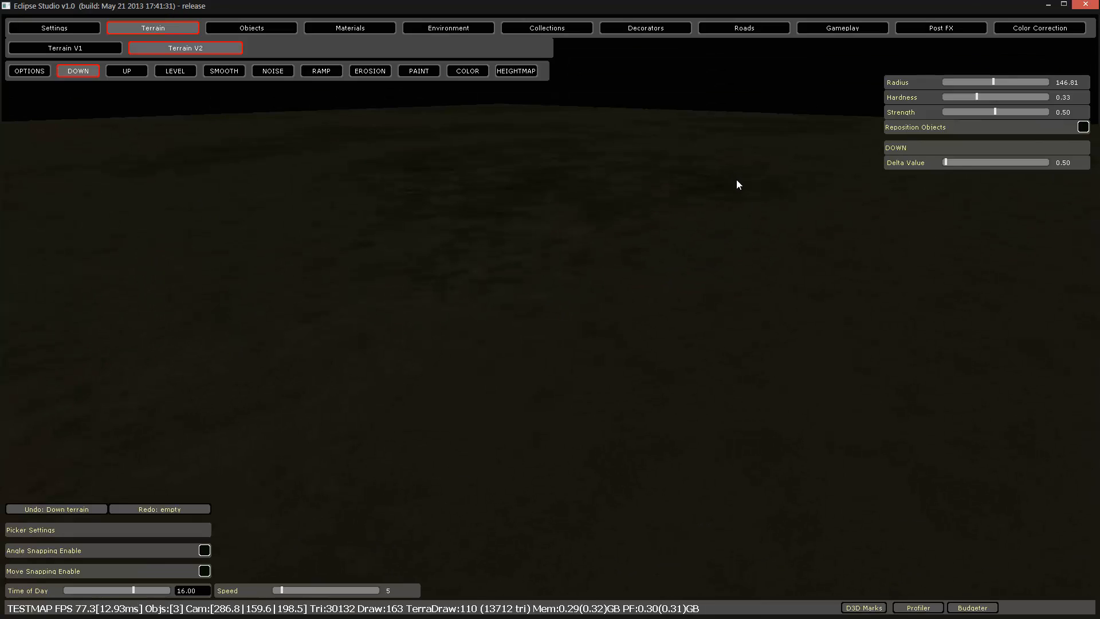
pyautogui.hotkey('ctrl', 'z')
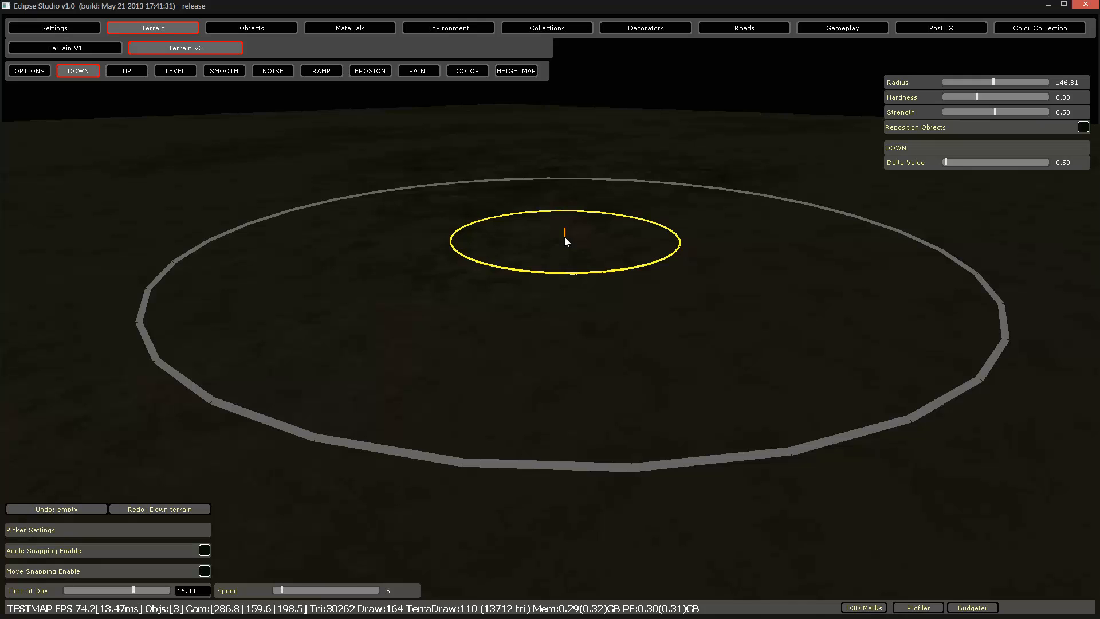
pyautogui.click(558, 241)
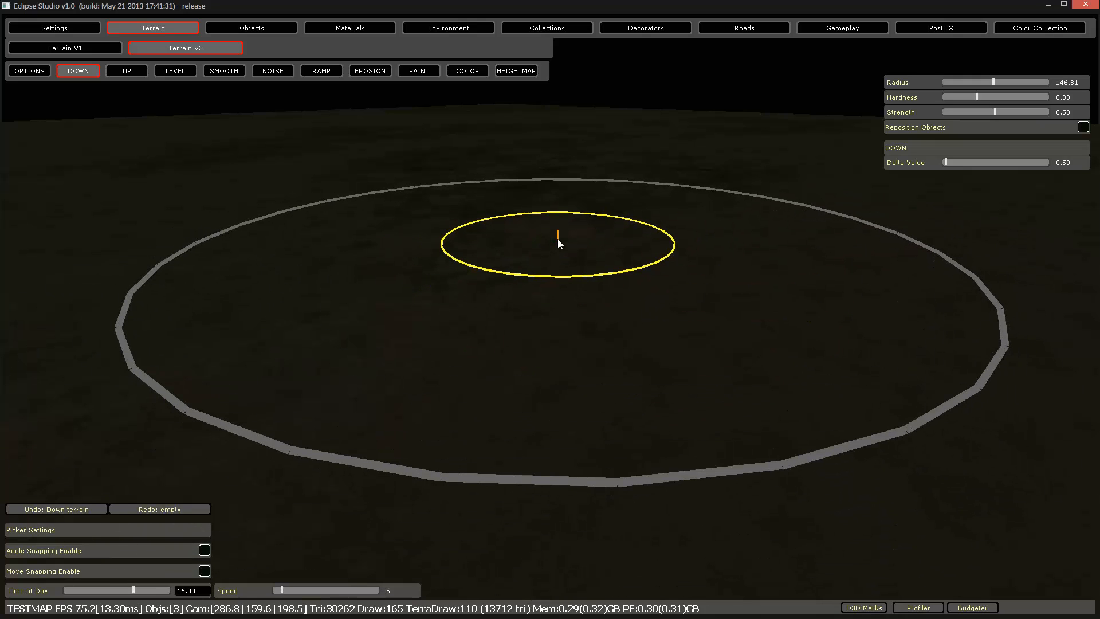
pyautogui.hotkey('ctrl', 'z')
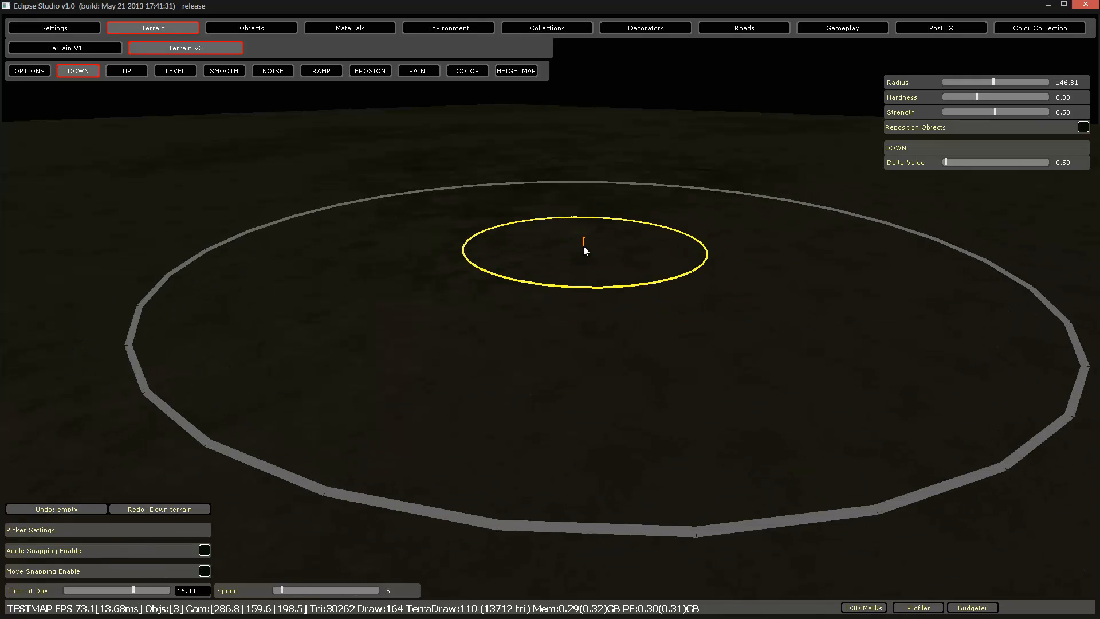
pyautogui.moveTo(583, 246); pyautogui.dragTo(583, 246, button='right')
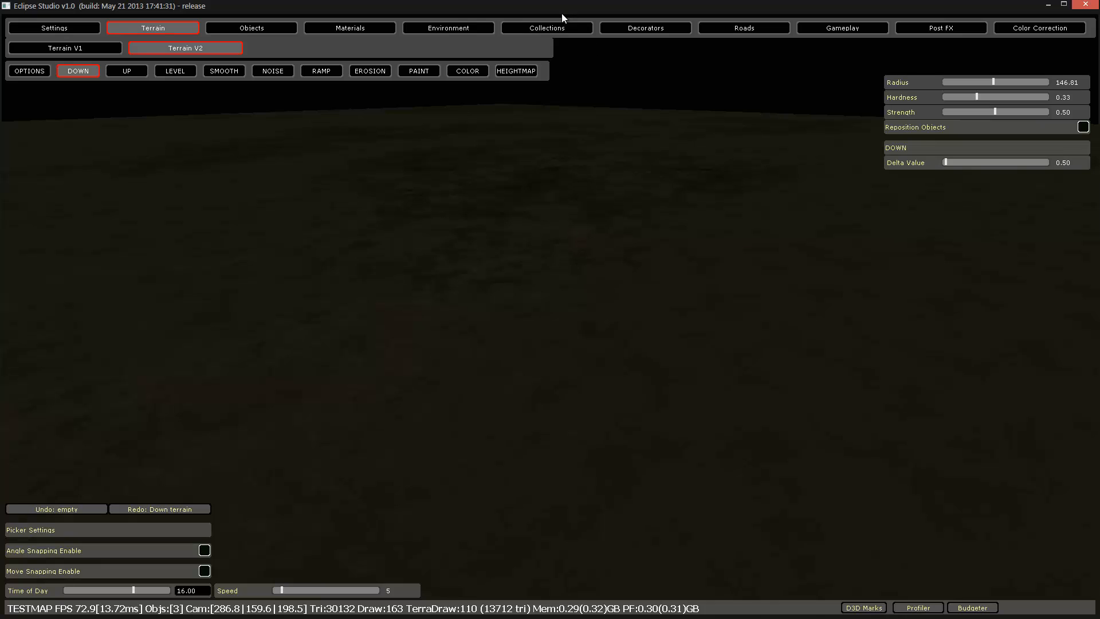
pyautogui.hotkey('alt', 'Tab')
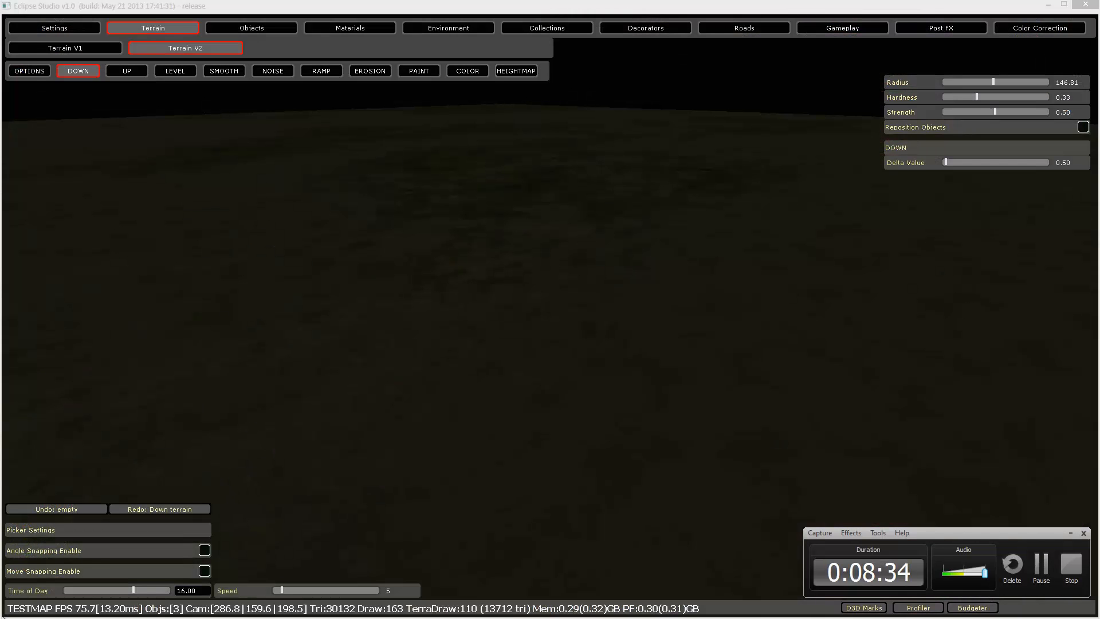
# Hide the screen recorder and the studio, switch to Photoshop, and create a new 200 × 200 pixel document with transparent background.
pyautogui.click(315, 345)
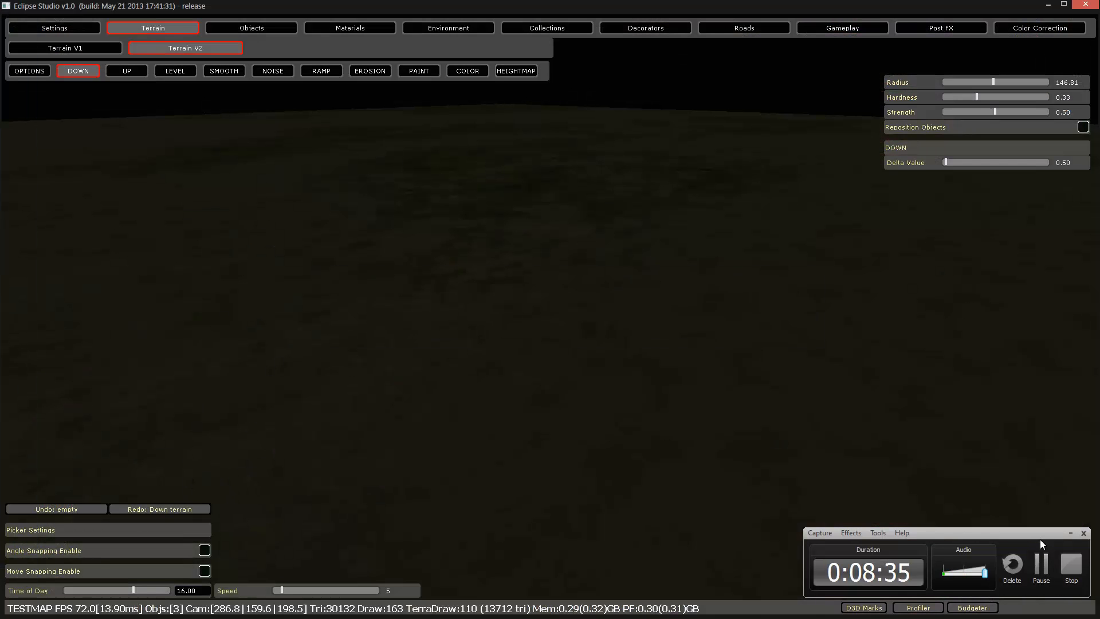
pyautogui.click(1071, 533)
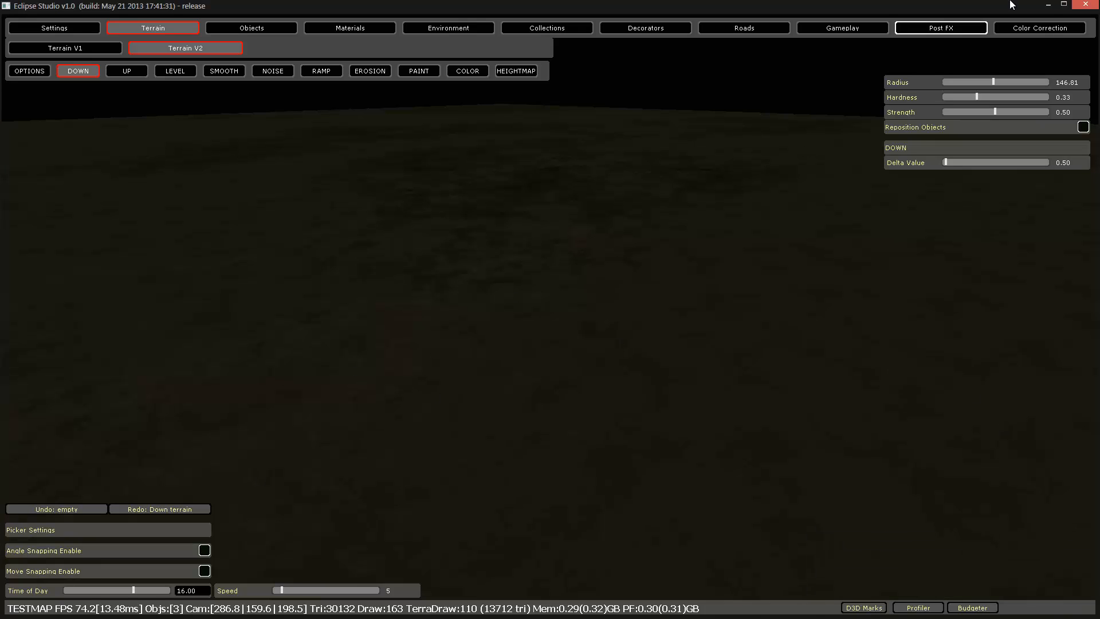
pyautogui.click(1047, 6)
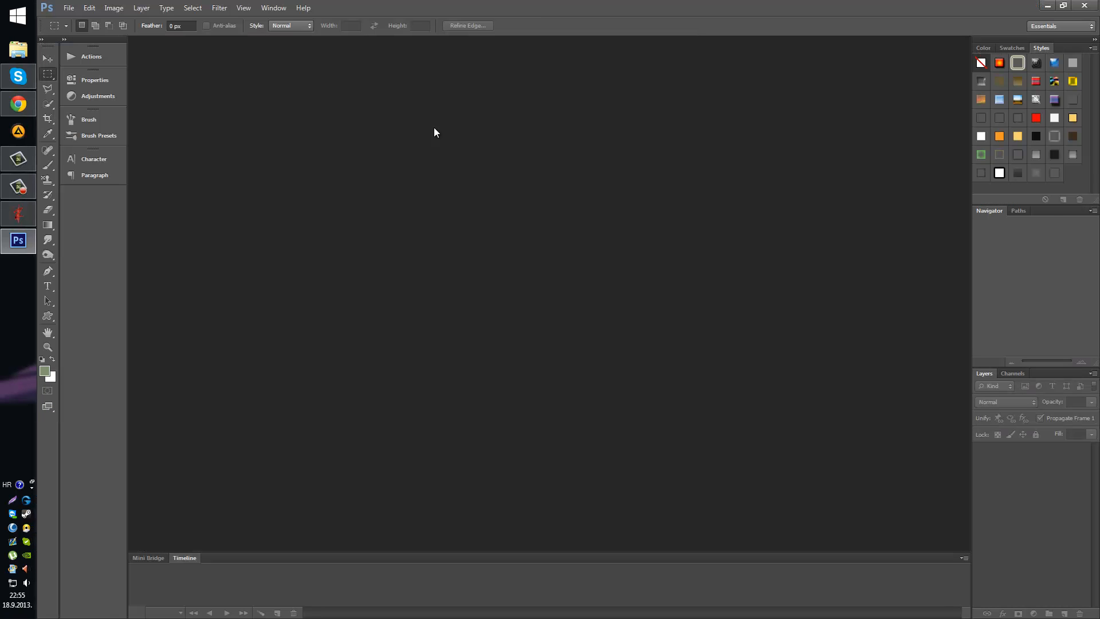
pyautogui.hotkey('ctrl', 'n')
pyautogui.press('Tab')
pyautogui.press('Tab')
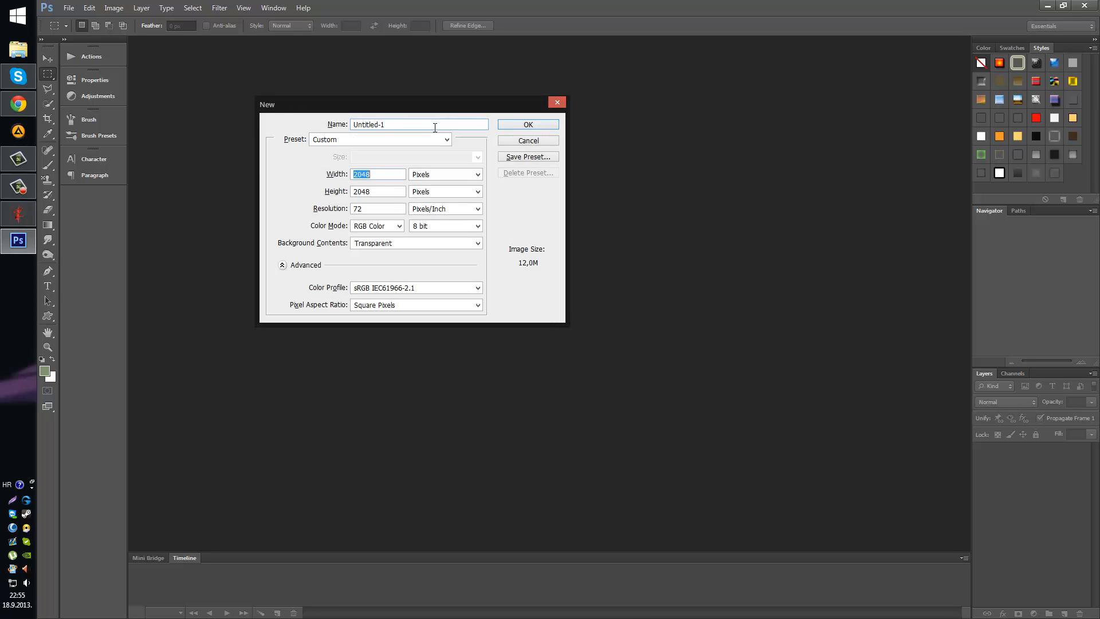
pyautogui.write('2')
pyautogui.press('Tab')
pyautogui.write('200')
pyautogui.press('Return')
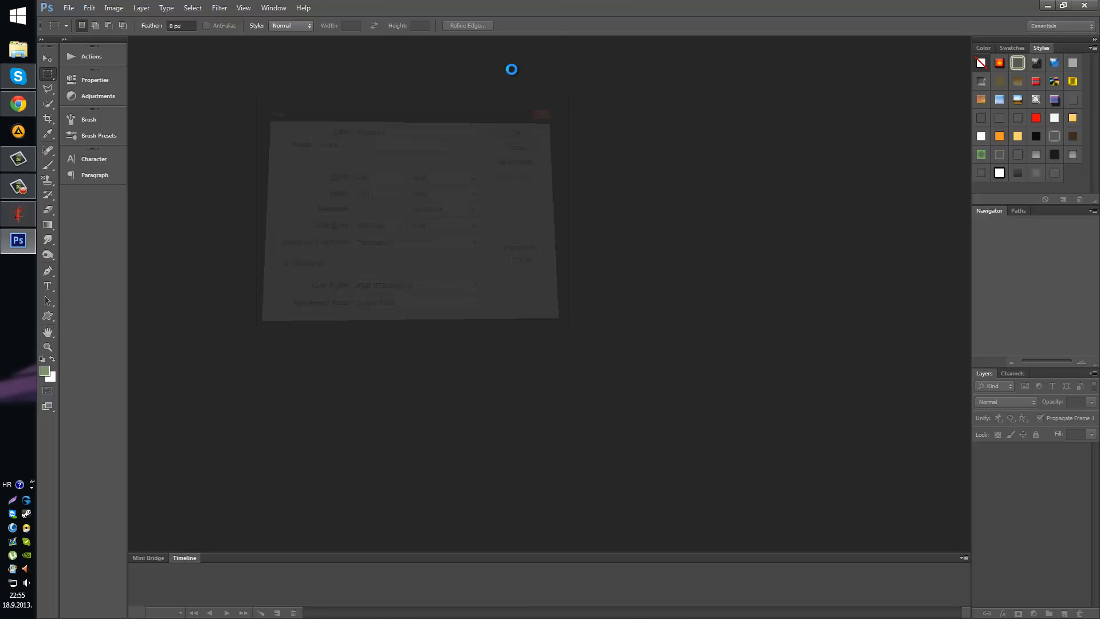
pyautogui.keyDown('alt'); pyautogui.scroll(3, 510, 282); pyautogui.keyUp('alt')
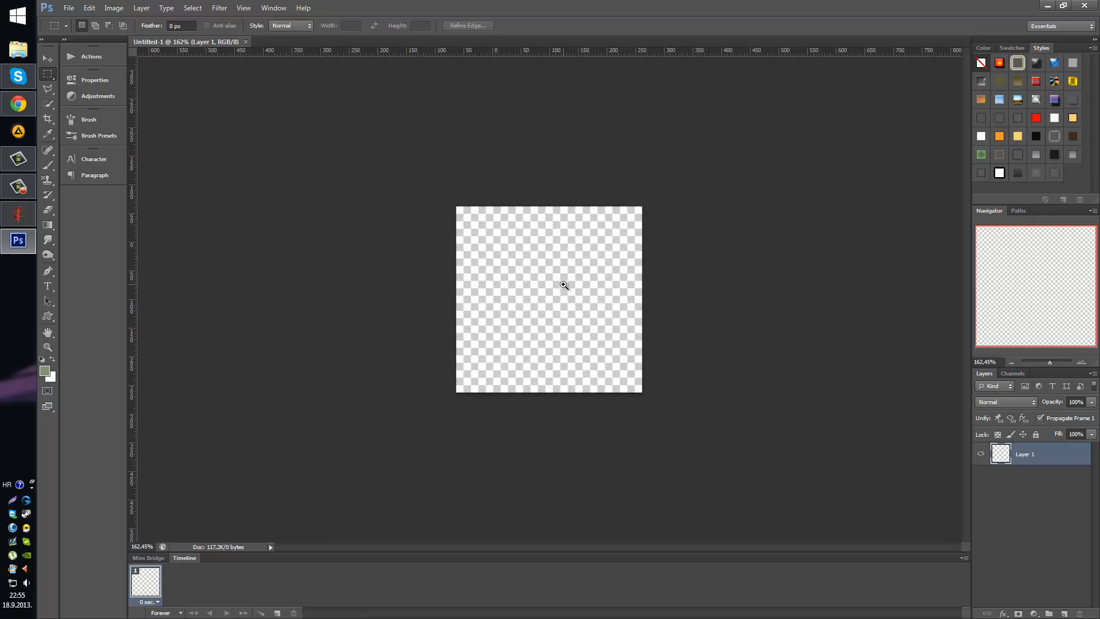
# Activate the Brush tool and give it a soft-edged round tip with a size of 76 px.
pyautogui.rightClick(547, 281)
pyautogui.click(529, 271)
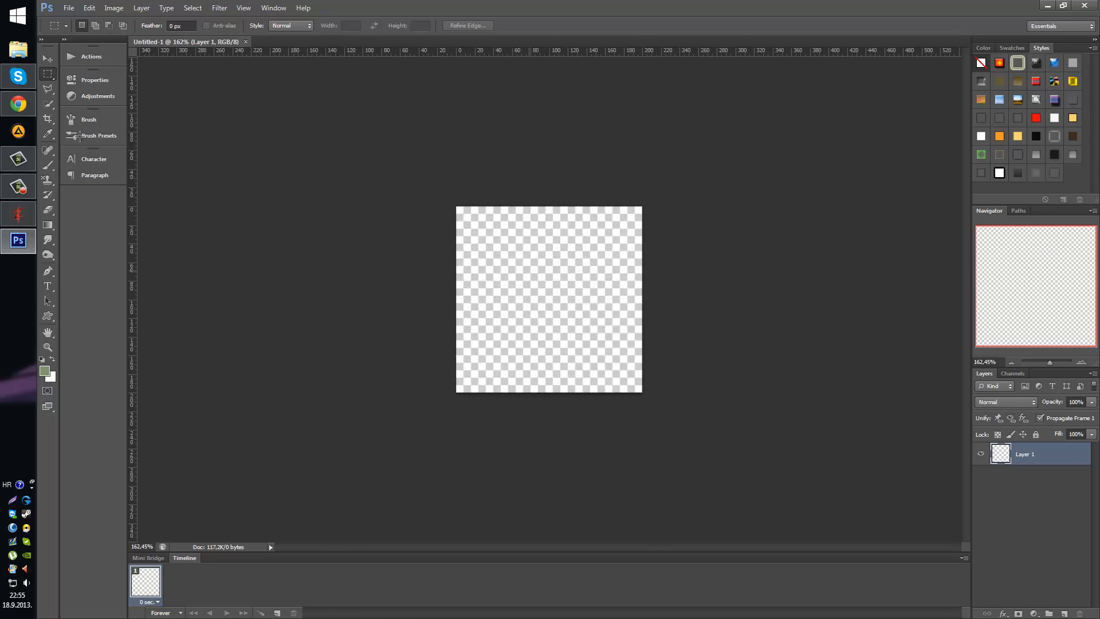
pyautogui.click(48, 165)
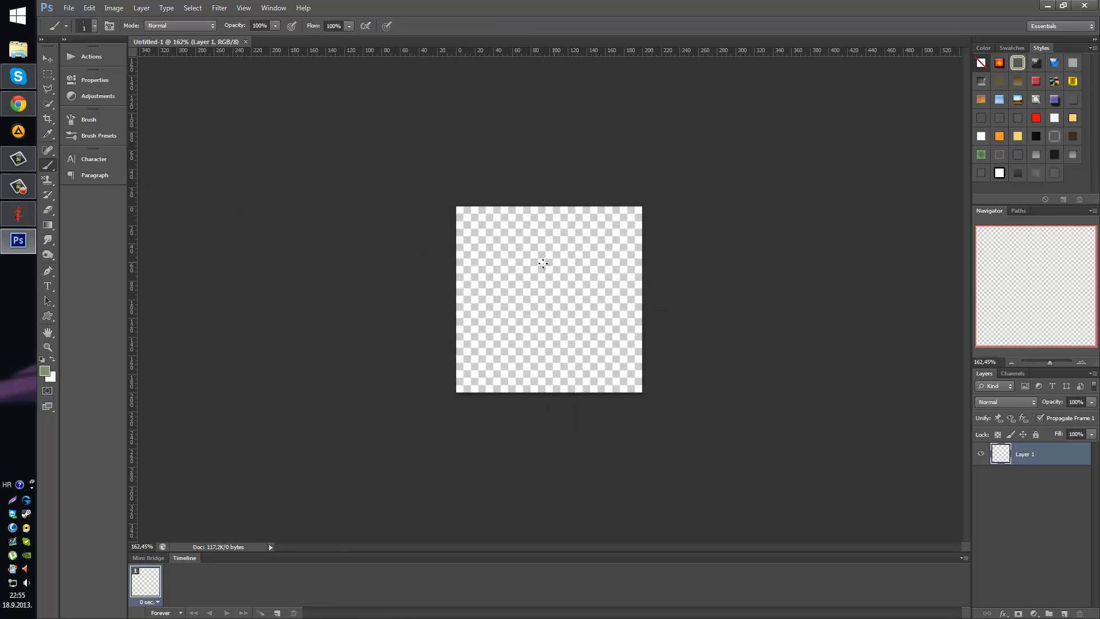
pyautogui.keyDown('alt'); pyautogui.scroll(5, 543, 263); pyautogui.keyUp('alt')
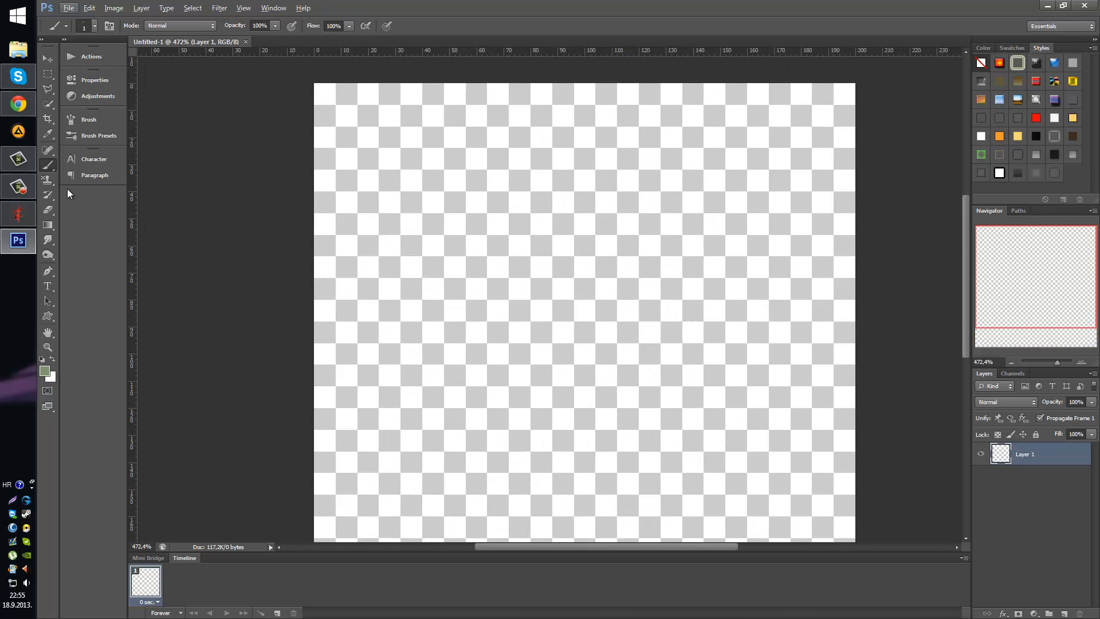
pyautogui.rightClick(575, 242)
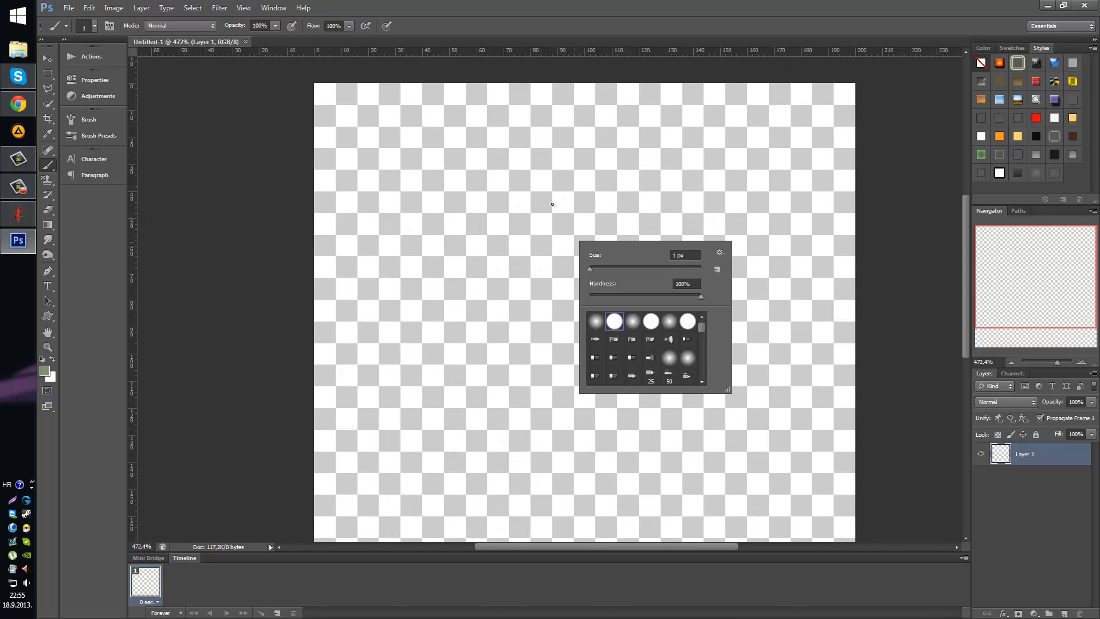
pyautogui.moveTo(596, 268); pyautogui.dragTo(604, 271)
pyautogui.moveTo(697, 294); pyautogui.dragTo(542, 288)
pyautogui.keyDown('alt'); pyautogui.moveTo(566, 240); pyautogui.dragTo(438, 259, button='right'); pyautogui.keyUp('alt')
pyautogui.keyDown('alt'); pyautogui.click(509, 245); pyautogui.keyUp('alt')
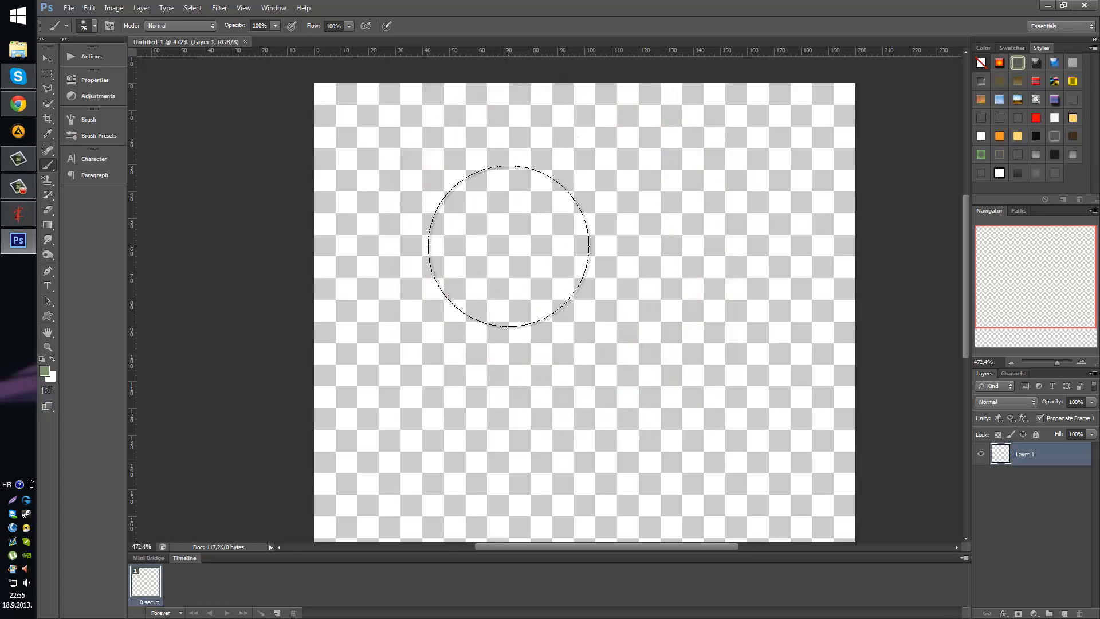
# Paint a soft green spot in the upper part of the canvas by stamping the brush repeatedly at one place.
pyautogui.click(532, 237)
pyautogui.click(532, 238)
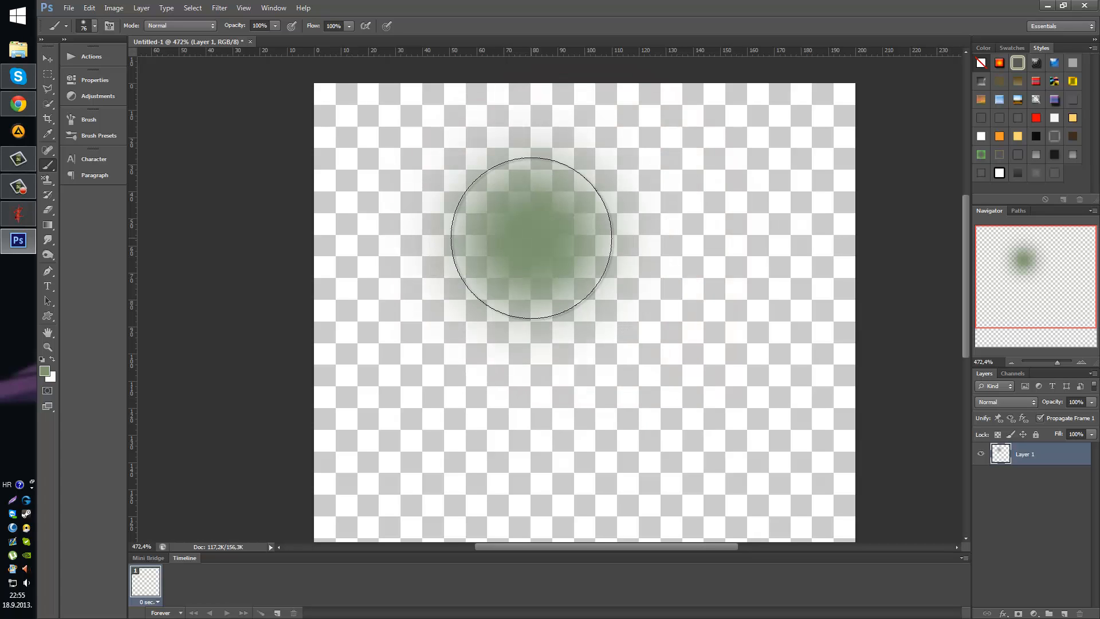
pyautogui.click(532, 238)
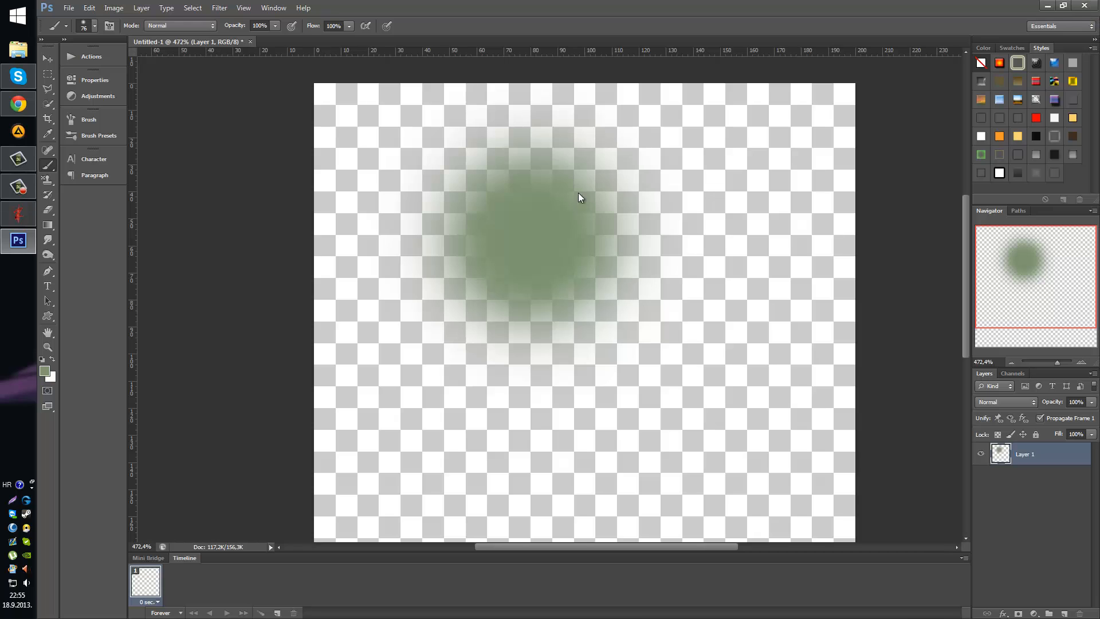
pyautogui.click(573, 237)
# Switch back to Eclipse Studio, lower a spot of terrain with the Down brush, and set its Strength to 1.00.
pyautogui.click(17, 221)
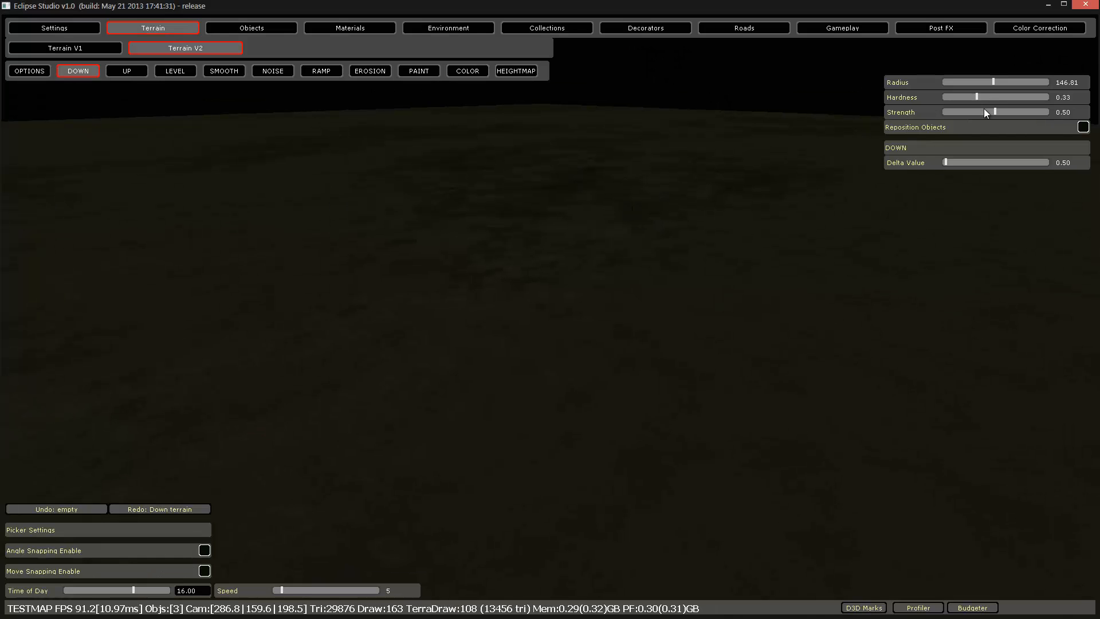
pyautogui.moveTo(976, 113); pyautogui.dragTo(1010, 112)
pyautogui.click(601, 218)
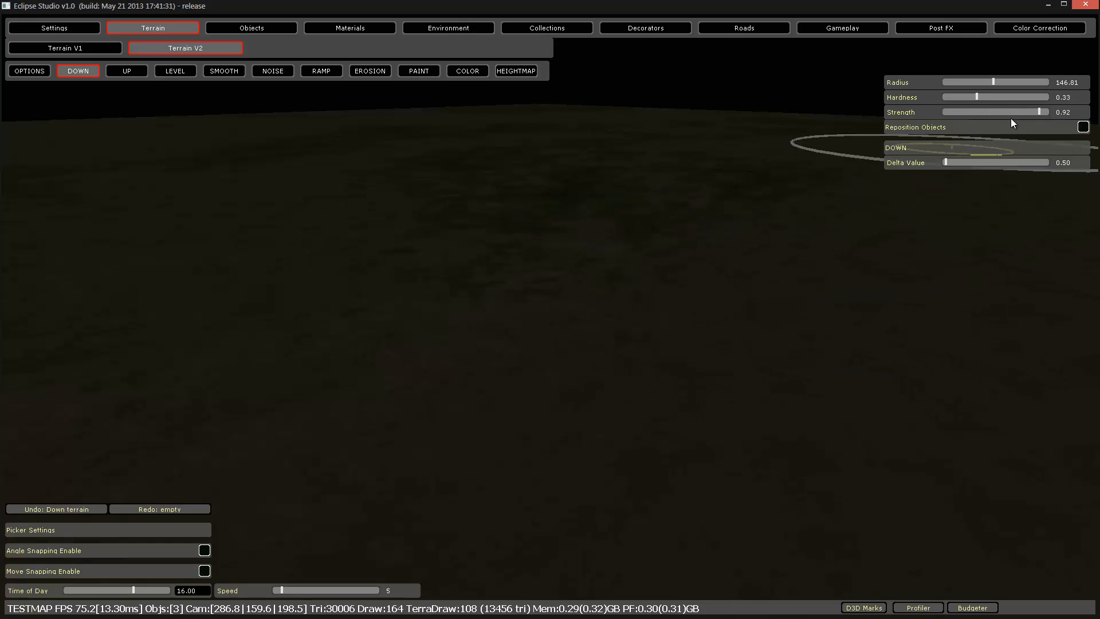
pyautogui.moveTo(1038, 112); pyautogui.dragTo(1051, 113)
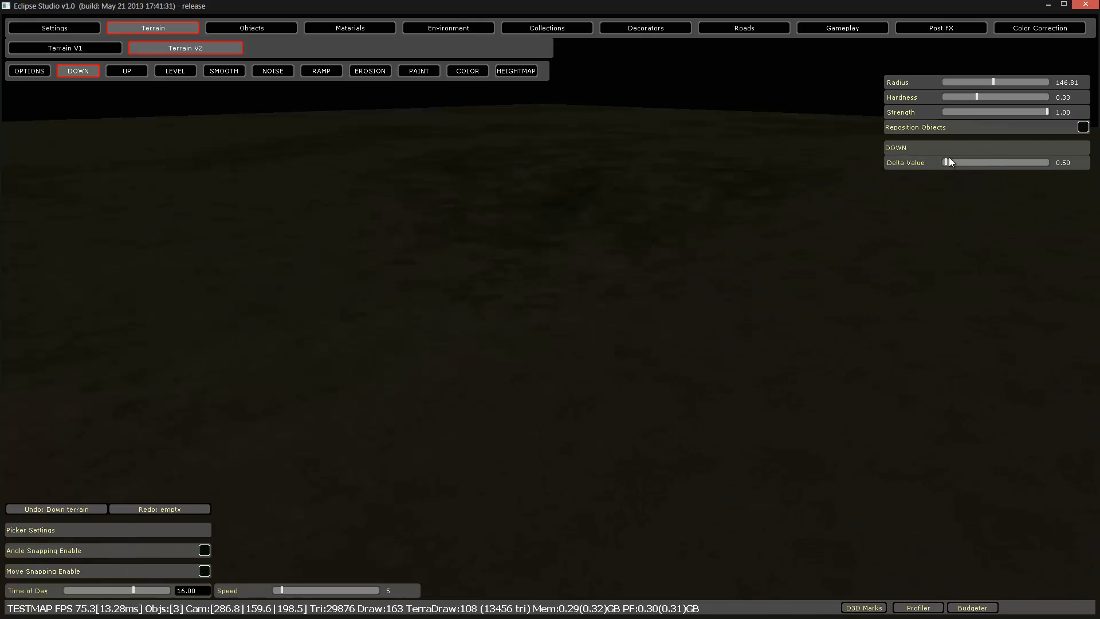
# Set the Down brush's Delta Value to 6.11 and lower the terrain with a stroke.
pyautogui.rightClick(741, 209)
pyautogui.press('s')
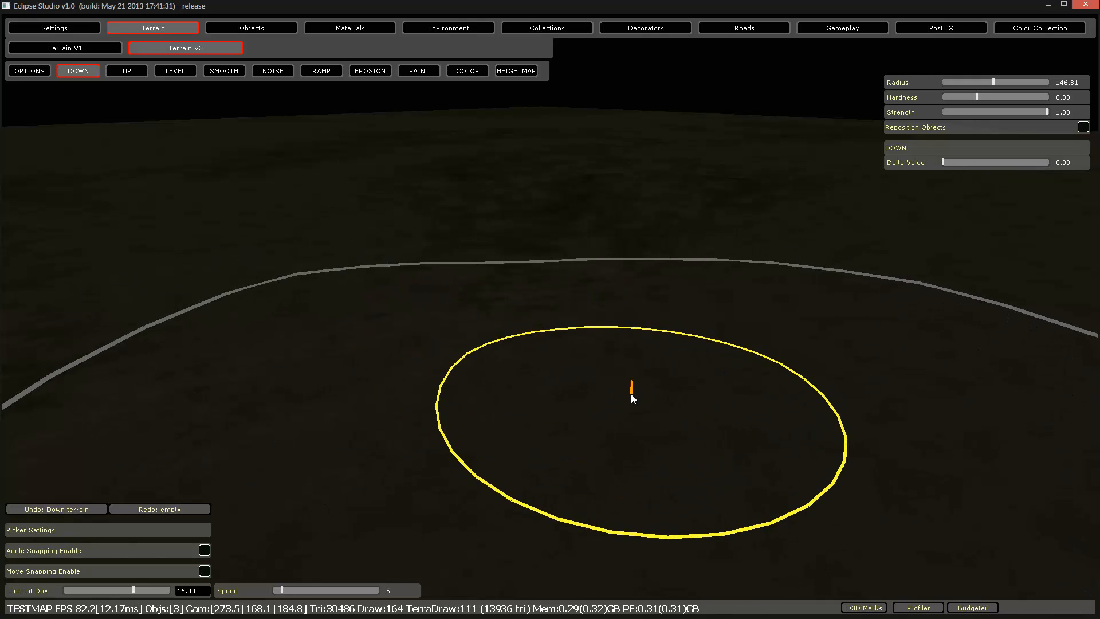
pyautogui.moveTo(630, 394)
pyautogui.mouseDown(button='right')
pyautogui.moveTo(563, 370)
pyautogui.moveTo(607, 338)
pyautogui.moveTo(581, 260)
pyautogui.mouseUp(button='right')
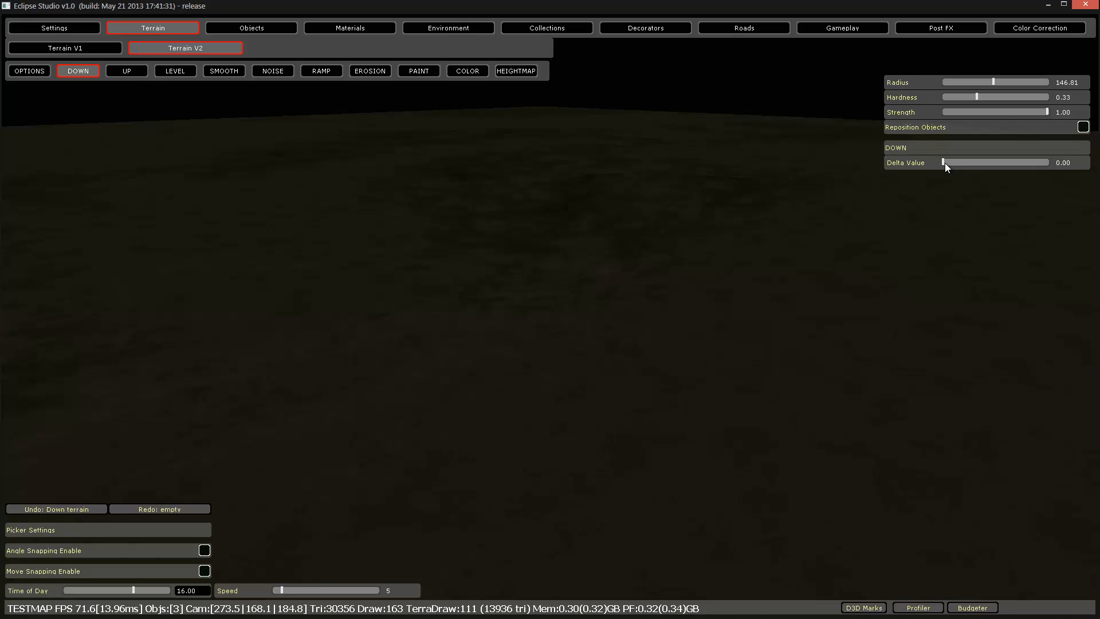
pyautogui.moveTo(946, 164); pyautogui.dragTo(975, 163)
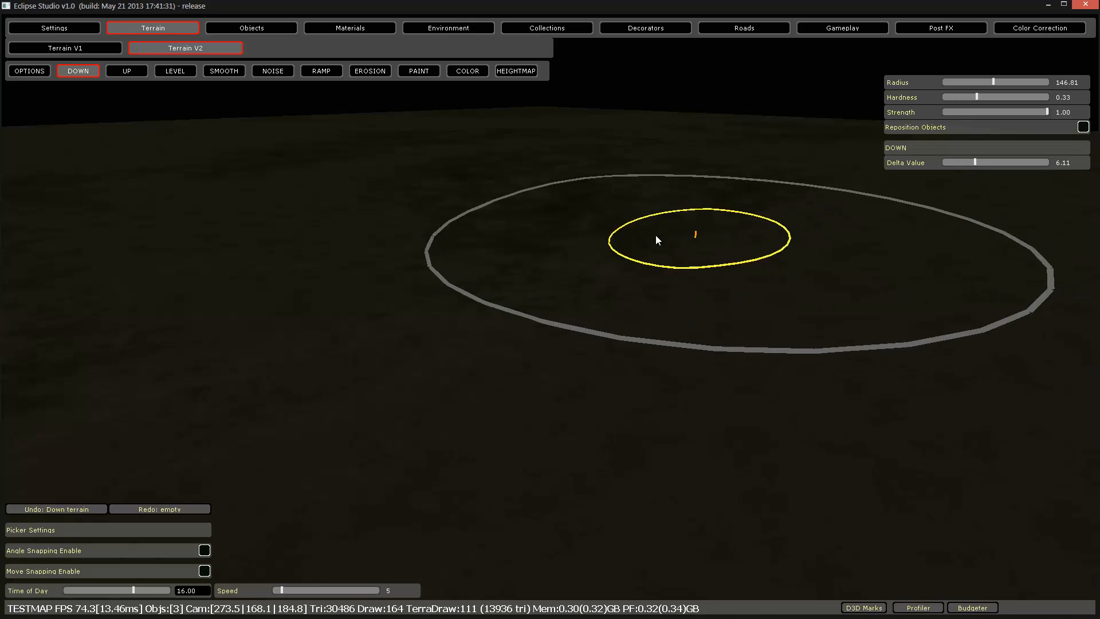
pyautogui.moveTo(655, 235)
pyautogui.mouseDown()
pyautogui.moveTo(447, 345)
pyautogui.moveTo(722, 287)
pyautogui.mouseUp()
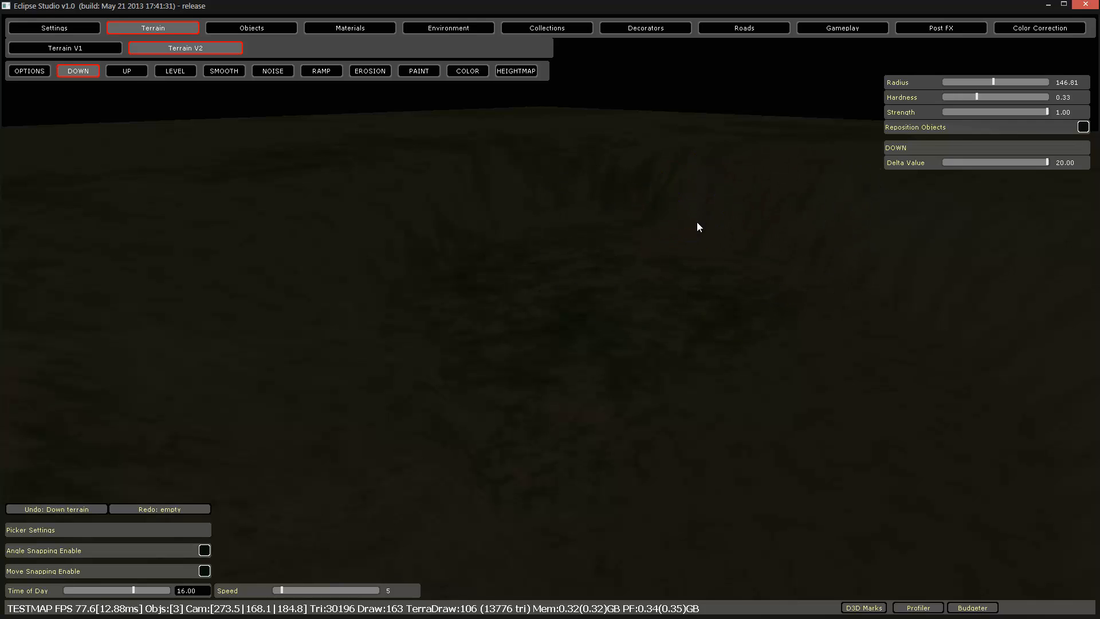
# Activate the Up terrain tool and set its Radius to 90.54.
pyautogui.press('s')
pyautogui.moveTo(696, 223); pyautogui.dragTo(693, 231, button='right')
pyautogui.press('s')
pyautogui.press('w')
pyautogui.press('s')
pyautogui.press('s')
pyautogui.click(122, 71)
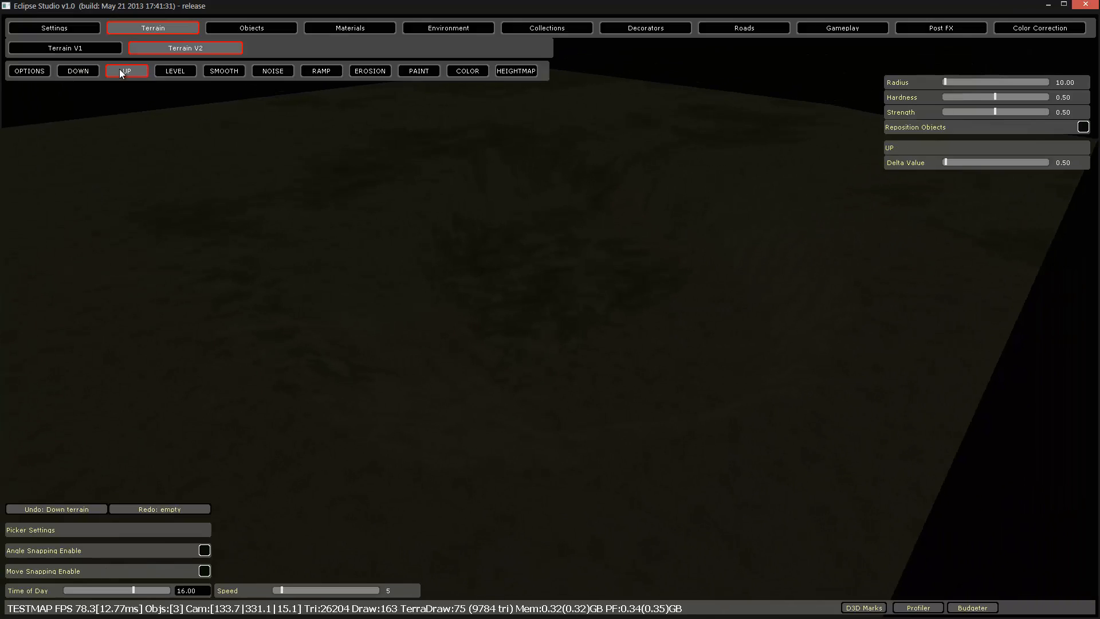
pyautogui.press('s')
pyautogui.moveTo(383, 187); pyautogui.dragTo(383, 190, button='right')
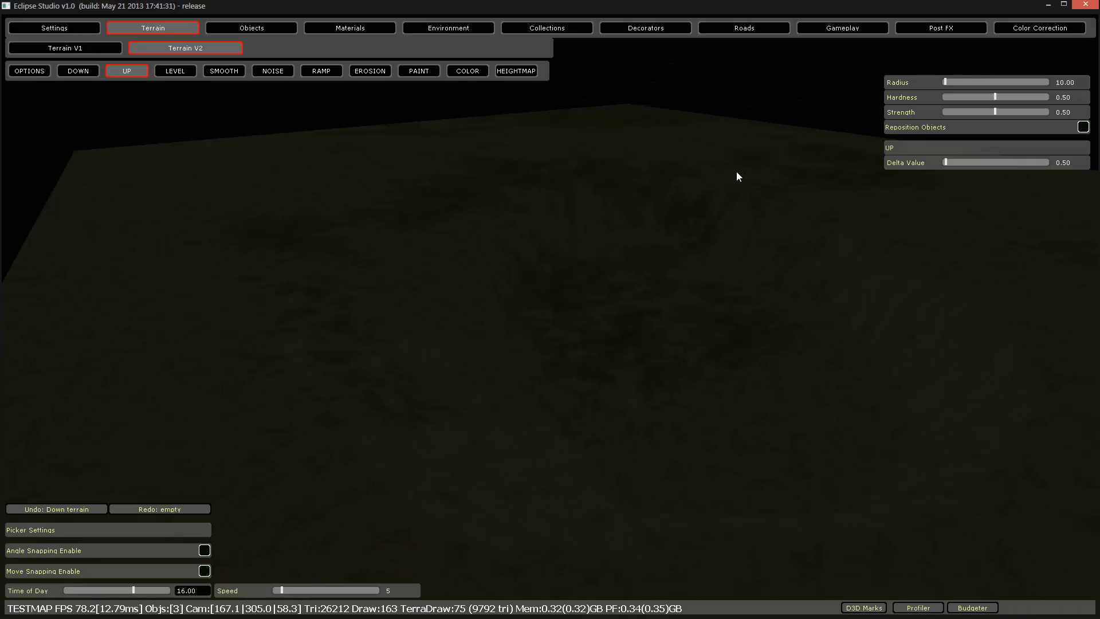
pyautogui.moveTo(959, 82); pyautogui.dragTo(974, 82)
# Add two WL_Industrial_01.sco buildings from the DZ_new object category onto the terrain, one behind the other.
pyautogui.moveTo(713, 172); pyautogui.dragTo(565, 131, button='right')
pyautogui.press('w')
pyautogui.click(269, 32)
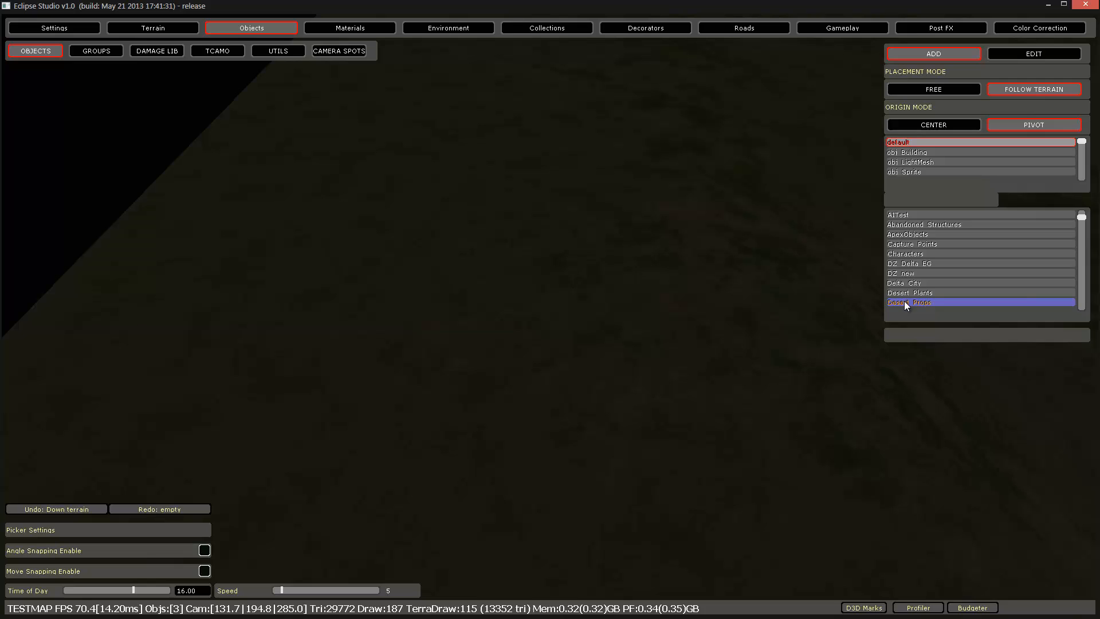
pyautogui.click(923, 272)
pyautogui.click(928, 378)
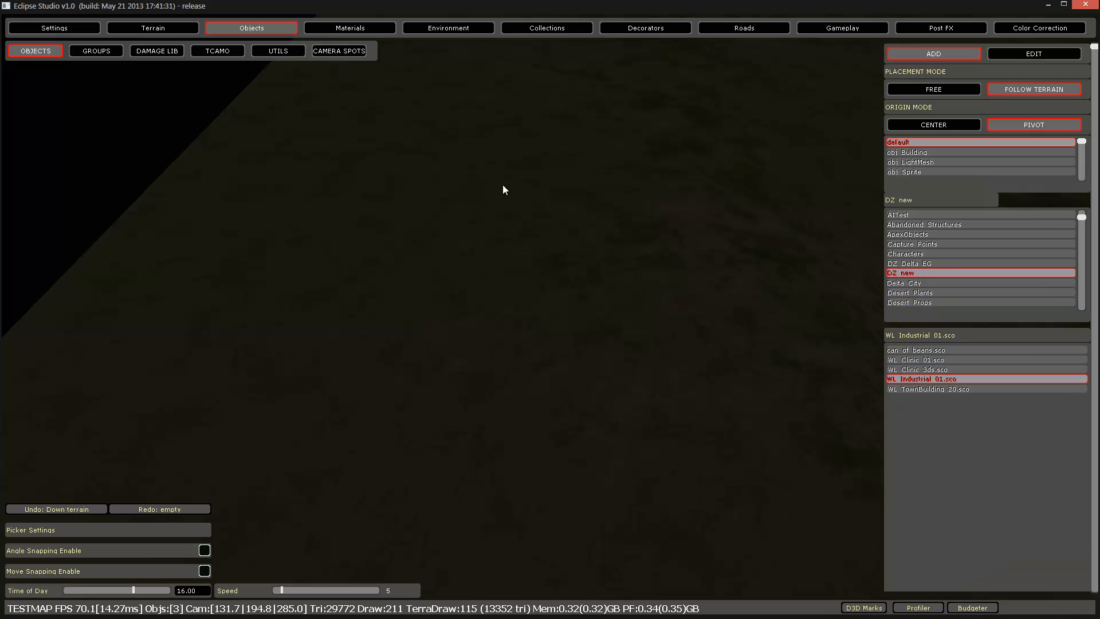
pyautogui.click(460, 122)
pyautogui.click(448, 290)
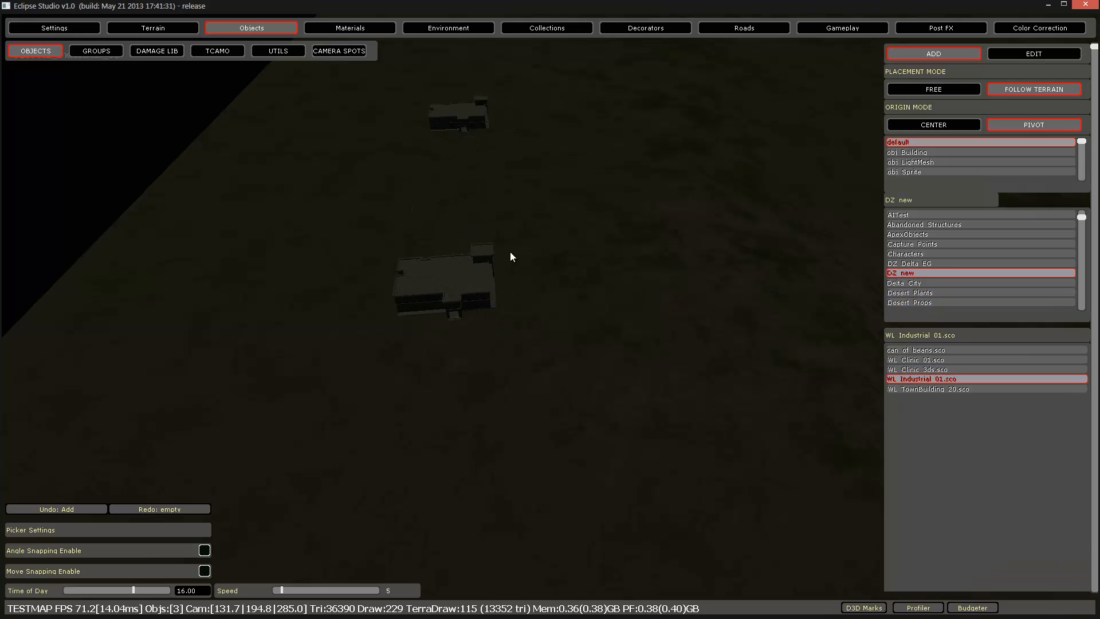
# Return to the Terrain V2 Up brush and raise the terrain around one building with Reposition Objects enabled.
pyautogui.moveTo(512, 256); pyautogui.dragTo(135, 85, button='right')
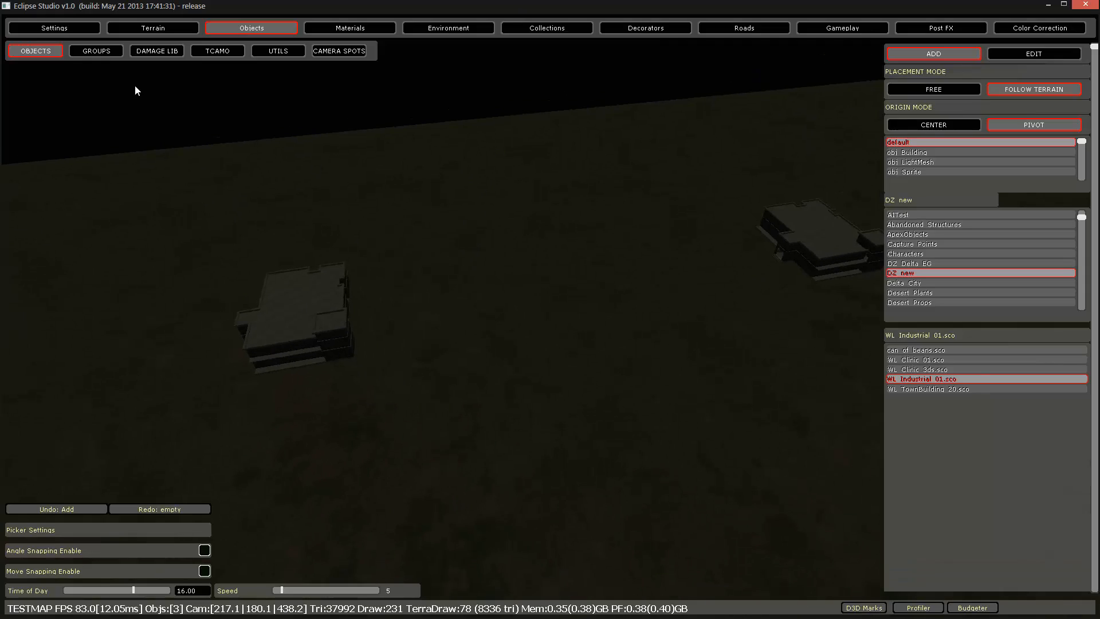
pyautogui.click(172, 27)
pyautogui.moveTo(237, 155); pyautogui.dragTo(263, 224, button='right')
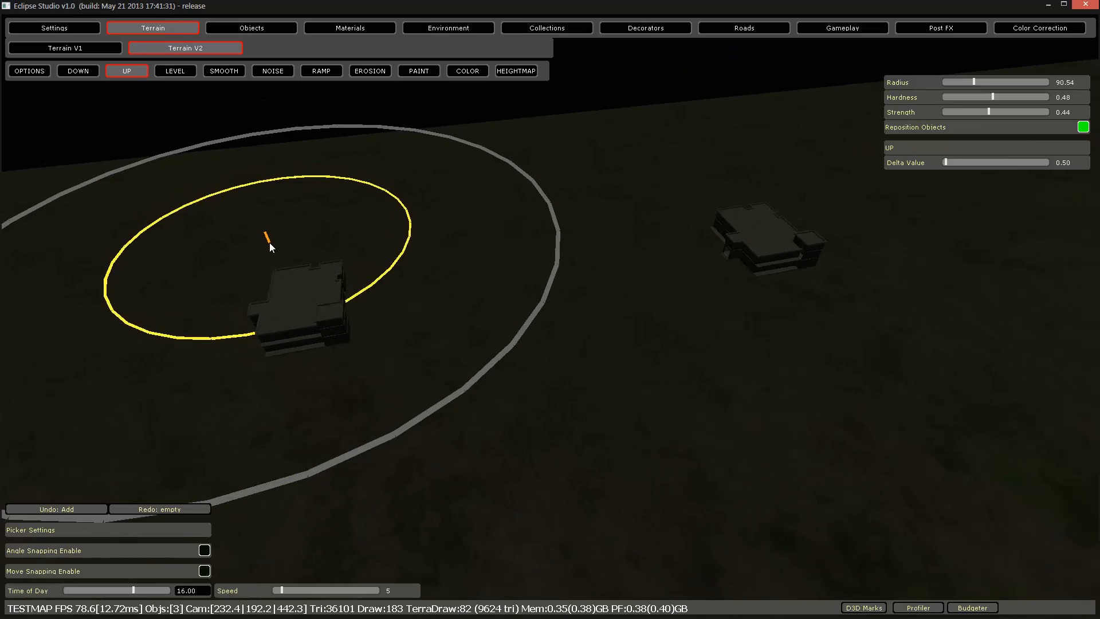
pyautogui.moveTo(269, 243)
pyautogui.mouseDown()
pyautogui.moveTo(326, 290)
pyautogui.moveTo(307, 287)
pyautogui.mouseUp()
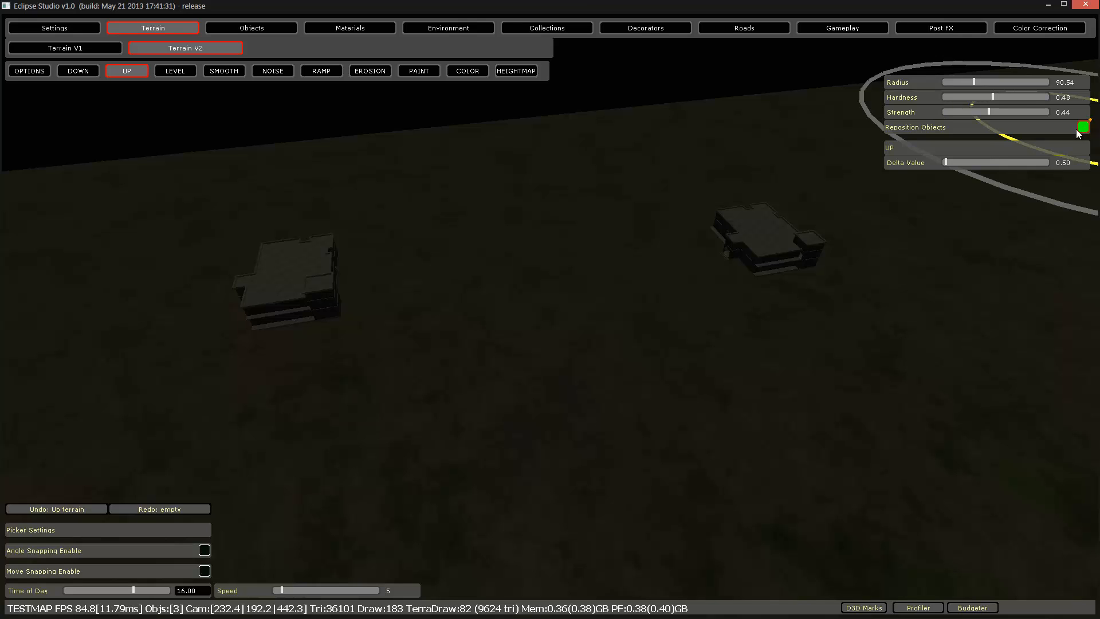
# Select the other WL_Industrial_01 building and move it across the terrain to about 135, 100, 535, trying a vertical shift as well.
pyautogui.press('d')
pyautogui.moveTo(379, 278); pyautogui.dragTo(384, 279, button='right')
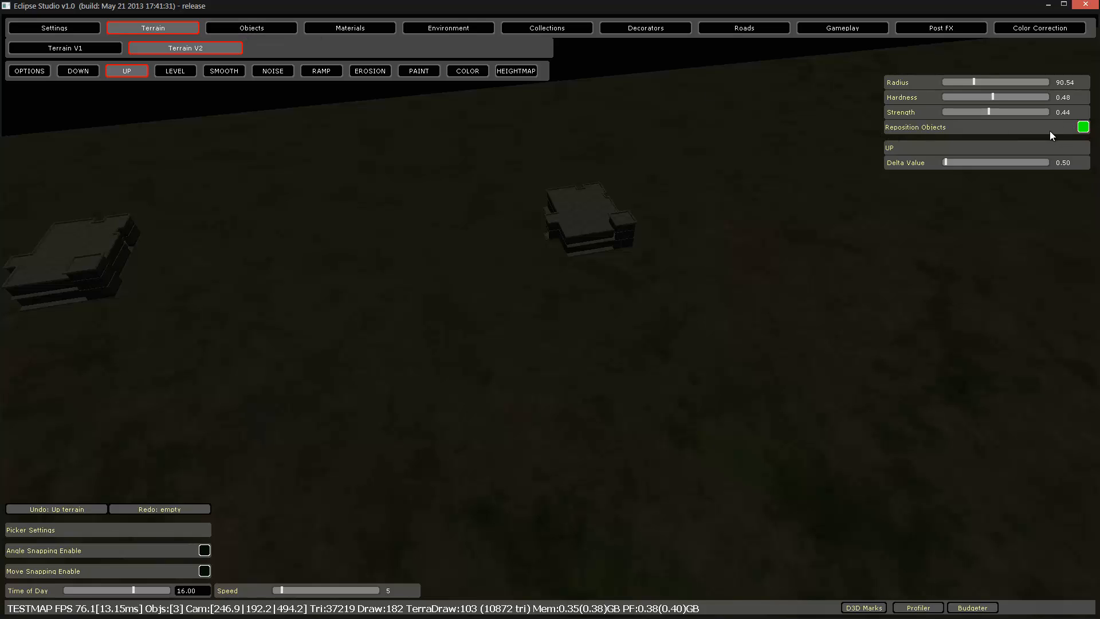
pyautogui.click(251, 28)
pyautogui.click(588, 227)
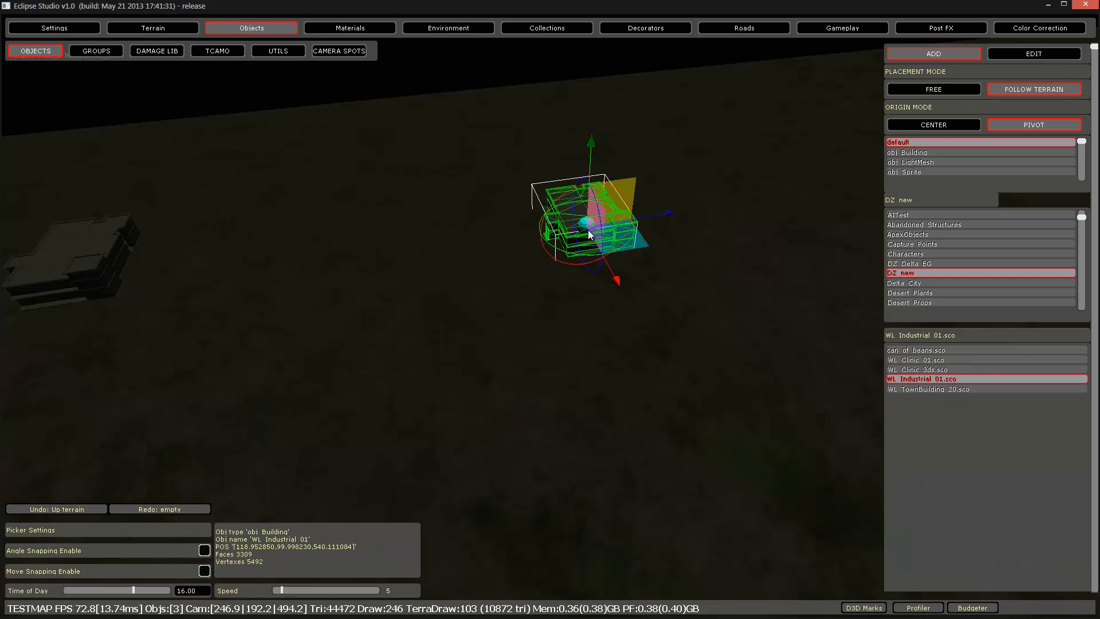
pyautogui.moveTo(626, 232)
pyautogui.mouseDown()
pyautogui.moveTo(615, 146)
pyautogui.moveTo(201, 236)
pyautogui.moveTo(618, 233)
pyautogui.mouseUp()
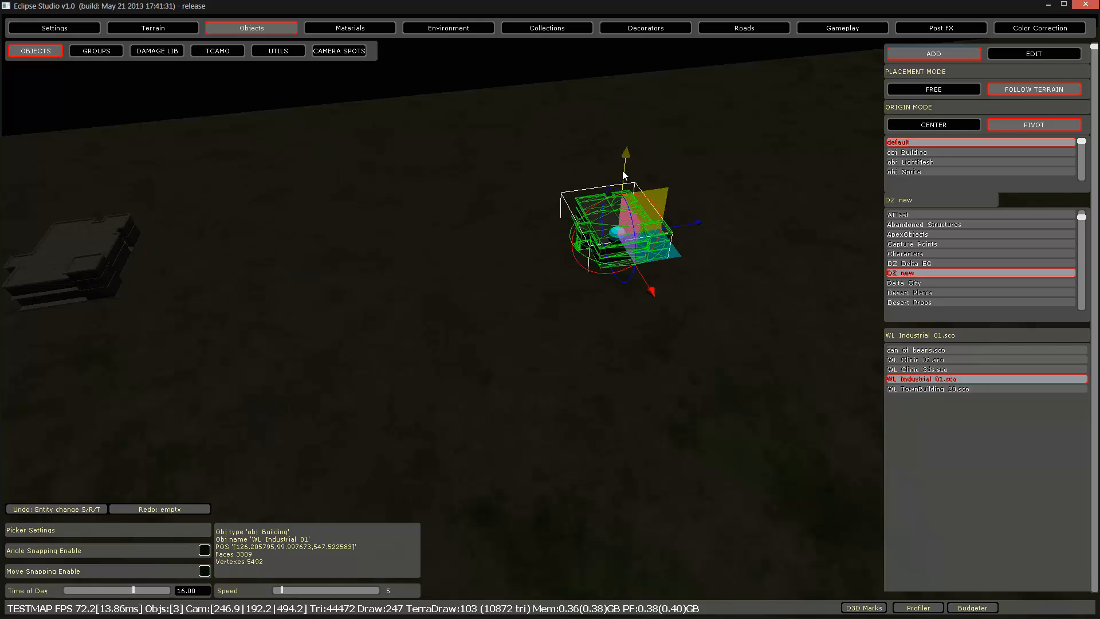
pyautogui.moveTo(626, 147); pyautogui.dragTo(627, 131)
pyautogui.moveTo(659, 78); pyautogui.dragTo(652, 166)
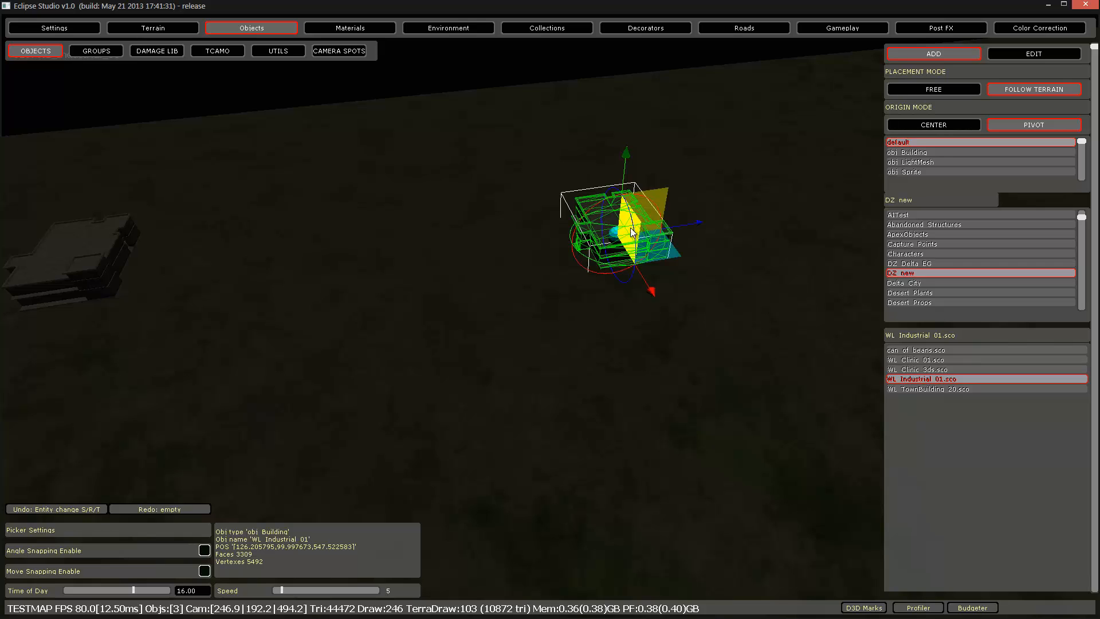
pyautogui.moveTo(652, 250); pyautogui.dragTo(600, 239)
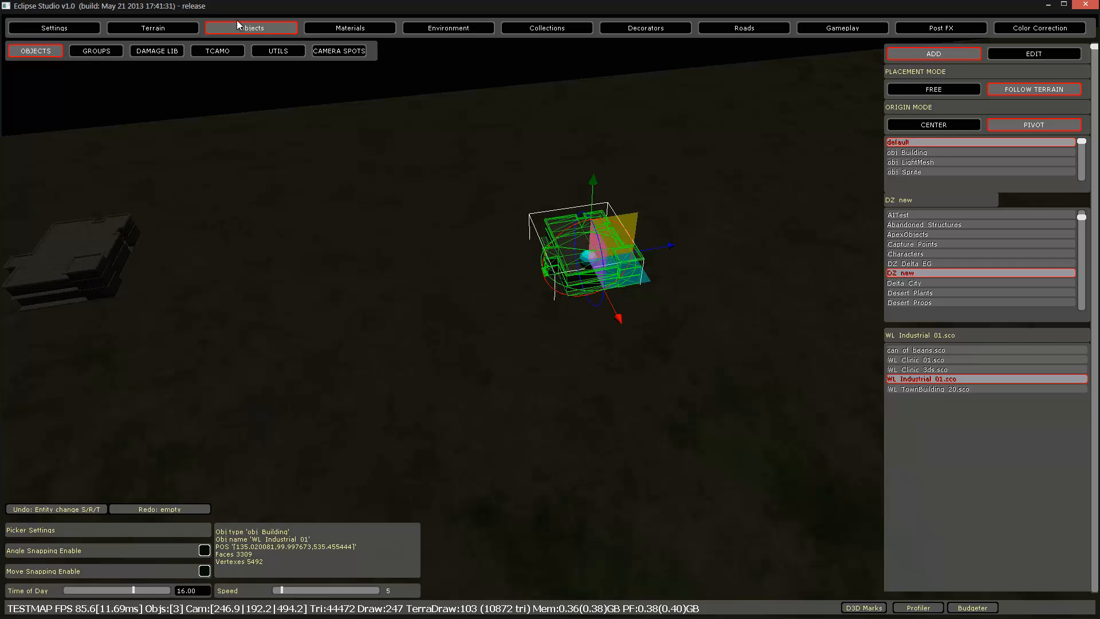
pyautogui.click(153, 27)
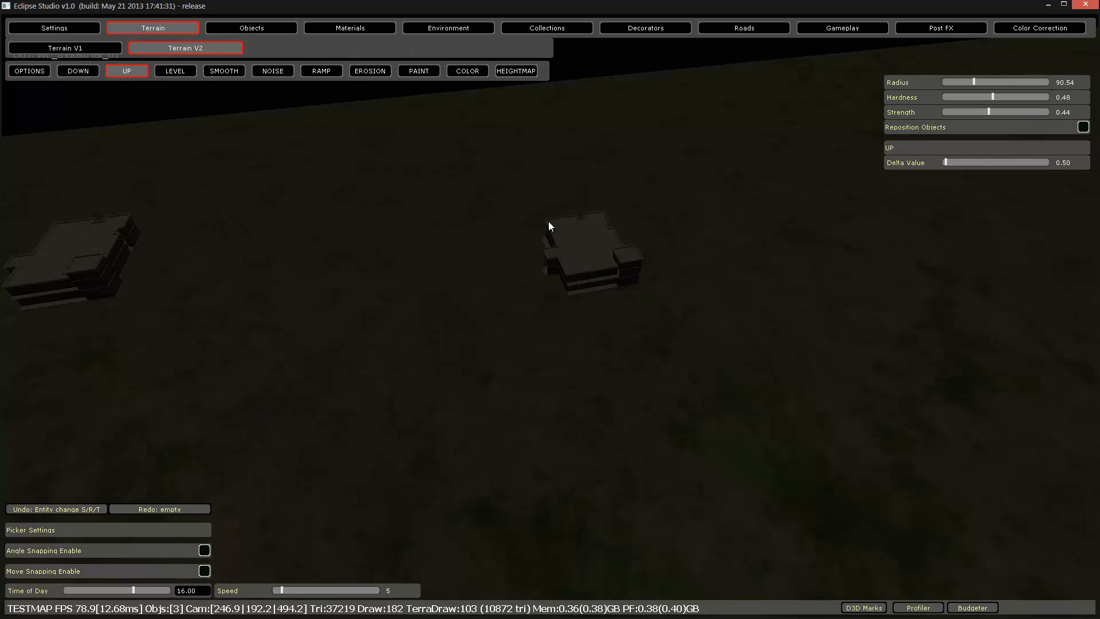
pyautogui.click(270, 30)
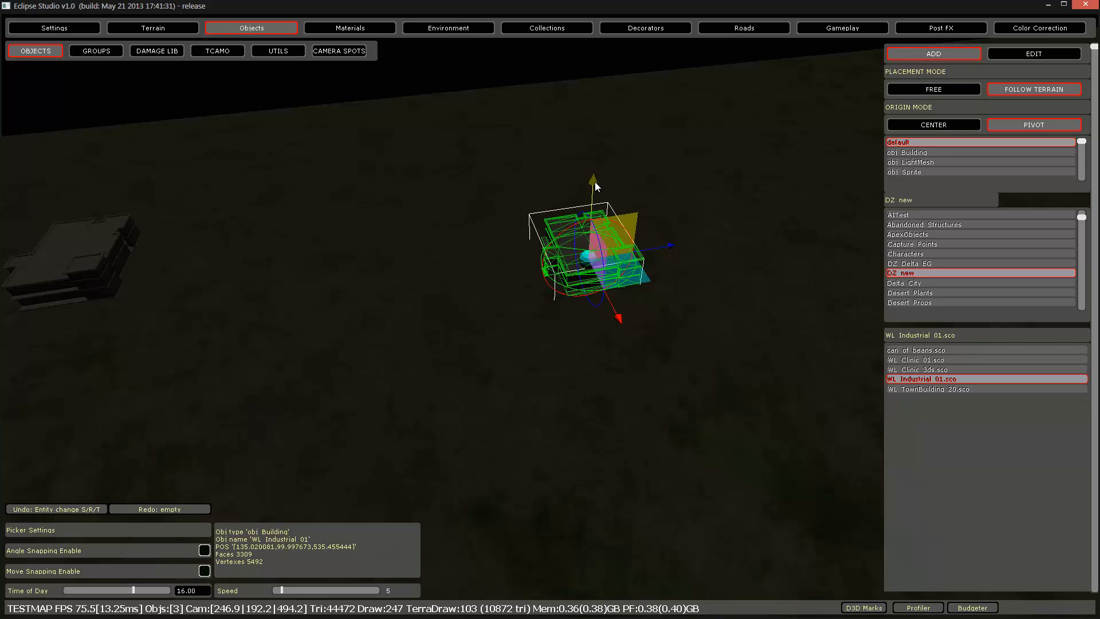
# Move the selected building to about 122, 100, 544 and raise the terrain around it with Reposition Objects disabled.
pyautogui.moveTo(595, 181); pyautogui.dragTo(597, 150)
pyautogui.moveTo(593, 227); pyautogui.dragTo(599, 261)
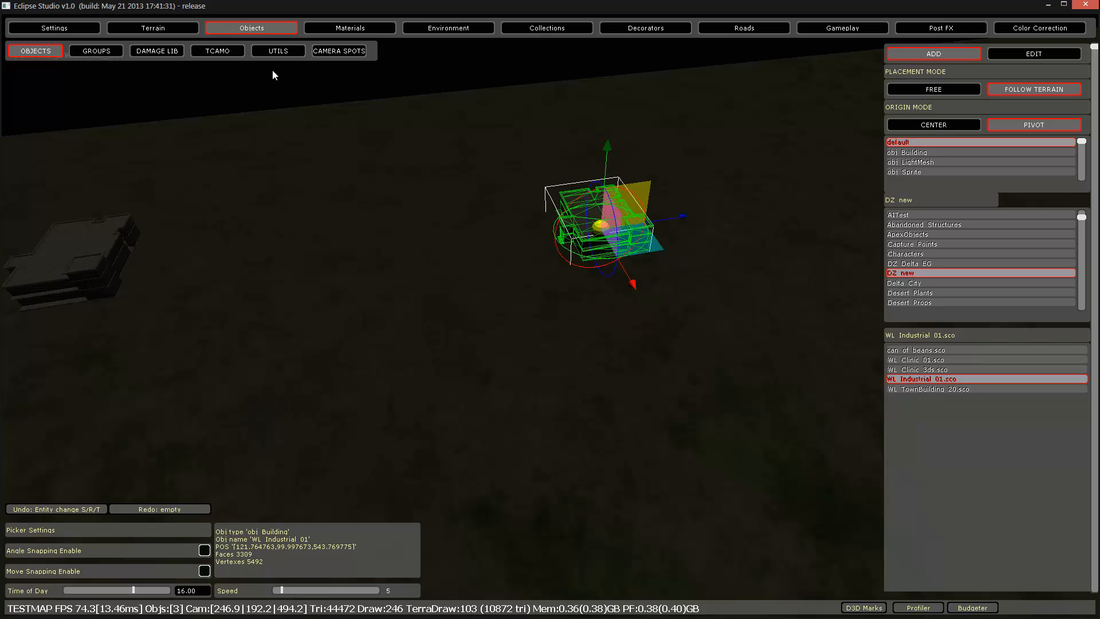
pyautogui.click(138, 30)
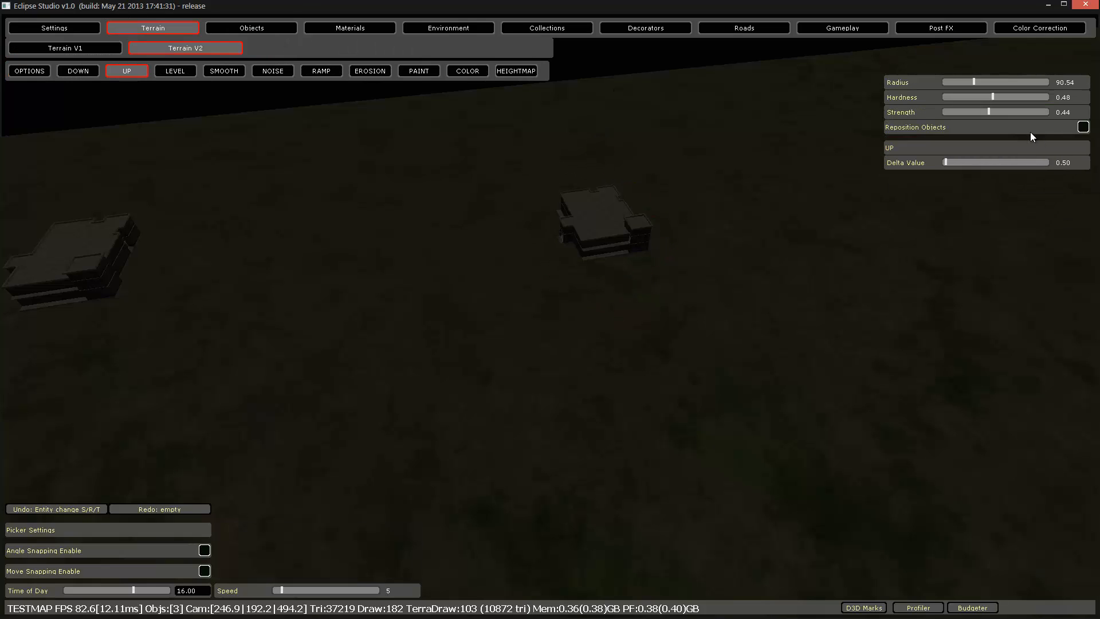
pyautogui.click(676, 216)
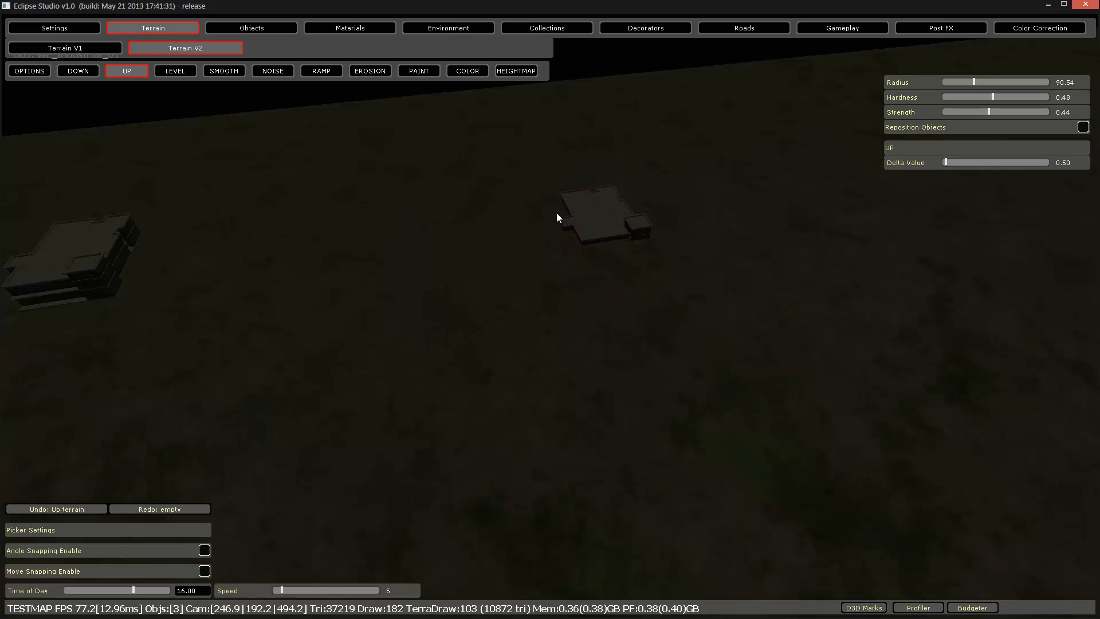
# Delete both WL_Industrial_01 buildings from the terrain.
pyautogui.click(268, 32)
pyautogui.moveTo(482, 147); pyautogui.dragTo(691, 264)
pyautogui.press('Delete')
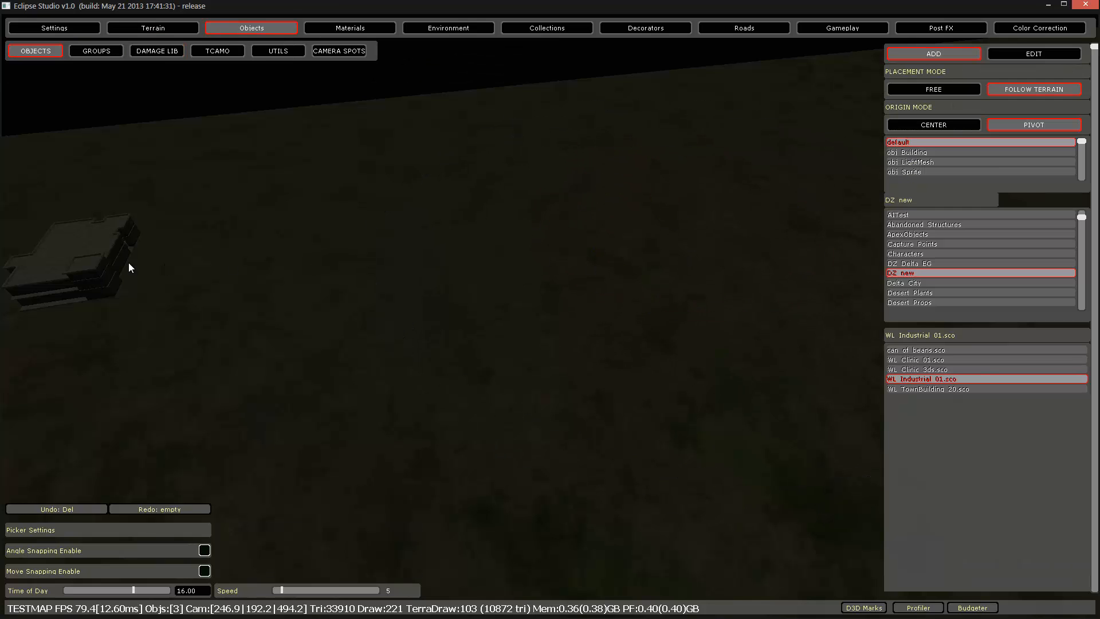
pyautogui.click(108, 261)
pyautogui.moveTo(472, 294)
pyautogui.mouseDown(button='right')
pyautogui.moveTo(442, 293)
pyautogui.moveTo(455, 294)
pyautogui.mouseUp(button='right')
pyautogui.press('w')
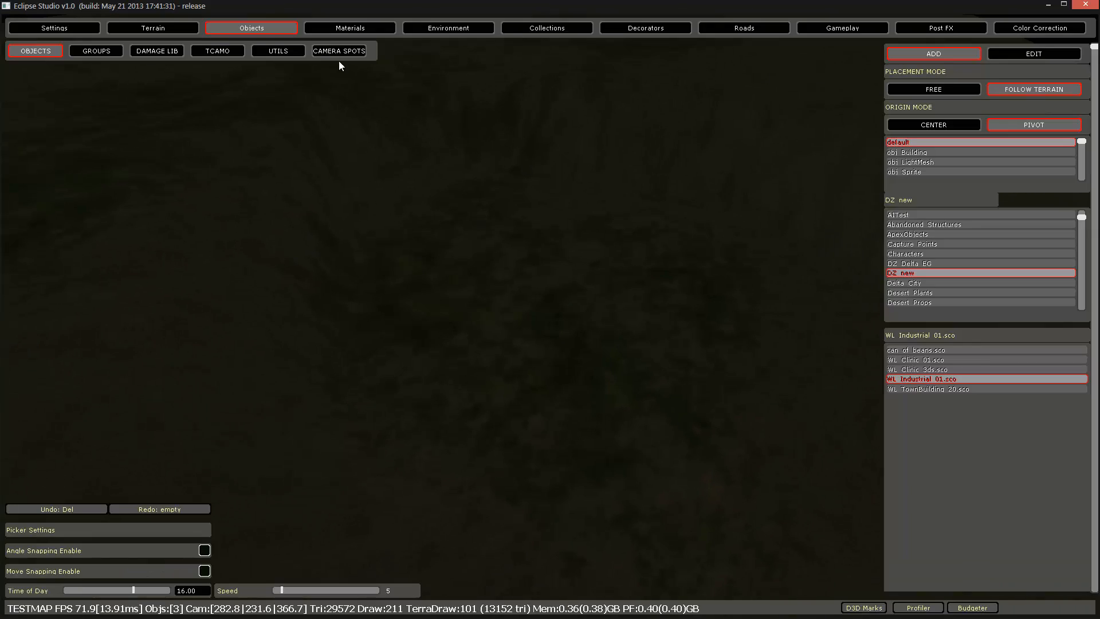
# Return to the Up terrain brush, set its Delta Value to 7.58 and raise a patch of terrain.
pyautogui.click(135, 29)
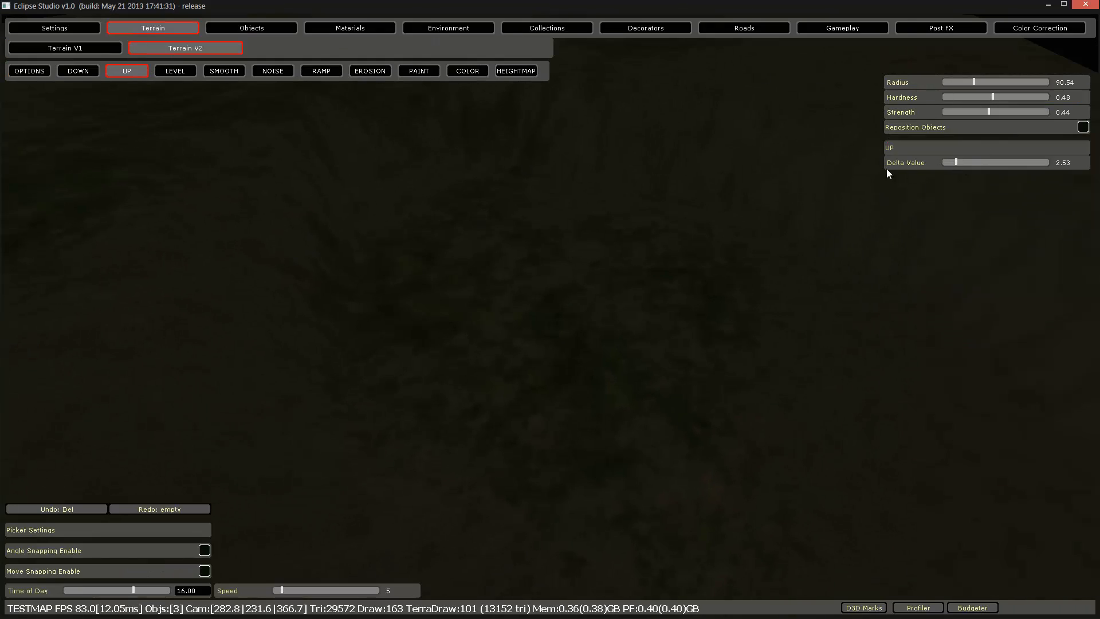
pyautogui.moveTo(442, 190)
pyautogui.mouseDown()
pyautogui.moveTo(489, 176)
pyautogui.moveTo(600, 207)
pyautogui.moveTo(569, 421)
pyautogui.mouseUp()
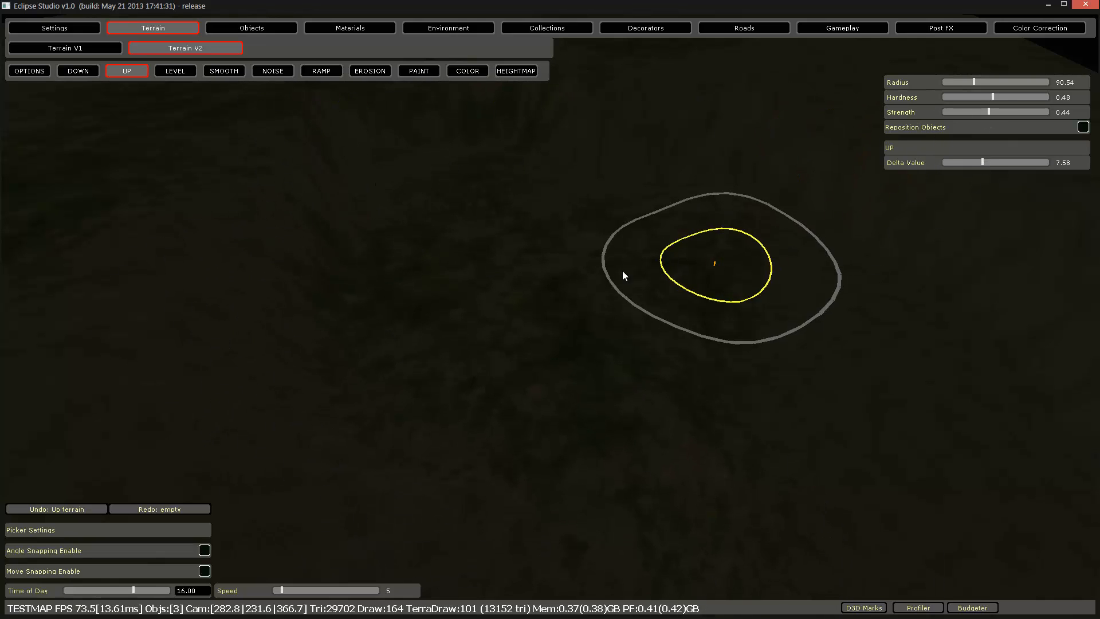
pyautogui.moveTo(613, 335); pyautogui.dragTo(612, 329, button='right')
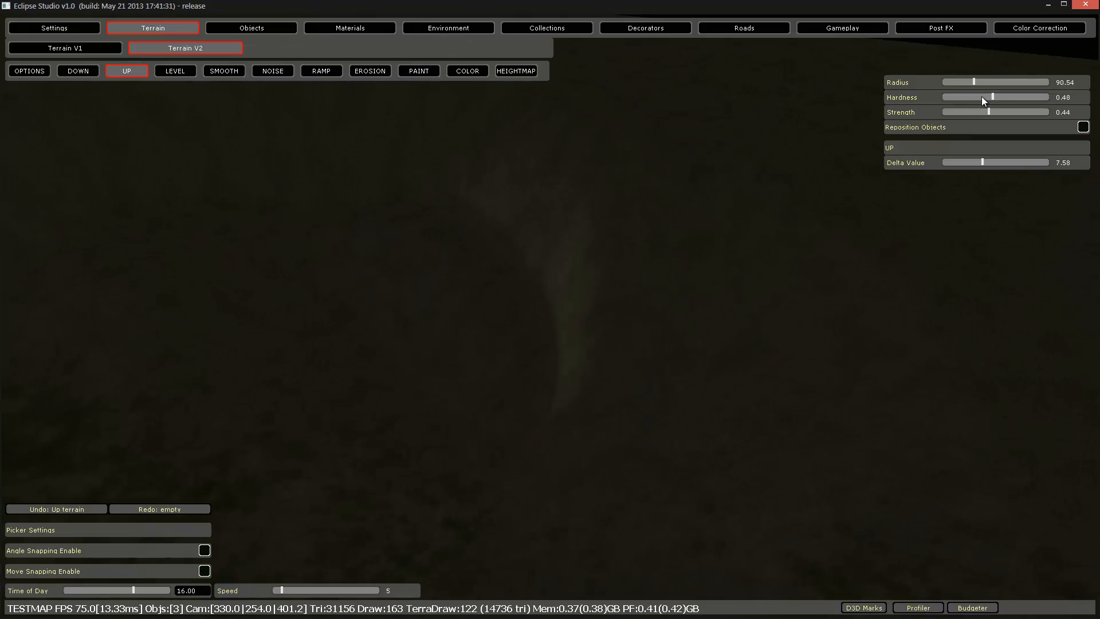
# Raise the terrain with the Up brush at Hardness 0.00, and again at Hardness 1.00 to form a steep pillar.
pyautogui.moveTo(620, 113)
pyautogui.mouseDown(button='right')
pyautogui.moveTo(554, 122)
pyautogui.moveTo(613, 218)
pyautogui.mouseUp(button='right')
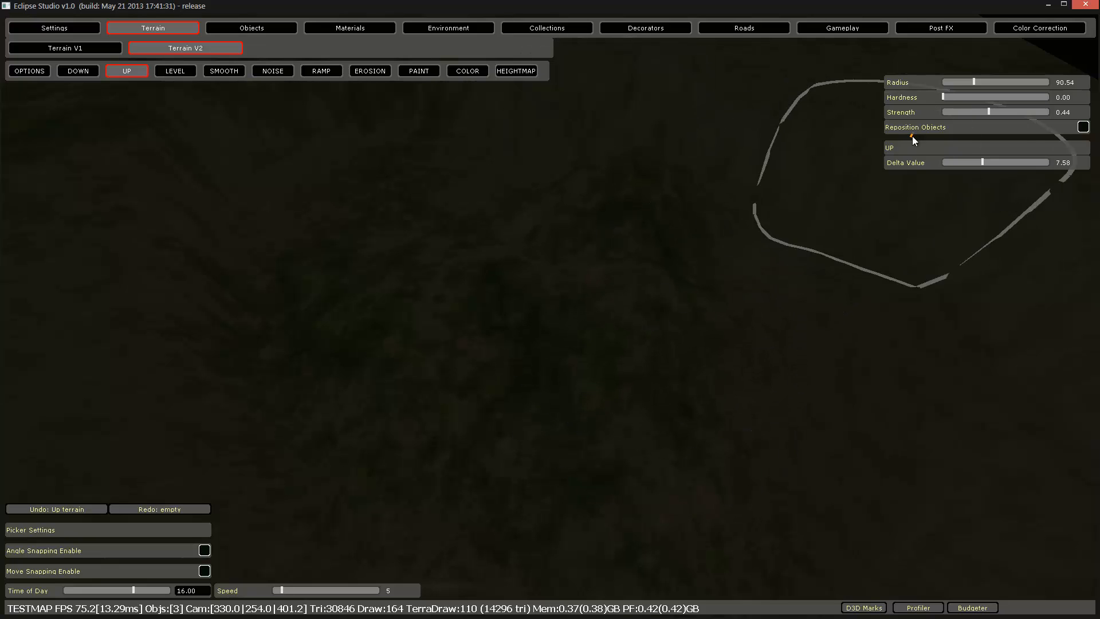
pyautogui.click(1048, 98)
pyautogui.click(420, 310)
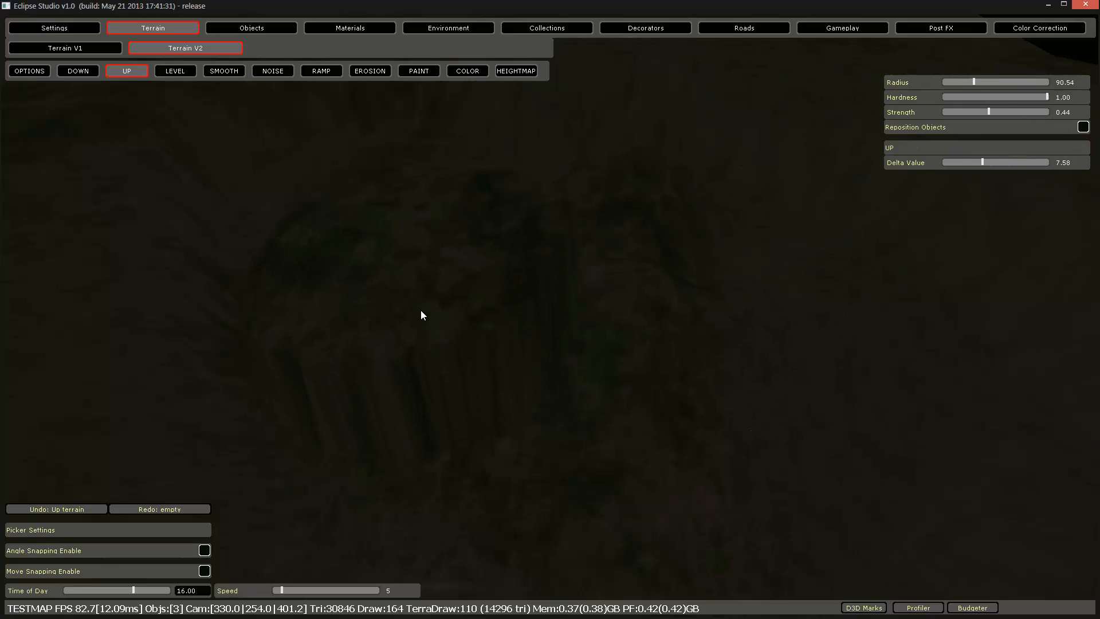
pyautogui.moveTo(421, 311); pyautogui.dragTo(421, 310)
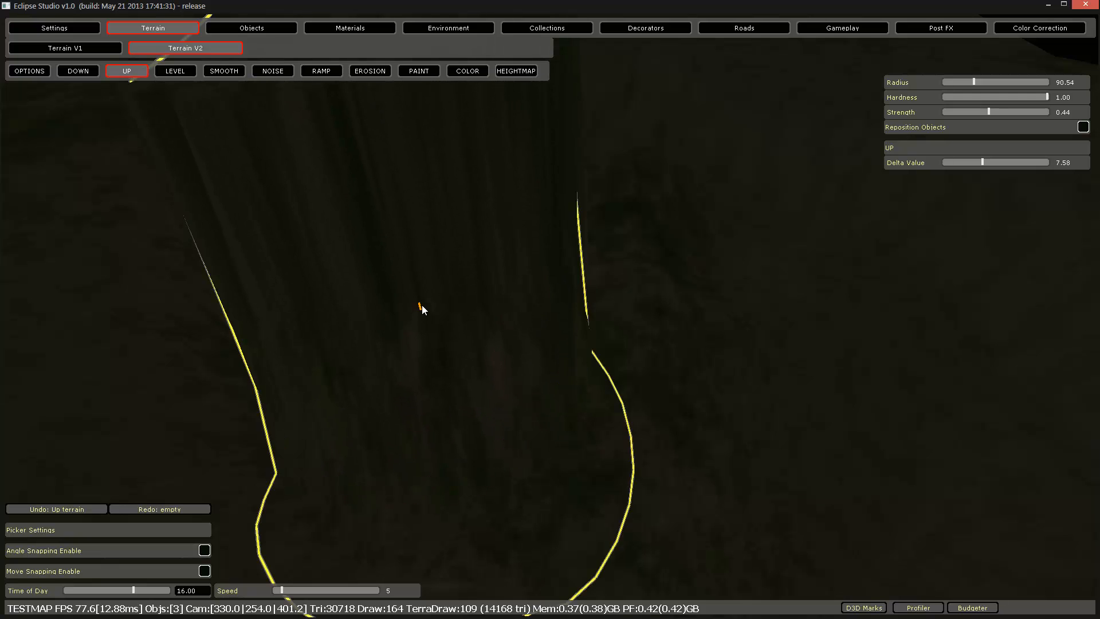
# Activate the Level terrain tool and sample its Height from several terrain points, finishing on the flat ground at 99.99.
pyautogui.moveTo(422, 305); pyautogui.dragTo(421, 309, button='right')
pyautogui.press('s')
pyautogui.click(172, 75)
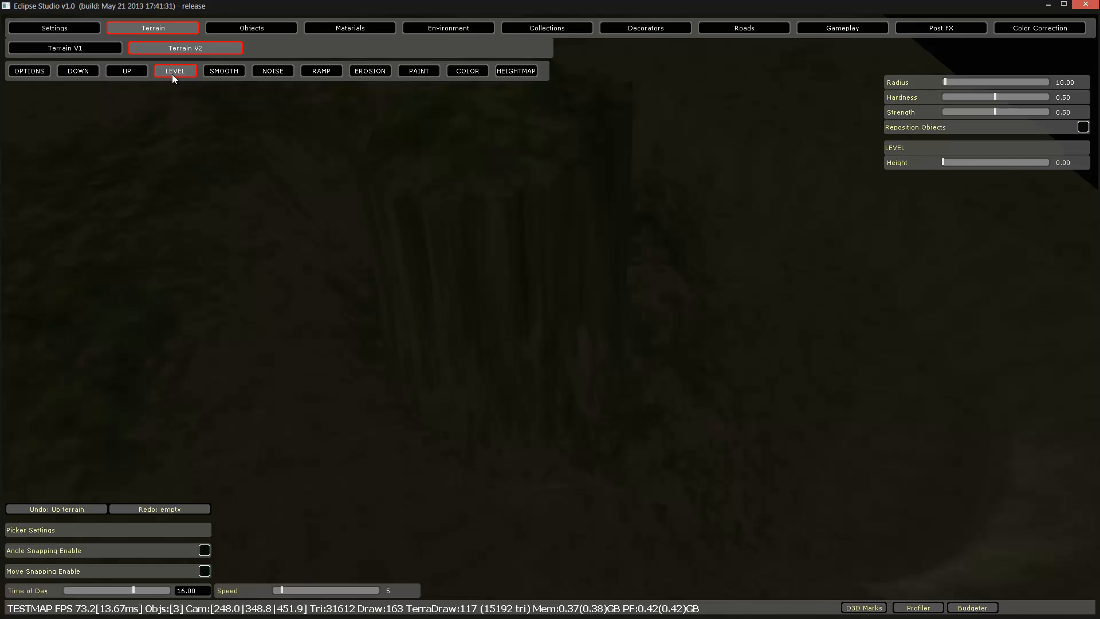
pyautogui.moveTo(481, 221); pyautogui.dragTo(471, 225, button='right')
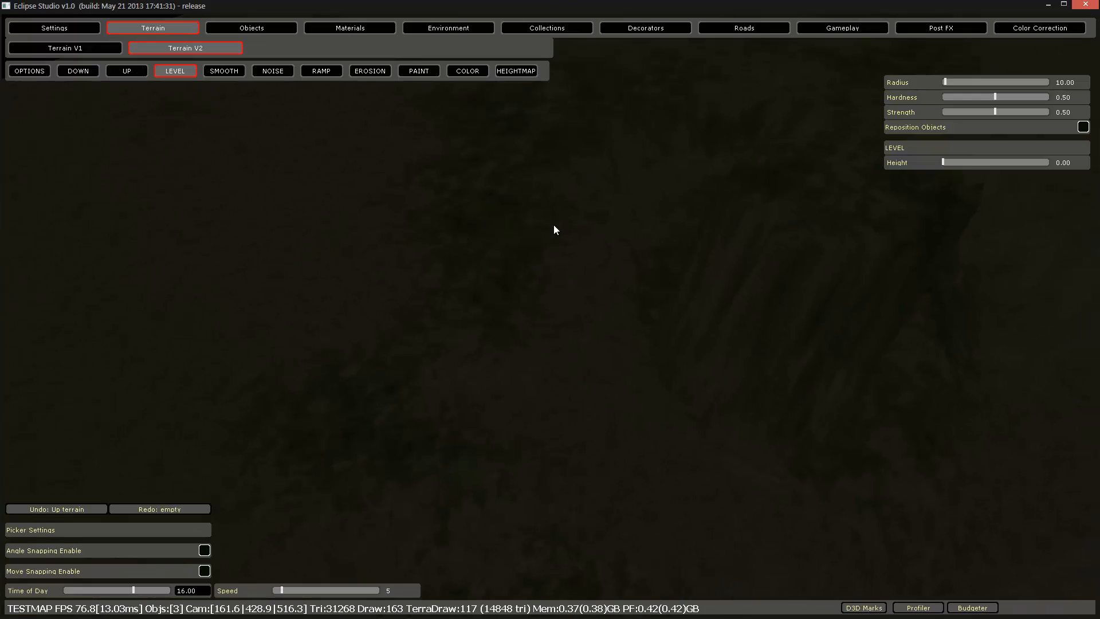
pyautogui.moveTo(572, 219); pyautogui.dragTo(581, 220, button='right')
pyautogui.middleClick(693, 245)
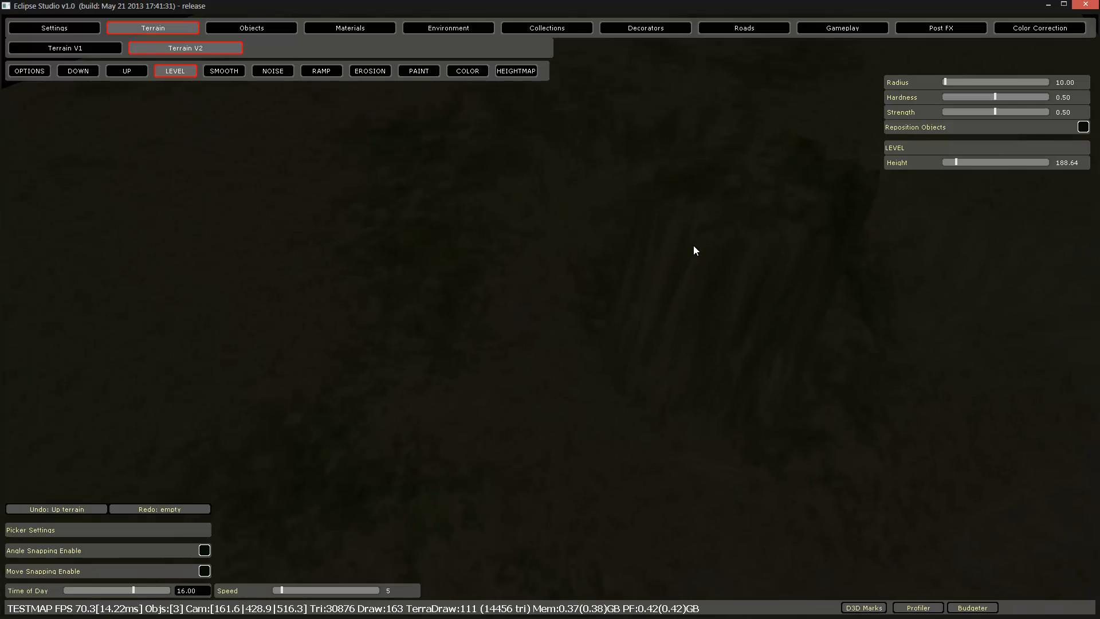
pyautogui.moveTo(664, 289); pyautogui.dragTo(726, 206, button='middle')
pyautogui.moveTo(740, 257); pyautogui.dragTo(723, 224, button='middle')
pyautogui.moveTo(654, 280); pyautogui.dragTo(455, 261, button='middle')
pyautogui.moveTo(469, 387); pyautogui.dragTo(421, 278, button='right')
pyautogui.moveTo(430, 187); pyautogui.dragTo(571, 316, button='middle')
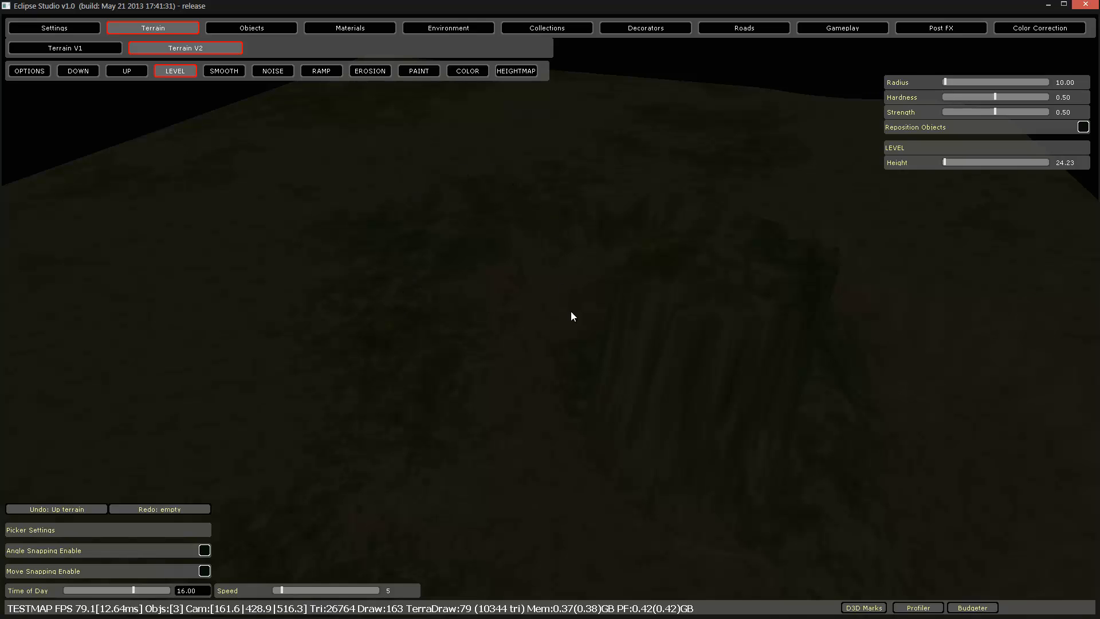
pyautogui.moveTo(577, 365); pyautogui.dragTo(705, 365, button='middle')
pyautogui.moveTo(769, 348); pyautogui.dragTo(610, 389, button='middle')
pyautogui.moveTo(674, 370); pyautogui.dragTo(672, 375, button='right')
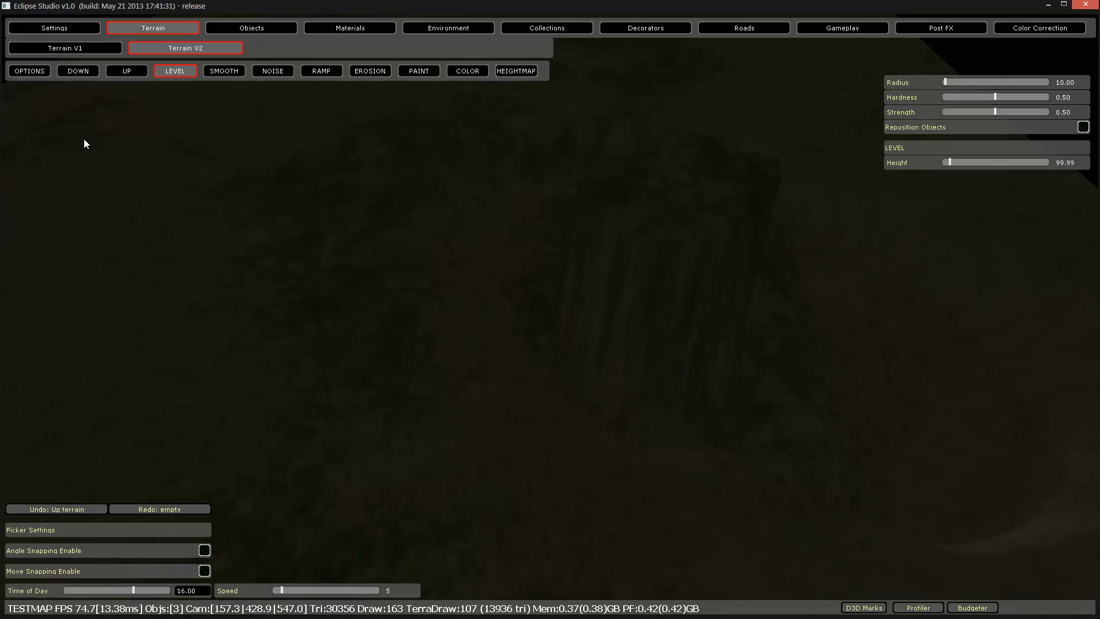
# Set the Level brush Radius to 268.74 with Hardness and Strength at 1.00, and flatten the raised and sunken terrain.
pyautogui.moveTo(84, 139); pyautogui.dragTo(81, 144, button='right')
pyautogui.moveTo(945, 82); pyautogui.dragTo(991, 86)
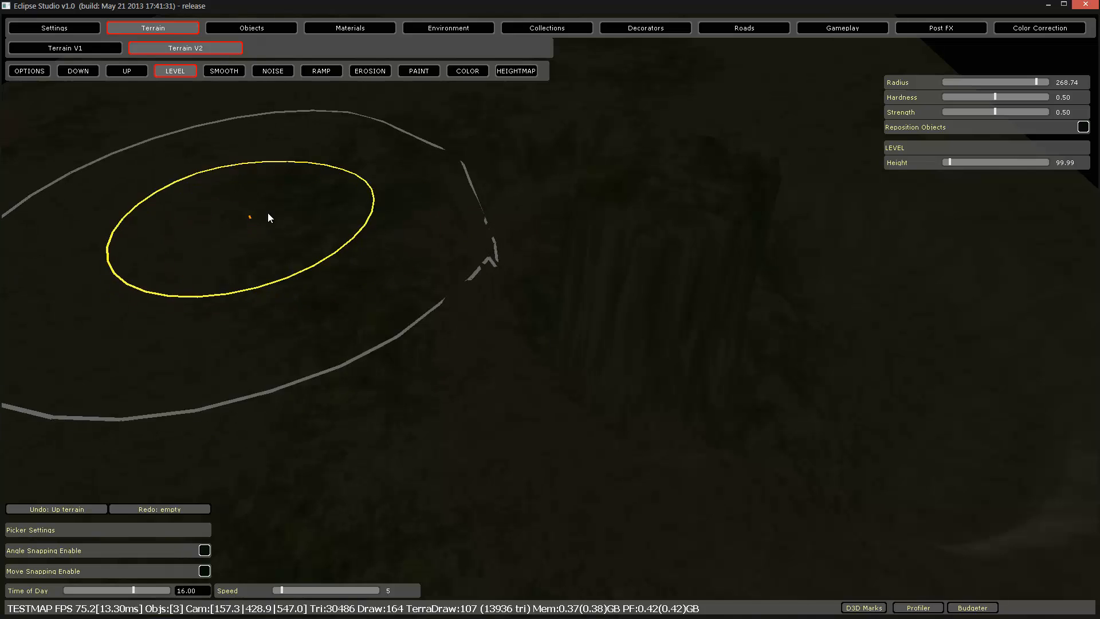
pyautogui.moveTo(267, 212)
pyautogui.mouseDown()
pyautogui.moveTo(482, 260)
pyautogui.moveTo(663, 326)
pyautogui.moveTo(857, 262)
pyautogui.moveTo(463, 162)
pyautogui.moveTo(889, 226)
pyautogui.mouseUp()
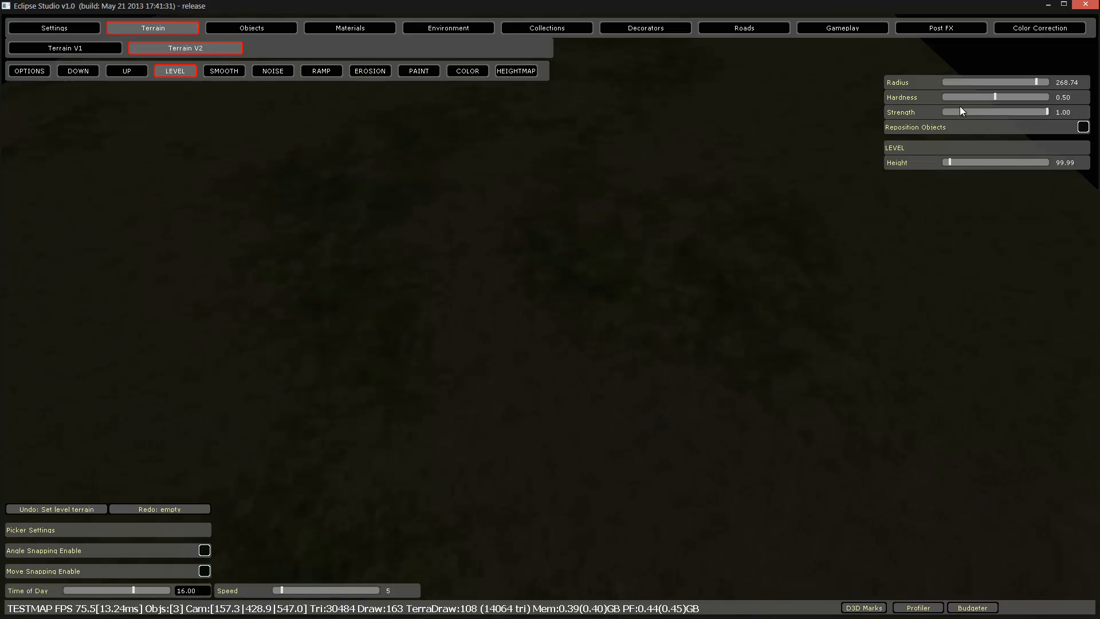
pyautogui.moveTo(995, 97); pyautogui.dragTo(1048, 97)
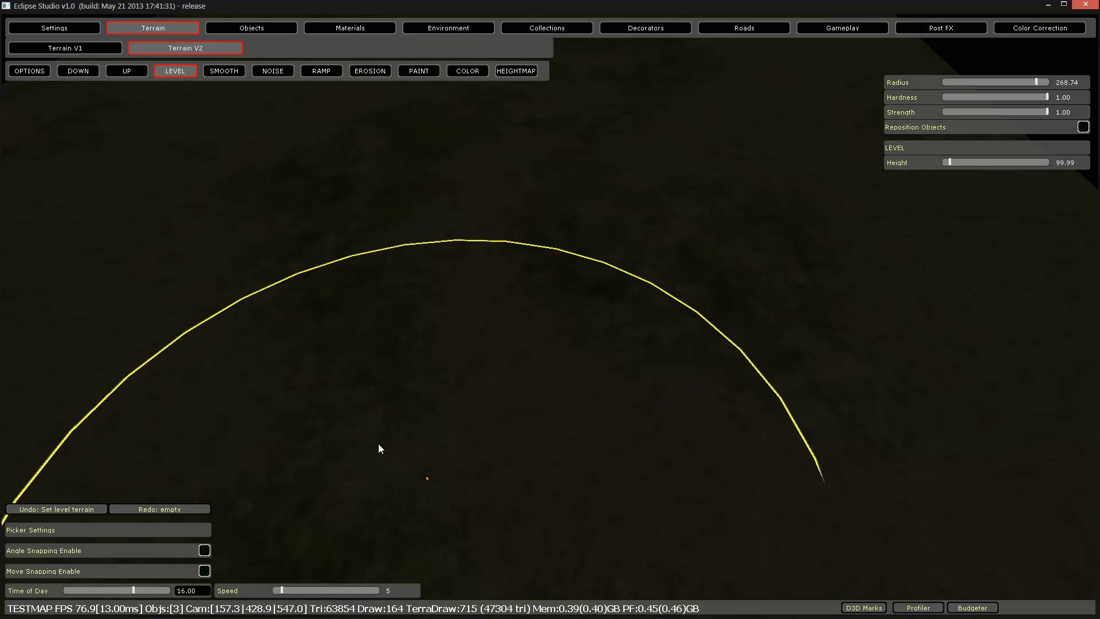
pyautogui.moveTo(716, 153); pyautogui.dragTo(712, 147, button='right')
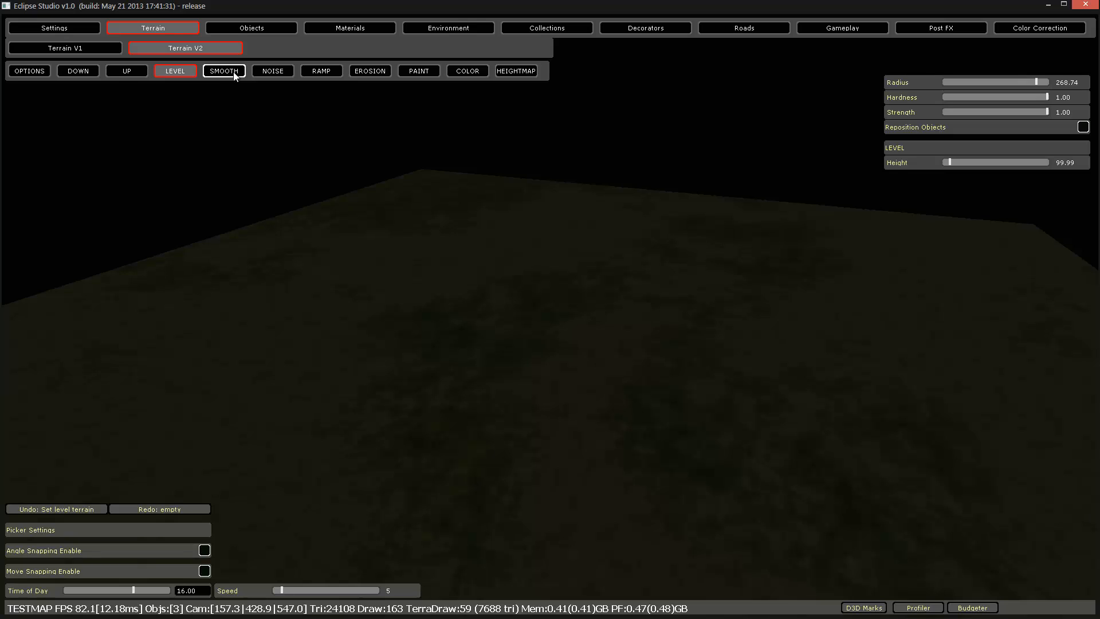
# Carve a depression in the flattened ground with the Down brush and raise terrain around it with the Up brush.
pyautogui.click(90, 72)
pyautogui.moveTo(549, 324); pyautogui.dragTo(716, 405)
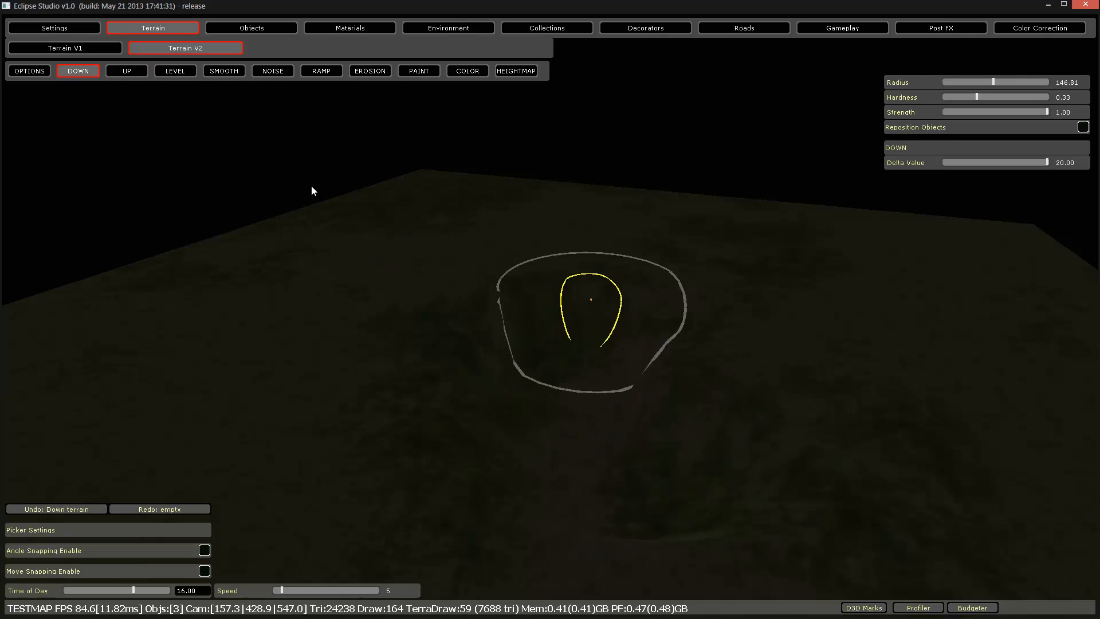
pyautogui.click(128, 73)
pyautogui.moveTo(590, 306)
pyautogui.mouseDown()
pyautogui.moveTo(699, 437)
pyautogui.moveTo(602, 373)
pyautogui.moveTo(659, 491)
pyautogui.moveTo(568, 545)
pyautogui.moveTo(459, 349)
pyautogui.moveTo(441, 367)
pyautogui.moveTo(456, 317)
pyautogui.mouseUp()
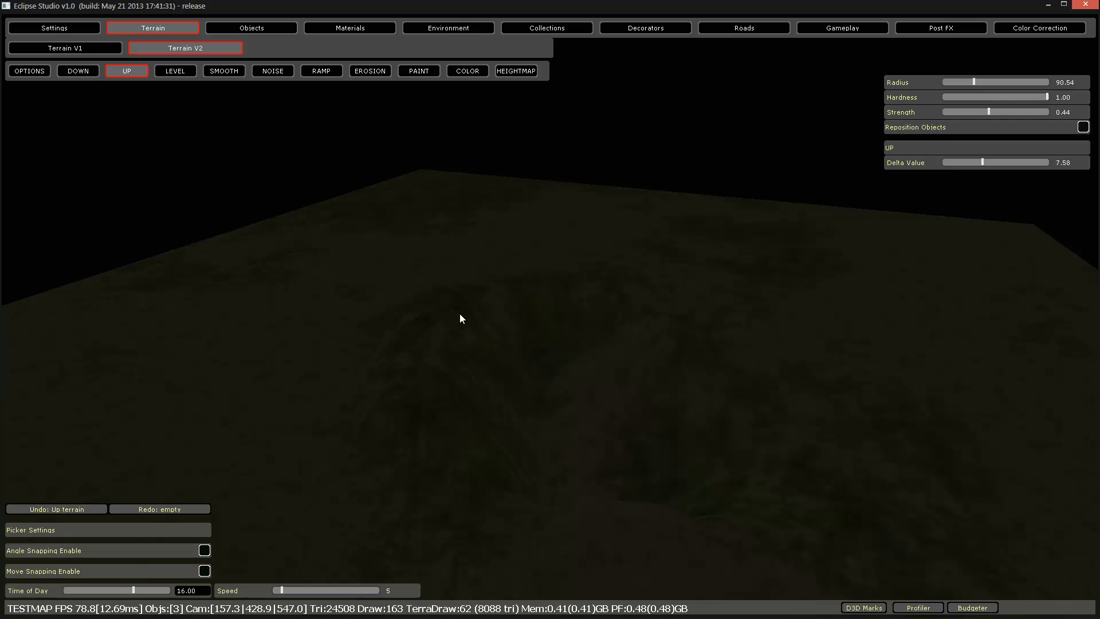
pyautogui.moveTo(462, 317)
pyautogui.mouseDown()
pyautogui.moveTo(471, 435)
pyautogui.moveTo(601, 502)
pyautogui.moveTo(446, 359)
pyautogui.moveTo(431, 409)
pyautogui.moveTo(497, 299)
pyautogui.moveTo(576, 285)
pyautogui.moveTo(468, 299)
pyautogui.mouseUp()
# Switch to the Smooth terrain tool and smooth a small spot on the slope at Radius 10.00.
pyautogui.click(224, 71)
pyautogui.moveTo(473, 242); pyautogui.dragTo(536, 300, button='right')
pyautogui.press('w')
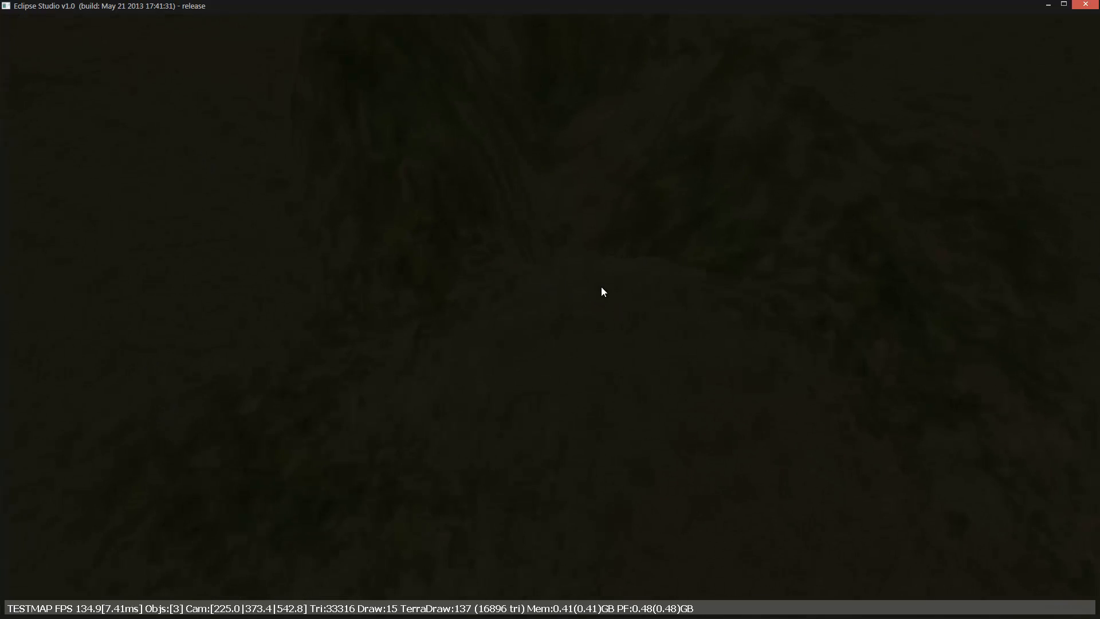
pyautogui.moveTo(602, 287); pyautogui.dragTo(556, 289, button='right')
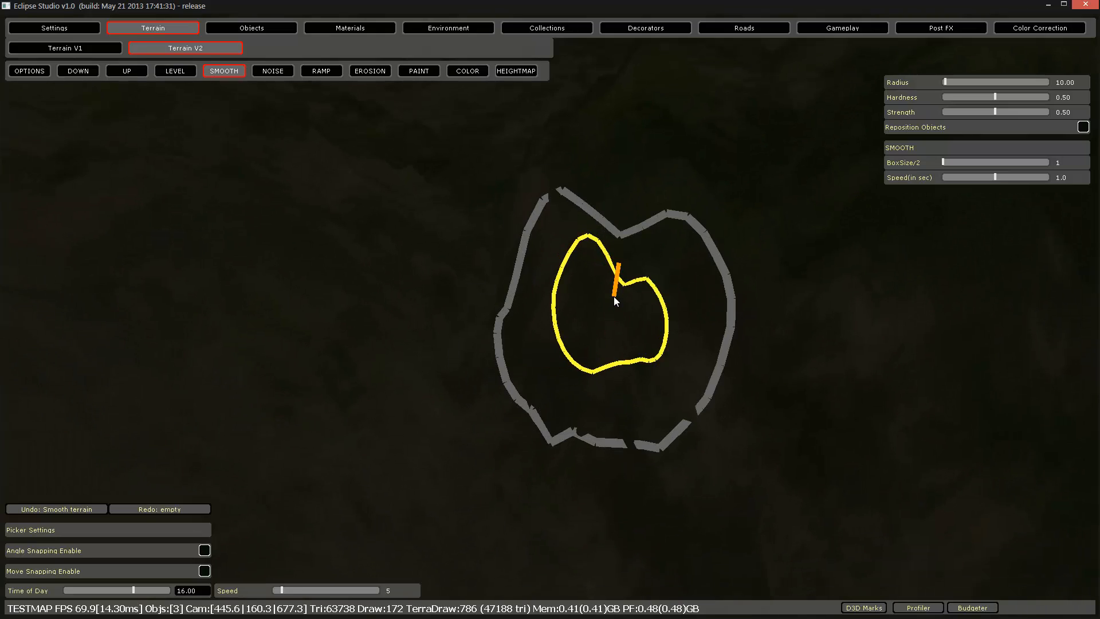
# Set the Smooth brush Radius to 35.83 and smooth the sharp edge of the raised terrain.
pyautogui.moveTo(630, 297); pyautogui.dragTo(649, 300, button='right')
pyautogui.press('s')
pyautogui.moveTo(957, 82); pyautogui.dragTo(962, 82)
pyautogui.press('s')
pyautogui.moveTo(755, 164); pyautogui.dragTo(751, 166, button='right')
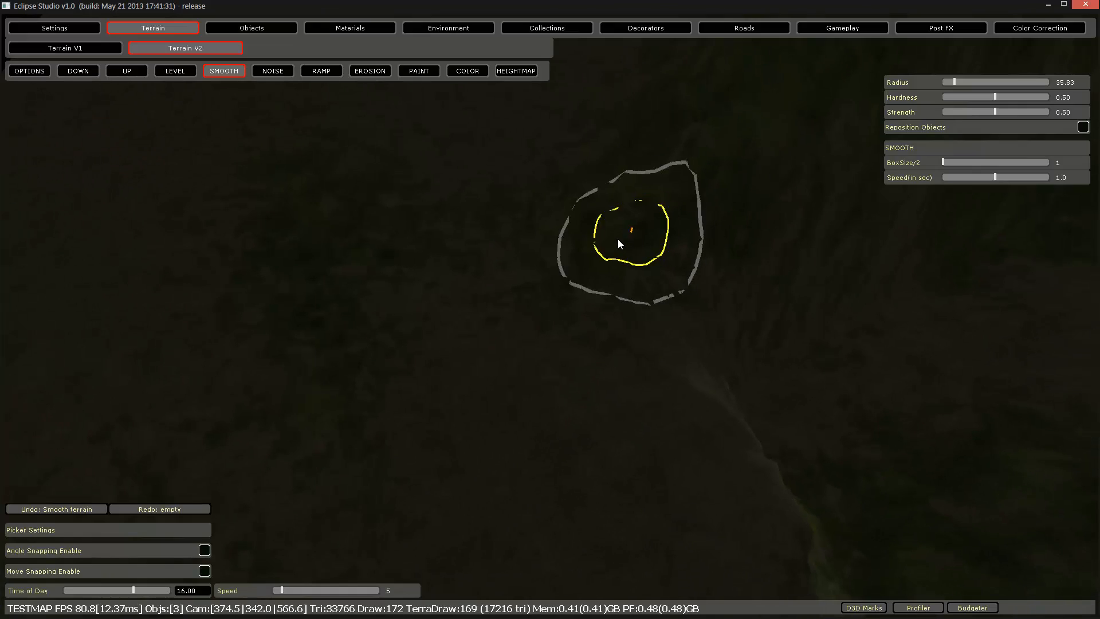
pyautogui.press('w')
pyautogui.moveTo(638, 250); pyautogui.dragTo(703, 246, button='right')
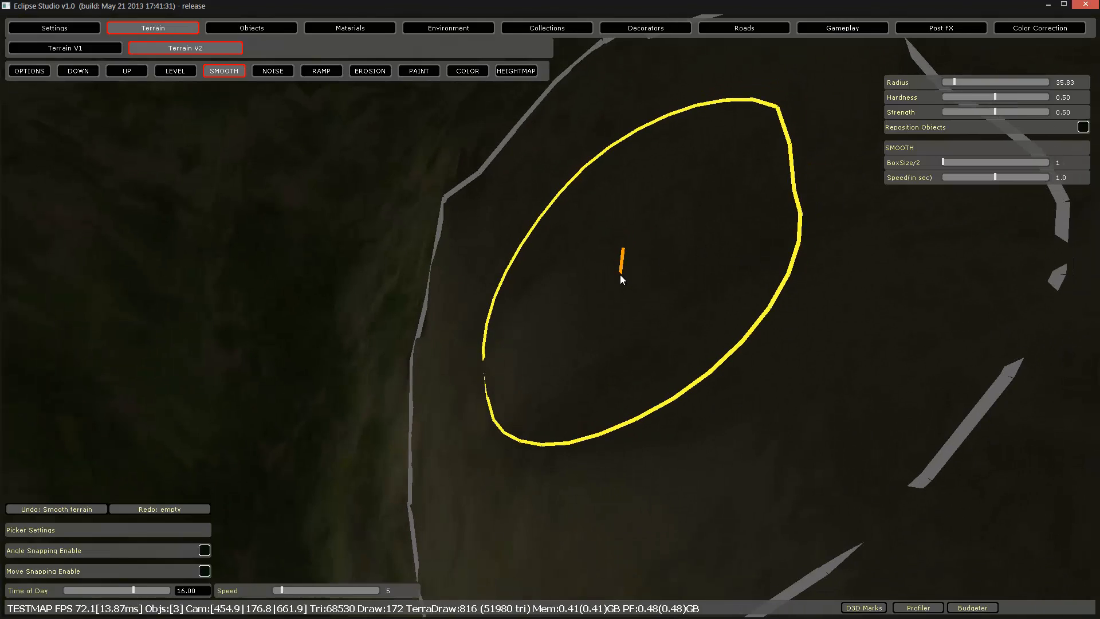
pyautogui.moveTo(620, 276); pyautogui.dragTo(591, 282, button='right')
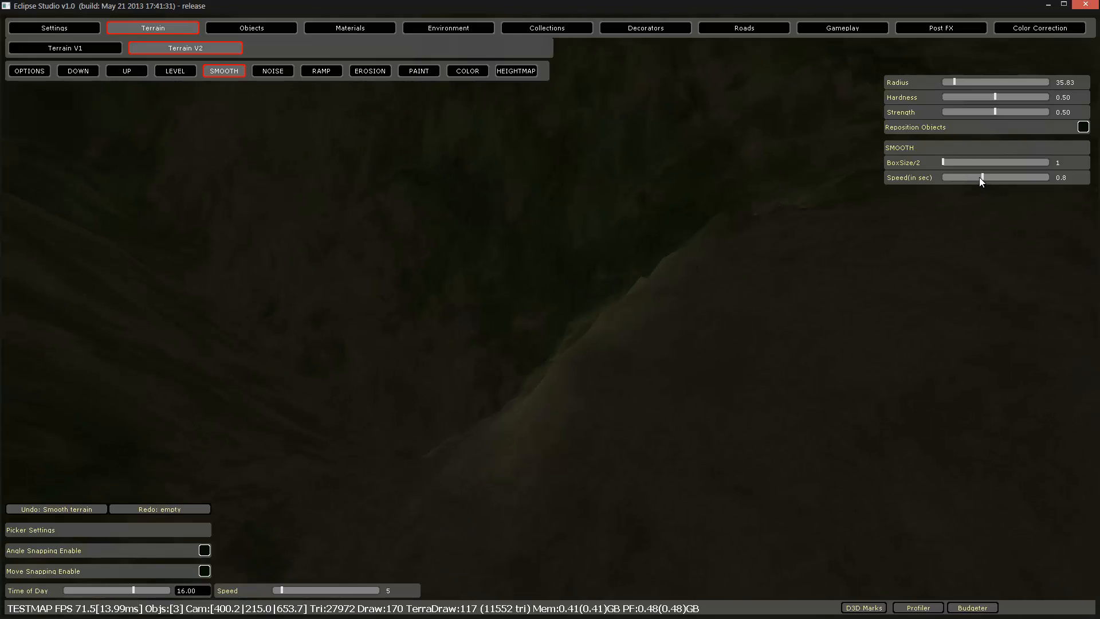
# Try different Smooth speeds, settle on a Speed of 0.3 and smooth the side of the ridge.
pyautogui.click(958, 178)
pyautogui.moveTo(615, 187); pyautogui.dragTo(659, 188, button='right')
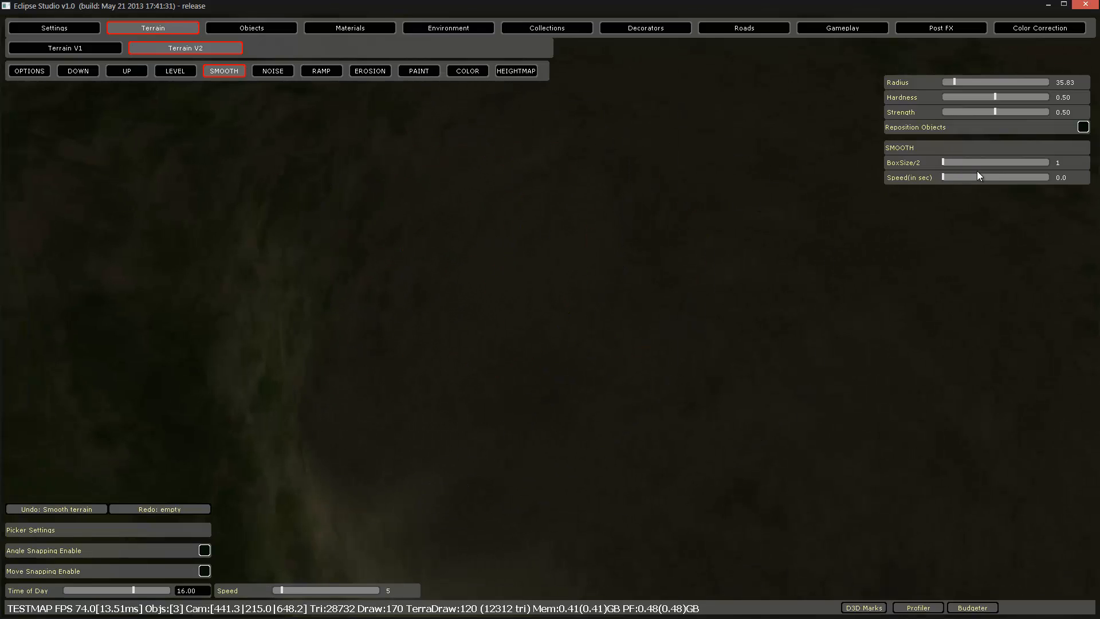
pyautogui.moveTo(977, 177); pyautogui.dragTo(1049, 177)
pyautogui.moveTo(961, 180); pyautogui.dragTo(958, 181)
pyautogui.moveTo(200, 178)
pyautogui.mouseDown()
pyautogui.moveTo(158, 175)
pyautogui.moveTo(253, 188)
pyautogui.mouseUp()
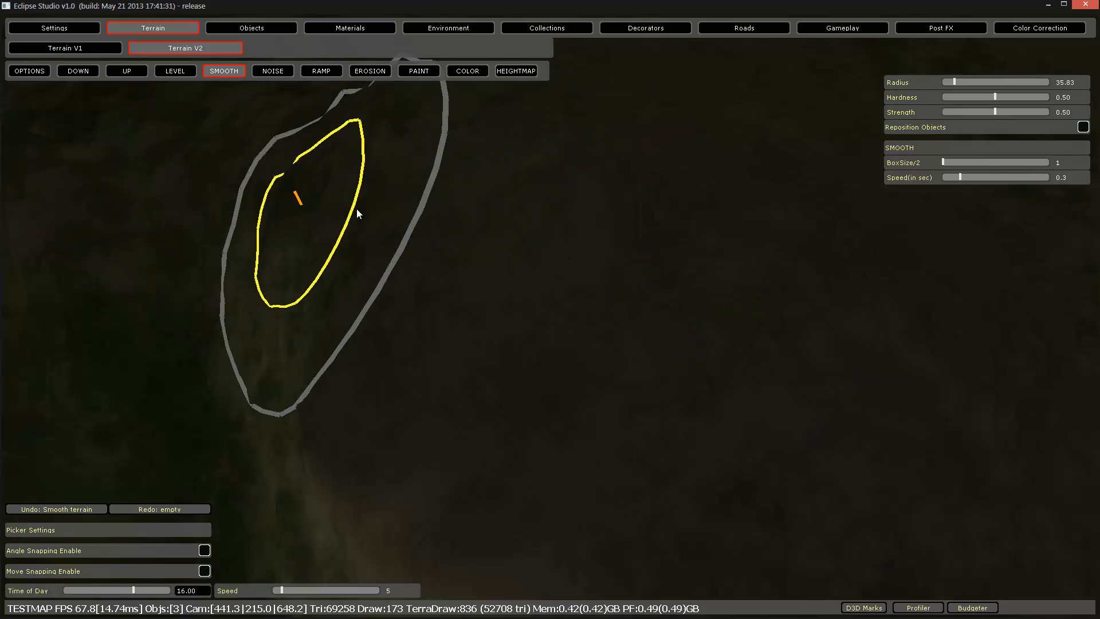
# Set the Smooth brush Hardness to 0.57 and Strength to 0.67, and smooth the ridge edge.
pyautogui.press('s')
pyautogui.moveTo(596, 188)
pyautogui.mouseDown(button='right')
pyautogui.moveTo(554, 194)
pyautogui.moveTo(582, 193)
pyautogui.moveTo(592, 270)
pyautogui.mouseUp(button='right')
pyautogui.moveTo(670, 195); pyautogui.dragTo(660, 208, button='right')
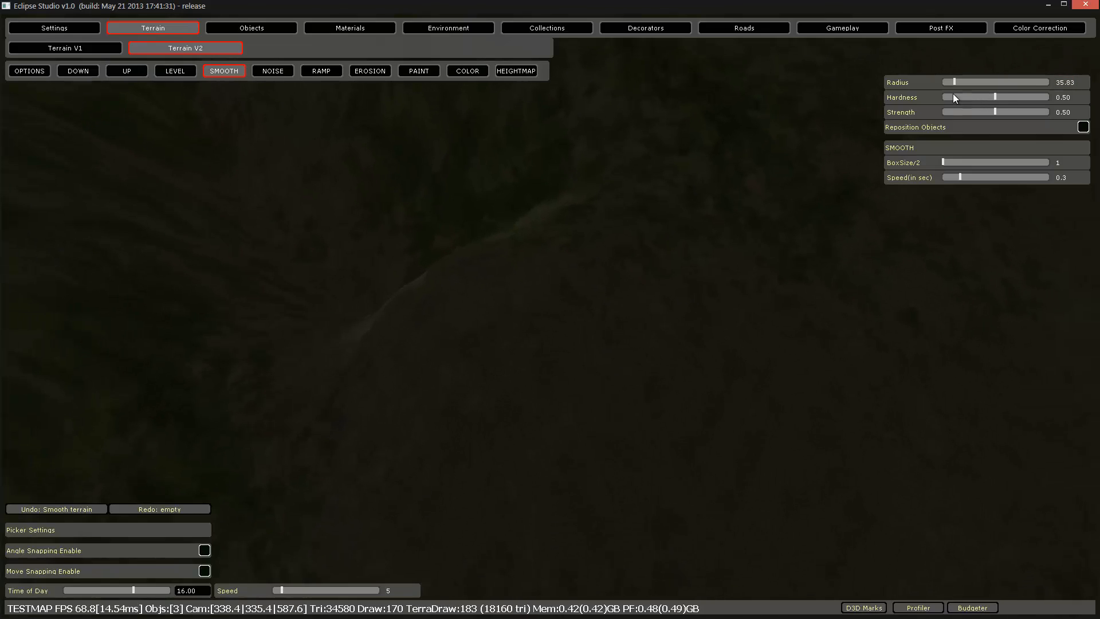
pyautogui.click(1001, 100)
pyautogui.moveTo(995, 112); pyautogui.dragTo(967, 111)
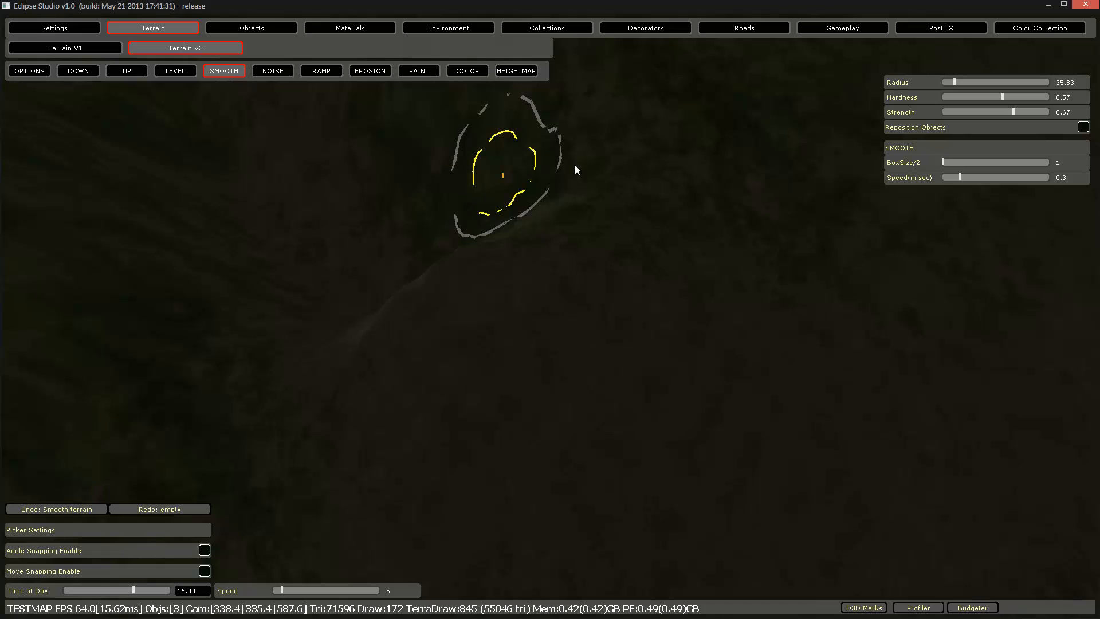
# Set the Smooth brush Radius to 214.03 and BoxSize/2 to 34, and smooth the large slopes around the depression.
pyautogui.moveTo(682, 147); pyautogui.dragTo(666, 140, button='right')
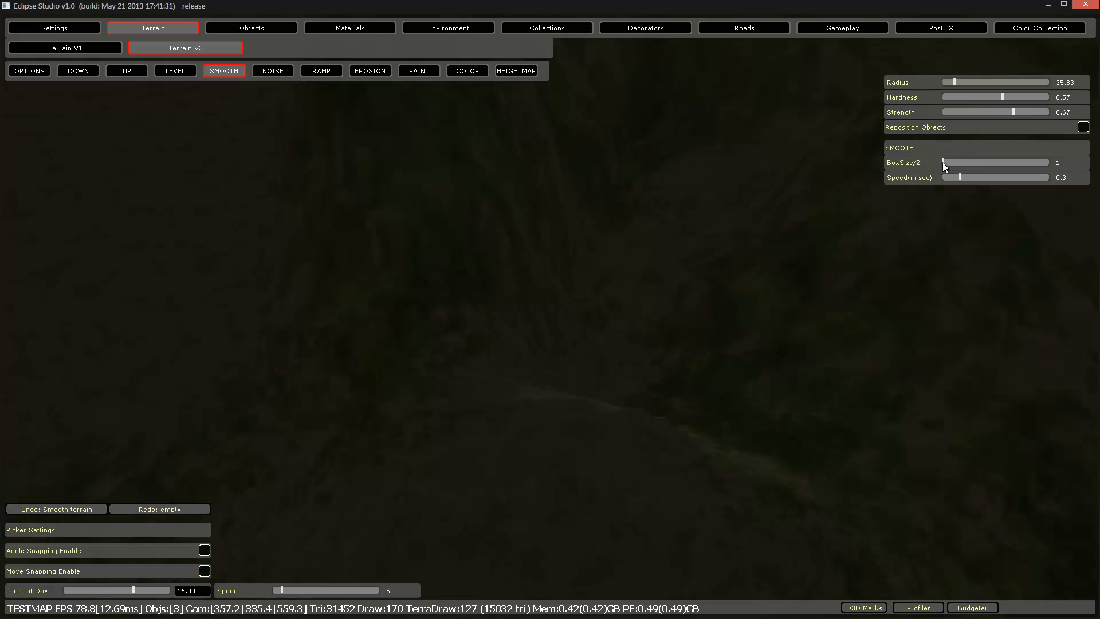
pyautogui.moveTo(943, 162); pyautogui.dragTo(976, 170, button='right')
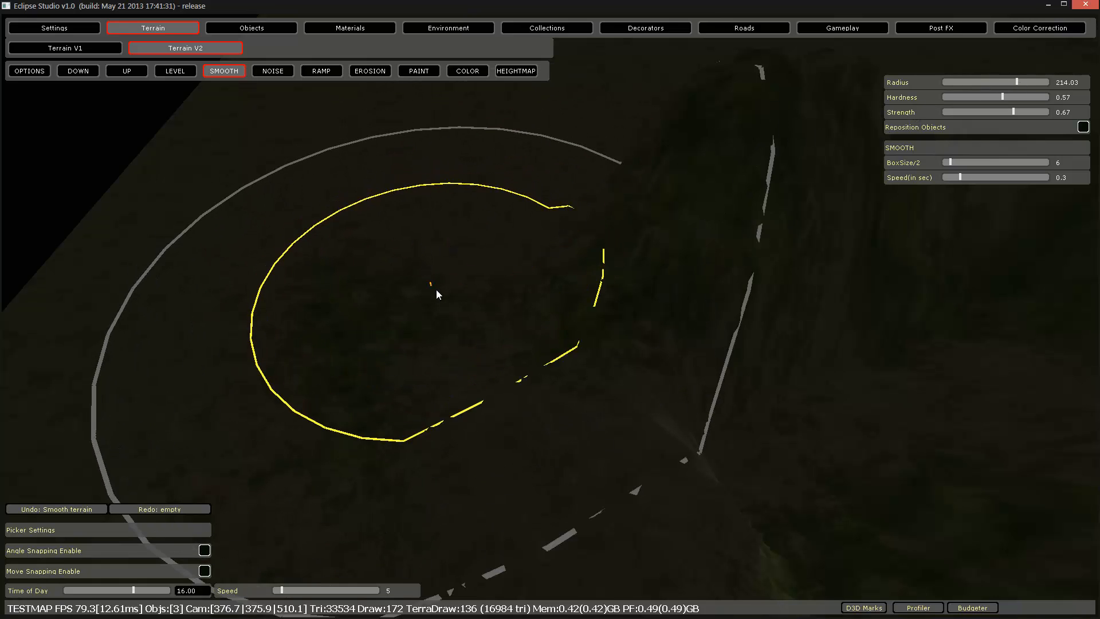
pyautogui.press('w')
pyautogui.press('w')
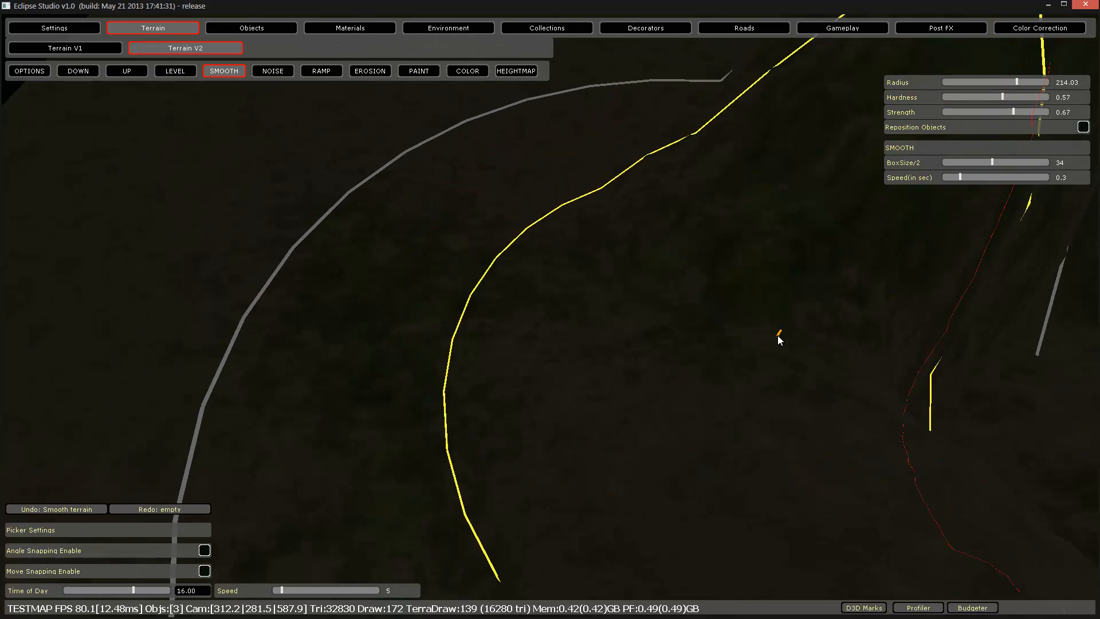
pyautogui.press('w')
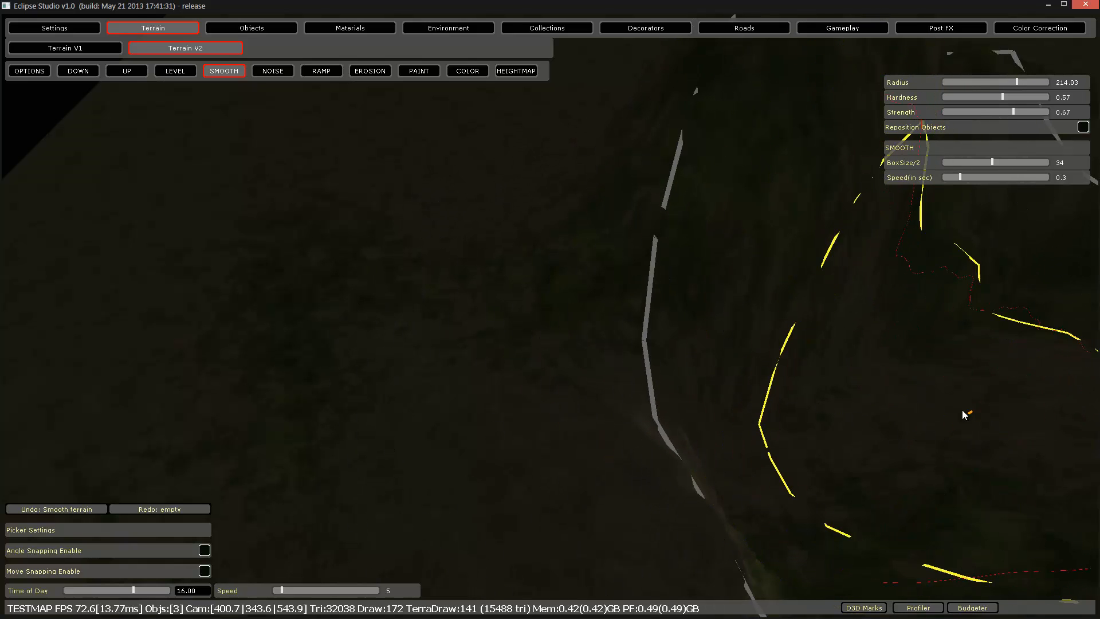
# Set the Smooth brush Radius to 87.41 and BoxSize/2 to 6, and smooth the slope beside the depression.
pyautogui.moveTo(875, 410); pyautogui.dragTo(963, 391, button='right')
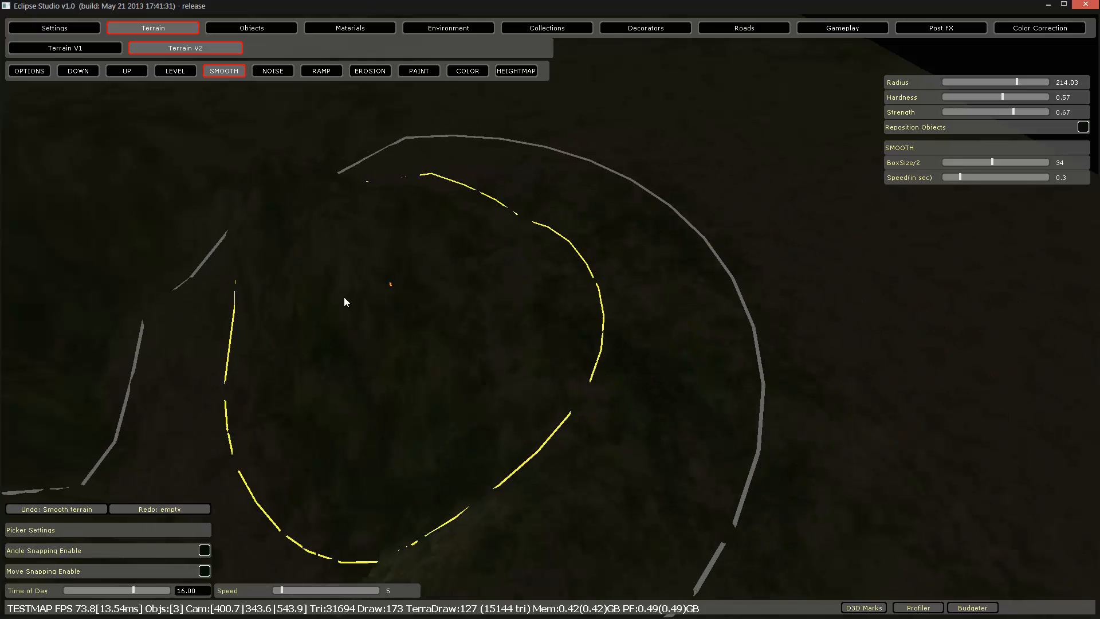
pyautogui.moveTo(346, 300)
pyautogui.mouseDown(button='right')
pyautogui.moveTo(323, 297)
pyautogui.moveTo(630, 256)
pyautogui.mouseUp(button='right')
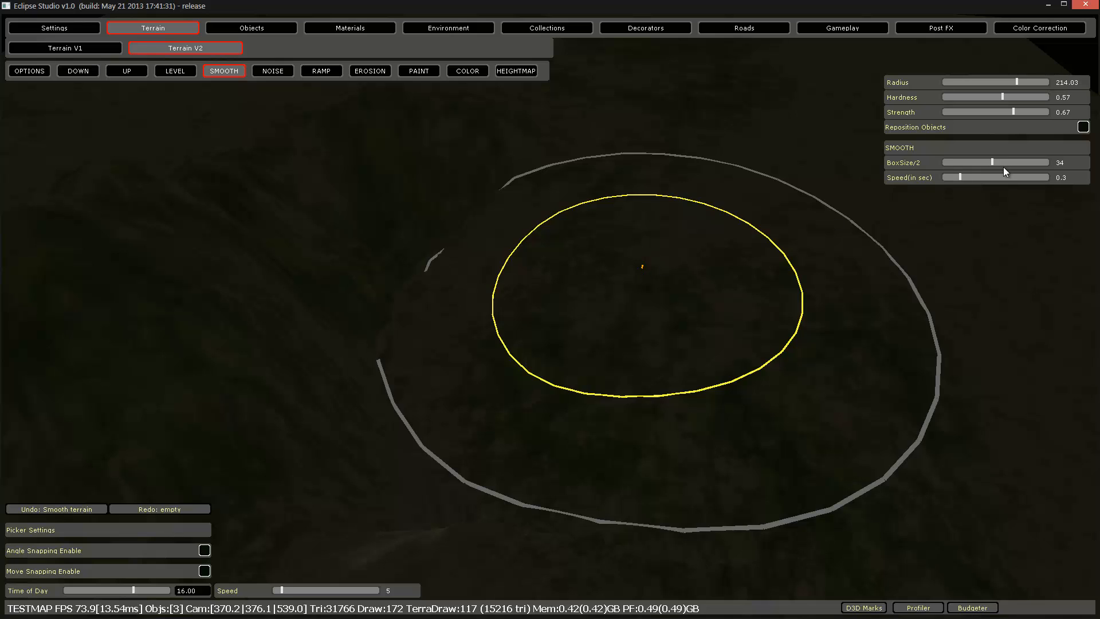
pyautogui.moveTo(1002, 164); pyautogui.dragTo(947, 165)
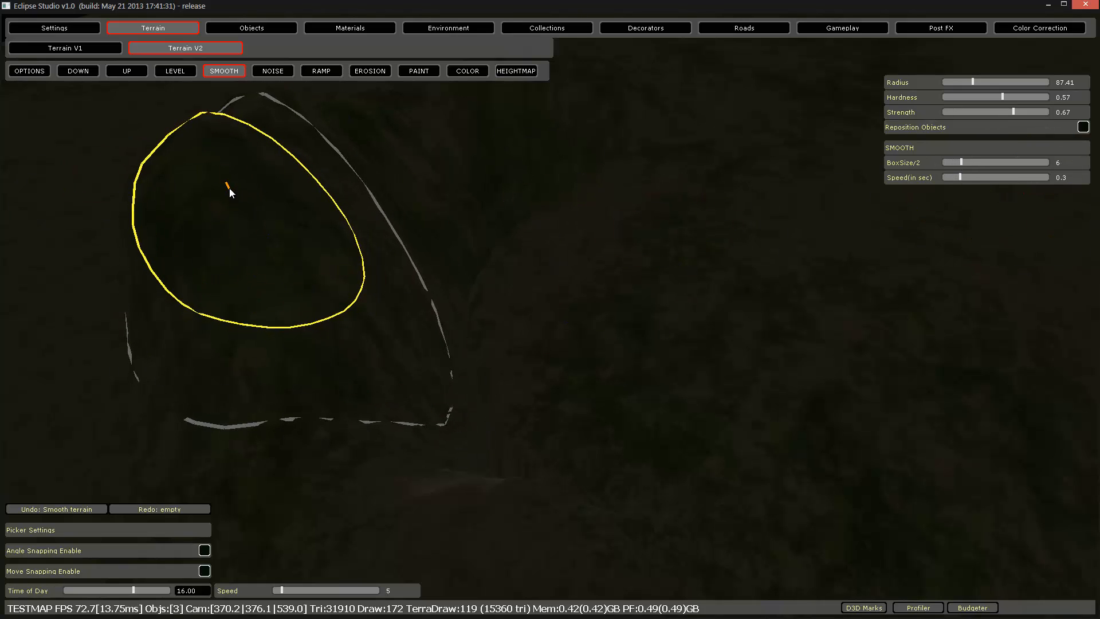
pyautogui.moveTo(229, 184); pyautogui.dragTo(243, 269)
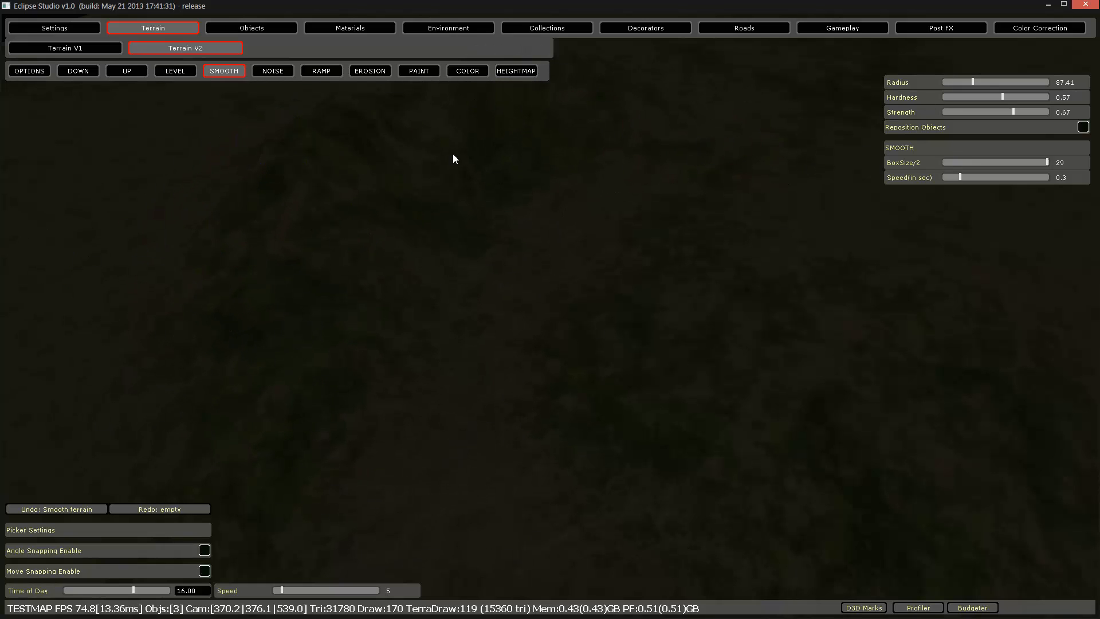
# Set the Noise brush to Octaves 5, Persistence 0.6738, Frequency 0.1580 and Amplitude 0.1211, test it on the terrain and undo that stroke.
pyautogui.click(274, 75)
pyautogui.moveTo(740, 255); pyautogui.dragTo(763, 252, button='right')
pyautogui.press('w')
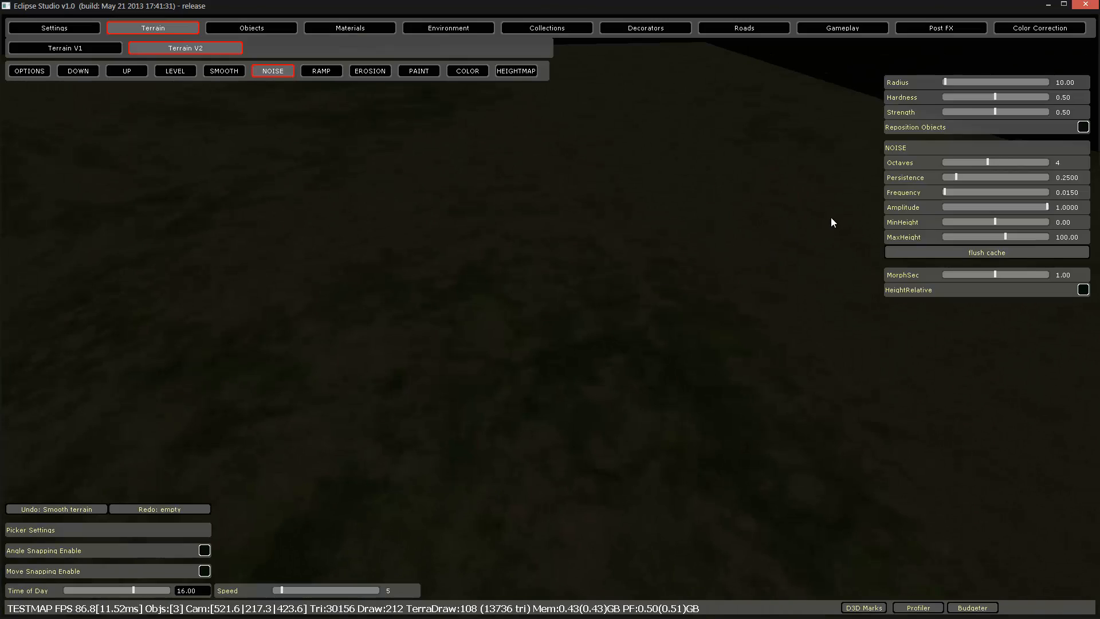
pyautogui.click(959, 192)
pyautogui.click(976, 177)
pyautogui.click(1002, 163)
pyautogui.click(955, 208)
pyautogui.click(601, 274)
pyautogui.hotkey('ctrl', 'z')
# Set the Noise brush MinHeight to 98 and MaxHeight to 115.
pyautogui.click(1067, 226)
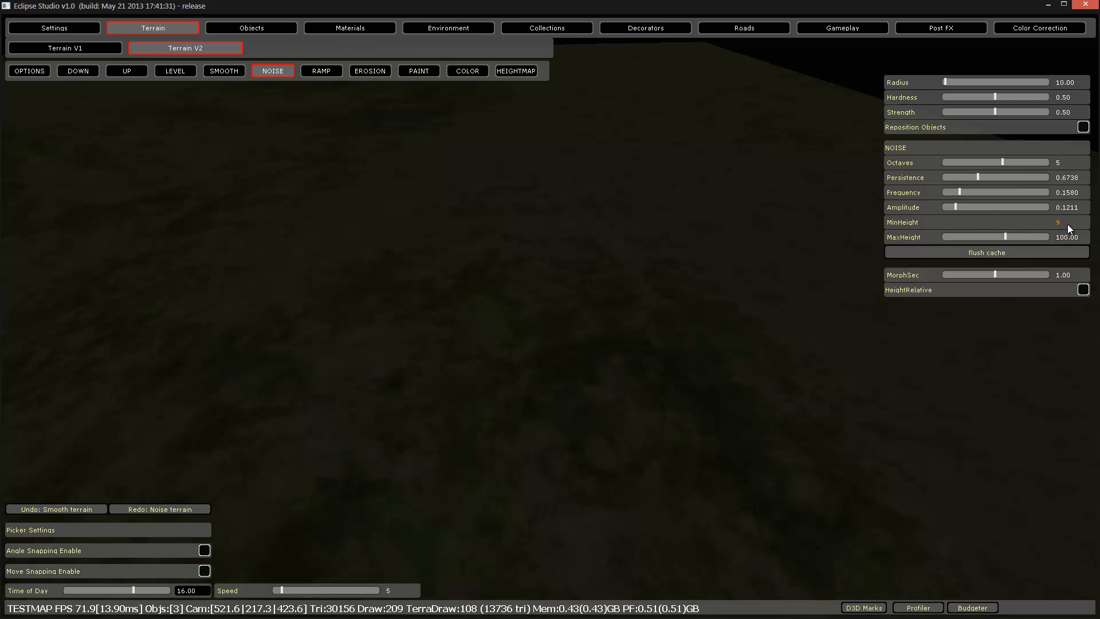
pyautogui.press('Return')
pyautogui.click(1065, 237)
pyautogui.write('2')
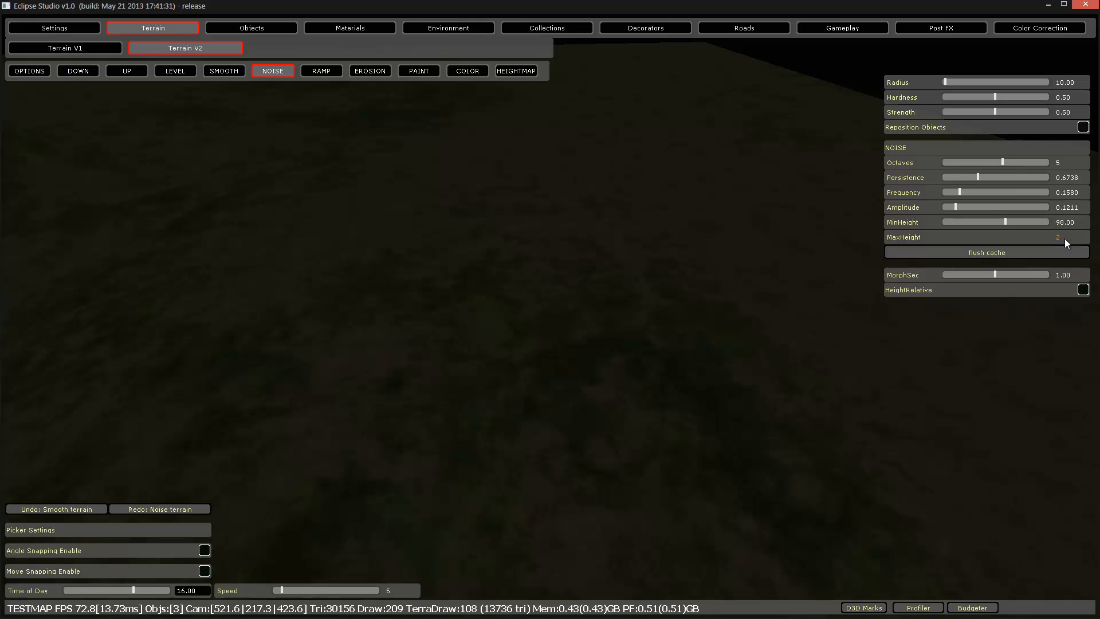
pyautogui.write('140')
pyautogui.press('Return')
pyautogui.click(1064, 238)
pyautogui.write('115')
pyautogui.press('Return')
# Set the Noise MorphSec to 1.19, enable HeightRelative and apply a small noise stroke to the terrain.
pyautogui.click(993, 275)
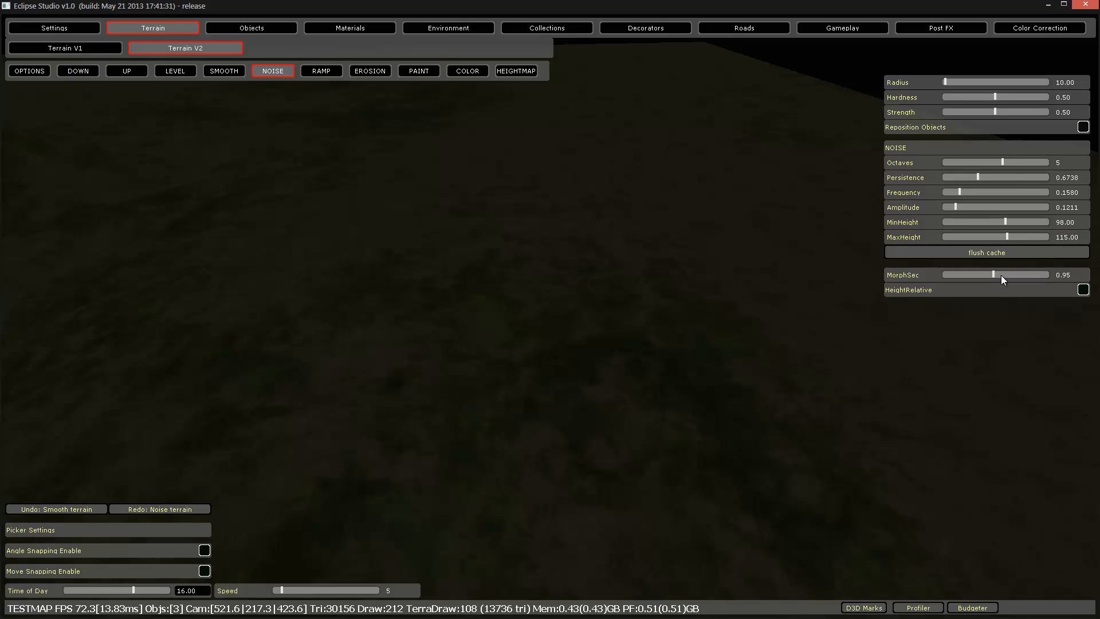
pyautogui.moveTo(1001, 275); pyautogui.dragTo(1005, 278)
pyautogui.click(1081, 292)
pyautogui.click(540, 269)
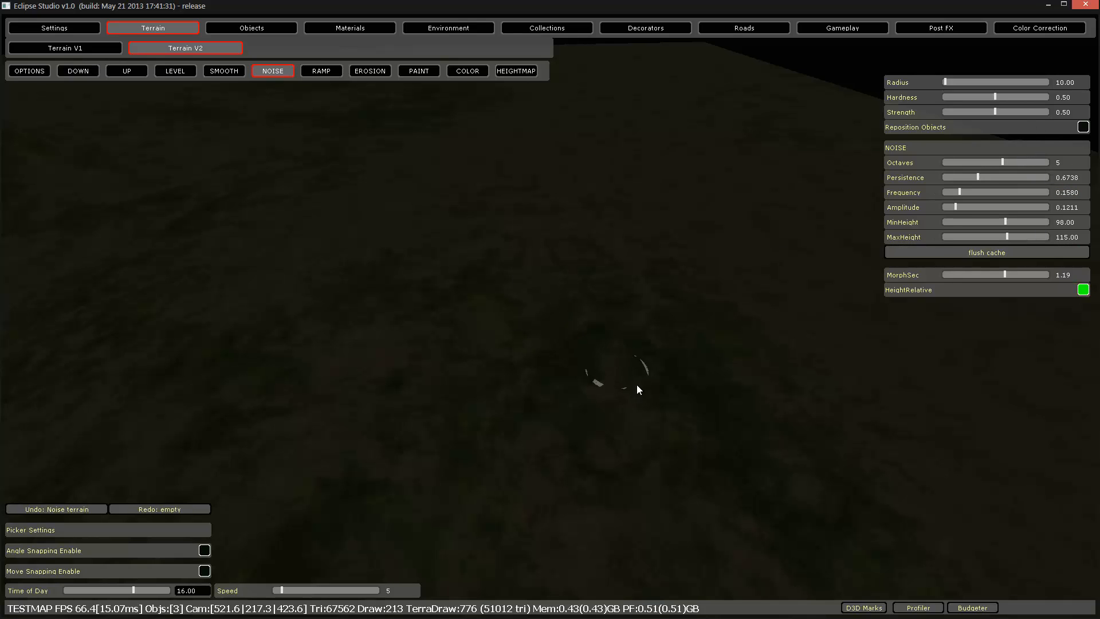
# Set the Noise brush Radius to 115.55 and apply noise over a larger area of the terrain.
pyautogui.click(980, 83)
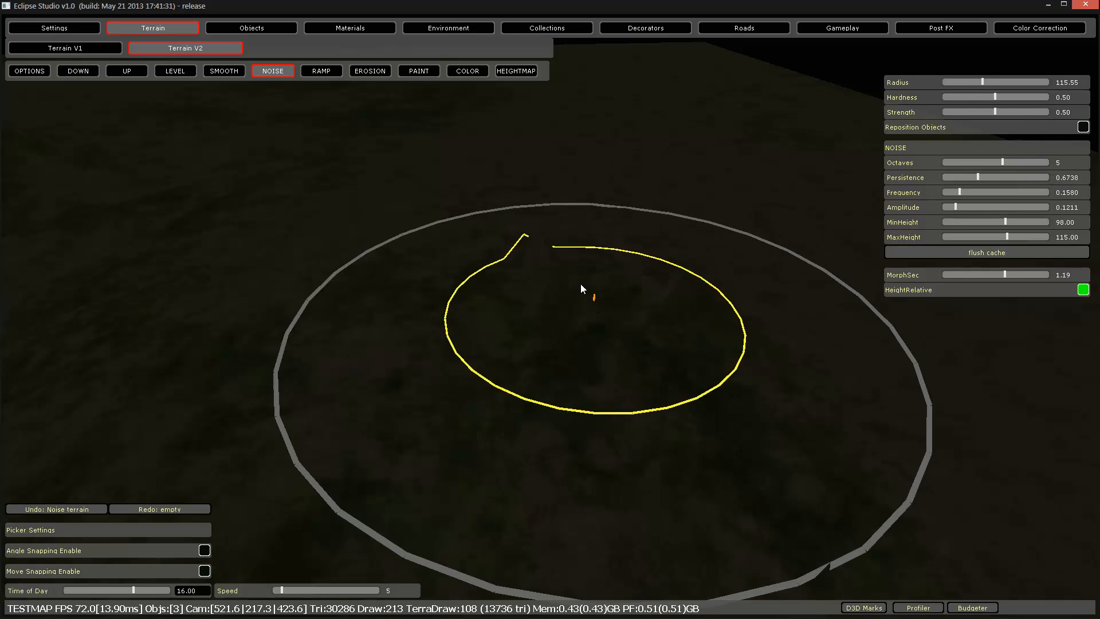
pyautogui.moveTo(527, 295)
pyautogui.mouseDown()
pyautogui.moveTo(424, 310)
pyautogui.moveTo(567, 294)
pyautogui.mouseUp()
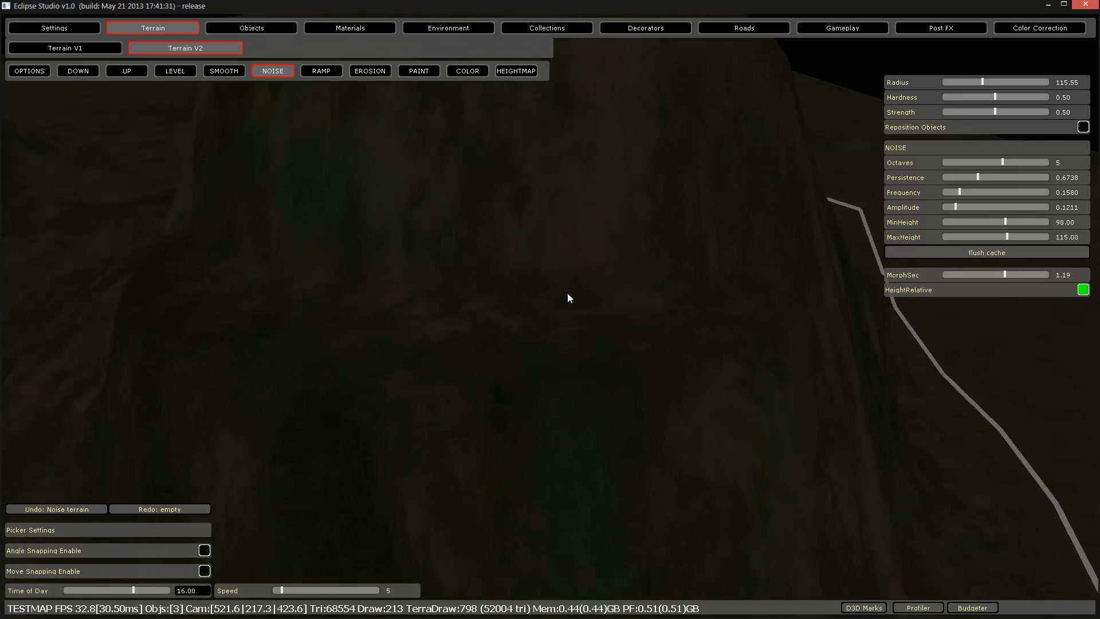
pyautogui.press('s')
pyautogui.moveTo(568, 294); pyautogui.dragTo(567, 294, button='right')
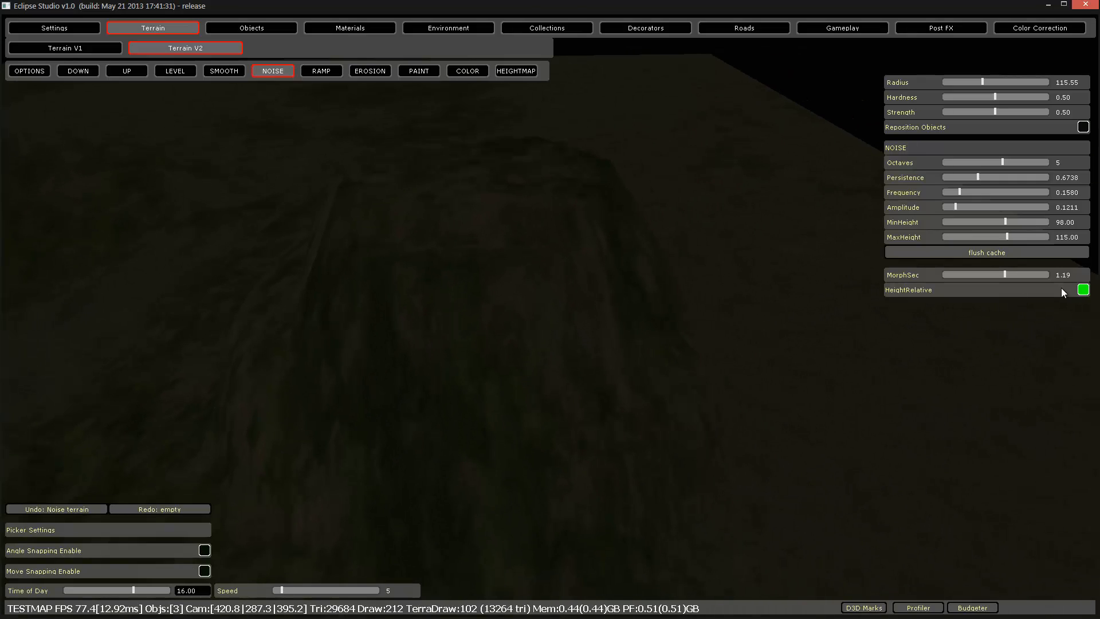
# Disable HeightRelative, set Octaves to 6, Persistence to 1.2211, Frequency to 0.4474 and Amplitude to 1, and apply noise around the raised block.
pyautogui.click(1083, 290)
pyautogui.press('s')
pyautogui.moveTo(699, 334); pyautogui.dragTo(642, 331, button='right')
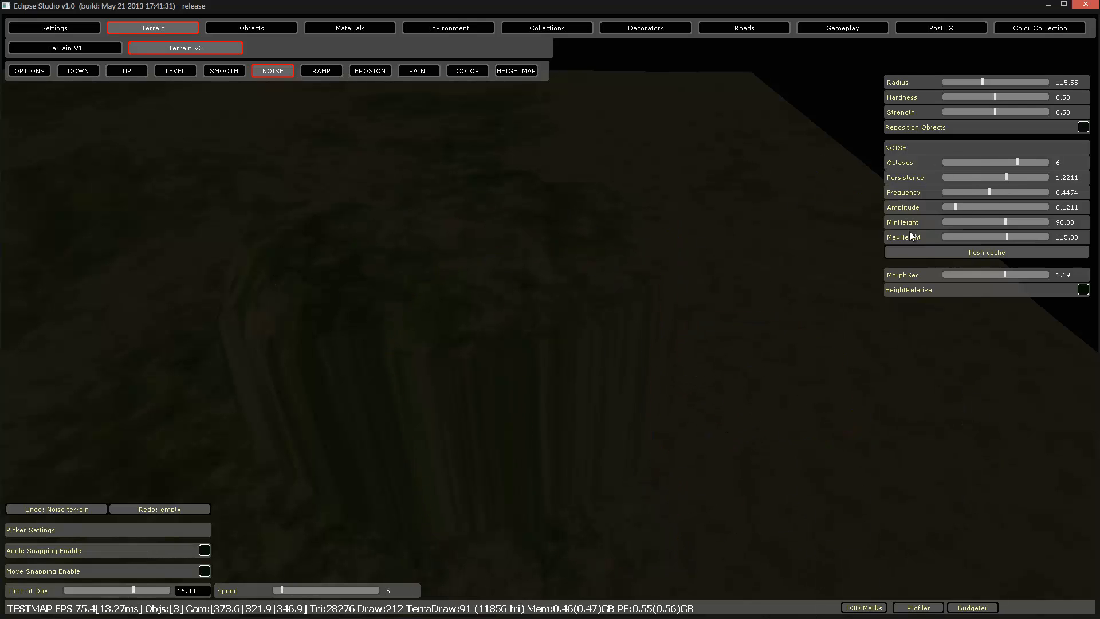
pyautogui.click(1047, 208)
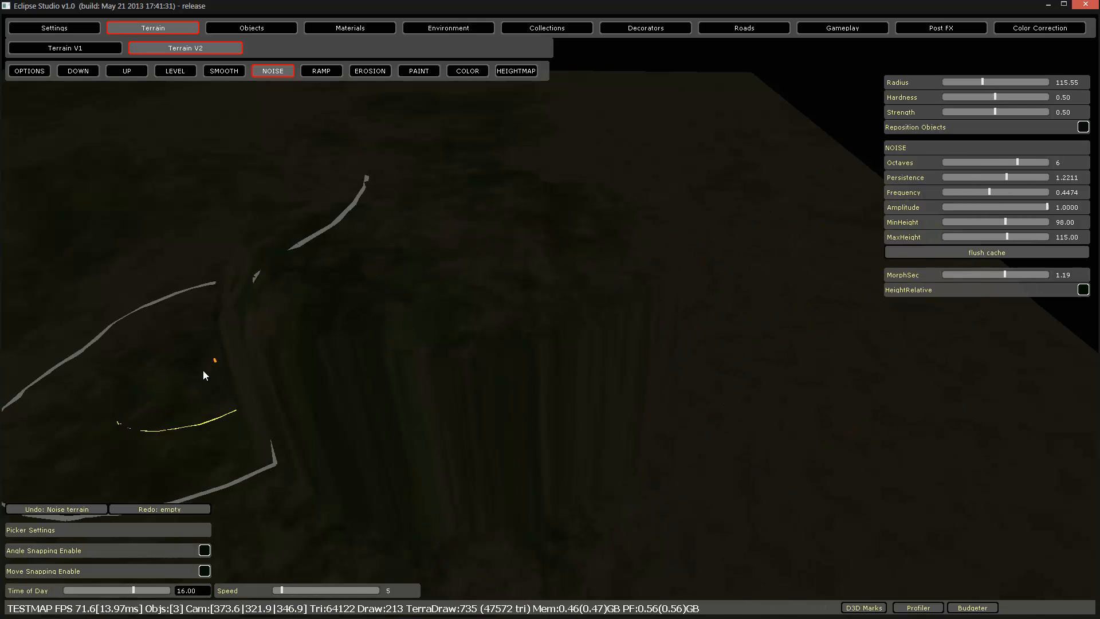
pyautogui.moveTo(408, 427); pyautogui.dragTo(443, 405, button='right')
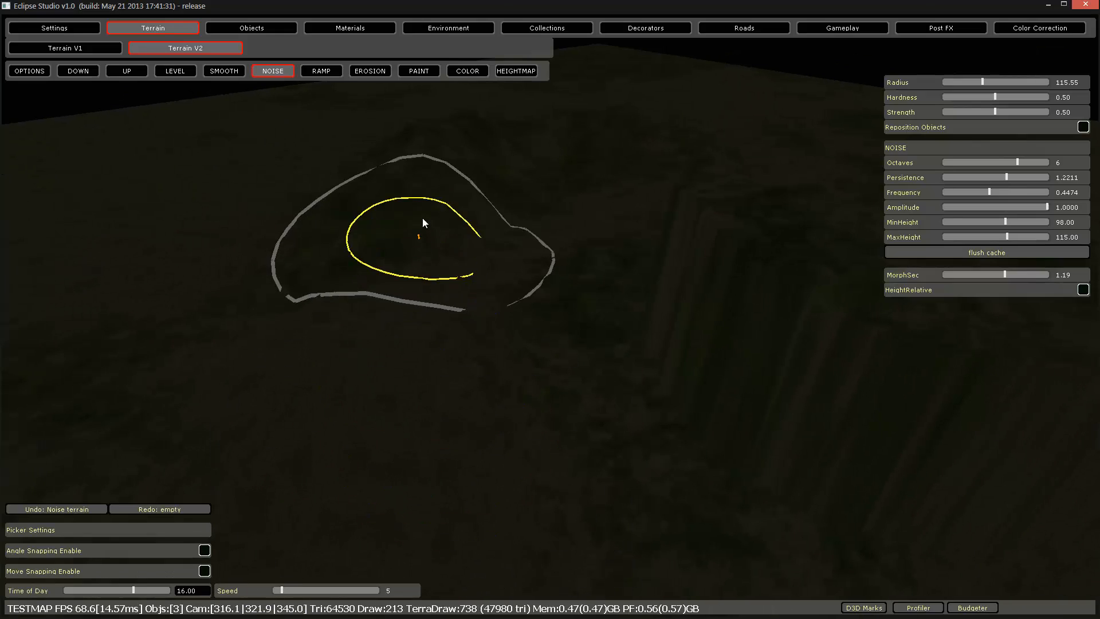
pyautogui.moveTo(474, 446)
pyautogui.mouseDown(button='right')
pyautogui.moveTo(452, 394)
pyautogui.moveTo(501, 380)
pyautogui.moveTo(428, 380)
pyautogui.moveTo(435, 397)
pyautogui.moveTo(411, 392)
pyautogui.mouseUp(button='right')
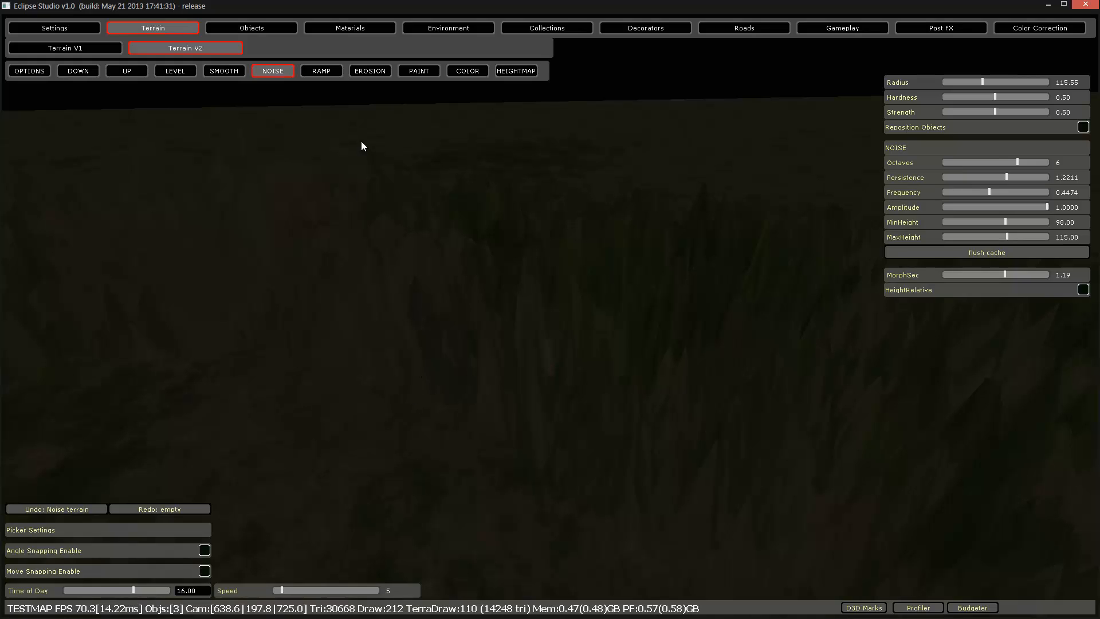
# Smooth the spiky noise area with the Smooth brush.
pyautogui.click(220, 70)
pyautogui.moveTo(547, 325)
pyautogui.mouseDown()
pyautogui.moveTo(607, 262)
pyautogui.moveTo(723, 351)
pyautogui.moveTo(310, 246)
pyautogui.moveTo(195, 232)
pyautogui.mouseUp()
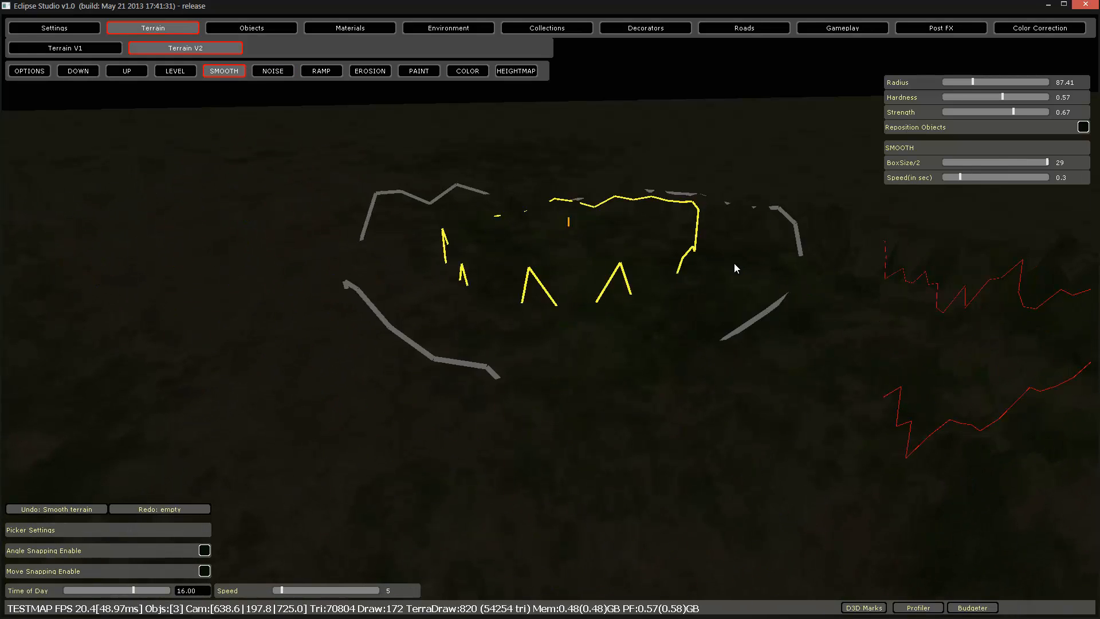
pyautogui.moveTo(699, 320); pyautogui.dragTo(480, 271, button='right')
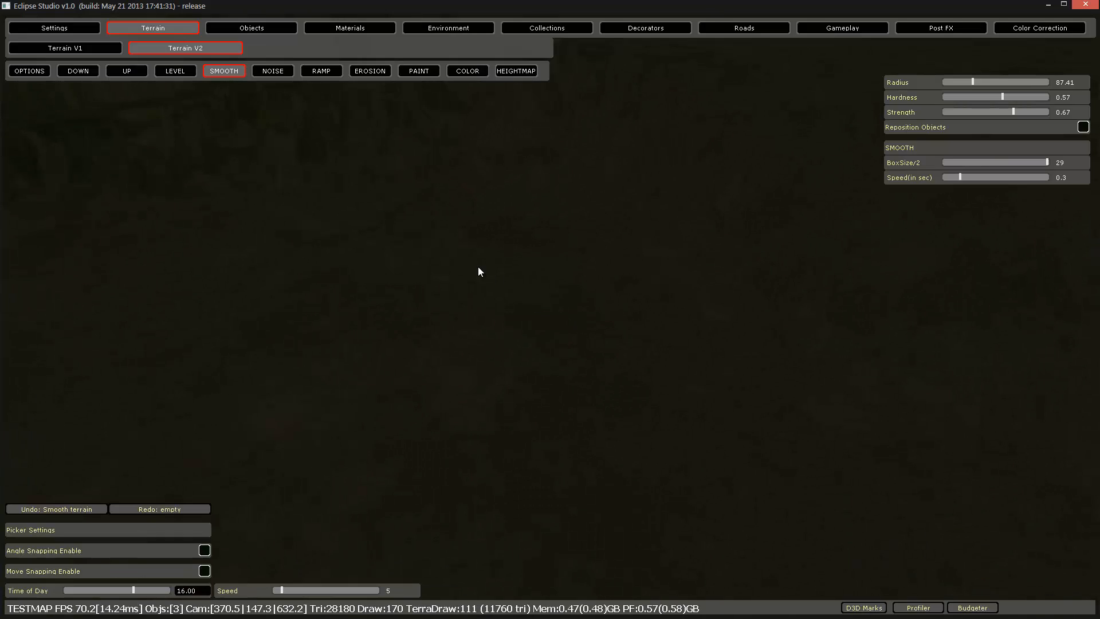
# Apply the Noise brush again to the ground near the raised block.
pyautogui.click(289, 74)
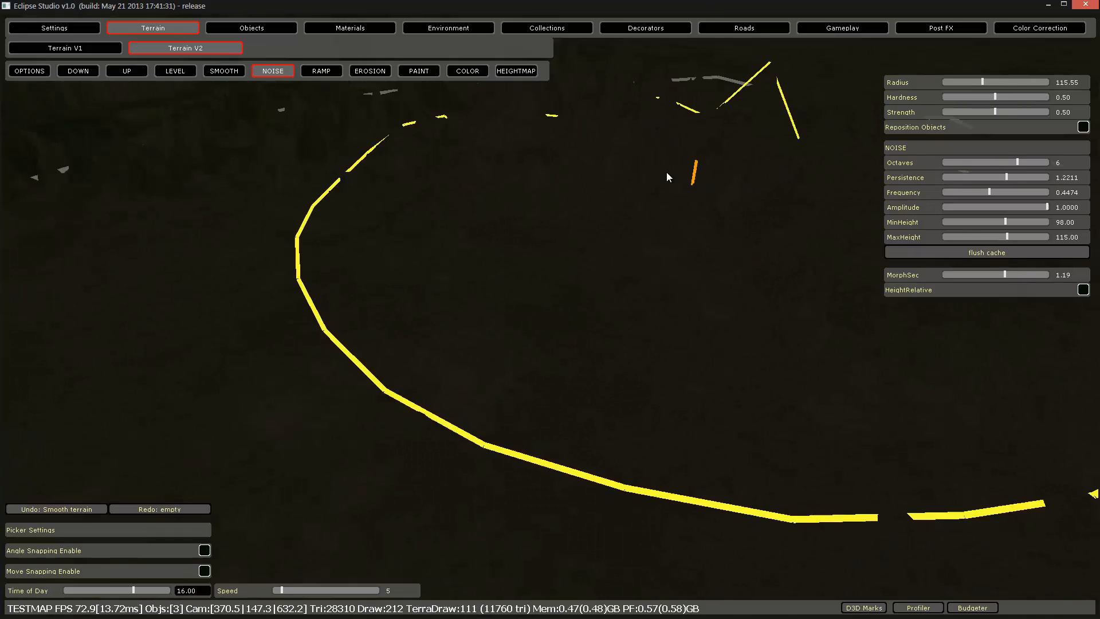
pyautogui.click(667, 175)
pyautogui.moveTo(679, 207)
pyautogui.mouseDown(button='right')
pyautogui.moveTo(678, 221)
pyautogui.moveTo(685, 203)
pyautogui.moveTo(672, 202)
pyautogui.mouseUp(button='right')
pyautogui.press('s')
pyautogui.press('w')
pyautogui.press('s')
# Turn on Show Tiles in the terrain options and inspect the tile grid over the noise spikes.
pyautogui.click(59, 73)
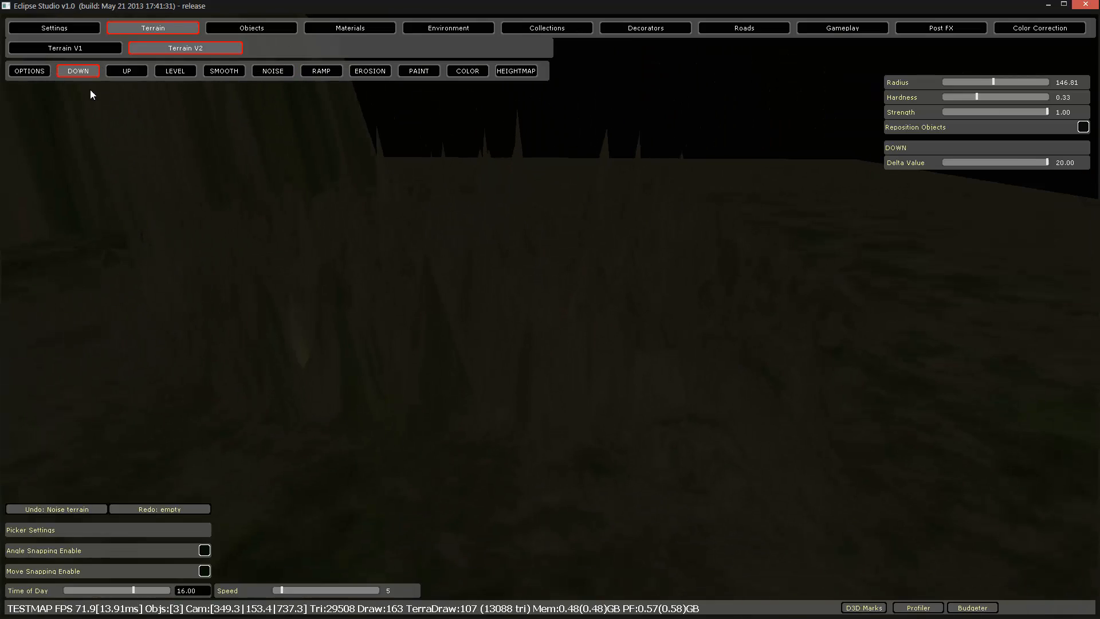
pyautogui.click(29, 71)
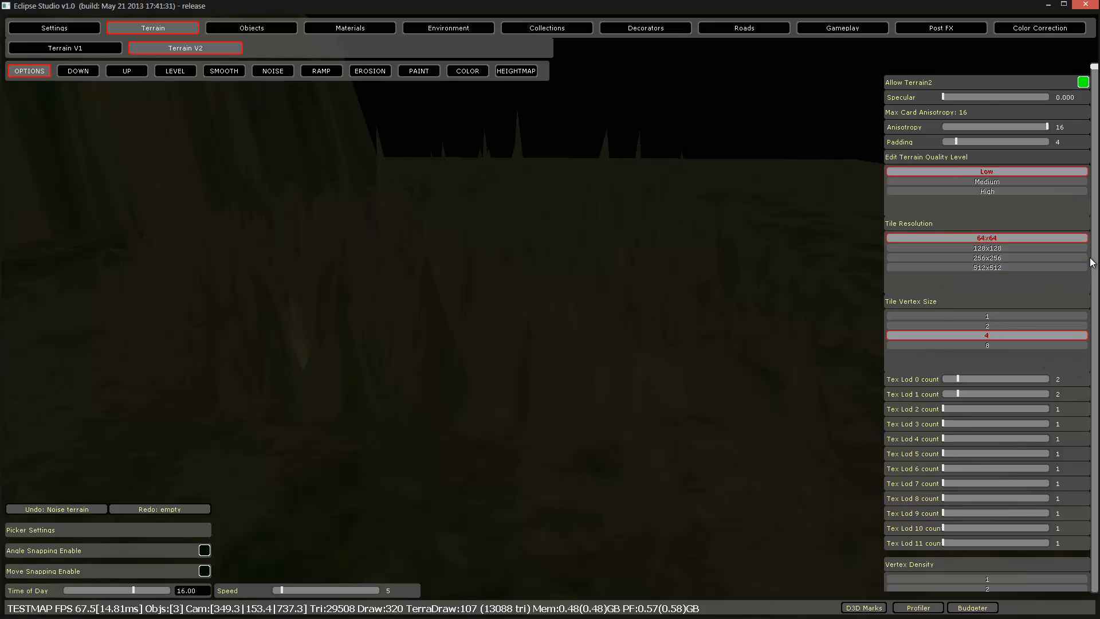
pyautogui.scroll(-5, 1072, 401)
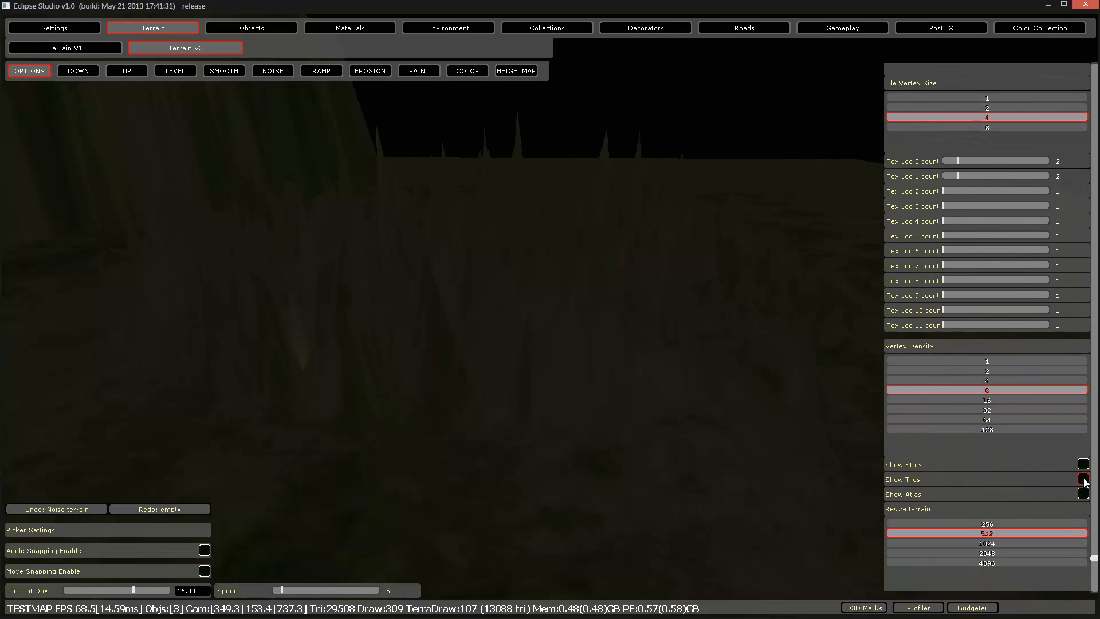
pyautogui.click(1081, 480)
pyautogui.moveTo(590, 377); pyautogui.dragTo(587, 374, button='right')
pyautogui.press('s')
pyautogui.press('s')
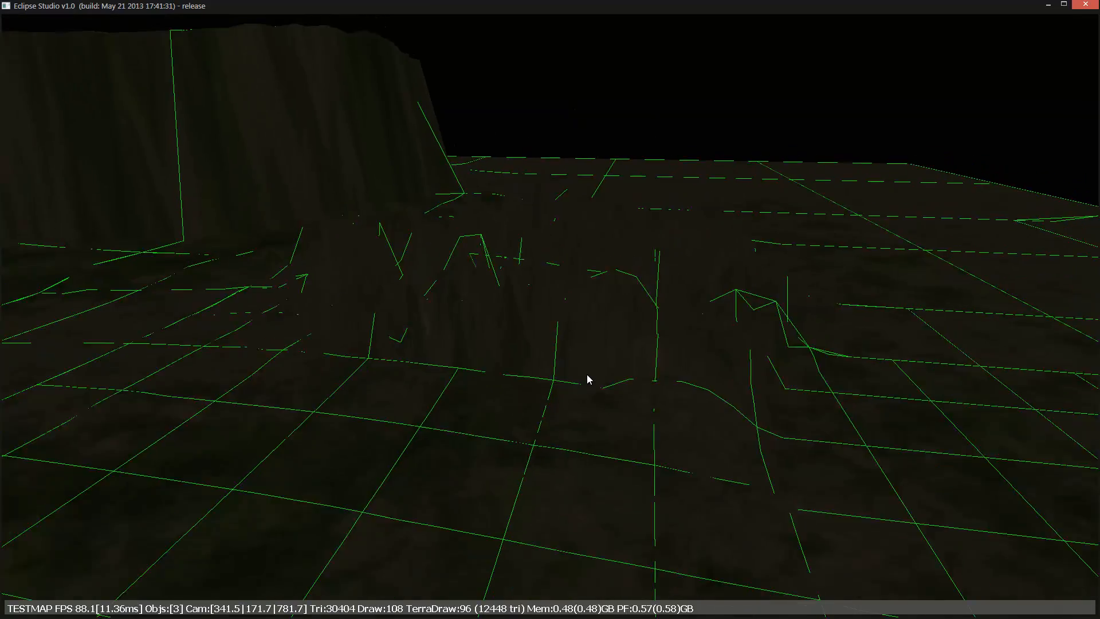
pyautogui.press('w')
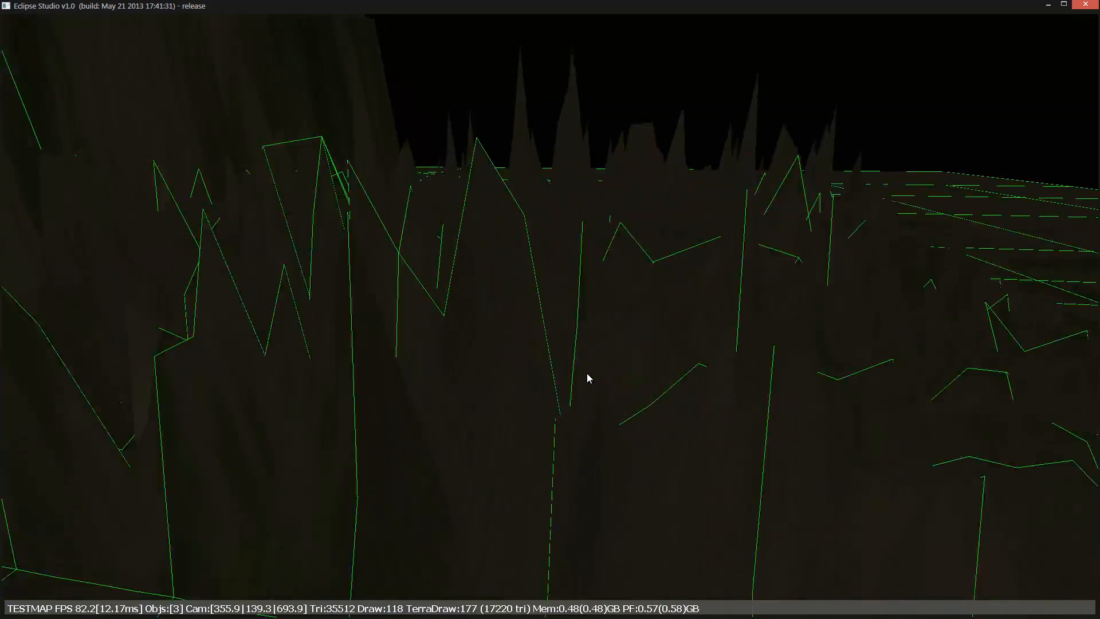
pyautogui.press('s')
pyautogui.press('s')
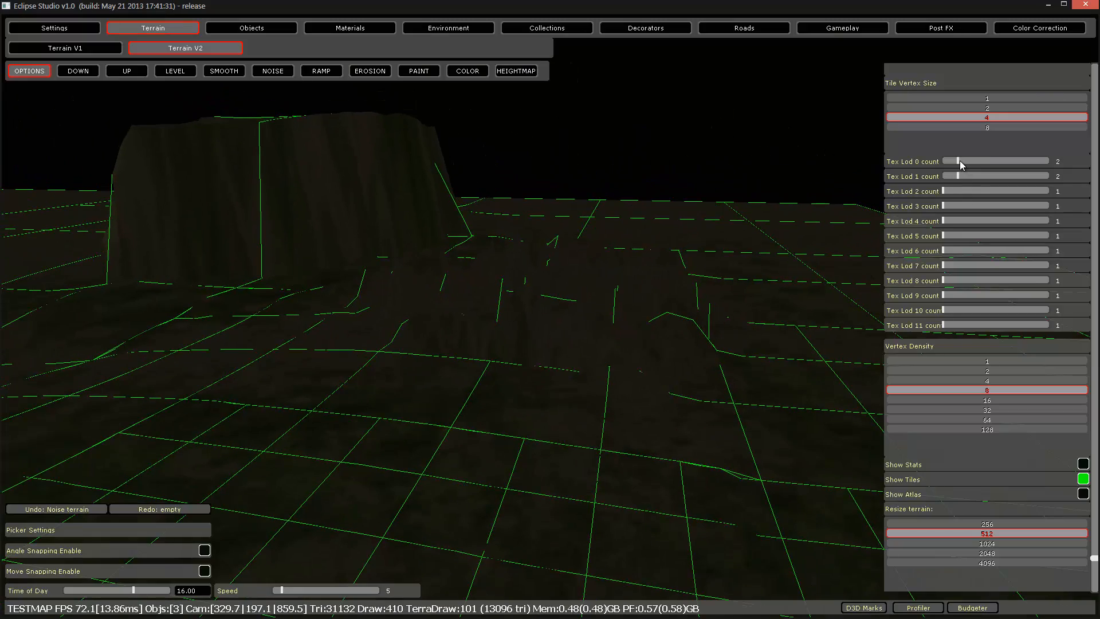
# Try a Tex Lod 0 count of 8 and examine the tile grid around the noise area.
pyautogui.moveTo(987, 163); pyautogui.dragTo(1084, 164)
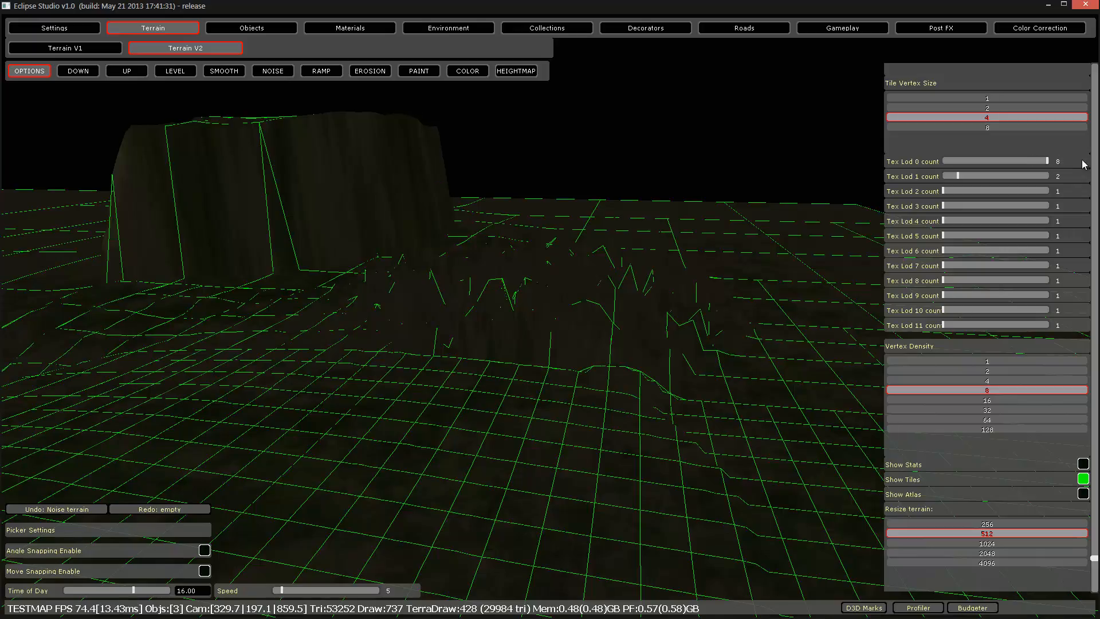
pyautogui.moveTo(690, 253)
pyautogui.mouseDown(button='right')
pyautogui.moveTo(638, 253)
pyautogui.moveTo(694, 253)
pyautogui.mouseUp(button='right')
pyautogui.press('w')
pyautogui.press('s')
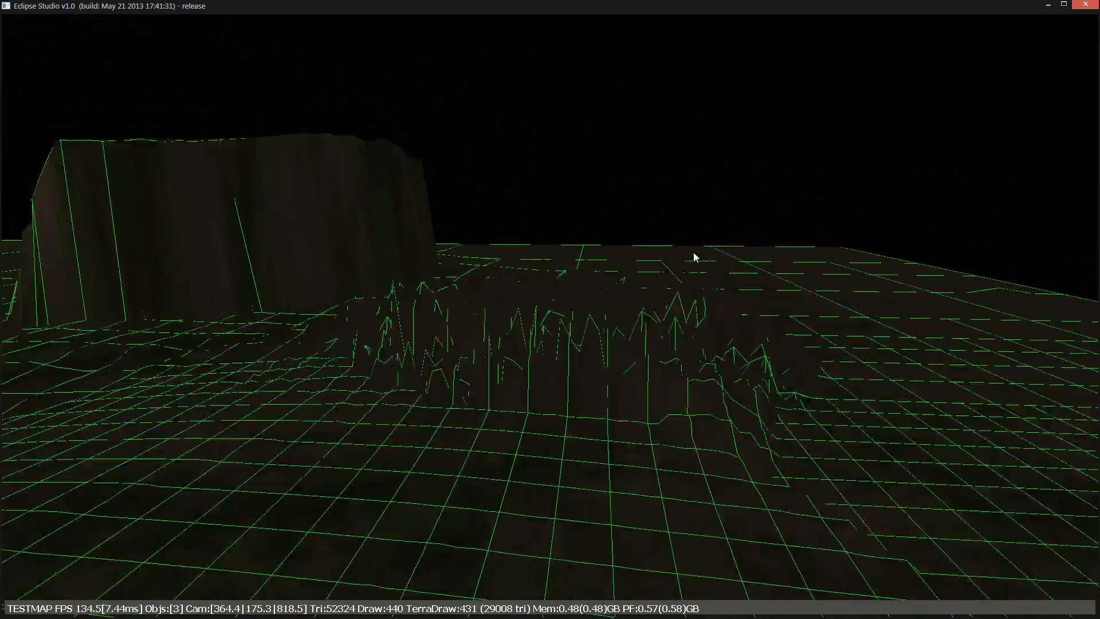
pyautogui.press('w')
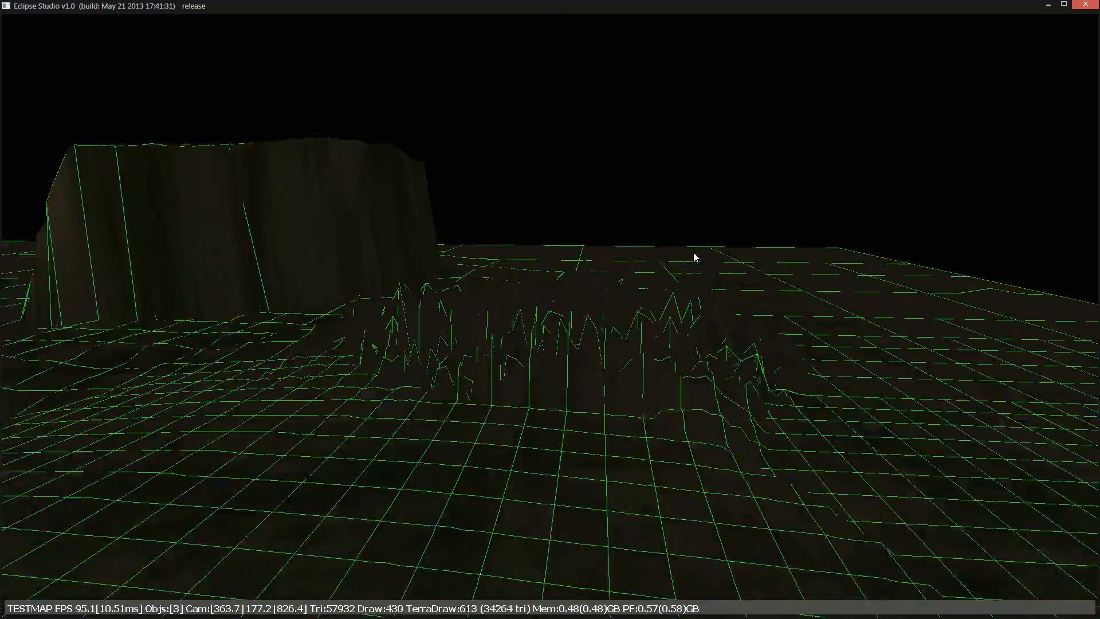
pyautogui.press('s')
pyautogui.moveTo(693, 252); pyautogui.dragTo(673, 263, button='right')
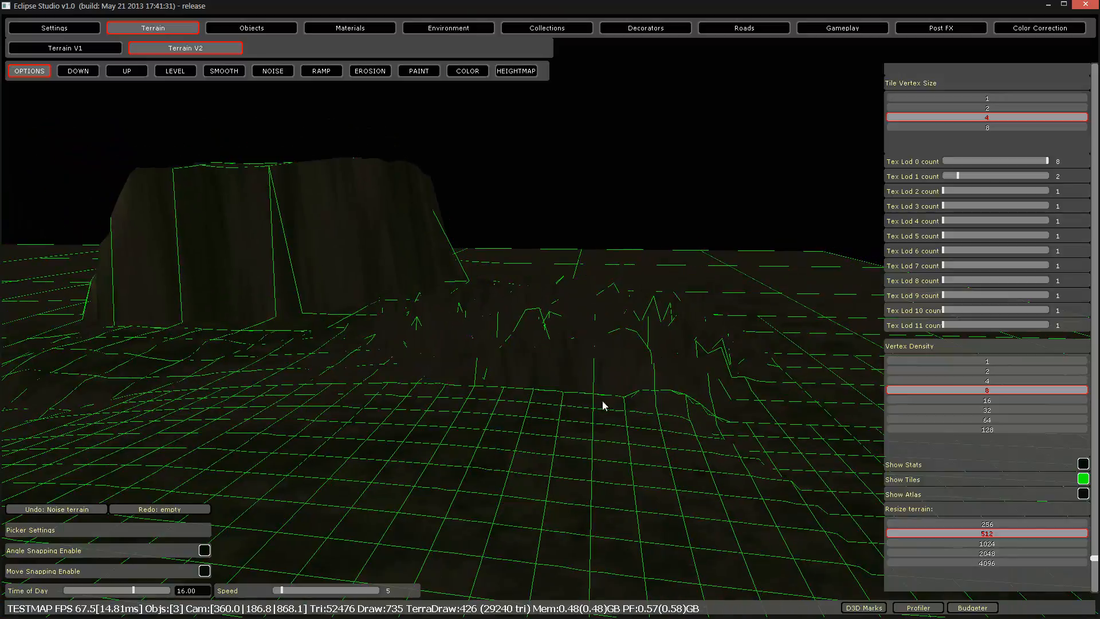
# Set both the Tex Lod 0 count and the Tex Lod 1 count to 3.
pyautogui.moveTo(604, 406)
pyautogui.mouseDown(button='right')
pyautogui.moveTo(559, 392)
pyautogui.moveTo(520, 401)
pyautogui.moveTo(589, 407)
pyautogui.mouseUp(button='right')
pyautogui.press('w')
pyautogui.moveTo(979, 161); pyautogui.dragTo(948, 193)
pyautogui.click(974, 164)
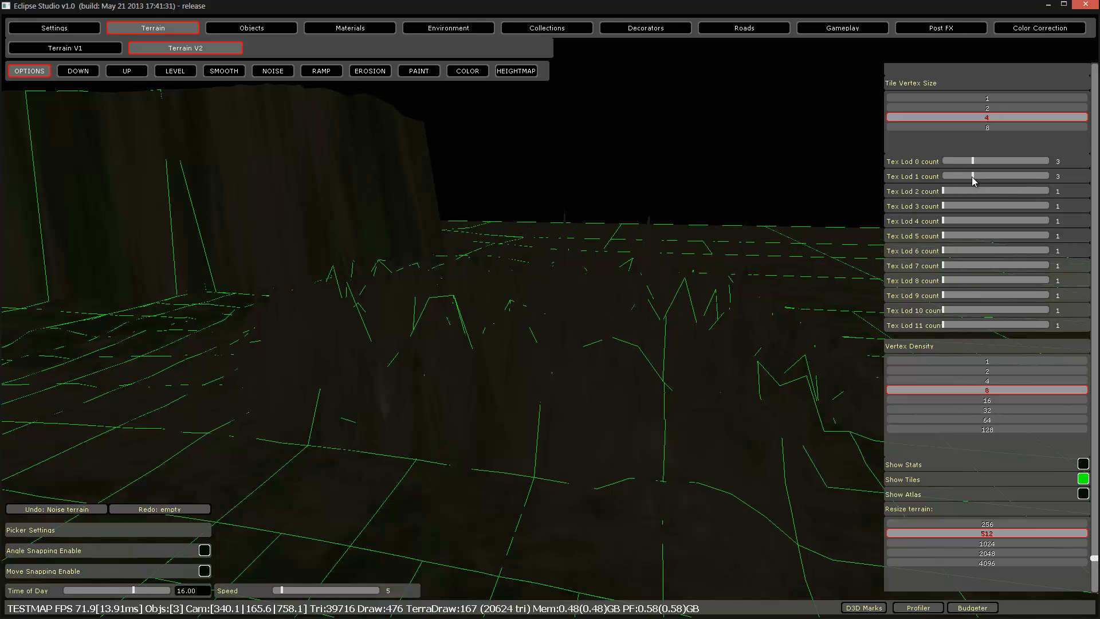
# Apply another Noise brush stroke to the ground in front of the spikes.
pyautogui.moveTo(483, 356); pyautogui.dragTo(769, 317, button='right')
pyautogui.moveTo(865, 205); pyautogui.dragTo(358, 255, button='right')
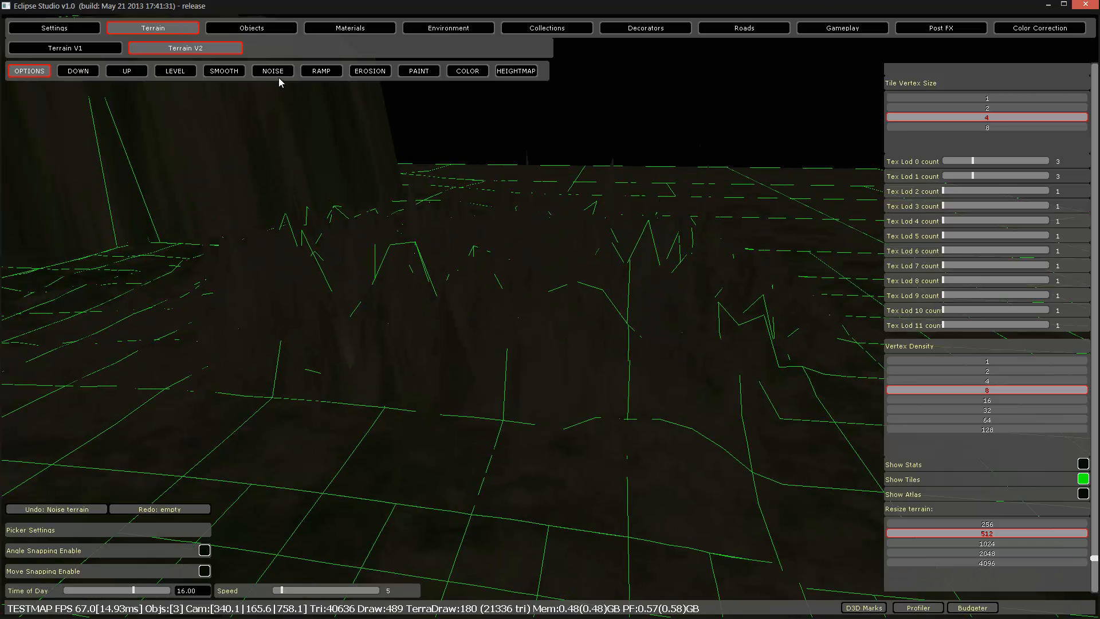
pyautogui.click(286, 74)
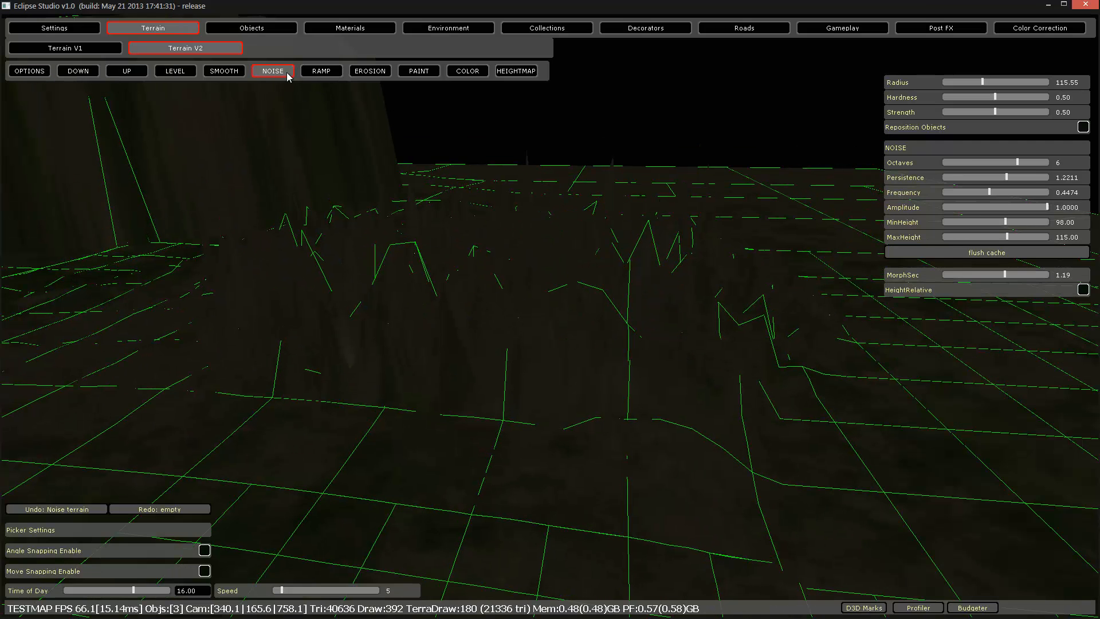
pyautogui.click(509, 277)
# Try to lay out a ramp with the Ramp tool across the flat ground in front of the noise area.
pyautogui.click(321, 71)
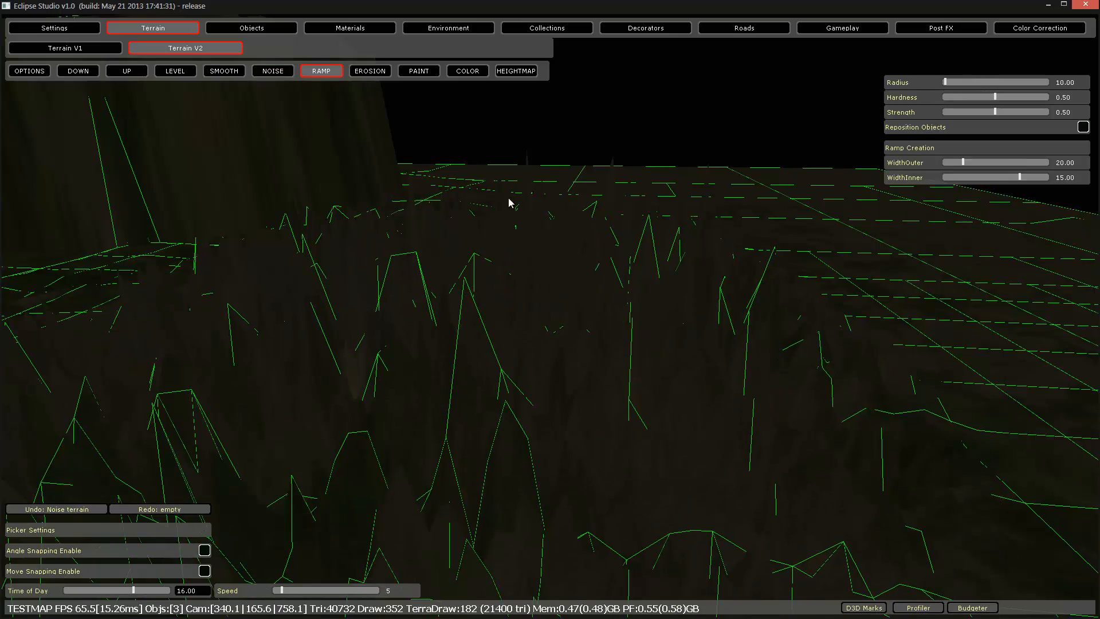
pyautogui.moveTo(508, 201); pyautogui.dragTo(496, 216, button='right')
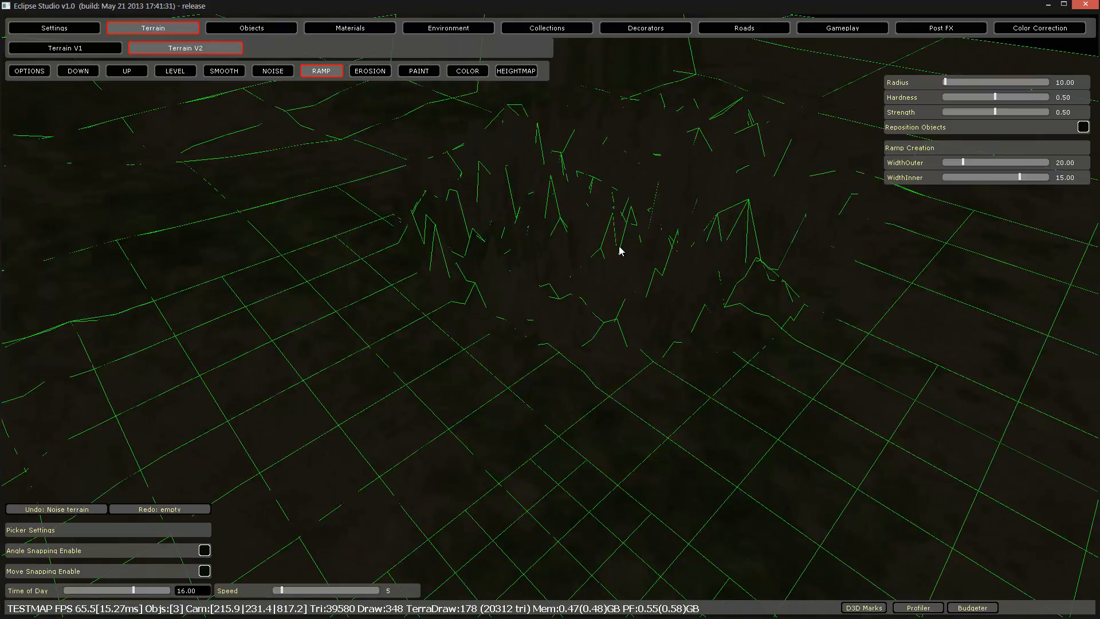
pyautogui.press('w')
pyautogui.moveTo(620, 247); pyautogui.dragTo(606, 255, button='right')
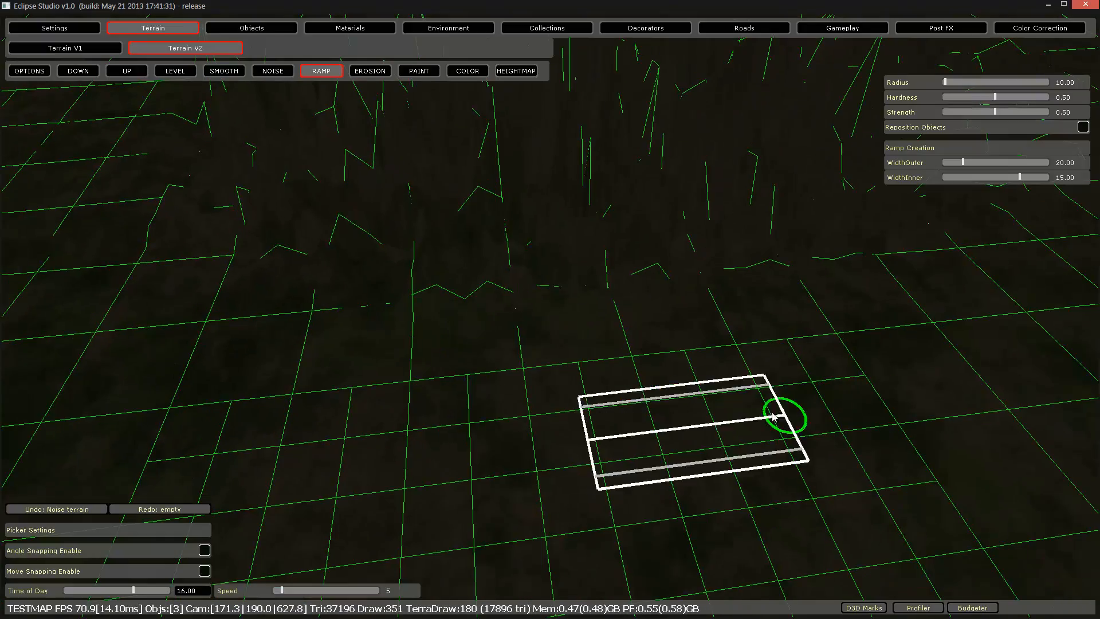
pyautogui.moveTo(826, 373); pyautogui.dragTo(440, 453)
pyautogui.moveTo(314, 441); pyautogui.dragTo(225, 426)
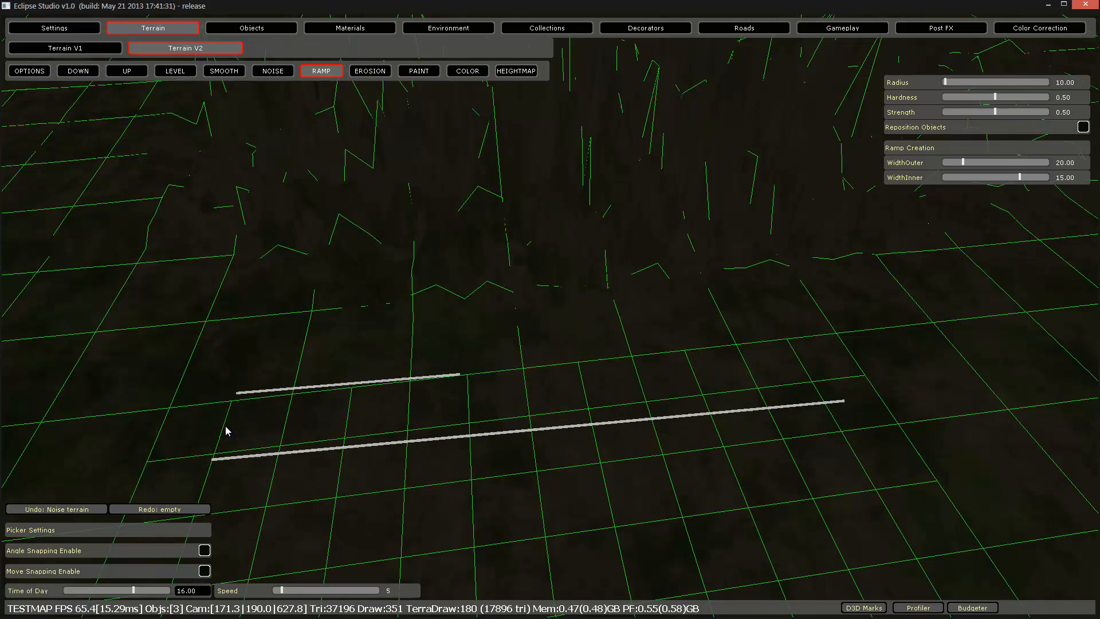
# Set the Ramp brush Radius to 82.72, create a long ramp across the terrain and inspect it.
pyautogui.press('w')
pyautogui.moveTo(226, 426); pyautogui.dragTo(311, 392, button='right')
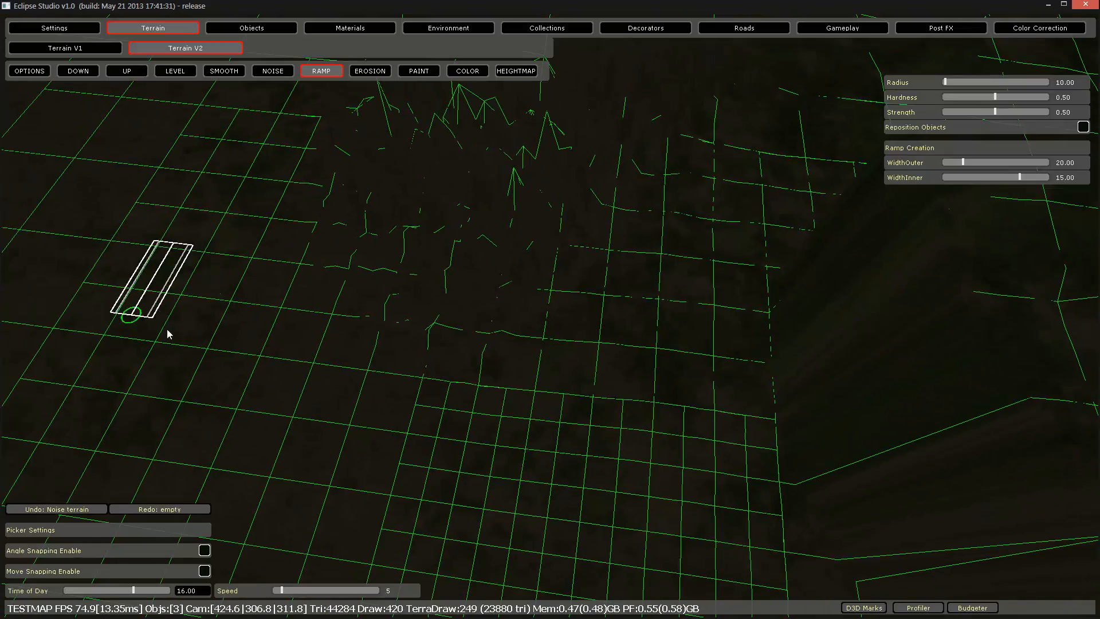
pyautogui.moveTo(996, 282); pyautogui.dragTo(1012, 272, button='right')
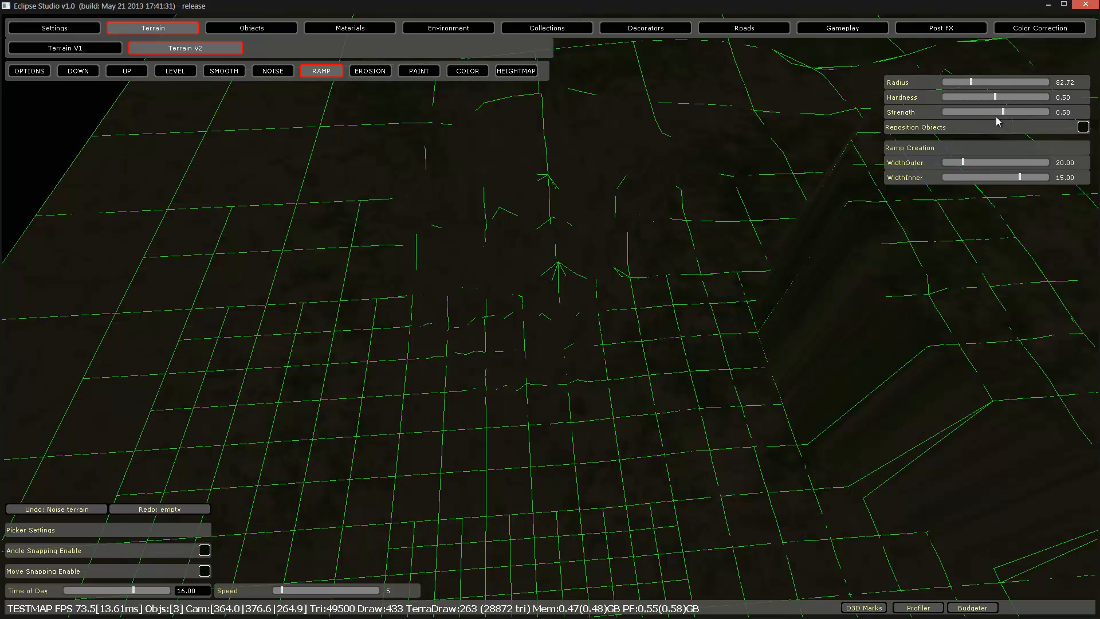
pyautogui.moveTo(311, 439); pyautogui.dragTo(970, 253)
pyautogui.moveTo(934, 294)
pyautogui.mouseDown(button='right')
pyautogui.moveTo(940, 280)
pyautogui.moveTo(911, 286)
pyautogui.moveTo(942, 285)
pyautogui.mouseUp(button='right')
pyautogui.press('w')
pyautogui.press('d')
pyautogui.press('w')
pyautogui.press('s')
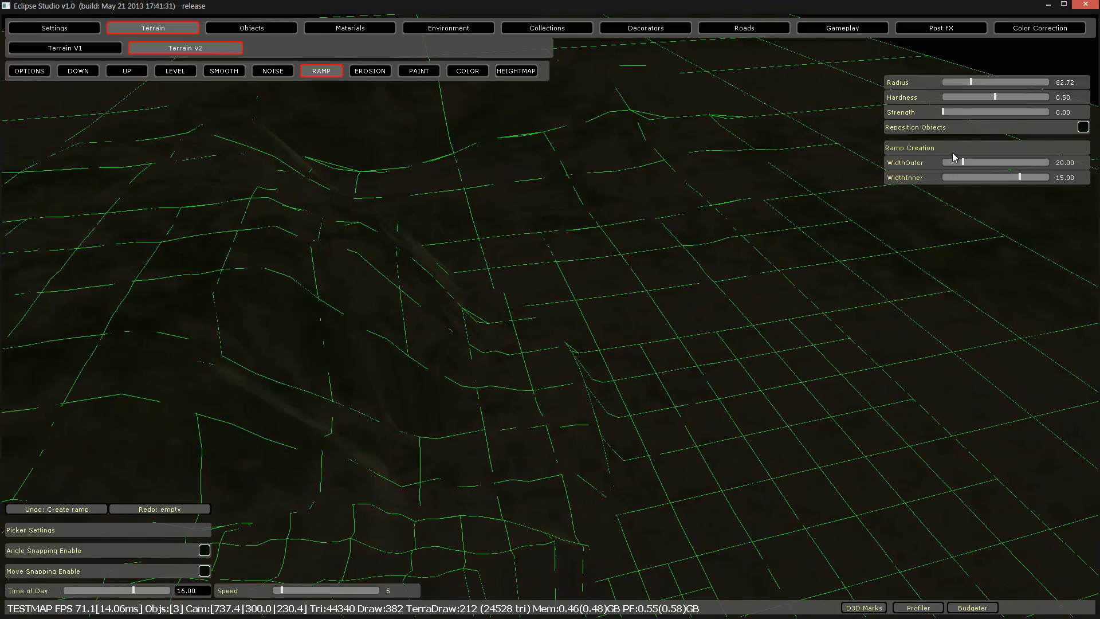
# Set the ramp brush to hardness 0.00 and strength 0.47, and create ramps from the hilltop down the slope.
pyautogui.moveTo(1015, 112); pyautogui.dragTo(1074, 99)
pyautogui.moveTo(238, 235); pyautogui.dragTo(709, 527)
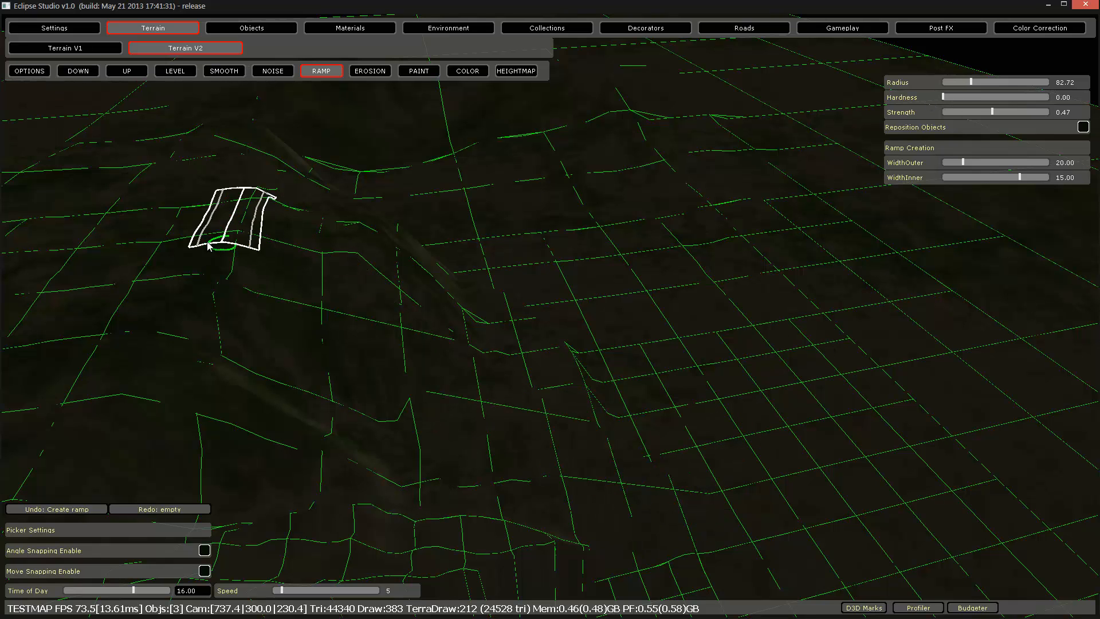
pyautogui.moveTo(208, 245); pyautogui.dragTo(768, 456)
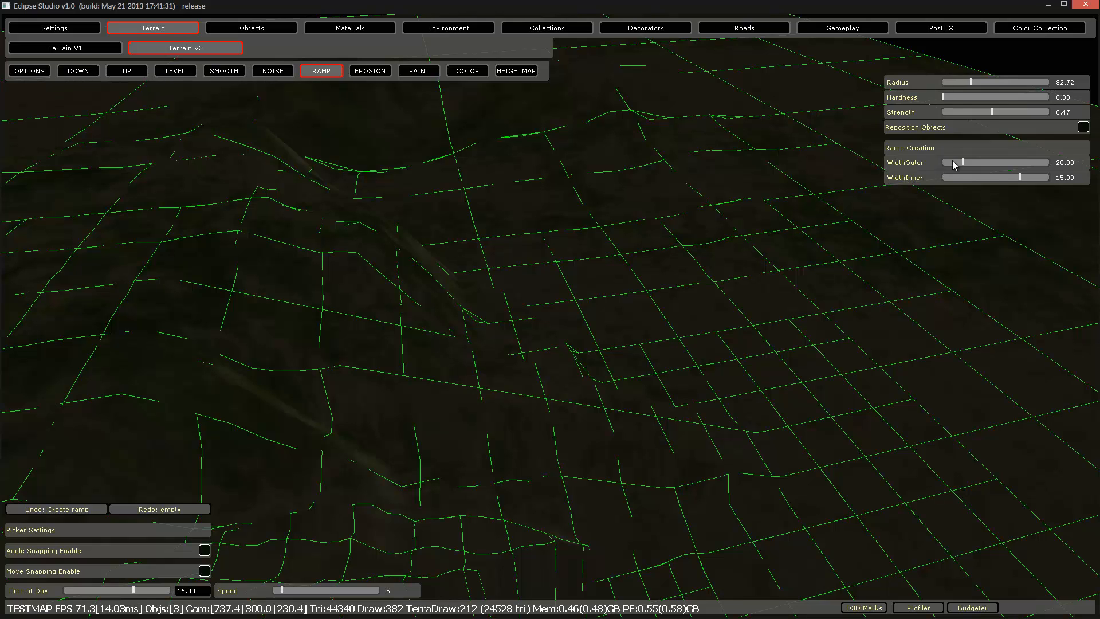
# Set the ramp's inner width to 12.29 and create another ramp down the hillside.
pyautogui.moveTo(1009, 179); pyautogui.dragTo(1026, 182)
pyautogui.press('d')
pyautogui.moveTo(619, 222); pyautogui.dragTo(606, 222, button='right')
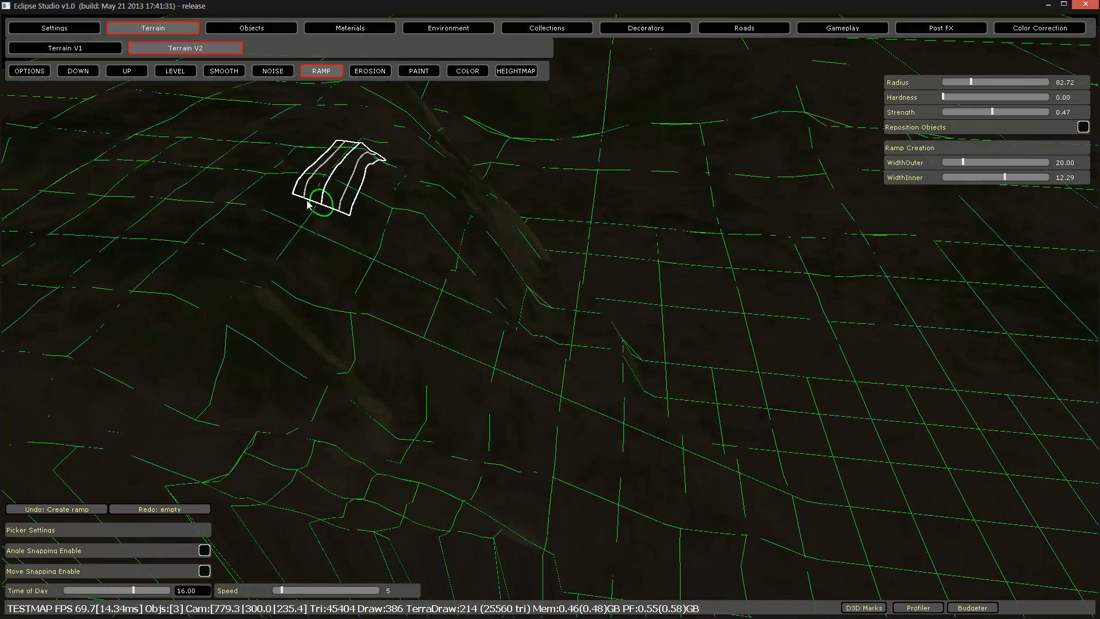
pyautogui.moveTo(275, 195); pyautogui.dragTo(491, 339)
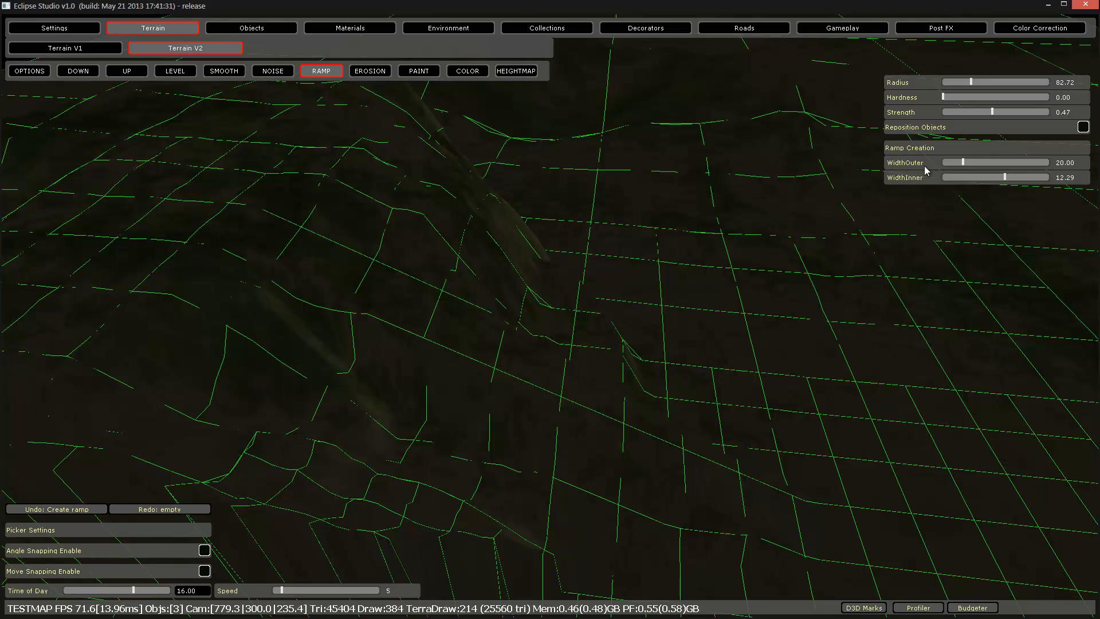
# Create wide ramps across the hill with an outer width of 100.00 and an inner width of 24.44.
pyautogui.moveTo(222, 219); pyautogui.dragTo(843, 405)
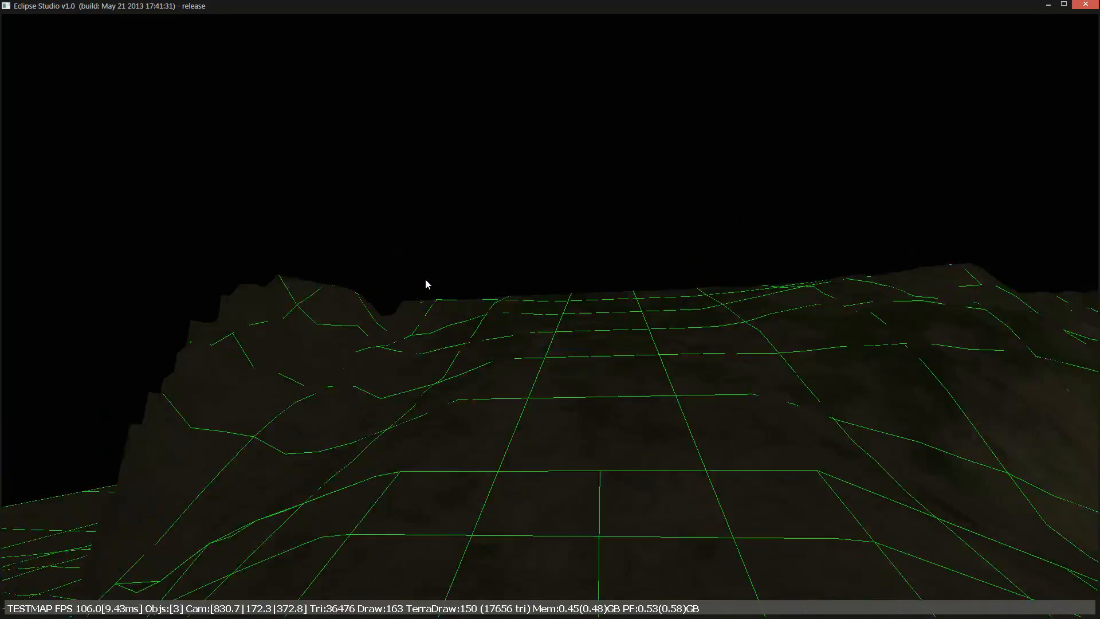
pyautogui.press('w')
pyautogui.moveTo(425, 280); pyautogui.dragTo(432, 305, button='right')
pyautogui.press('s')
pyautogui.moveTo(570, 464)
pyautogui.mouseDown()
pyautogui.moveTo(323, 304)
pyautogui.moveTo(209, 210)
pyautogui.mouseUp()
pyautogui.moveTo(209, 214)
pyautogui.mouseDown(button='right')
pyautogui.moveTo(233, 234)
pyautogui.moveTo(209, 227)
pyautogui.moveTo(199, 207)
pyautogui.mouseUp(button='right')
pyautogui.press('w')
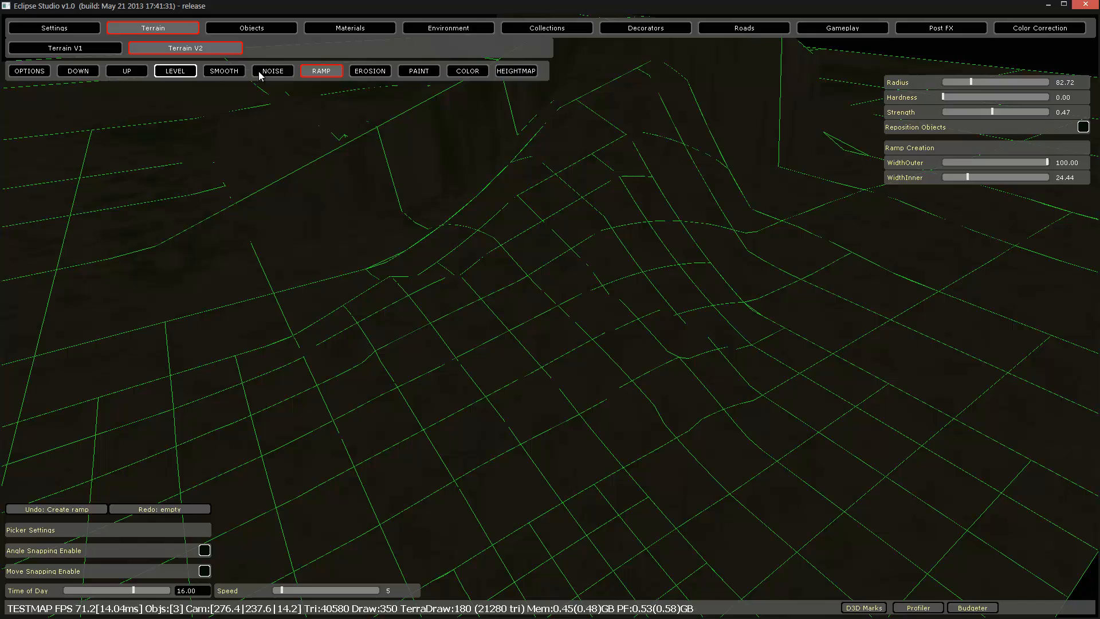
# Configure the Smooth terrain brush with radius 218.72, BoxSize/2 10 and speed 0.5.
pyautogui.click(224, 71)
pyautogui.press('s')
pyautogui.moveTo(372, 148); pyautogui.dragTo(383, 150, button='right')
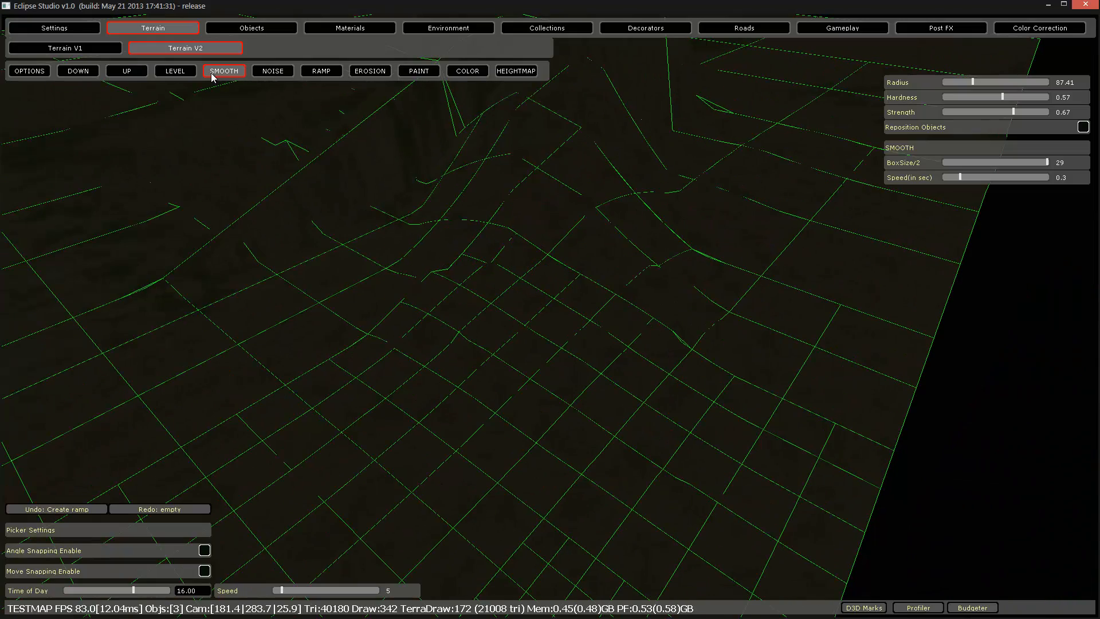
pyautogui.click(967, 178)
pyautogui.click(969, 162)
pyautogui.moveTo(973, 82); pyautogui.dragTo(1019, 82)
# Smooth the ramps and the surrounding hills with the large brush until the slopes are evenly rounded.
pyautogui.moveTo(550, 229); pyautogui.dragTo(497, 140)
pyautogui.moveTo(538, 291); pyautogui.dragTo(533, 317, button='right')
pyautogui.press('w')
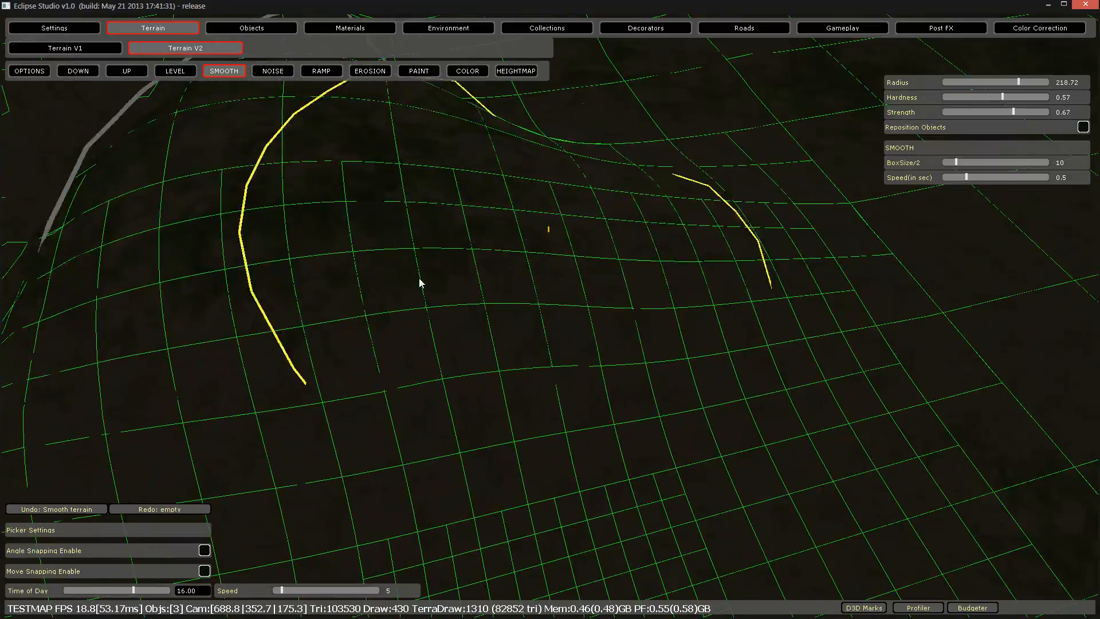
pyautogui.moveTo(419, 282); pyautogui.dragTo(390, 278, button='right')
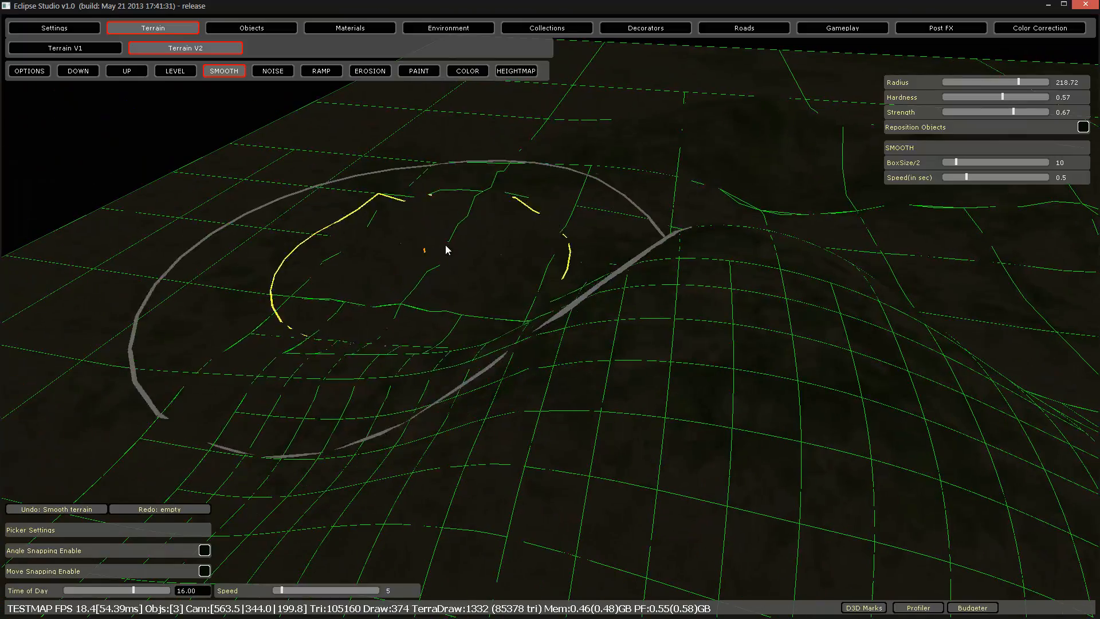
pyautogui.moveTo(447, 250)
pyautogui.mouseDown()
pyautogui.moveTo(764, 257)
pyautogui.moveTo(911, 283)
pyautogui.moveTo(763, 160)
pyautogui.moveTo(581, 200)
pyautogui.moveTo(433, 501)
pyautogui.moveTo(930, 441)
pyautogui.moveTo(649, 367)
pyautogui.mouseUp()
# Apply an Erosion stroke to the smoothed hillside with erosion_pattern.dds at radius 10.00.
pyautogui.click(322, 72)
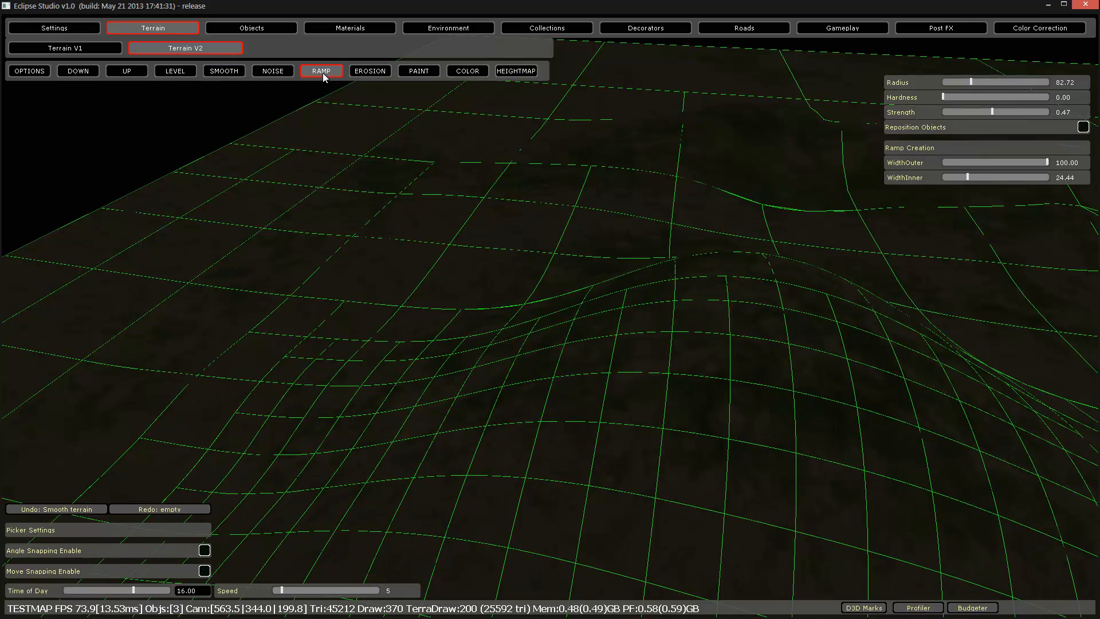
pyautogui.click(364, 72)
pyautogui.moveTo(439, 161)
pyautogui.mouseDown(button='right')
pyautogui.moveTo(448, 155)
pyautogui.moveTo(440, 161)
pyautogui.mouseUp(button='right')
pyautogui.press('w')
pyautogui.press('s')
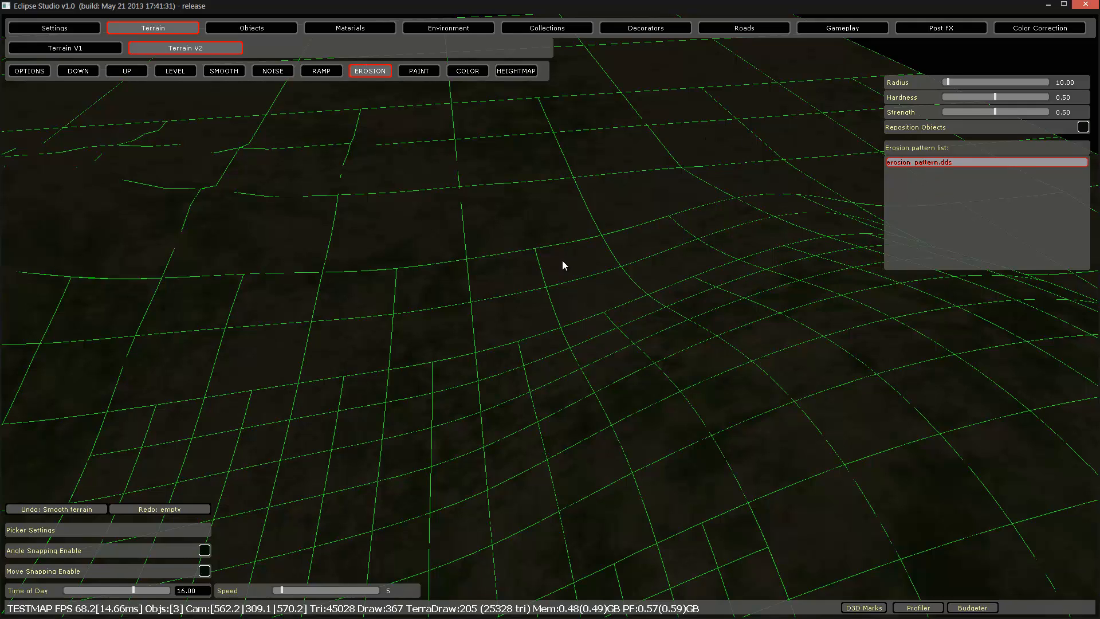
pyautogui.press('a')
pyautogui.moveTo(562, 260); pyautogui.dragTo(570, 262, button='right')
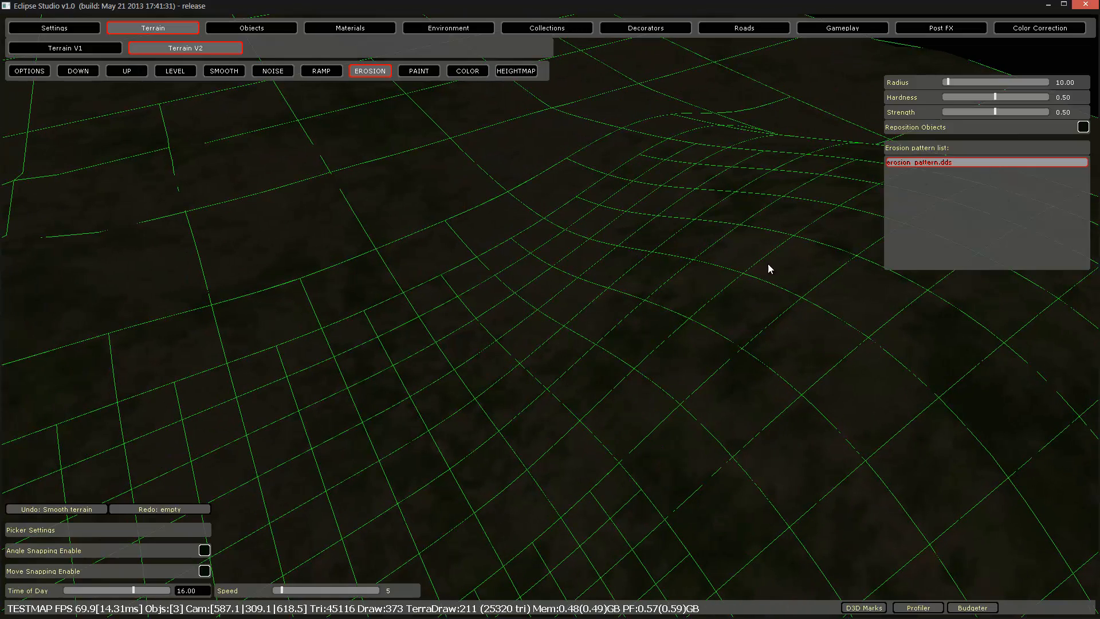
pyautogui.moveTo(733, 337); pyautogui.dragTo(839, 431)
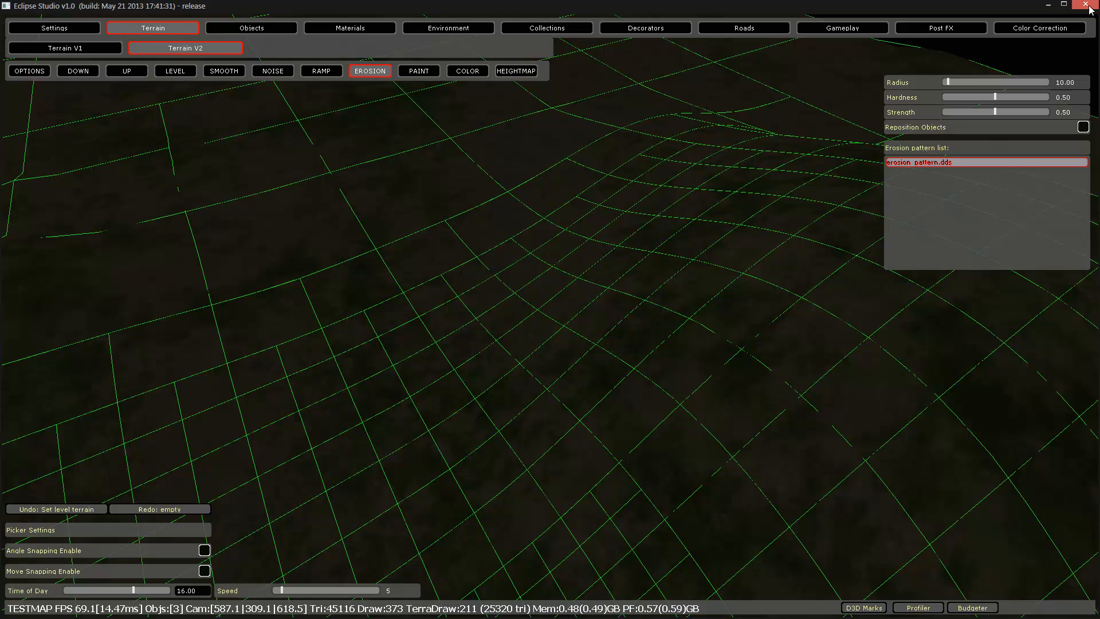
# Switch to the desktop and open the Data folder at the DeadZR.exe shortcut's file location.
pyautogui.click(1046, 6)
pyautogui.doubleClick(147, 590)
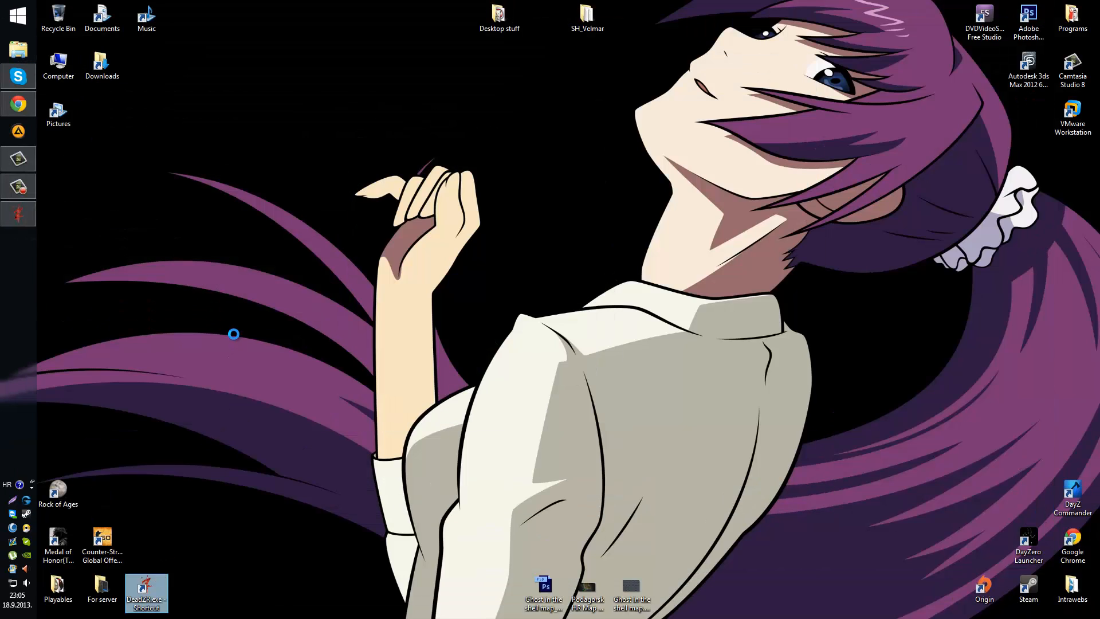
pyautogui.hotkey('shift', 'F10')
pyautogui.click(230, 346)
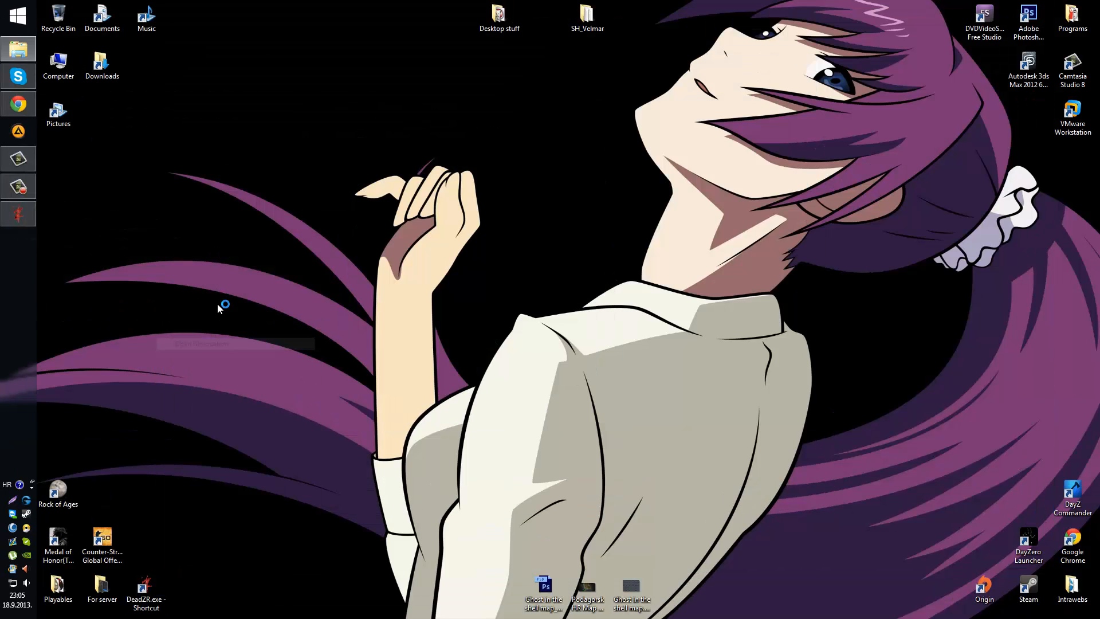
pyautogui.doubleClick(367, 144)
# Try to search the Data folder for erosion_patter.dds.
pyautogui.click(774, 68)
pyautogui.write('patter')
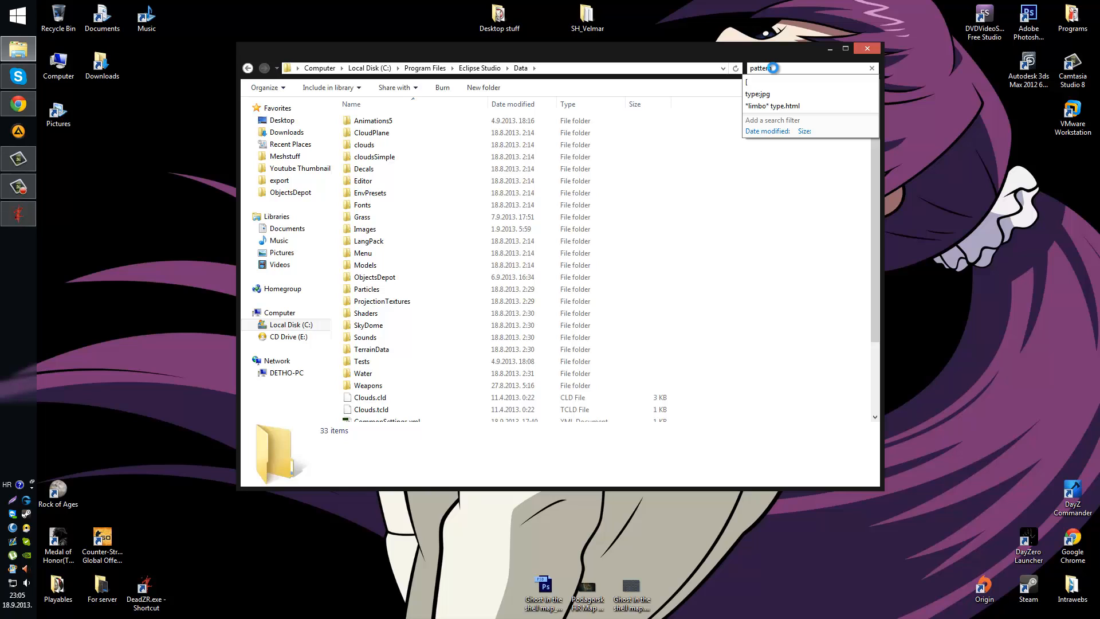
pyautogui.write('nerosi')
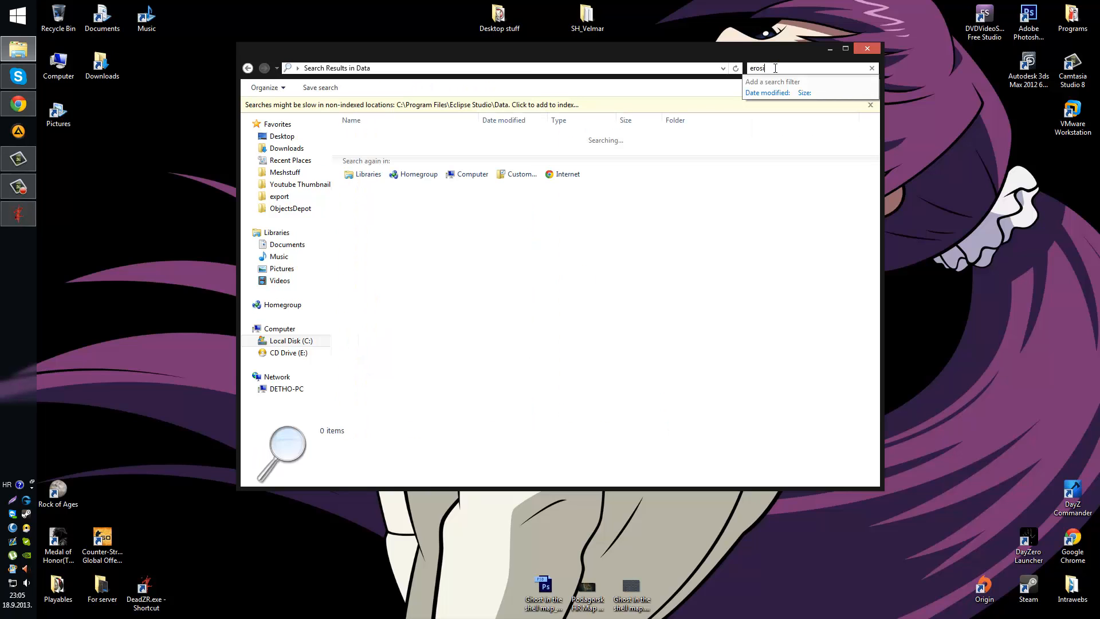
pyautogui.write('on_patter.dds')
# Set the Skype status to Do Not Disturb.
pyautogui.rightClick(26, 543)
pyautogui.moveTo(59, 552)
pyautogui.click(172, 513)
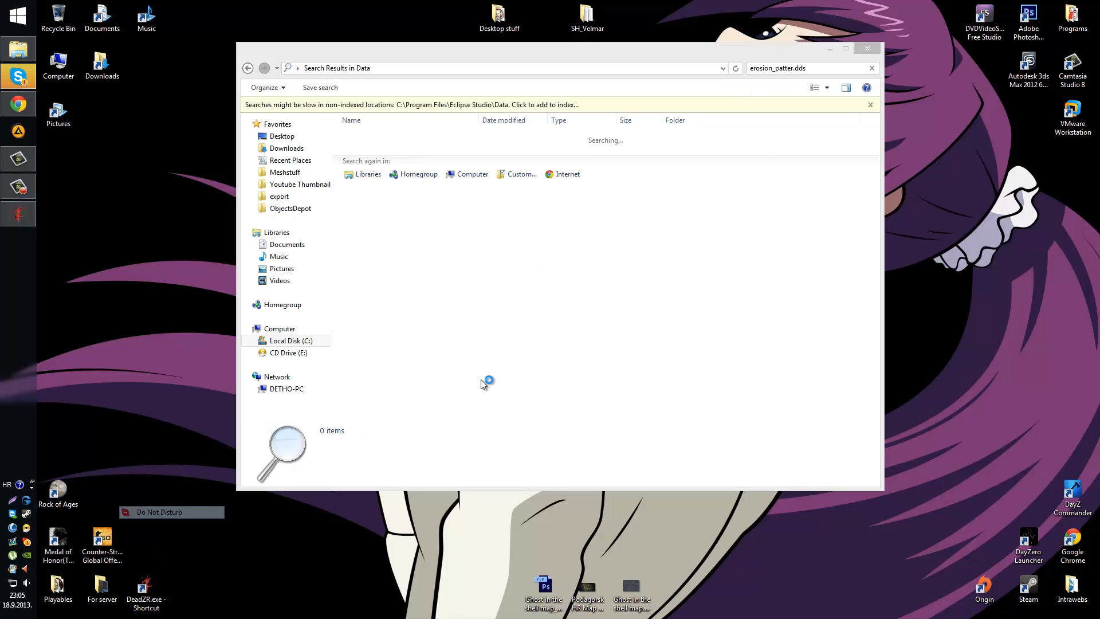
# Search the Data folder for "erosion".
pyautogui.click(814, 68)
pyautogui.write('erosion')
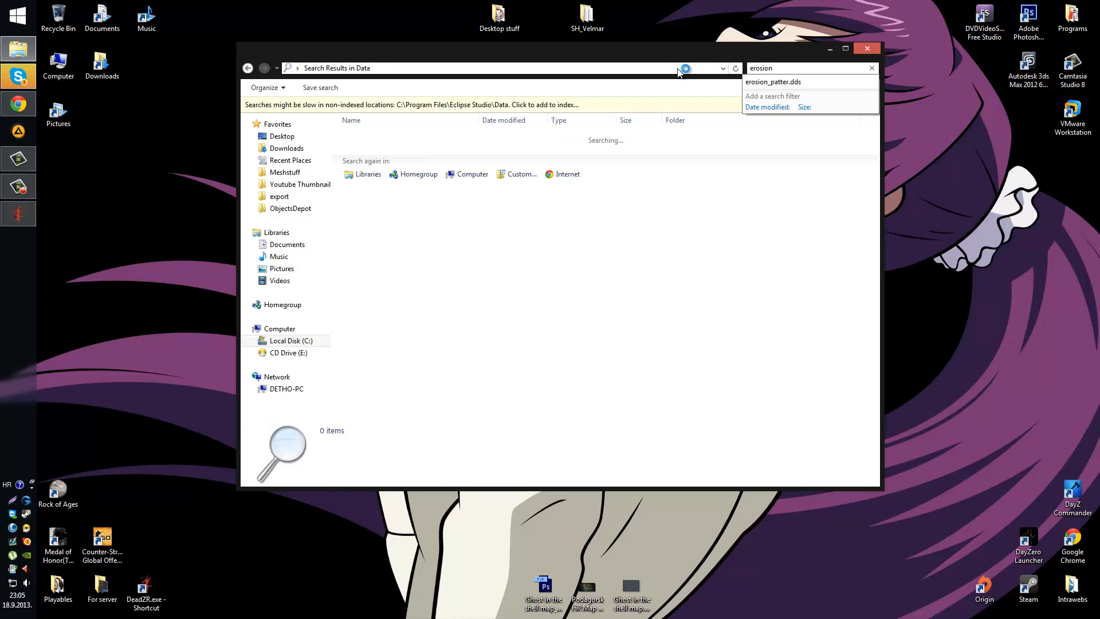
pyautogui.press('Return')
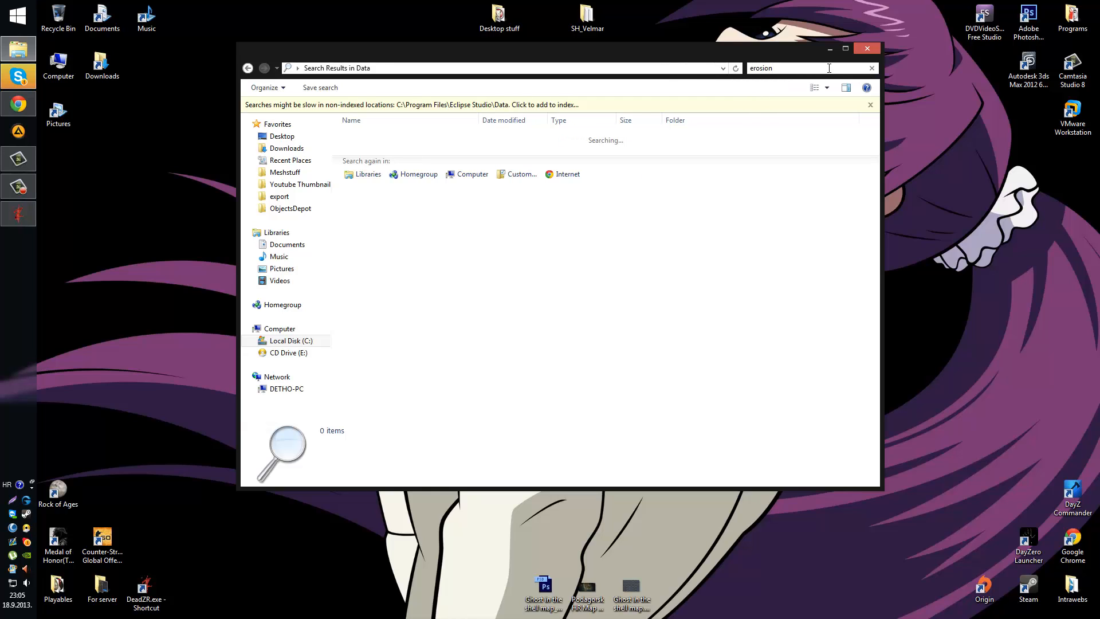
# Preview erosion_pattern.dds in the search results and open it in Photoshop.
pyautogui.click(394, 150)
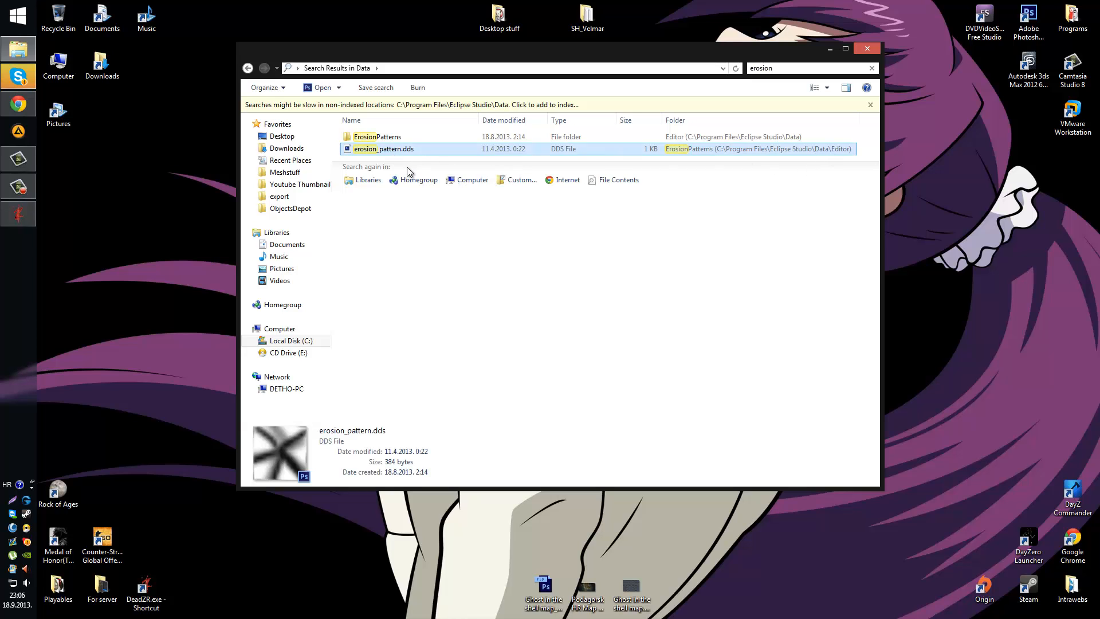
pyautogui.rightClick(411, 152)
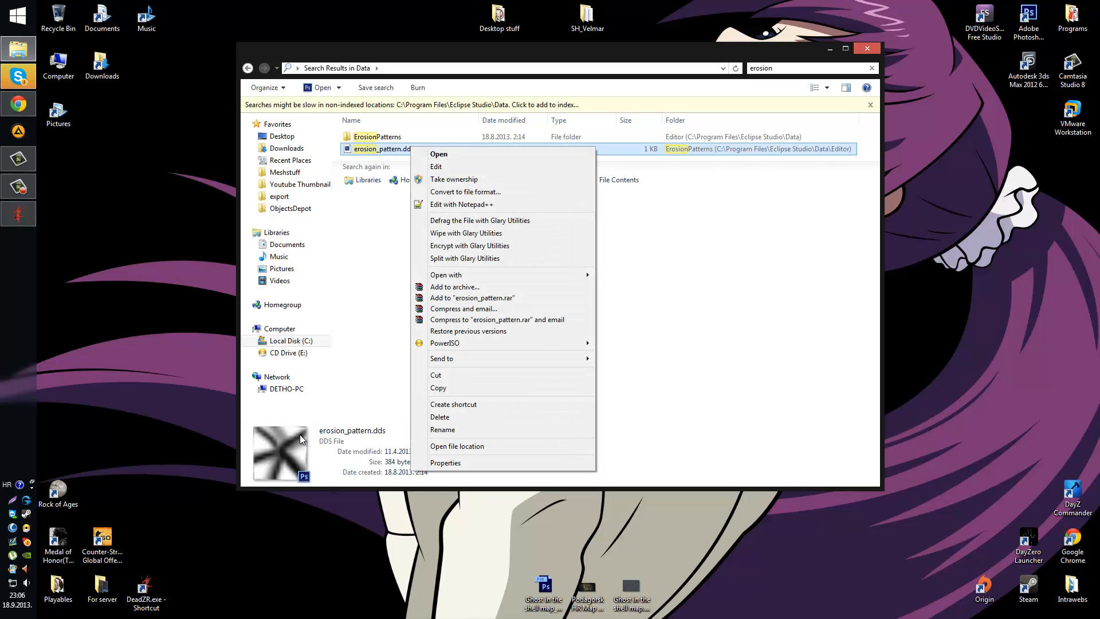
pyautogui.click(368, 224)
pyautogui.doubleClick(385, 148)
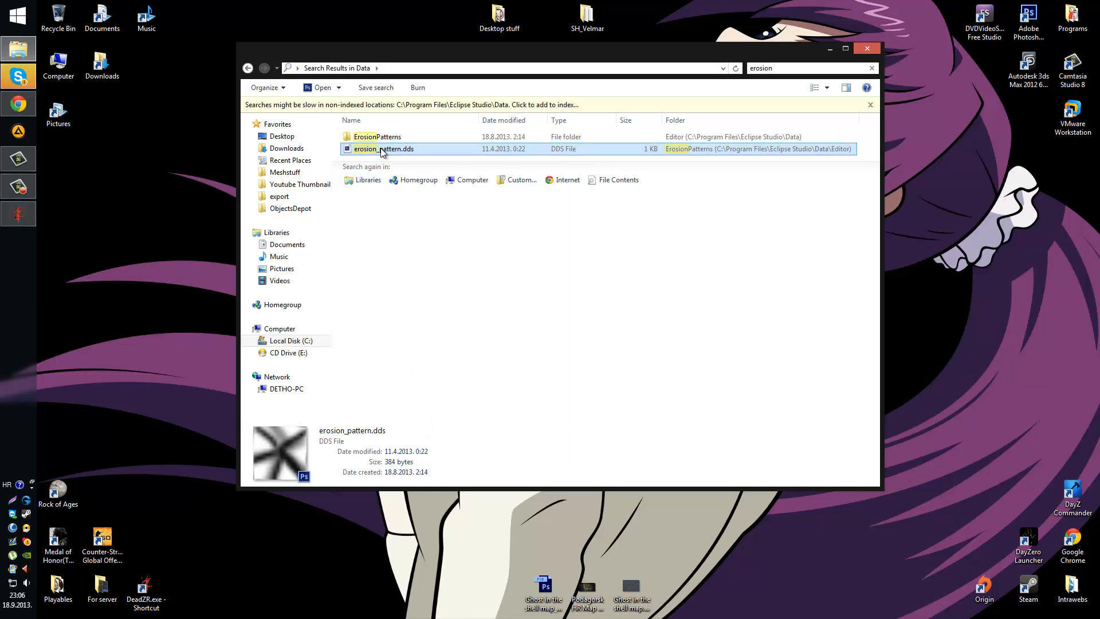
# Look inside the ErosionPatterns folder at its pattern file and return to the search results.
pyautogui.doubleClick(386, 138)
pyautogui.click(407, 121)
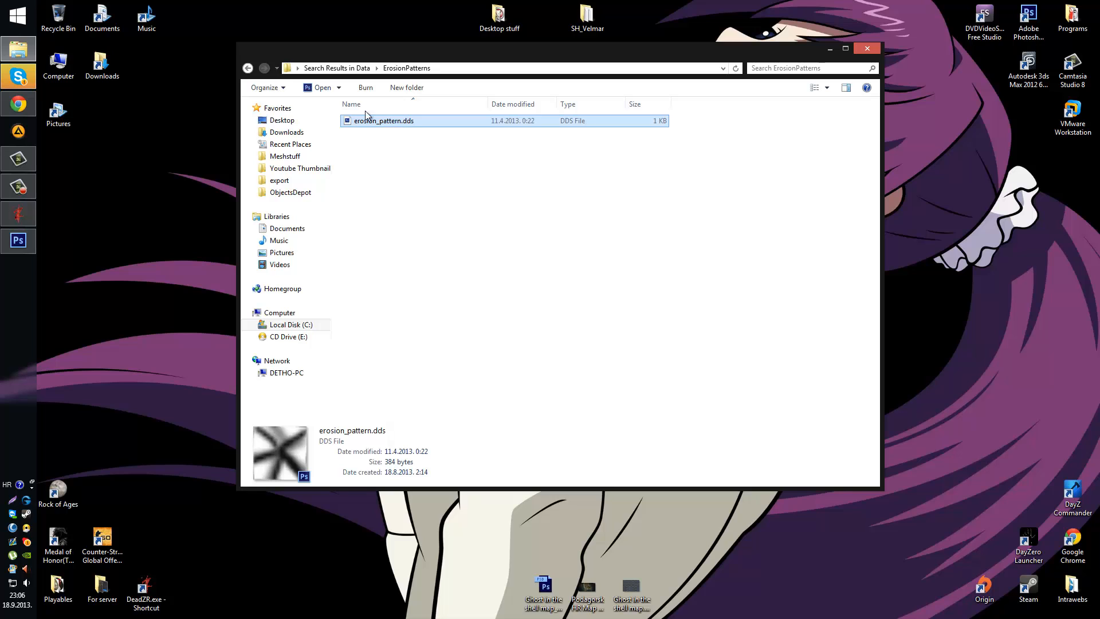
pyautogui.click(247, 68)
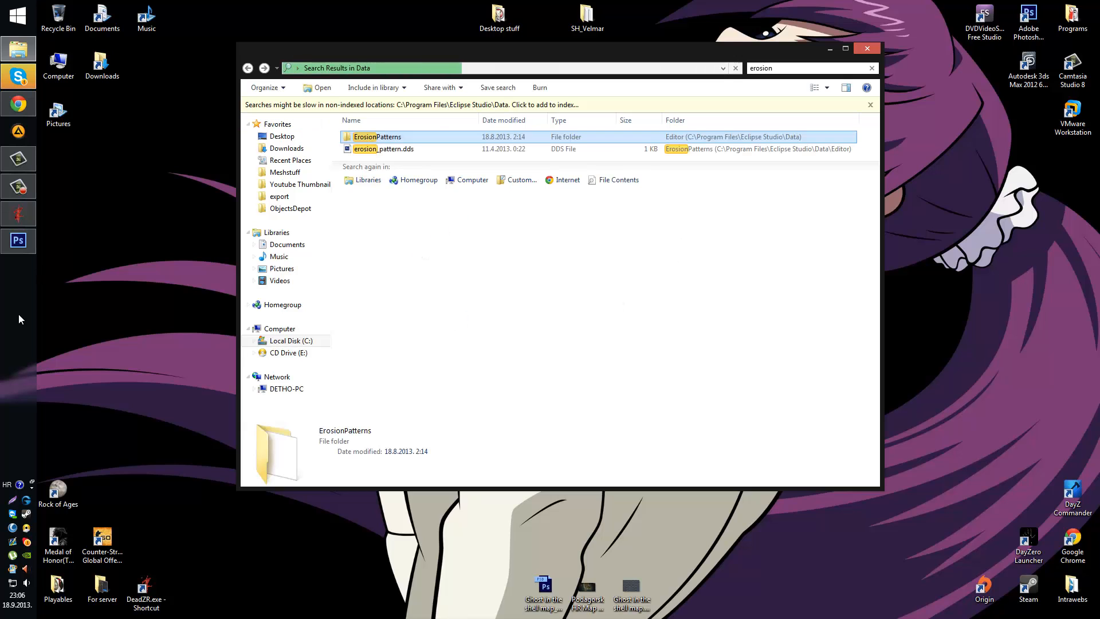
# Switch to Photoshop, examine the erosion_pattern.dds image, and close the program.
pyautogui.click(1, 245)
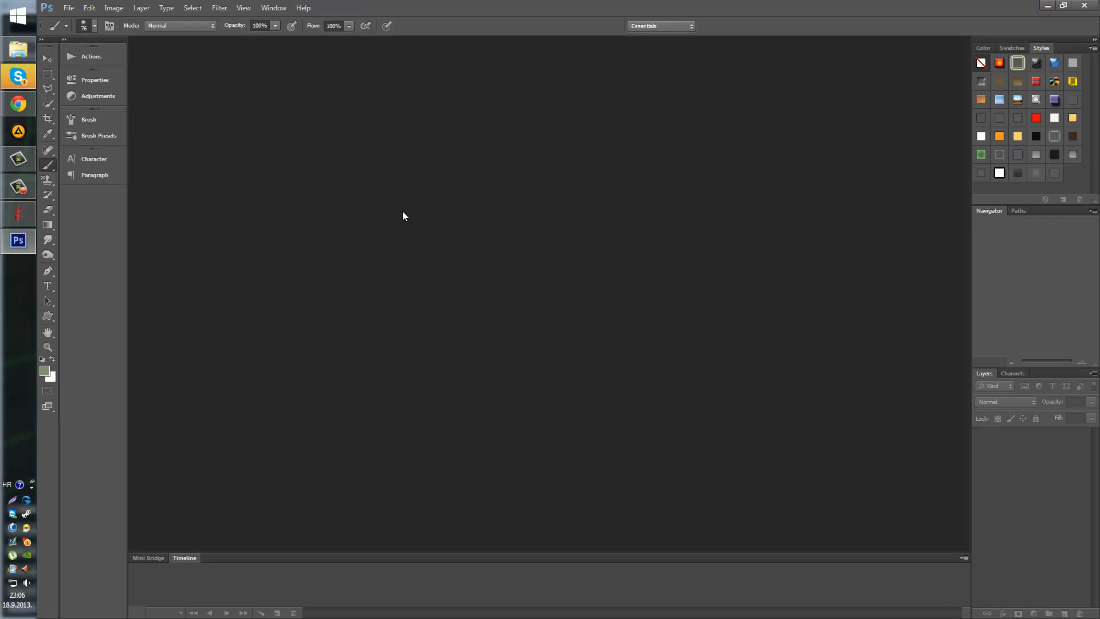
pyautogui.click(609, 282)
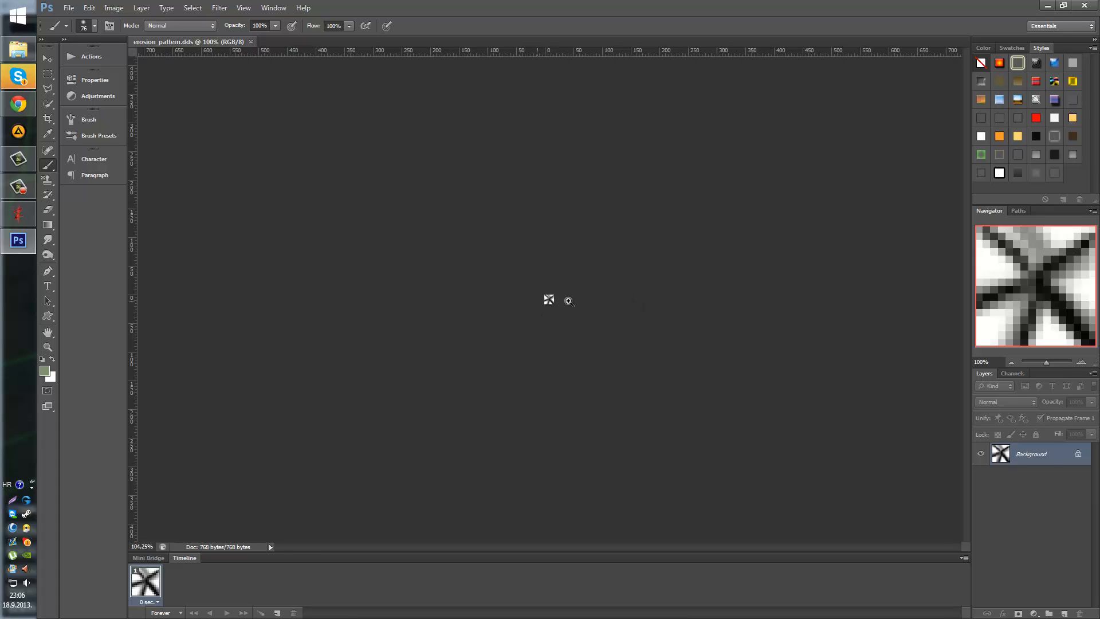
pyautogui.moveTo(568, 300)
pyautogui.mouseDown()
pyautogui.moveTo(712, 298)
pyautogui.moveTo(561, 310)
pyautogui.mouseUp()
pyautogui.click(561, 310)
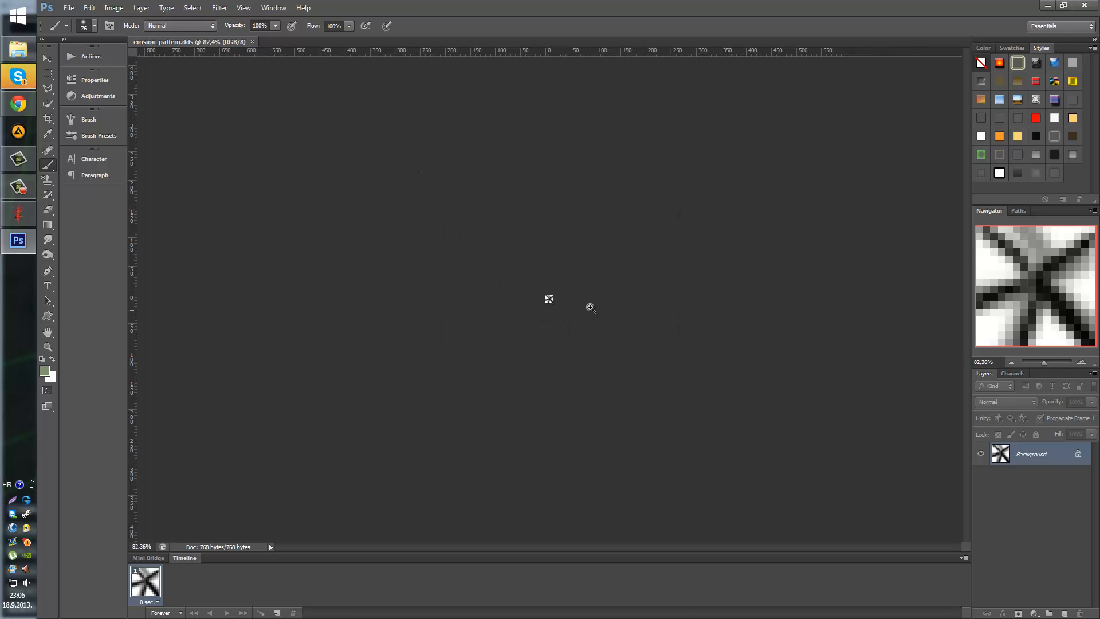
pyautogui.click(1085, 5)
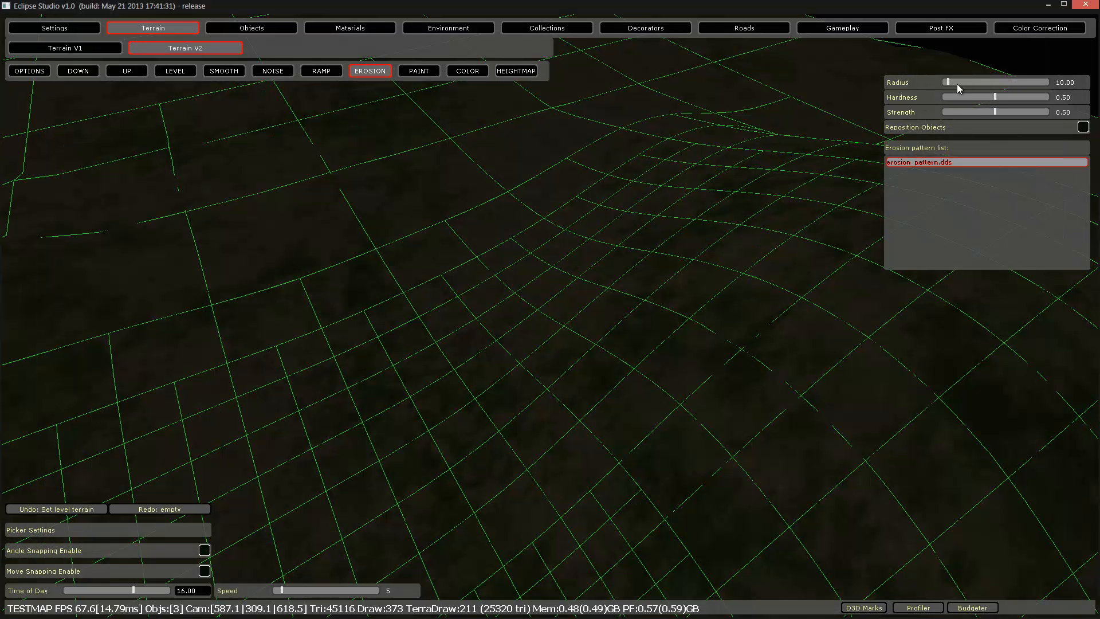
# Erode the hillside in Eclipse Studio using the erosion pattern with a brush radius of 93.52.
pyautogui.click(603, 321)
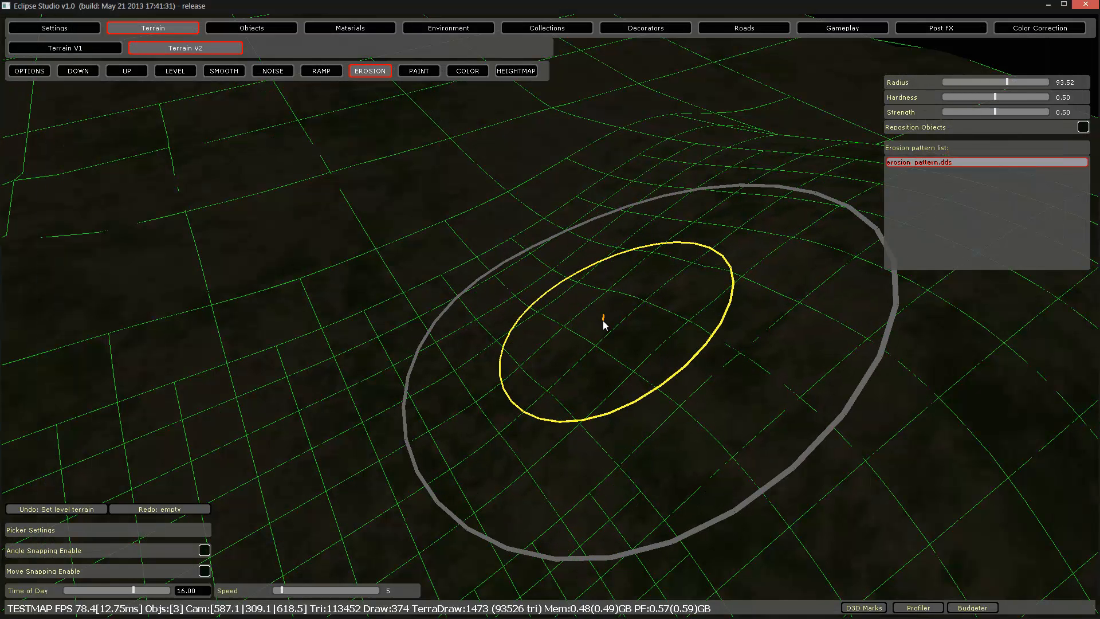
pyautogui.moveTo(603, 321); pyautogui.dragTo(604, 321)
pyautogui.moveTo(604, 320); pyautogui.dragTo(625, 326, button='right')
pyautogui.press('w')
pyautogui.press('s')
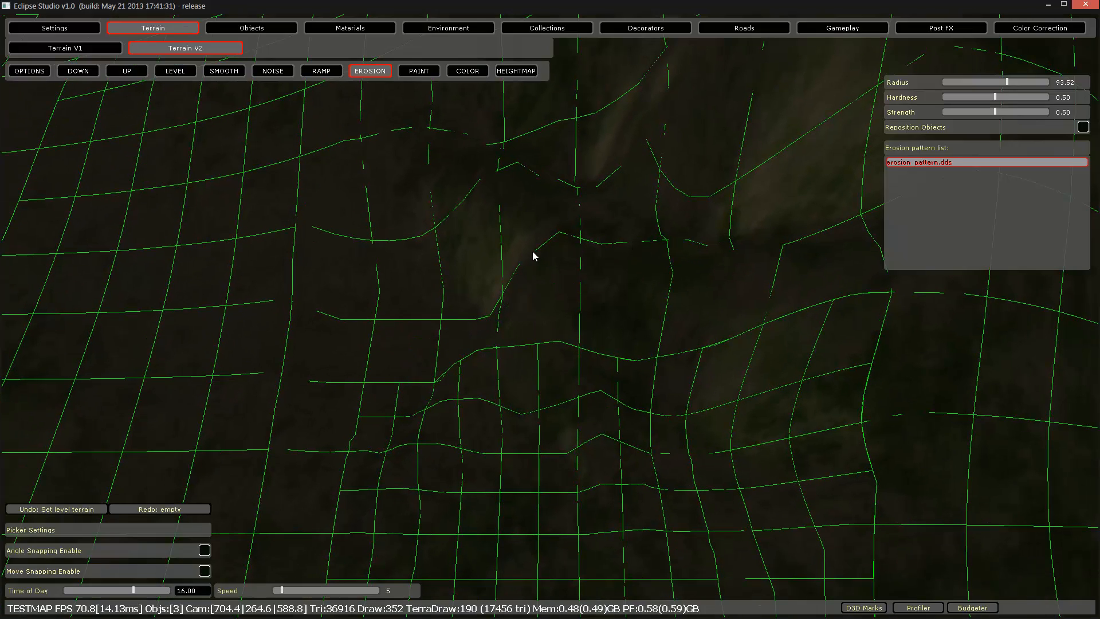
# Switch back to the file search results and open the ErosionPatterns folder to preview erosion_pattern.dds.
pyautogui.hotkey('alt', 'Tab')
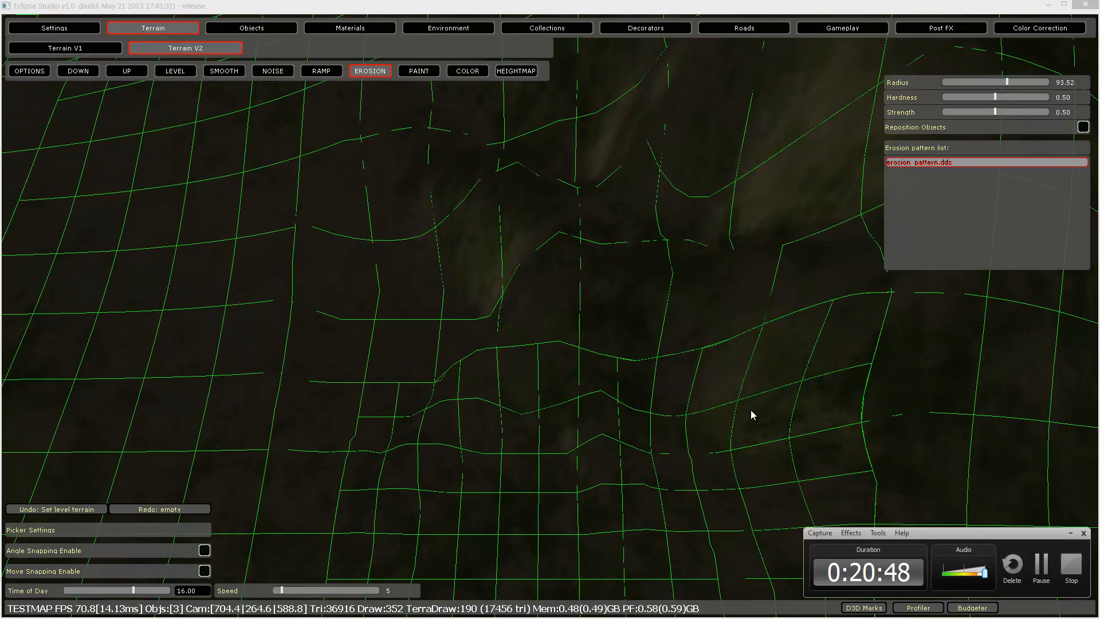
pyautogui.hotkey('alt', 'Tab')
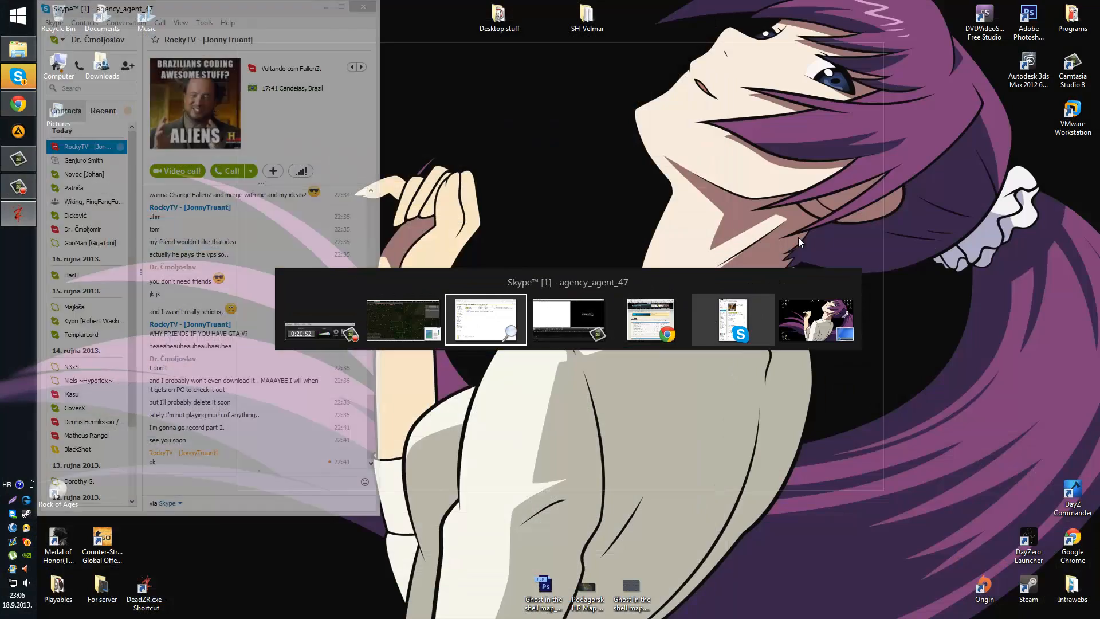
pyautogui.click(486, 319)
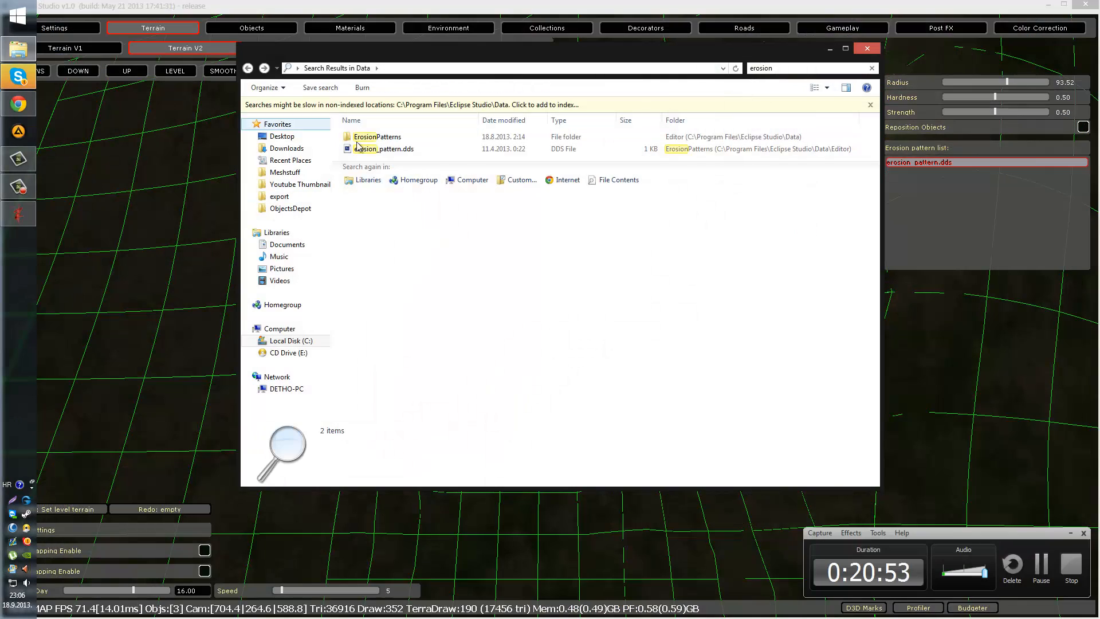
pyautogui.click(403, 150)
pyautogui.doubleClick(375, 137)
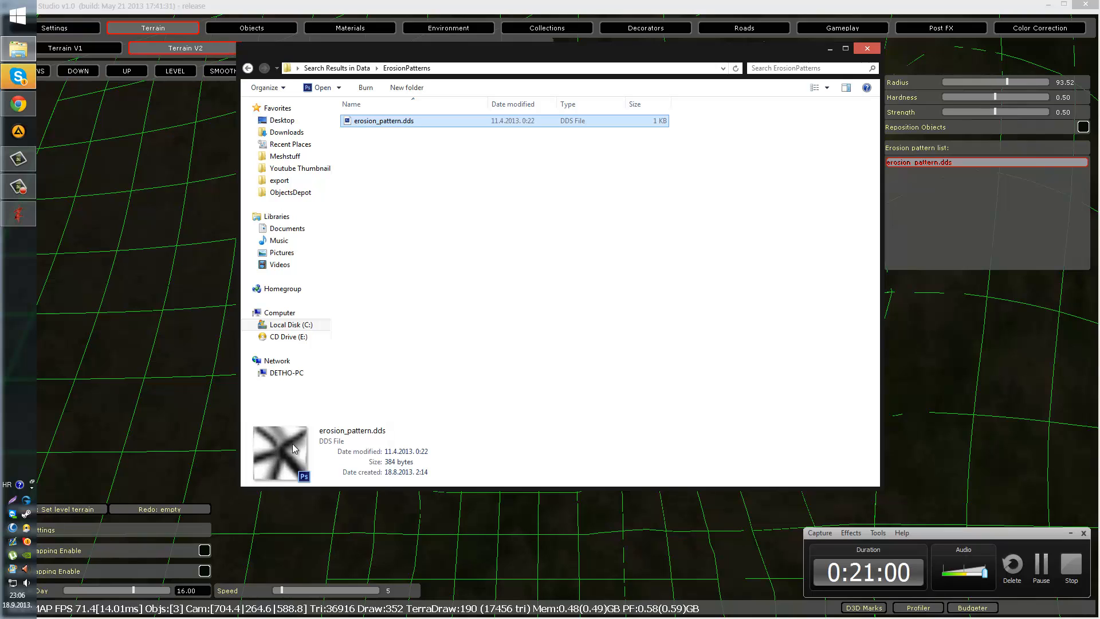
# Close the ErosionPatterns folder window and return to the eroded hillside in Eclipse Studio.
pyautogui.click(474, 324)
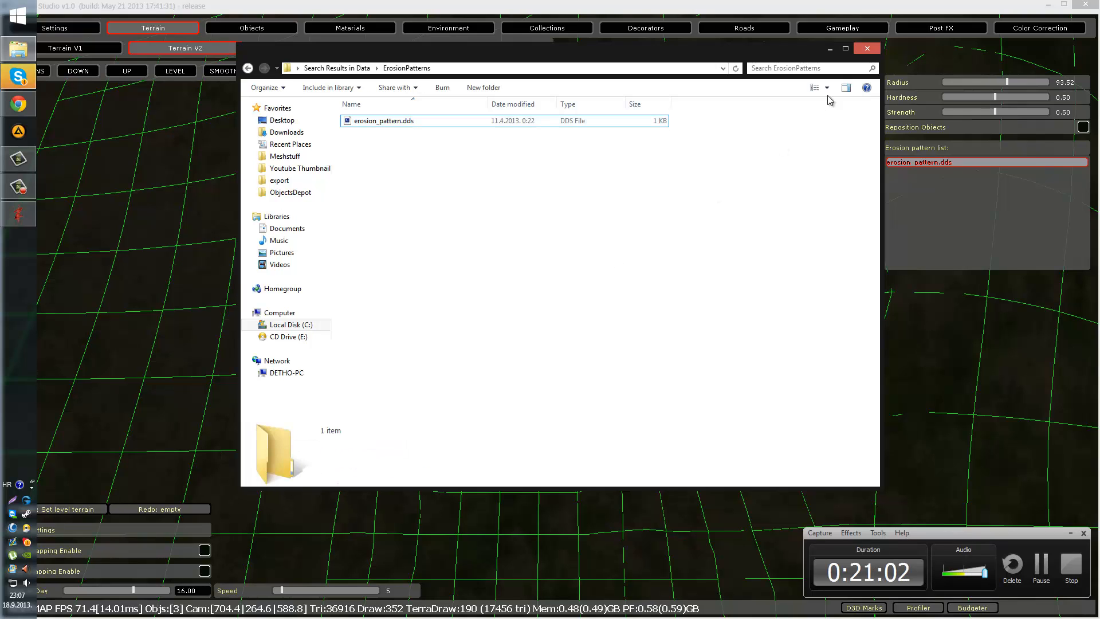
pyautogui.click(867, 49)
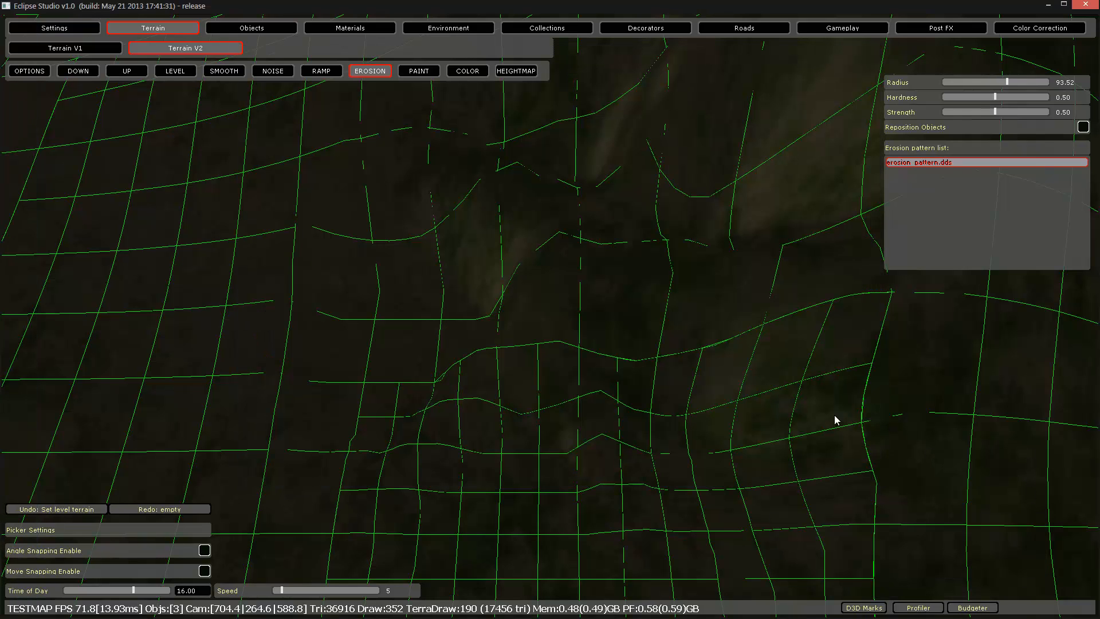
pyautogui.press('Tab')
pyautogui.press('s')
pyautogui.moveTo(530, 302); pyautogui.dragTo(530, 302, button='right')
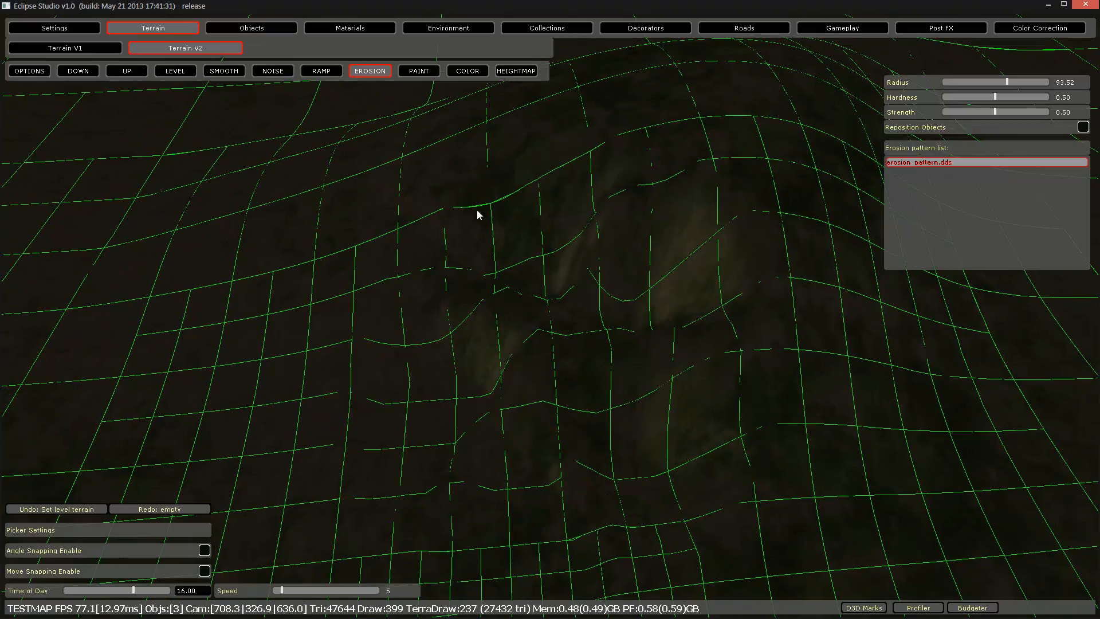
# Switch to the terrain Paint tool and add fourteen new layers below the Base Layer.
pyautogui.click(418, 72)
pyautogui.moveTo(527, 212); pyautogui.dragTo(527, 214, button='right')
pyautogui.press('s')
pyautogui.moveTo(627, 228); pyautogui.dragTo(607, 202, button='right')
pyautogui.press('a')
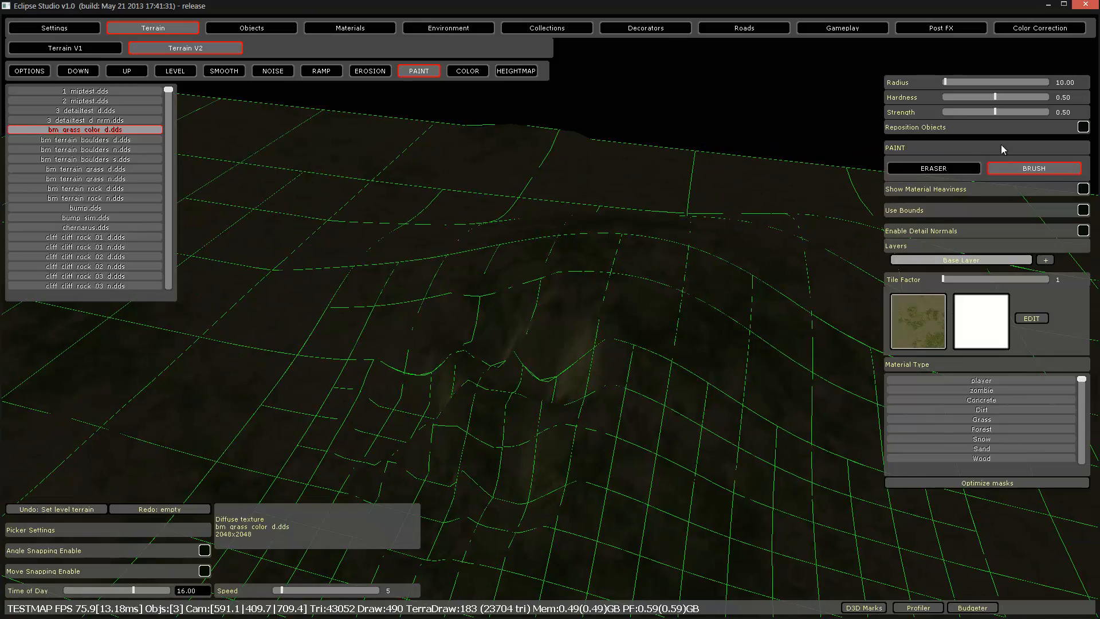
pyautogui.press('s')
pyautogui.moveTo(435, 155); pyautogui.dragTo(435, 156, button='right')
pyautogui.click(1046, 260)
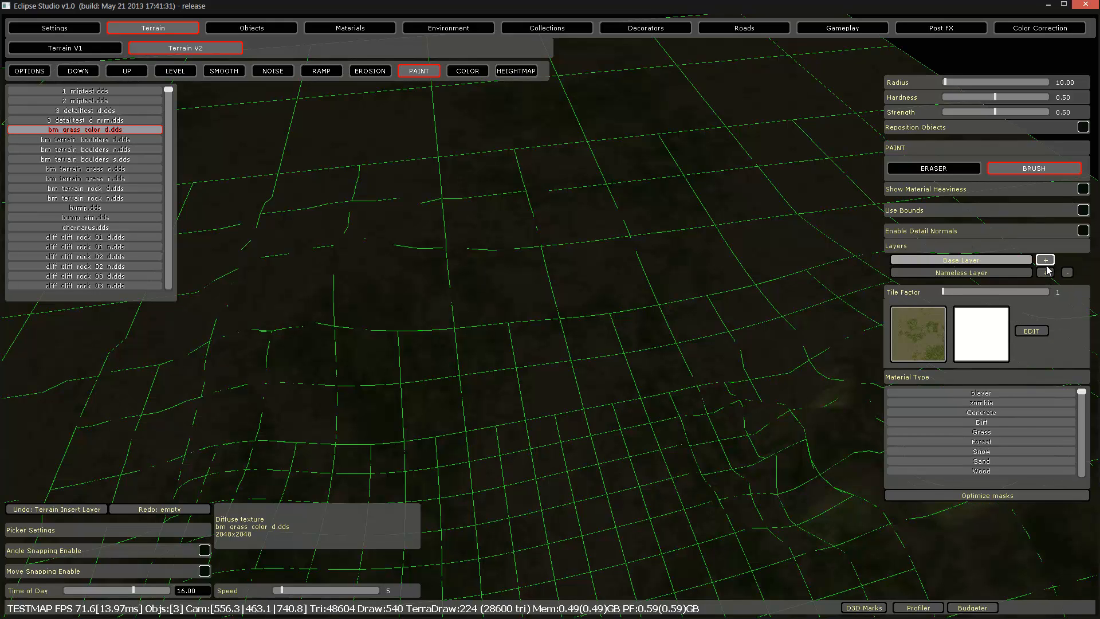
pyautogui.click(1046, 273)
pyautogui.click(1045, 285)
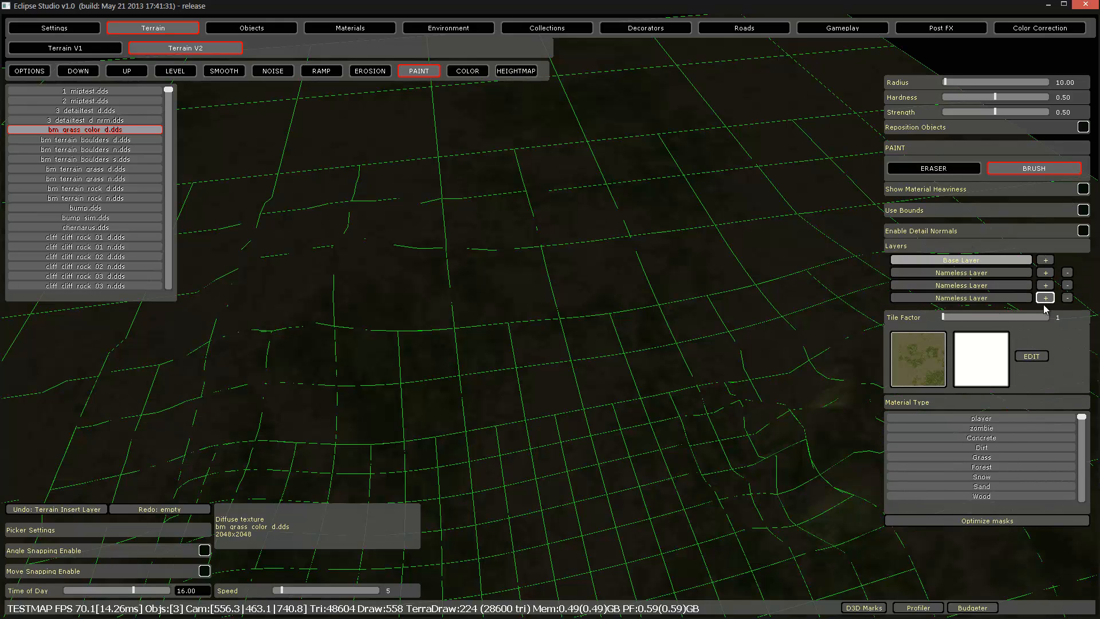
pyautogui.click(1046, 298)
pyautogui.click(1045, 310)
pyautogui.click(1045, 323)
pyautogui.click(1046, 336)
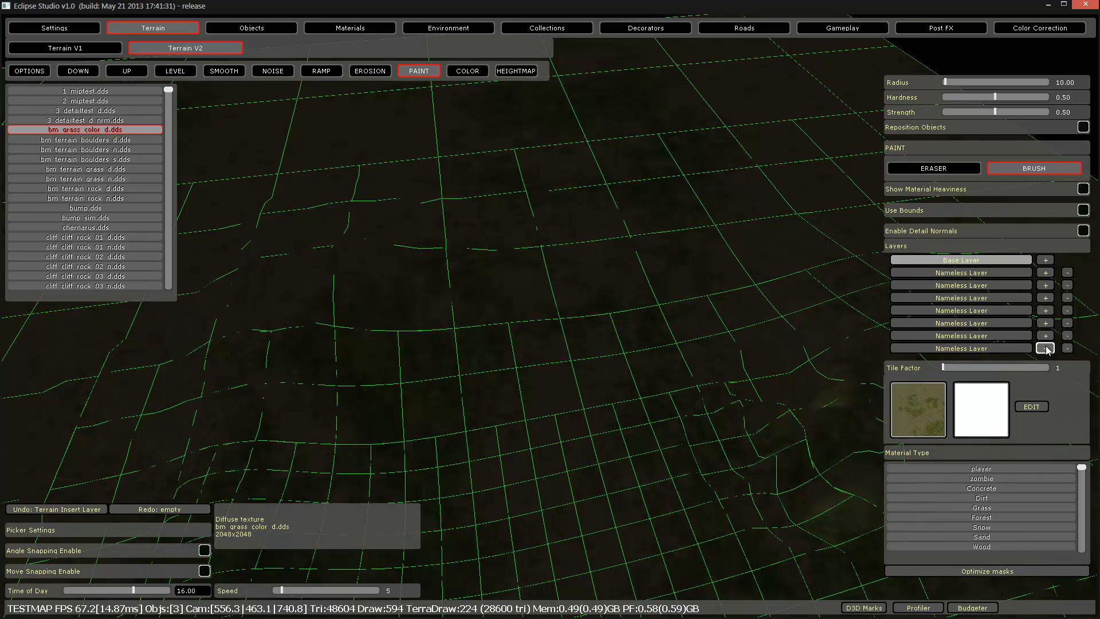
pyautogui.click(1046, 349)
pyautogui.click(1045, 365)
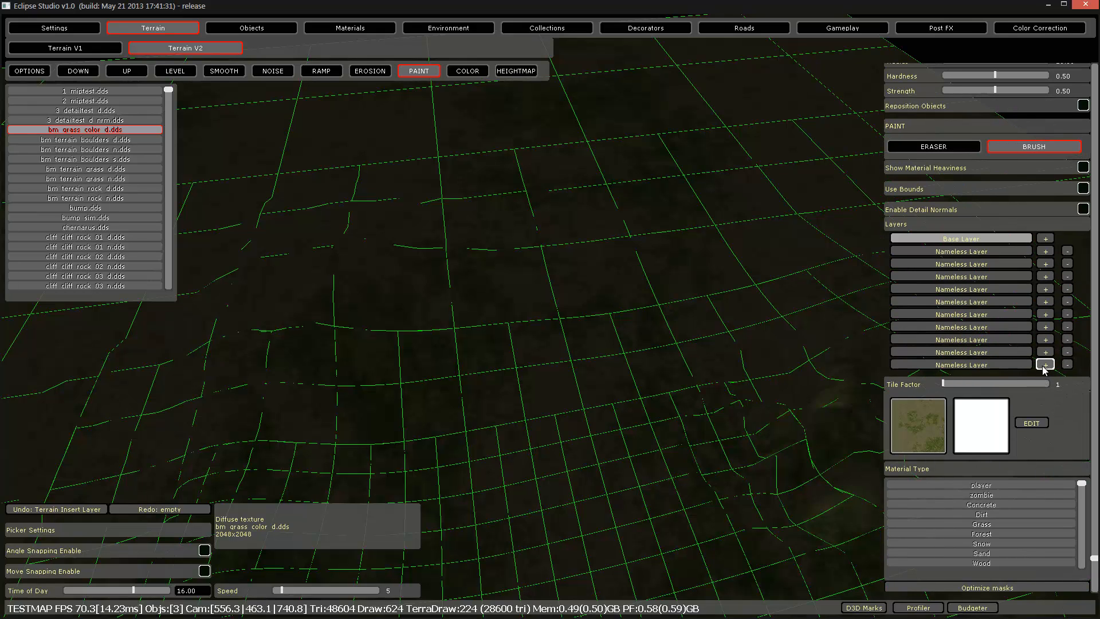
pyautogui.click(1045, 365)
pyautogui.click(1045, 365)
pyautogui.click(1043, 368)
pyautogui.click(1043, 367)
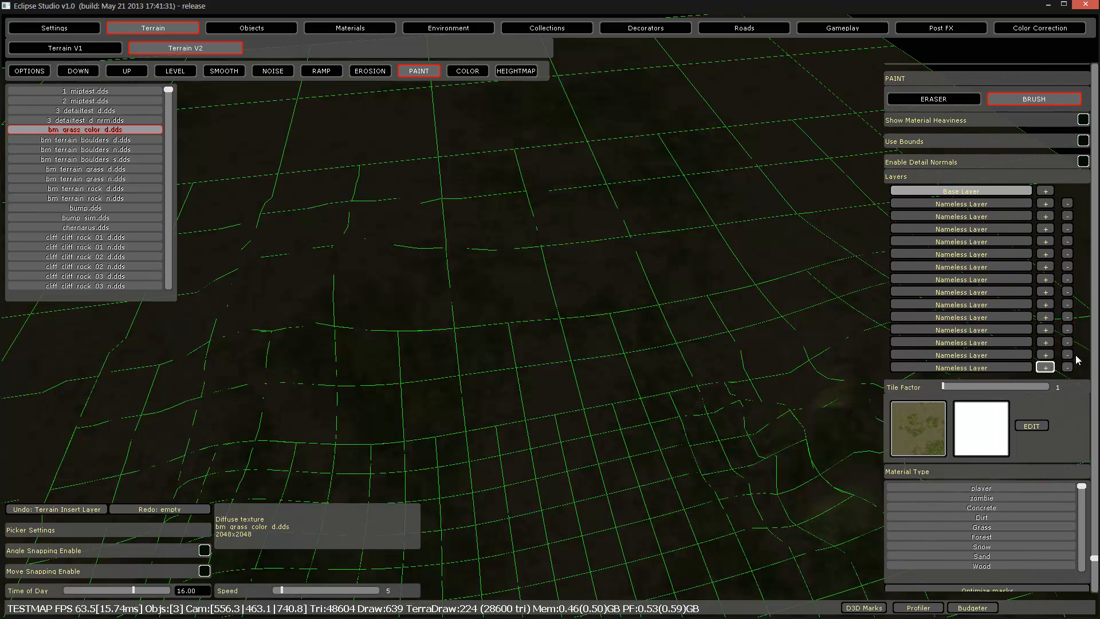
pyautogui.moveTo(1096, 361); pyautogui.dragTo(1095, 67)
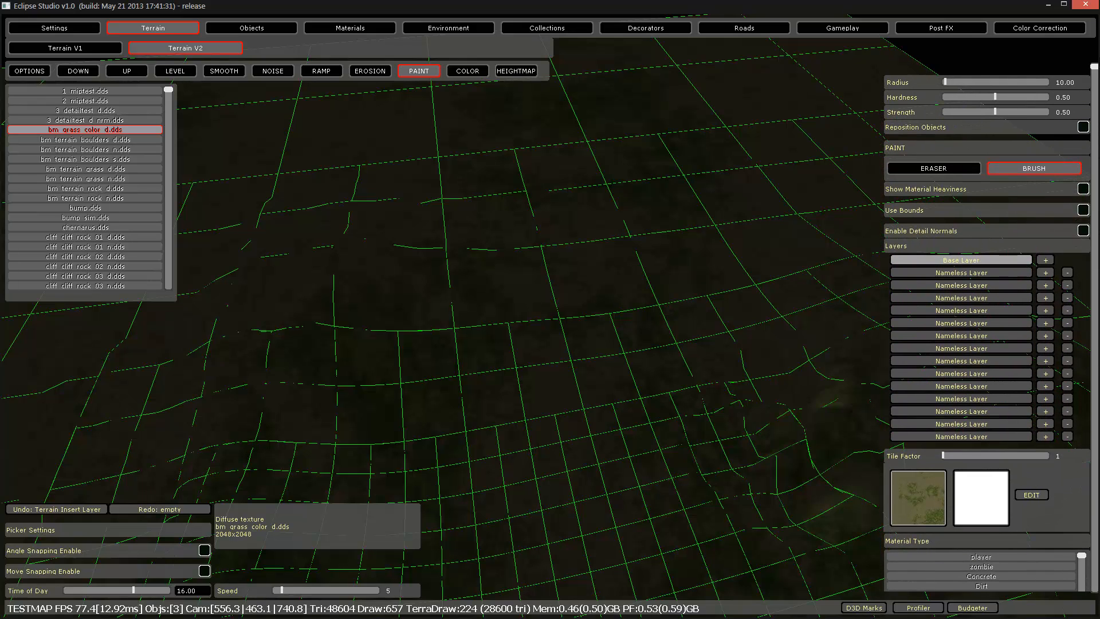
# Give the first Nameless Layer cliff_cliff_rock_01_d.dds as its diffuse texture and cliff_cliff_rock_01_n.dds as its normal texture.
pyautogui.click(963, 274)
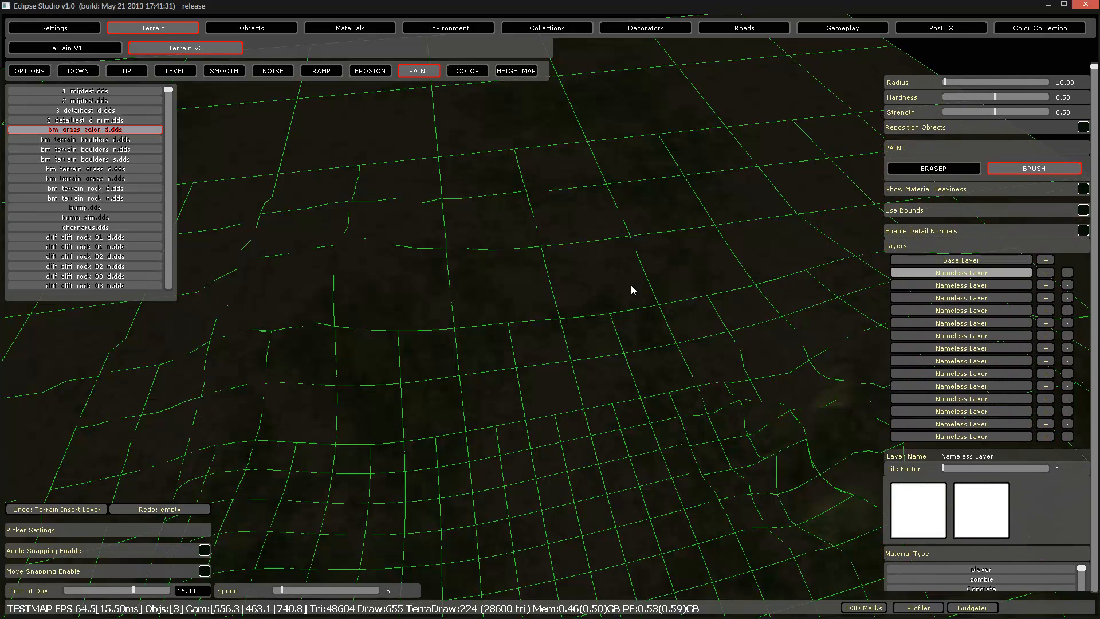
pyautogui.click(112, 236)
pyautogui.click(110, 228)
pyautogui.click(85, 243)
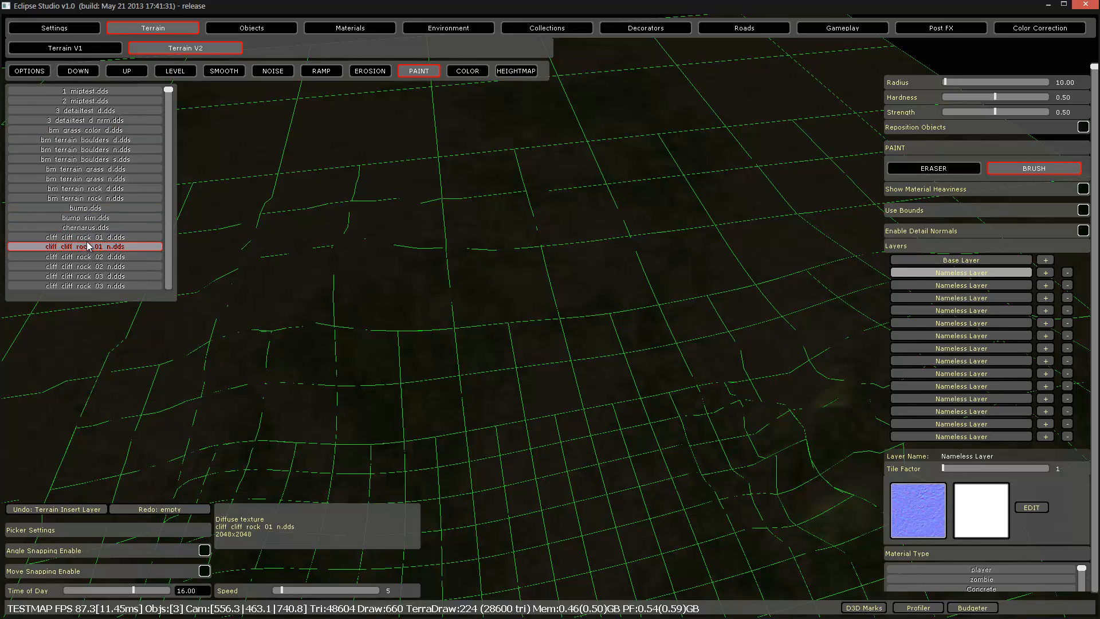
pyautogui.click(126, 236)
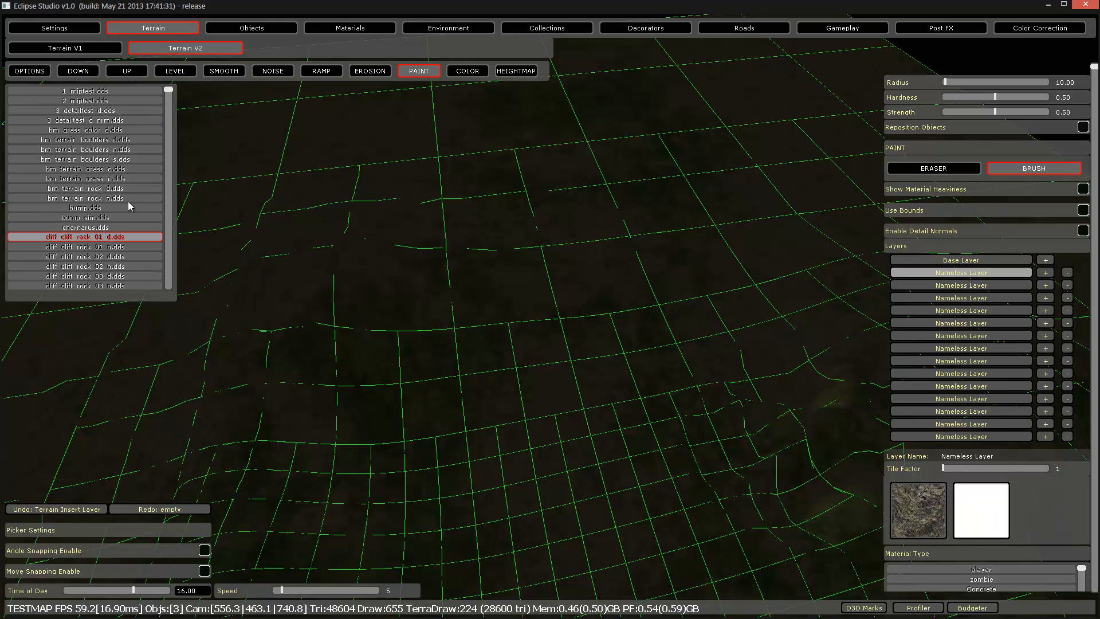
pyautogui.click(109, 247)
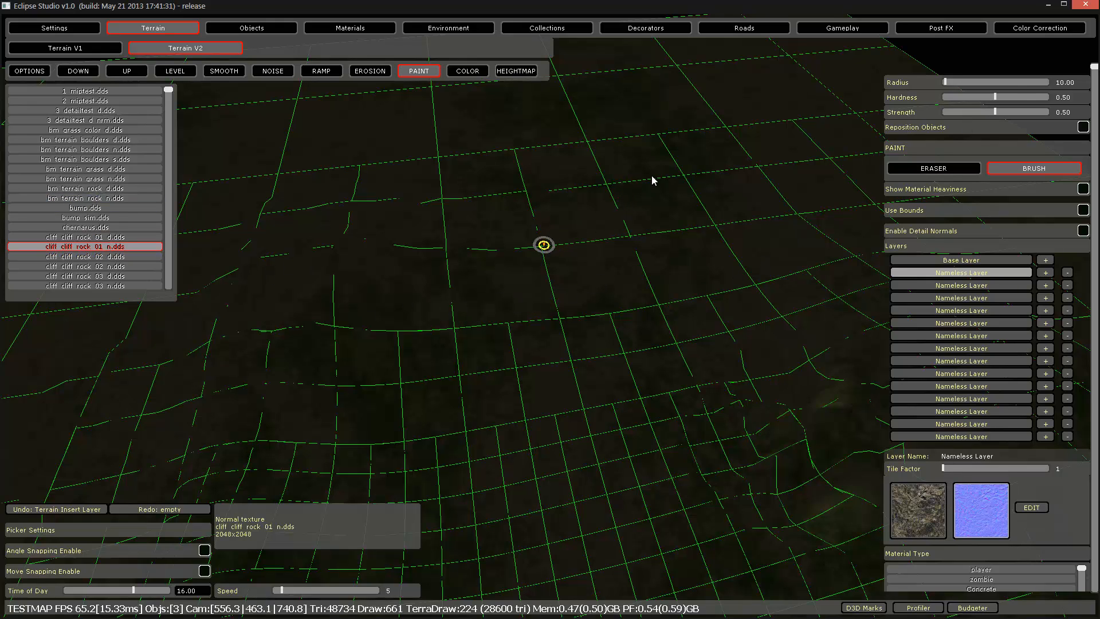
# Paint the rock layer over the hillside with a brush of radius 53.02, hardness 0.77 and strength 0.76.
pyautogui.moveTo(956, 83)
pyautogui.mouseDown()
pyautogui.moveTo(980, 98)
pyautogui.moveTo(966, 98)
pyautogui.mouseUp()
pyautogui.moveTo(613, 286)
pyautogui.mouseDown()
pyautogui.moveTo(570, 307)
pyautogui.moveTo(559, 405)
pyautogui.moveTo(643, 343)
pyautogui.moveTo(599, 179)
pyautogui.moveTo(658, 528)
pyautogui.moveTo(659, 214)
pyautogui.moveTo(521, 473)
pyautogui.moveTo(464, 242)
pyautogui.mouseUp()
pyautogui.moveTo(467, 458); pyautogui.dragTo(452, 246)
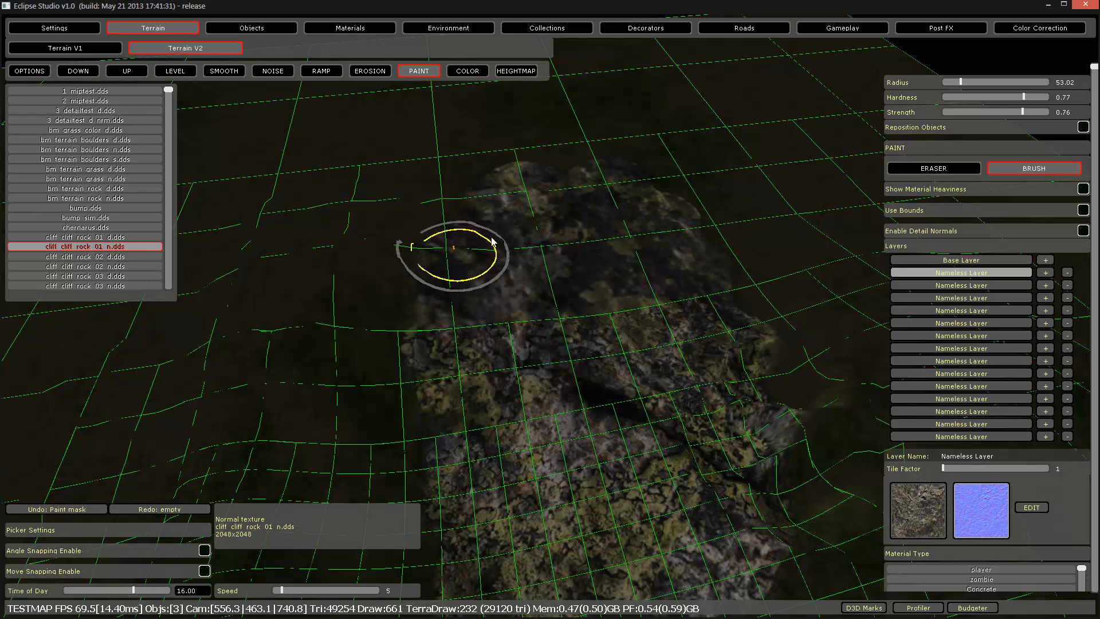
# Set the rock layer's tile factor to 400.
pyautogui.press('w')
pyautogui.moveTo(496, 242)
pyautogui.mouseDown(button='right')
pyautogui.moveTo(502, 254)
pyautogui.moveTo(518, 248)
pyautogui.mouseUp(button='right')
pyautogui.press('w')
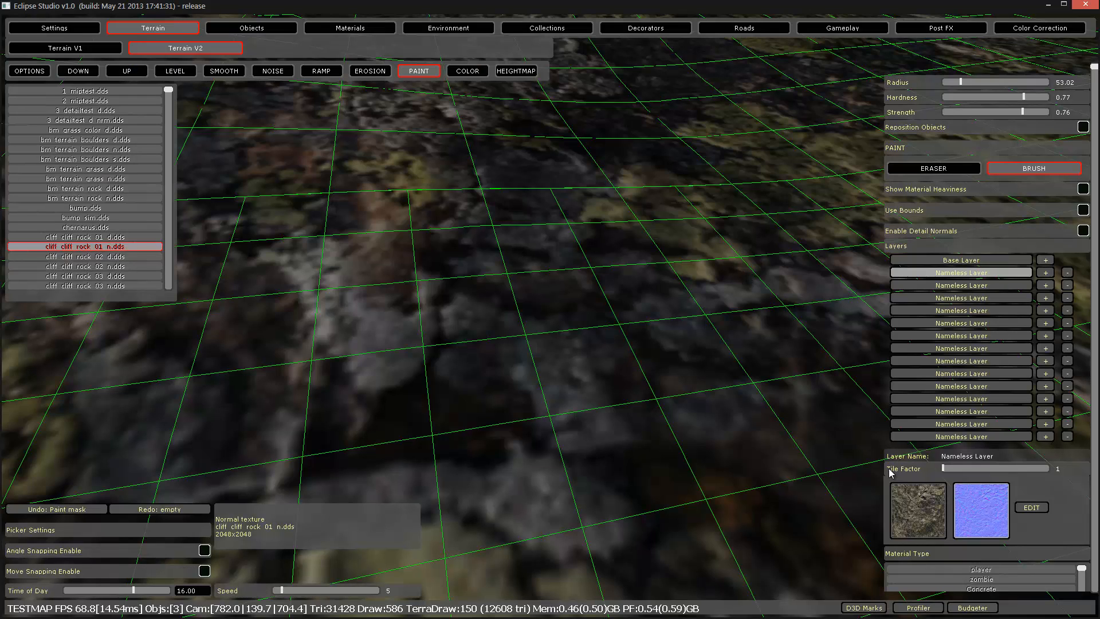
pyautogui.moveTo(944, 471)
pyautogui.mouseDown()
pyautogui.moveTo(990, 474)
pyautogui.moveTo(948, 473)
pyautogui.mouseUp()
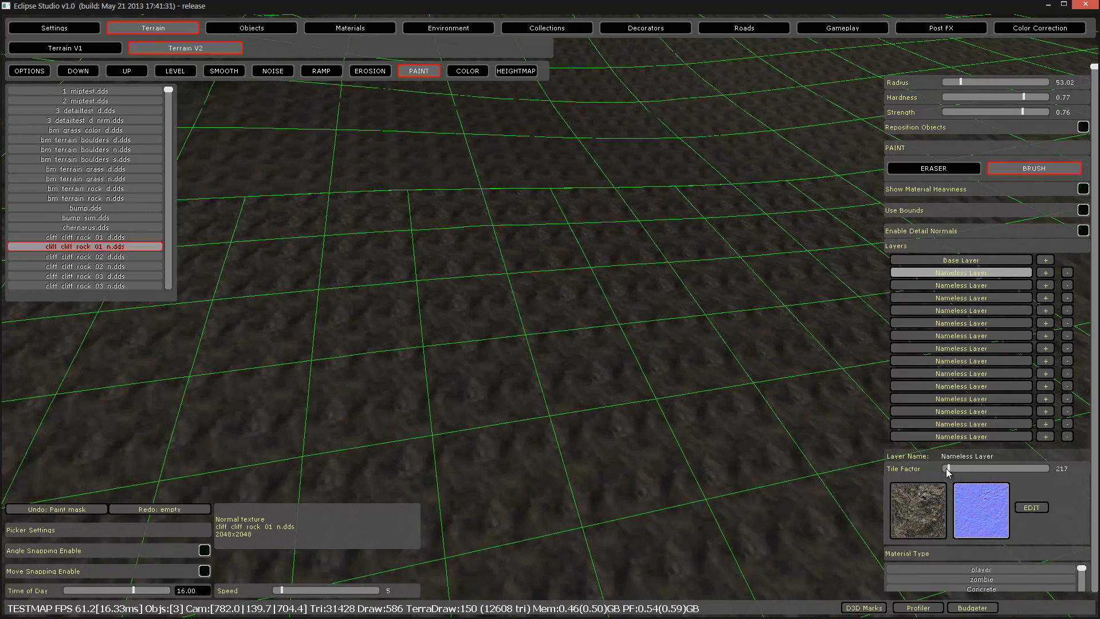
pyautogui.press('s')
pyautogui.moveTo(598, 360); pyautogui.dragTo(596, 360, button='right')
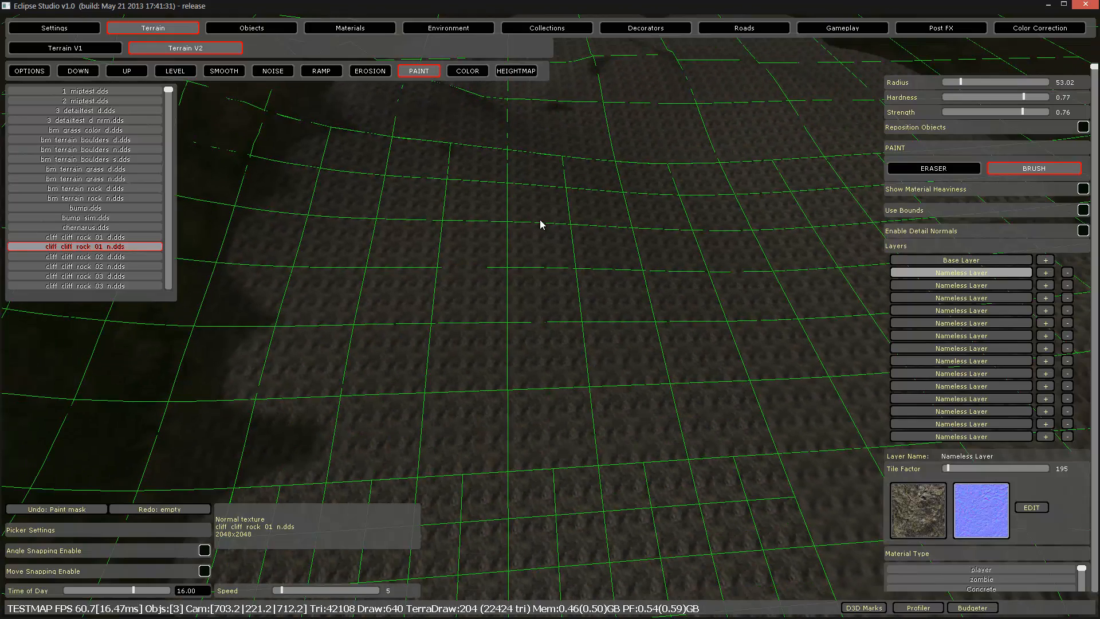
pyautogui.rightClick(1067, 475)
pyautogui.click(1059, 469)
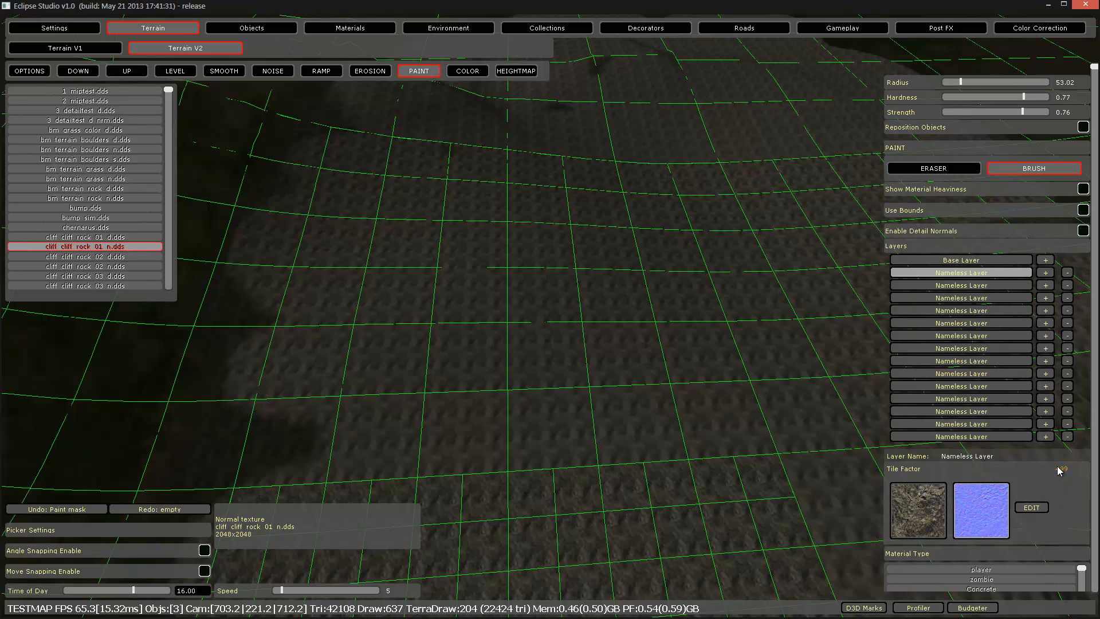
pyautogui.moveTo(1059, 467); pyautogui.dragTo(582, 367, button='right')
pyautogui.press('w')
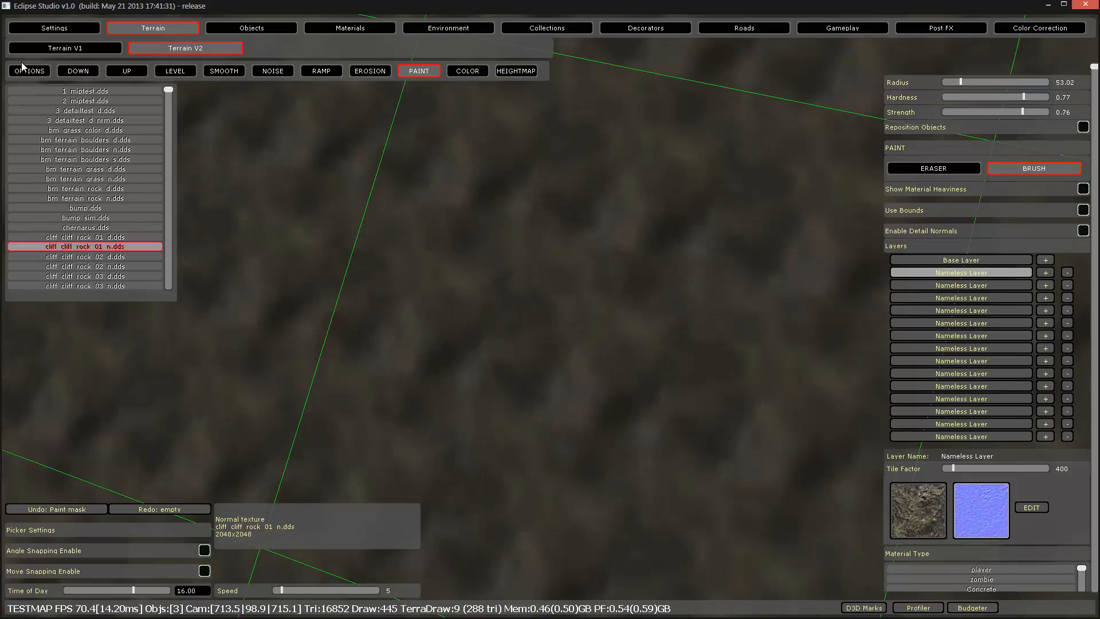
# Open the Terrain V2 options and set the Tile Vertex Size to 1.
pyautogui.click(23, 67)
pyautogui.click(995, 316)
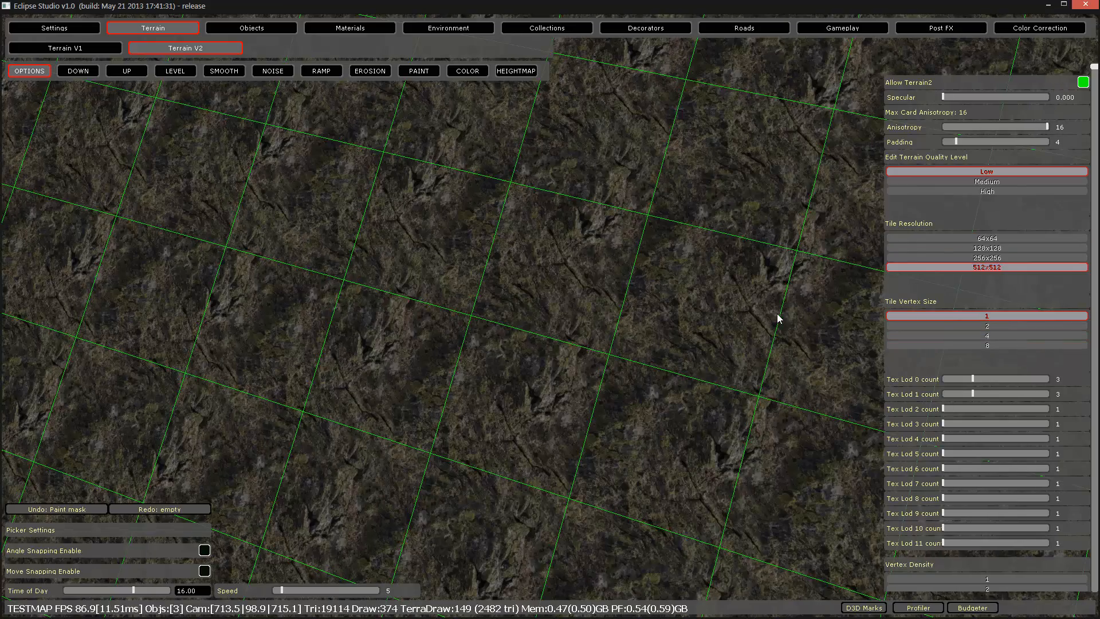
pyautogui.press('w')
pyautogui.moveTo(695, 311); pyautogui.dragTo(695, 310, button='right')
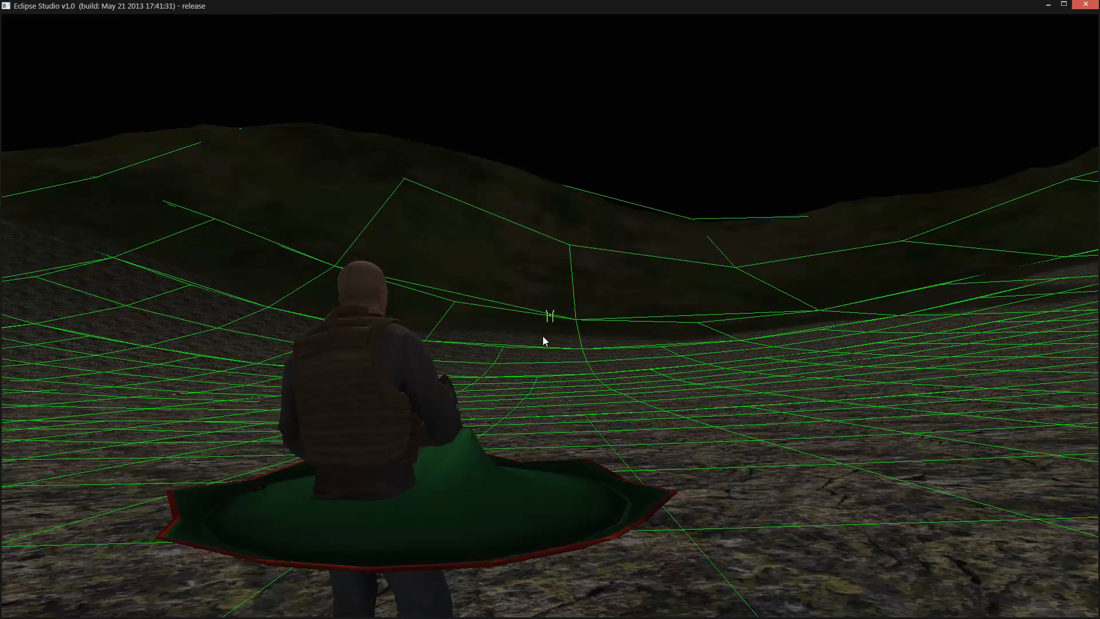
# Walk the character over the rock-painted ground in first-person view to examine the texture up close, and leave the game view.
pyautogui.press('c')
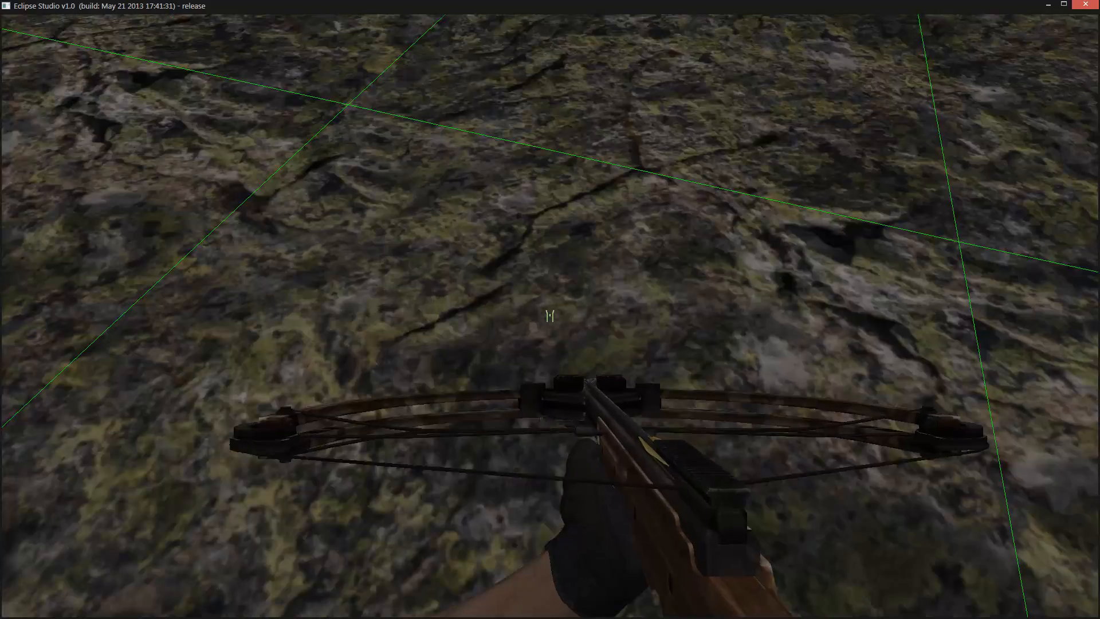
pyautogui.press('w')
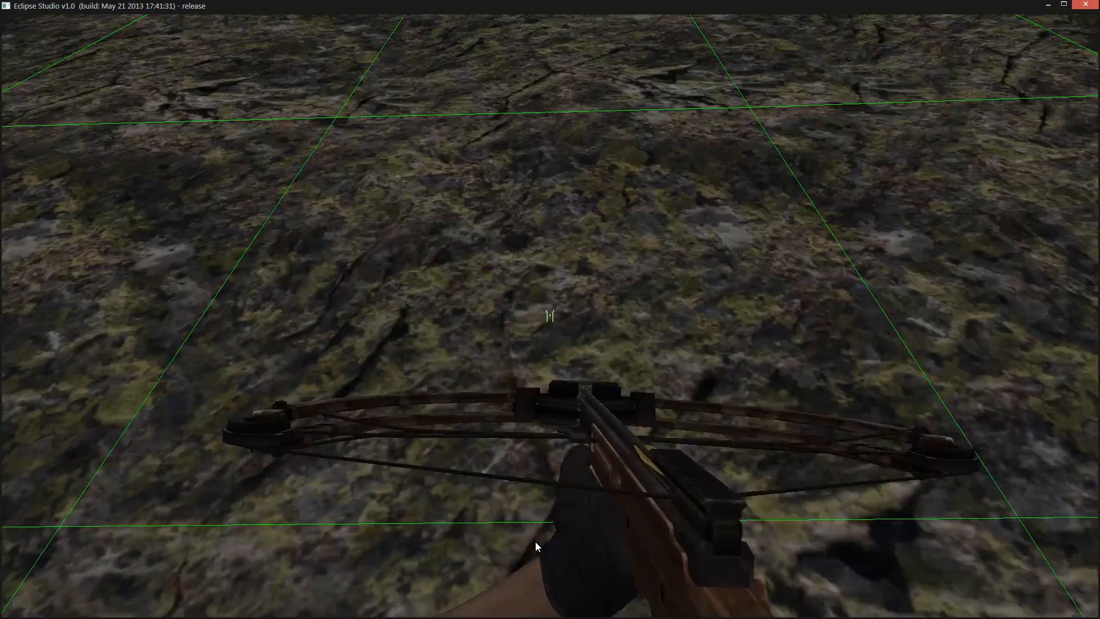
pyautogui.press('w')
pyautogui.click(536, 542)
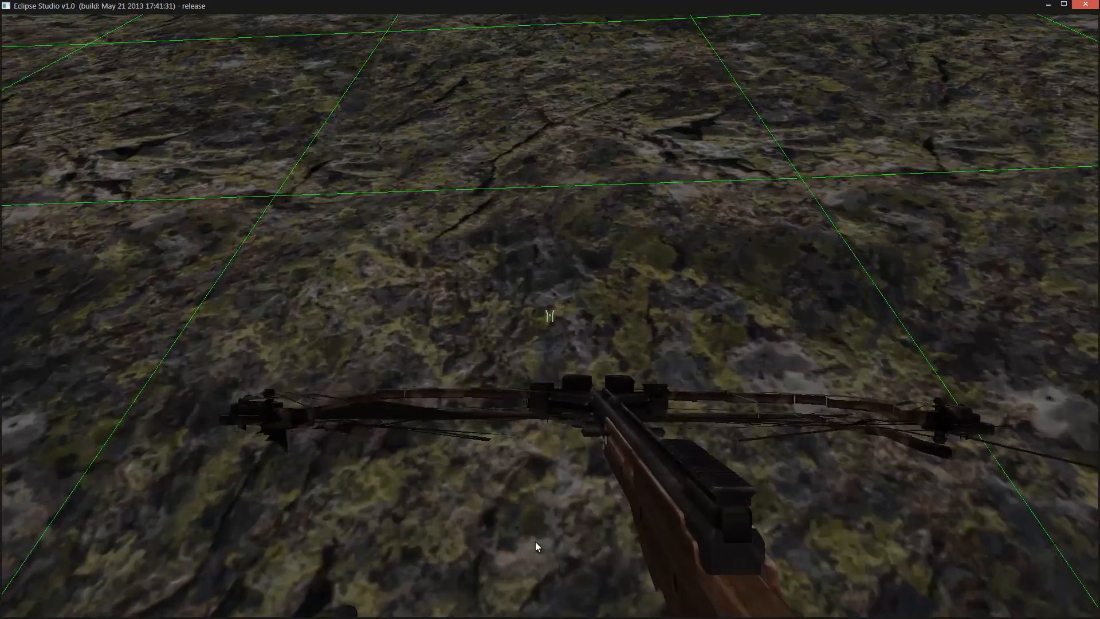
pyautogui.press('w')
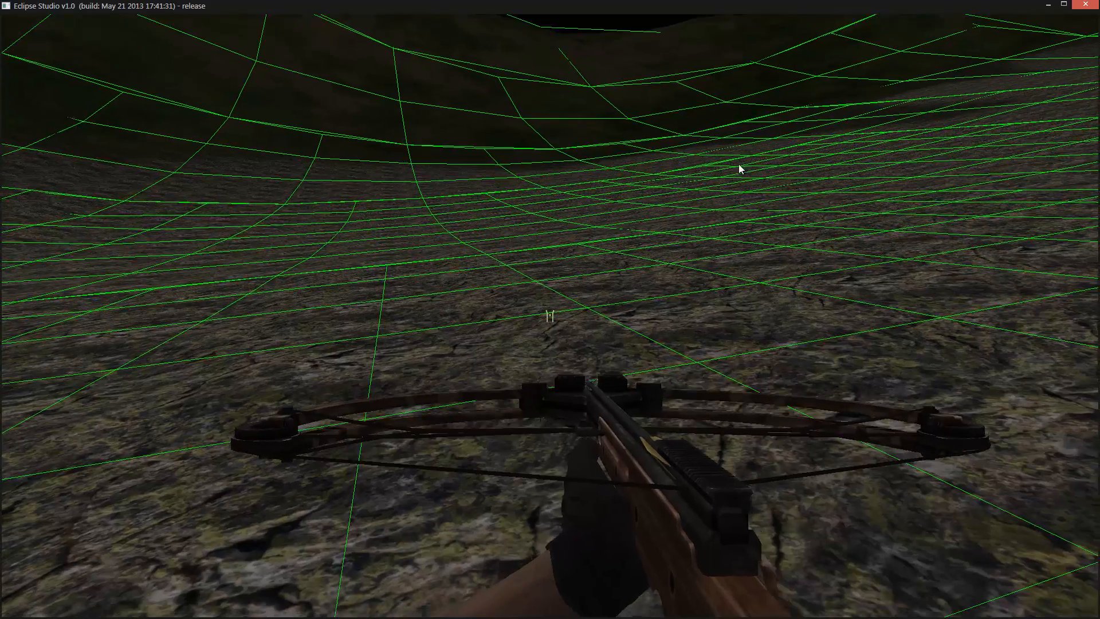
pyautogui.press('F1')
# Set the Low quality level's Tile Vertex Size to 2 and Tile Resolution to 256x256, and switch the edited quality level to Medium.
pyautogui.moveTo(543, 310); pyautogui.dragTo(546, 311, button='right')
pyautogui.press('s')
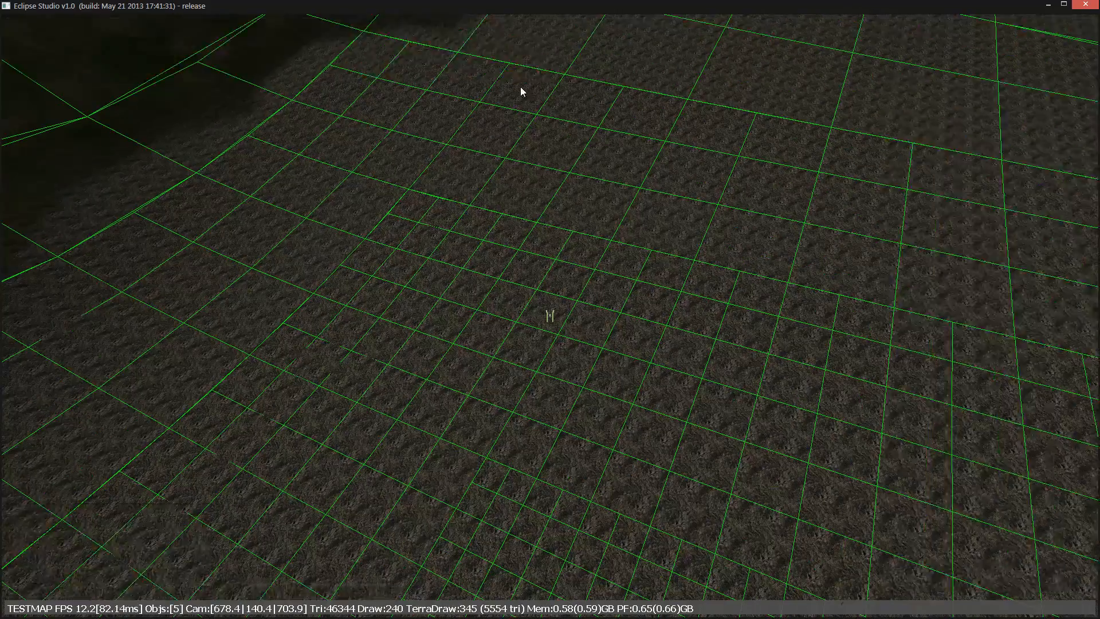
pyautogui.click(1008, 325)
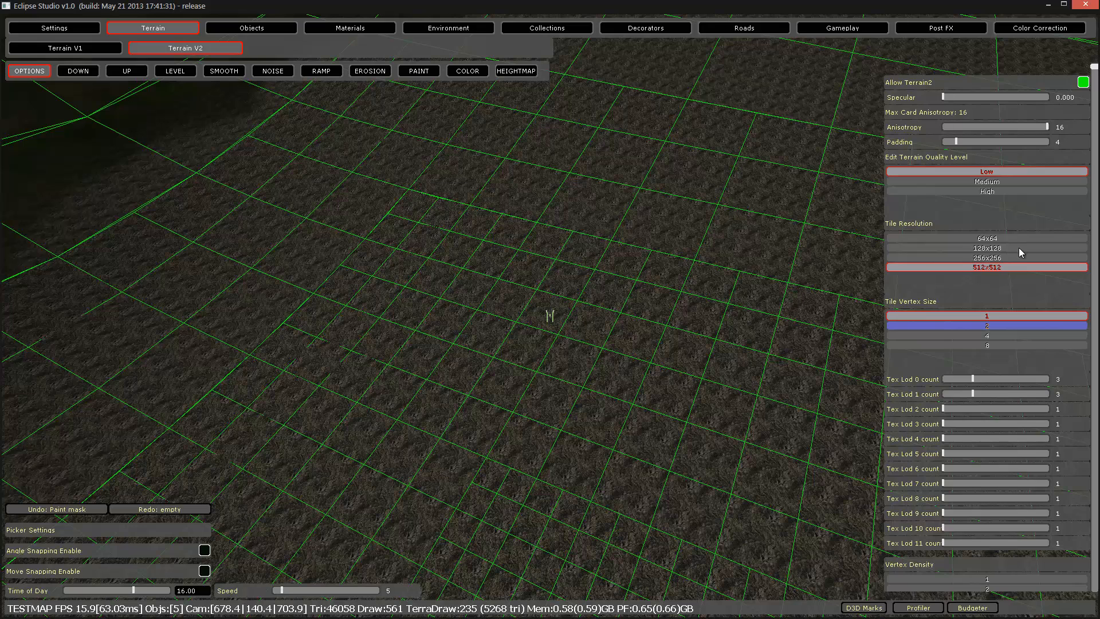
pyautogui.click(995, 258)
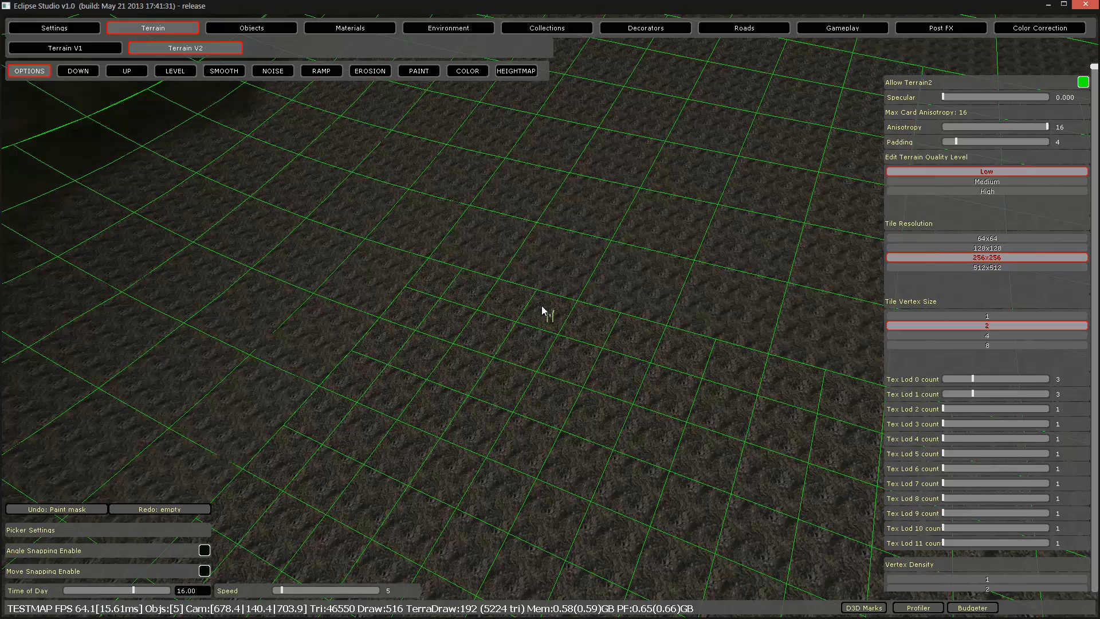
pyautogui.moveTo(541, 307); pyautogui.dragTo(541, 309, button='right')
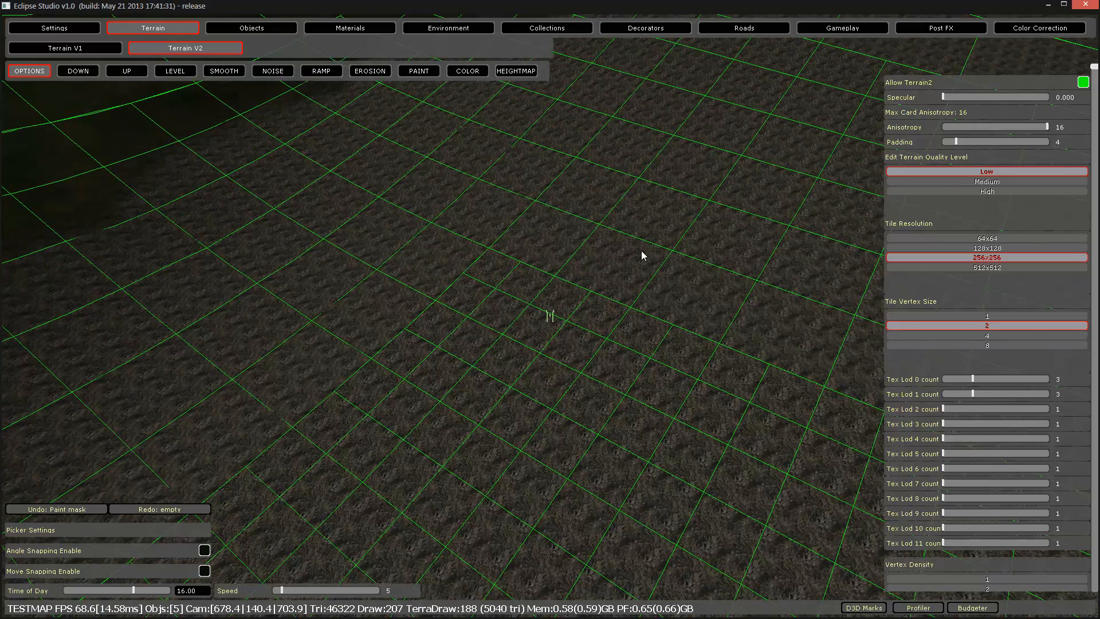
pyautogui.click(985, 181)
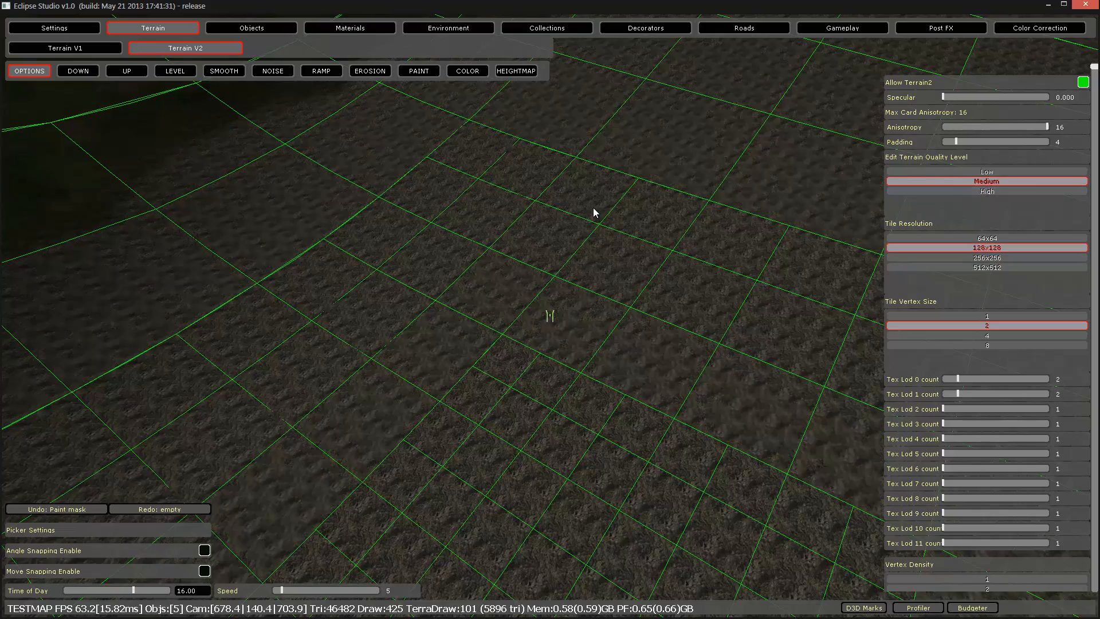
pyautogui.moveTo(593, 213); pyautogui.dragTo(572, 170, button='right')
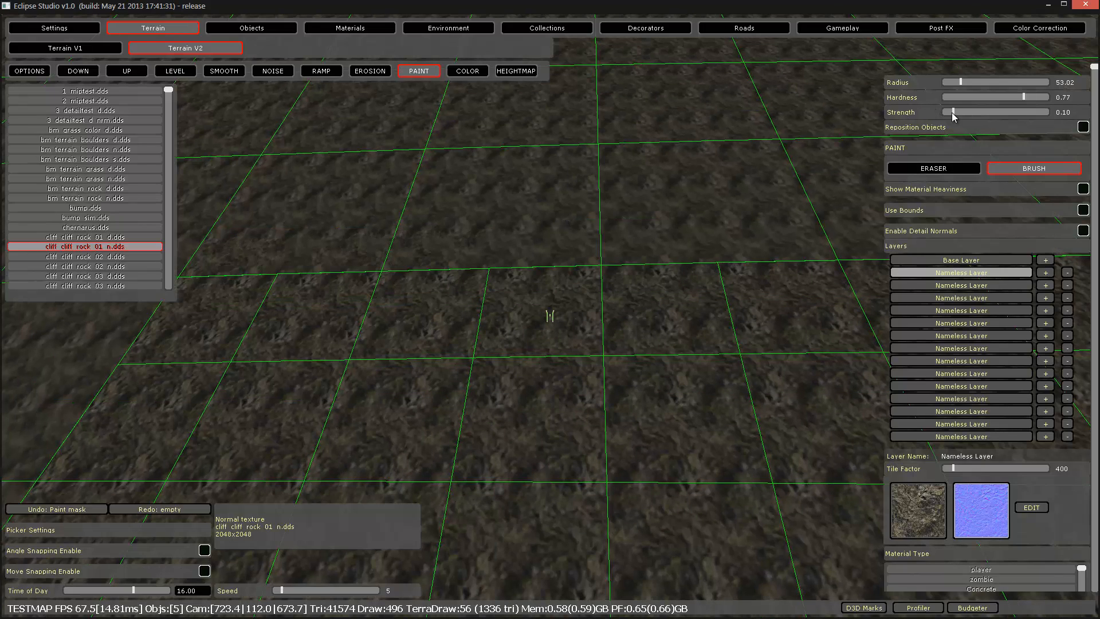
# Lower the brush strength to 0.07, then texture the fifth nameless layer with the cliff rock 02 diffuse and normal maps at tile factor 367.
pyautogui.moveTo(949, 116); pyautogui.dragTo(946, 115)
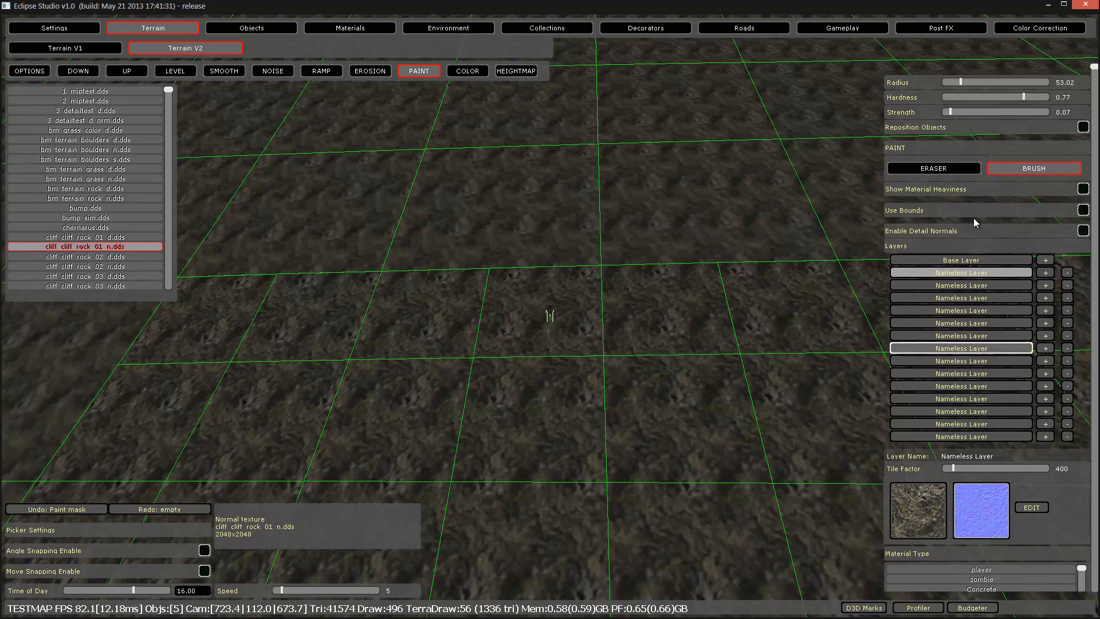
pyautogui.click(965, 285)
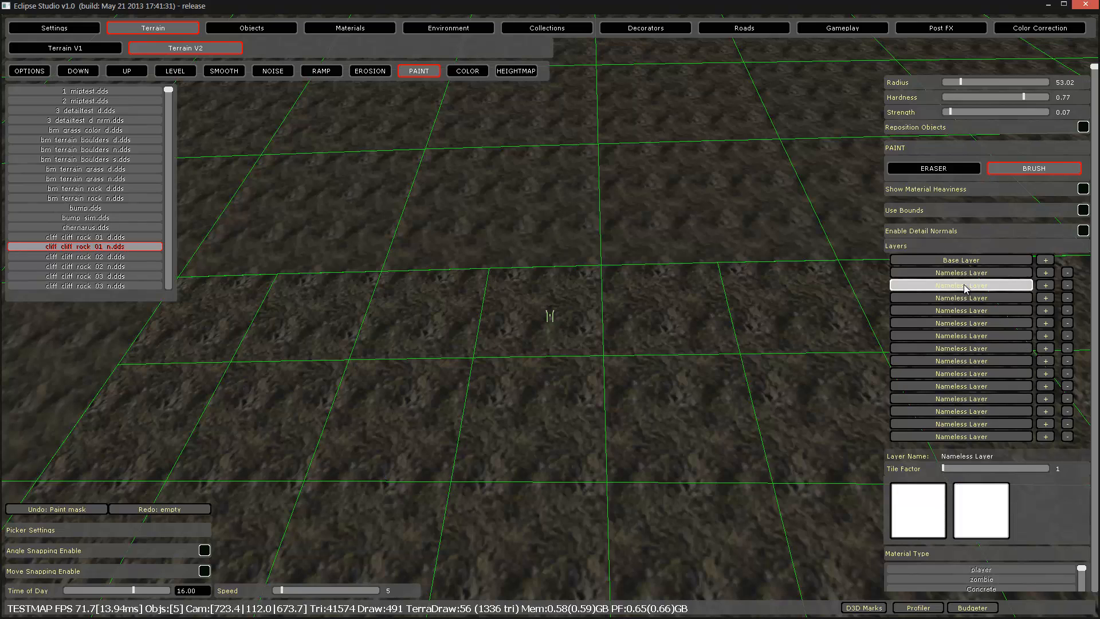
pyautogui.click(970, 323)
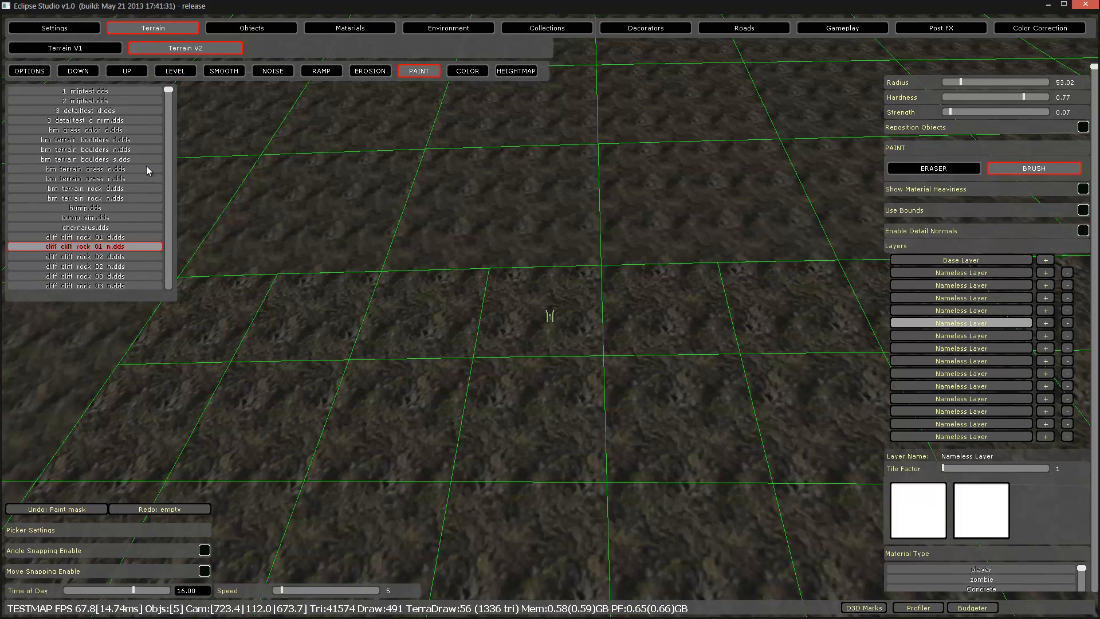
pyautogui.click(115, 269)
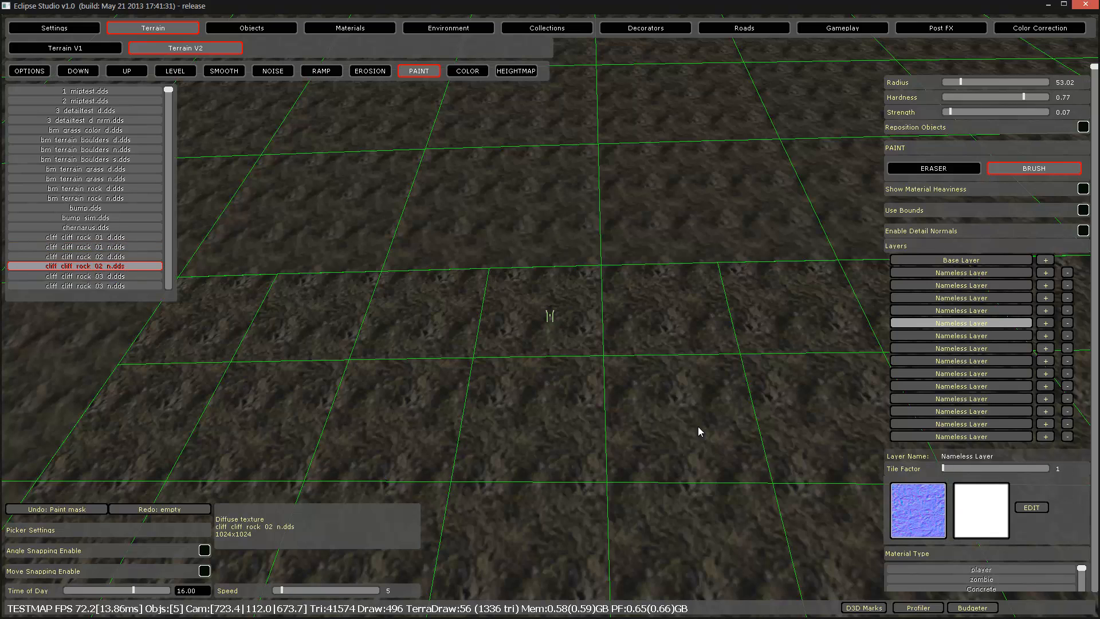
pyautogui.click(137, 257)
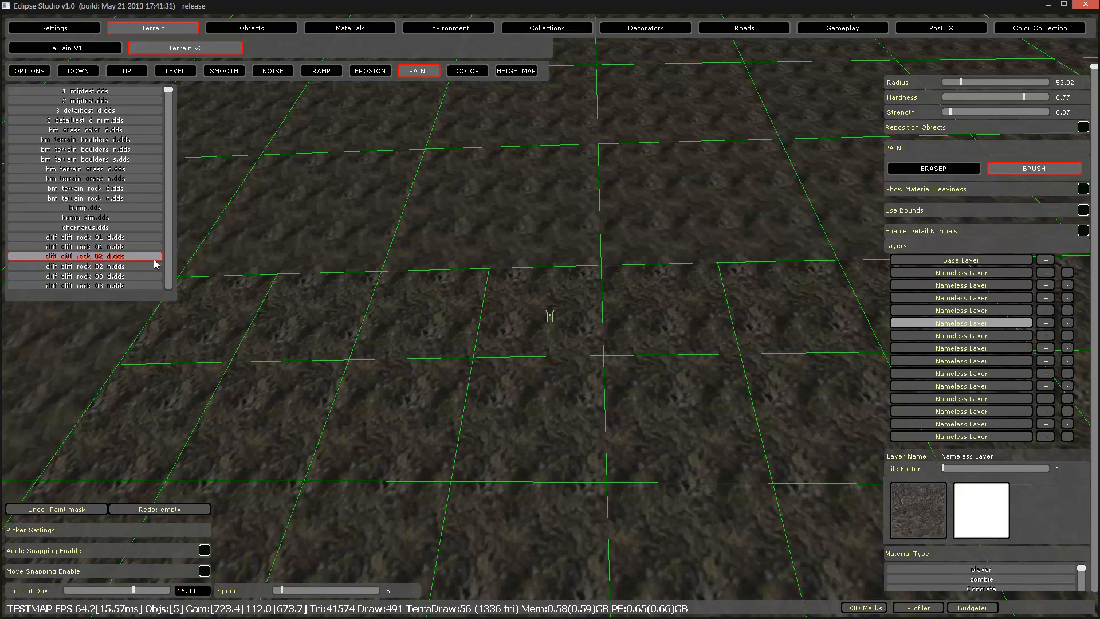
pyautogui.click(121, 267)
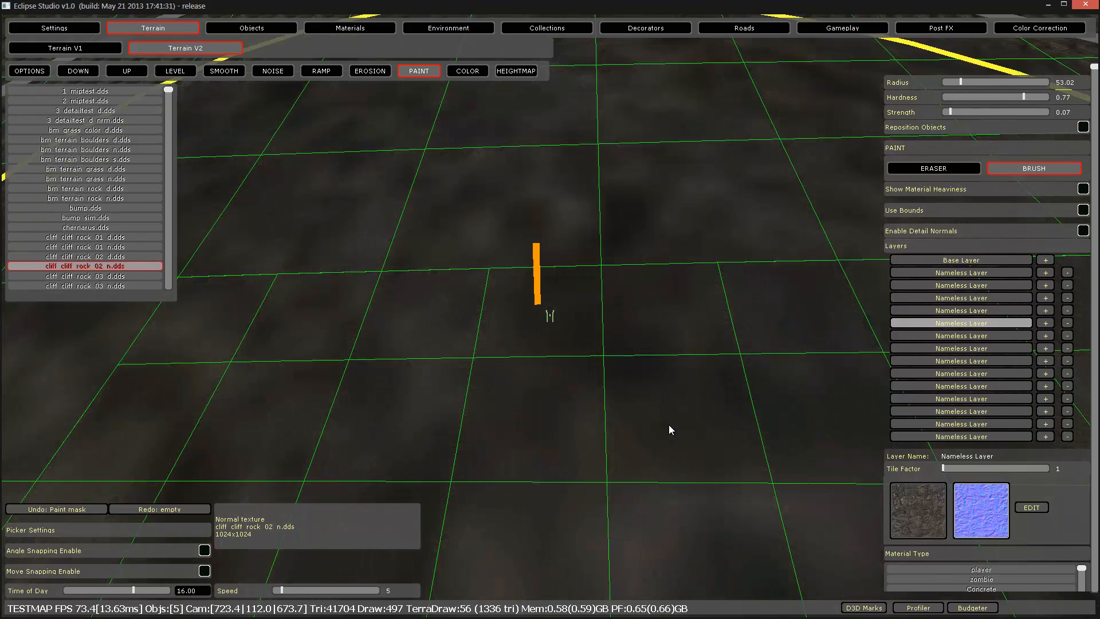
pyautogui.click(951, 469)
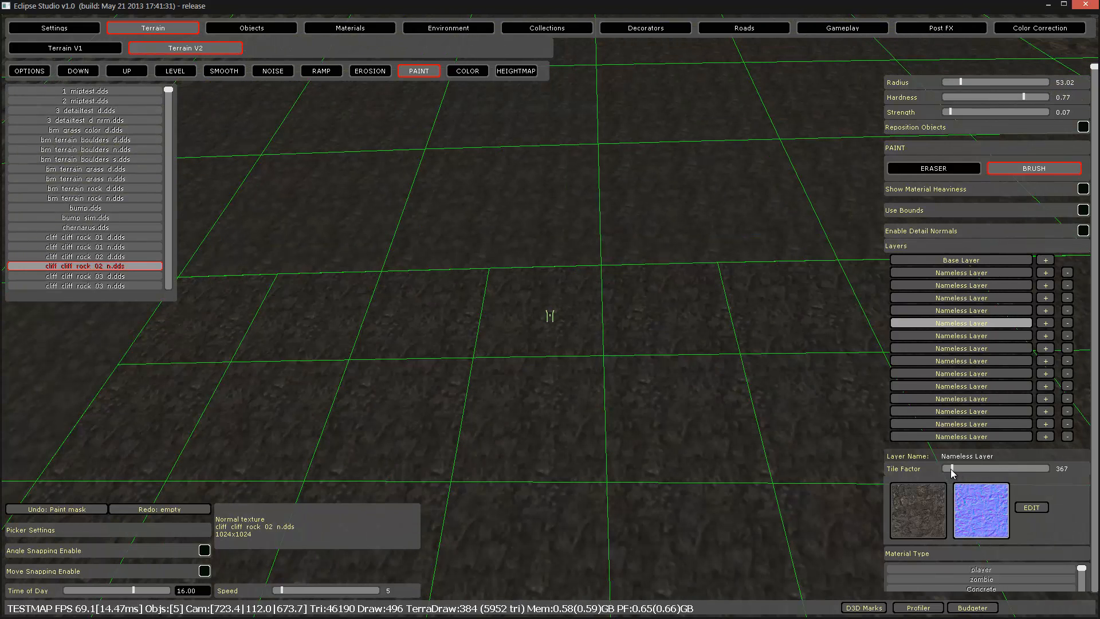
# Assign cliff cliff rock 03 d.dds as diffuse and cliff cliff rock 03 n.dds as normal texture to the fourth nameless layer.
pyautogui.click(974, 311)
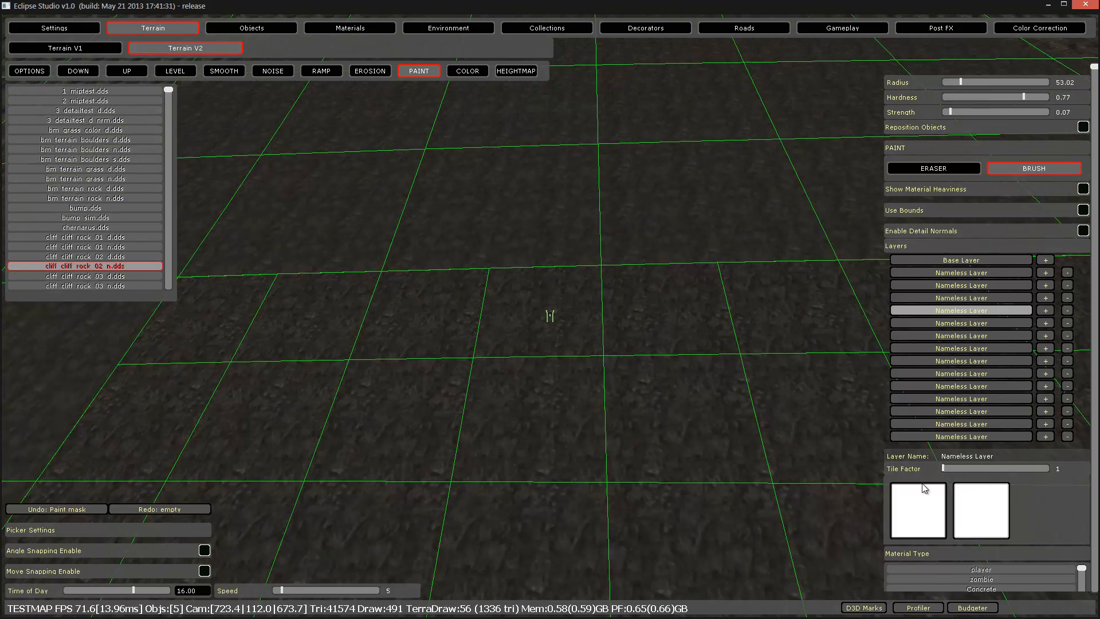
pyautogui.click(117, 285)
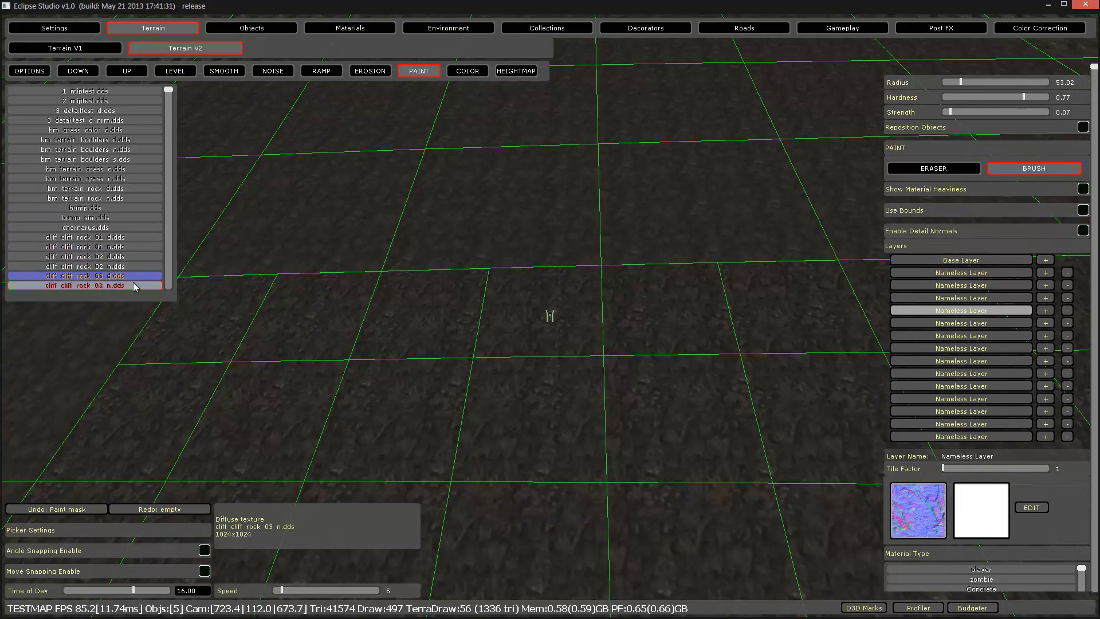
pyautogui.click(118, 276)
pyautogui.click(105, 286)
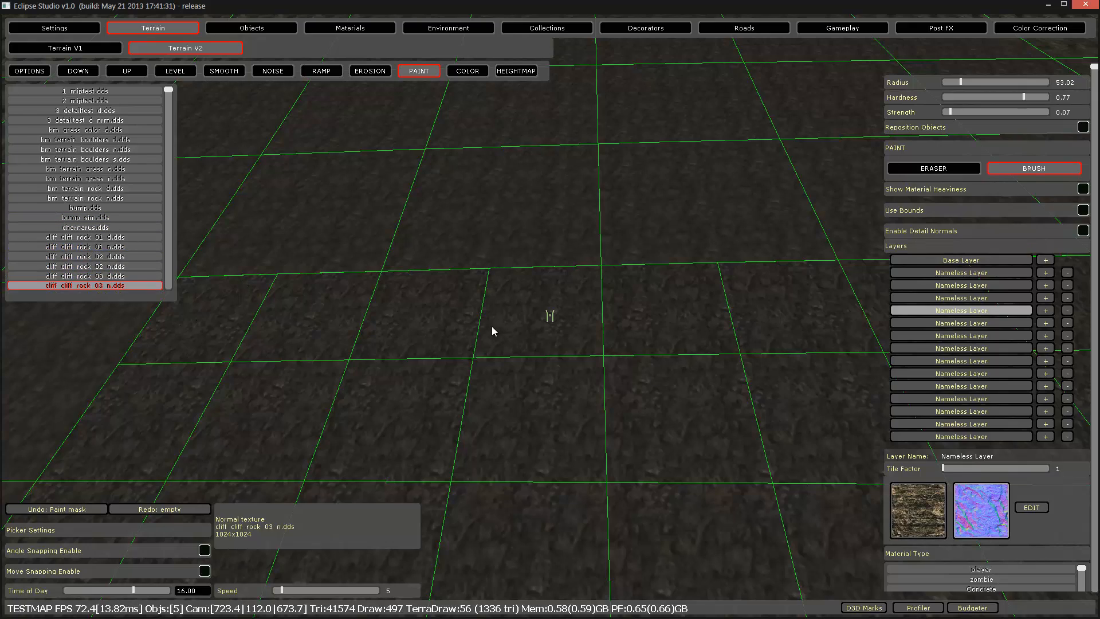
# Paint the cliff rock 03 layer across the ground around the patch covered with cliff rock 02.
pyautogui.press('s')
pyautogui.moveTo(492, 325); pyautogui.dragTo(554, 326, button='right')
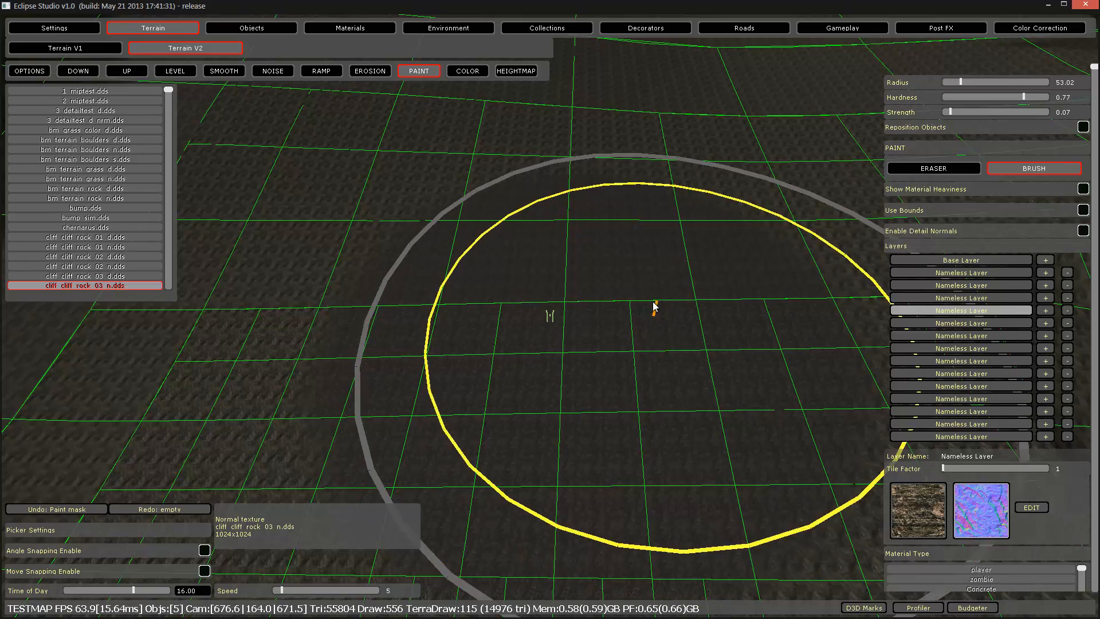
pyautogui.moveTo(653, 205)
pyautogui.mouseDown()
pyautogui.moveTo(577, 181)
pyautogui.moveTo(386, 453)
pyautogui.mouseUp()
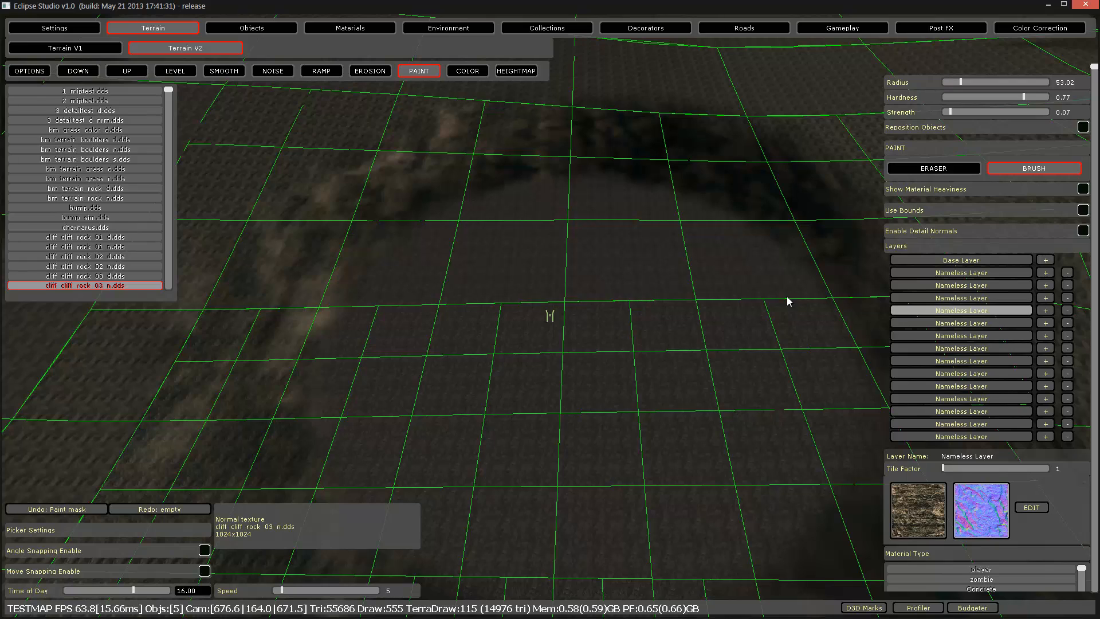
# Insert a new terrain layer directly after the third nameless layer and reselect the cliff rock 03 layer.
pyautogui.click(970, 299)
pyautogui.click(999, 273)
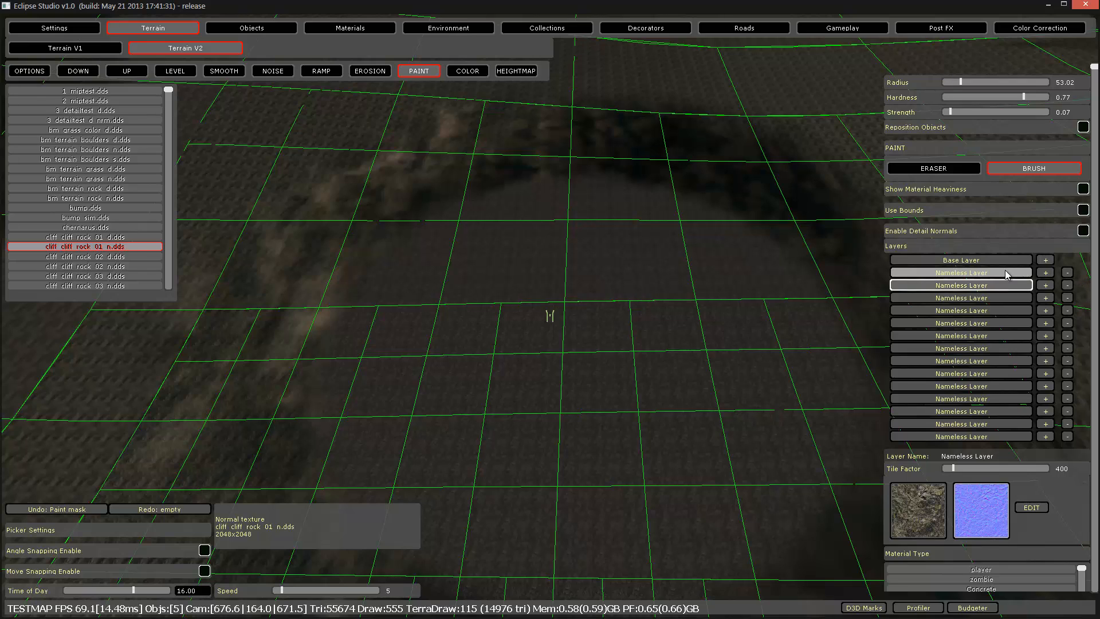
pyautogui.click(997, 323)
pyautogui.click(1006, 299)
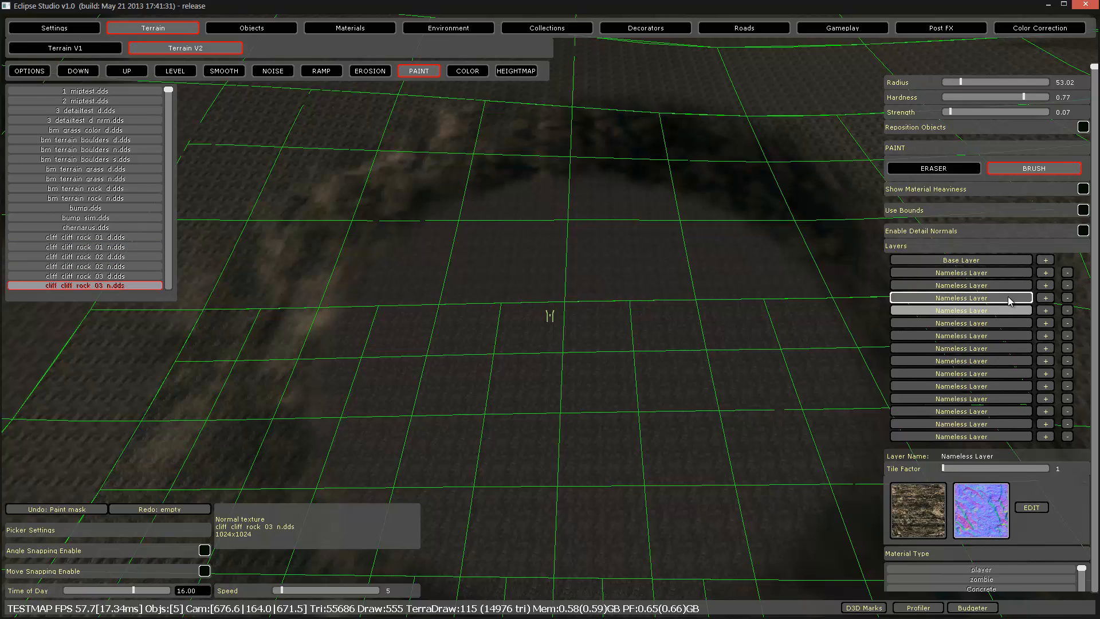
pyautogui.click(1011, 297)
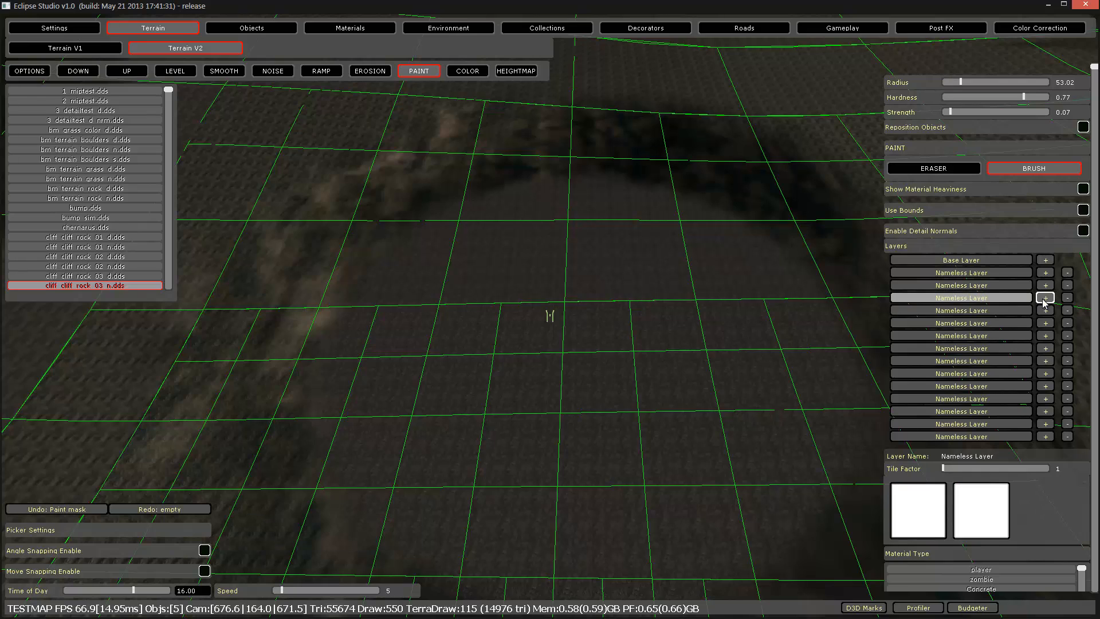
pyautogui.click(1045, 298)
pyautogui.click(986, 311)
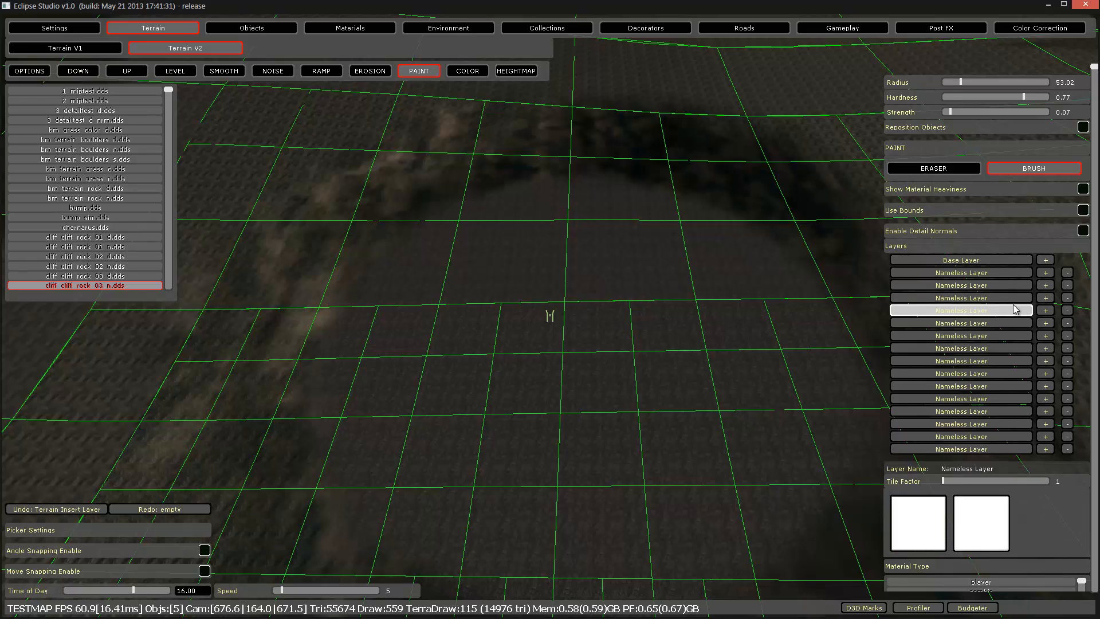
pyautogui.click(972, 324)
# Paint more of the cliff rock 03 layer with broad strokes over and beyond the edge of the painted patch.
pyautogui.moveTo(786, 352); pyautogui.dragTo(786, 353, button='right')
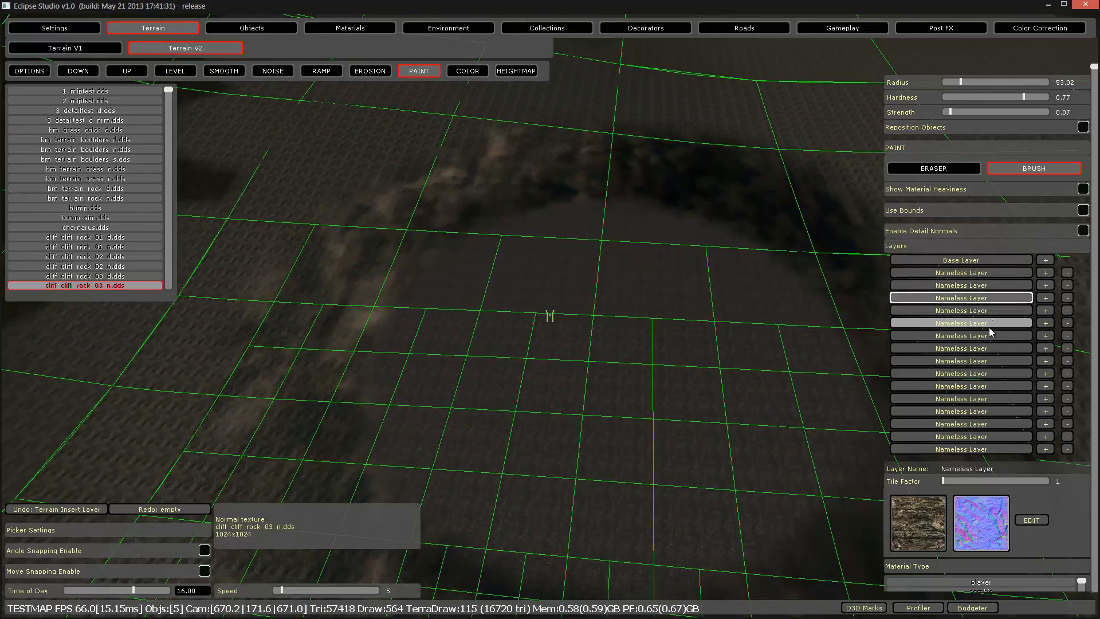
pyautogui.moveTo(682, 196)
pyautogui.mouseDown()
pyautogui.moveTo(606, 152)
pyautogui.moveTo(437, 217)
pyautogui.moveTo(471, 232)
pyautogui.mouseUp()
pyautogui.moveTo(471, 232); pyautogui.dragTo(472, 233, button='right')
pyautogui.press('w')
pyautogui.moveTo(538, 197); pyautogui.dragTo(542, 196, button='right')
pyautogui.press('s')
pyautogui.moveTo(593, 180)
pyautogui.mouseDown()
pyautogui.moveTo(675, 201)
pyautogui.moveTo(633, 277)
pyautogui.moveTo(418, 314)
pyautogui.mouseUp()
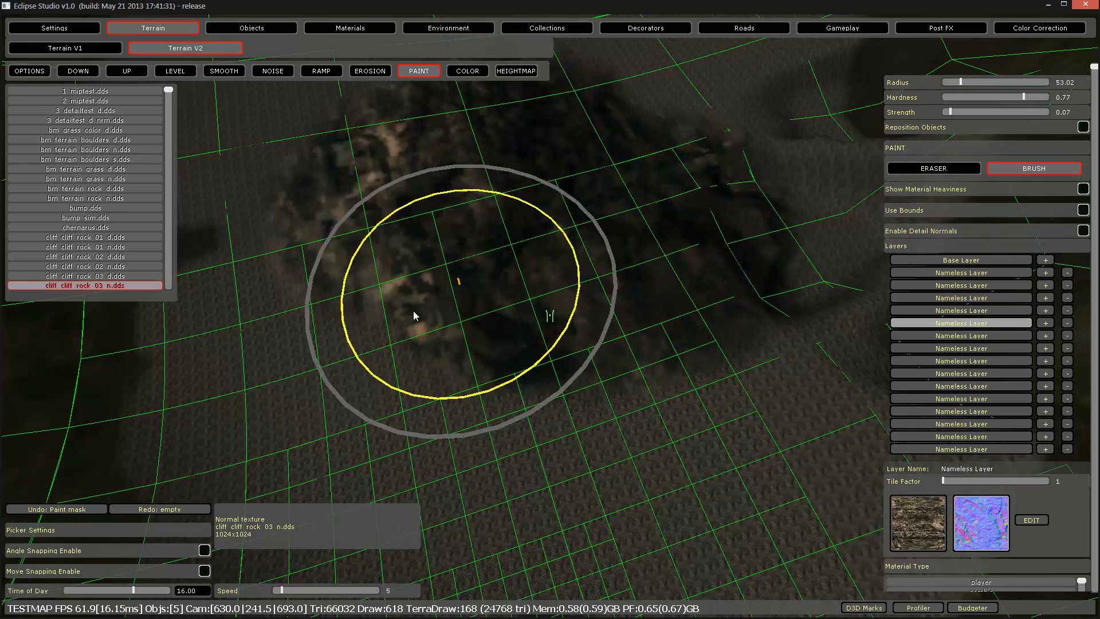
# Paint the cliff rock 02 layer over the middle of the patch and select the untextured third nameless layer.
pyautogui.click(991, 336)
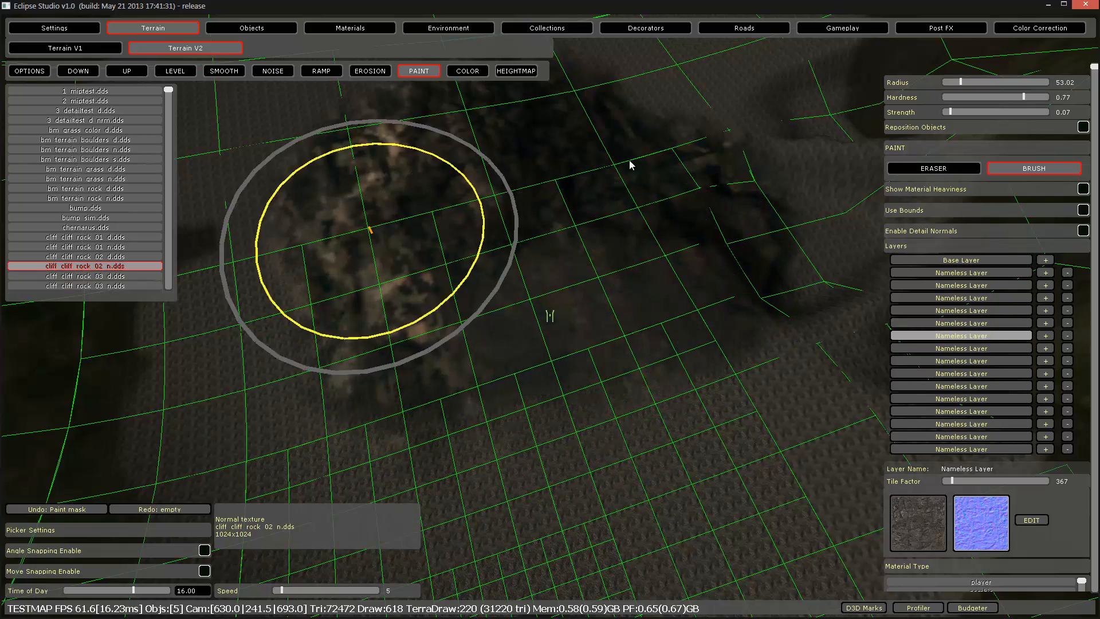
pyautogui.click(977, 298)
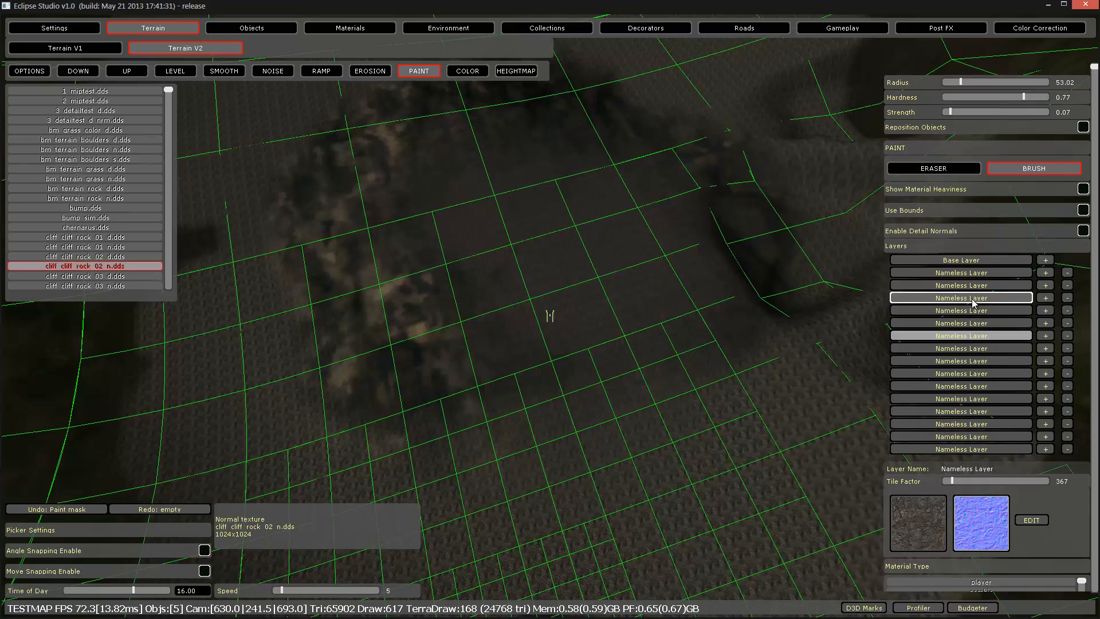
pyautogui.moveTo(611, 189); pyautogui.dragTo(994, 296, button='right')
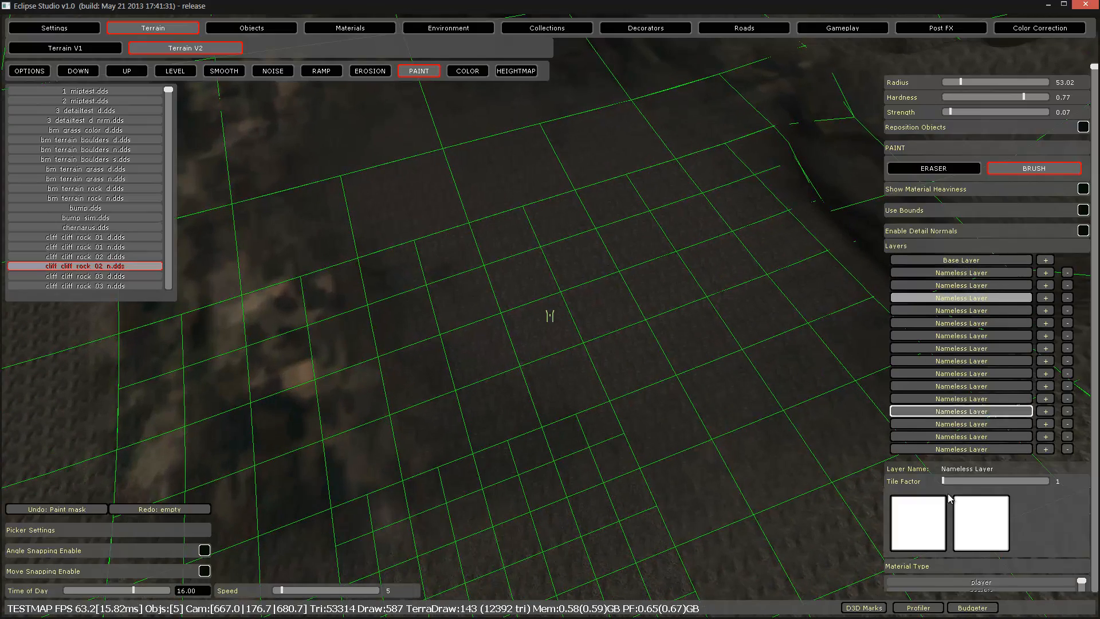
pyautogui.moveTo(701, 280); pyautogui.dragTo(700, 273, button='right')
pyautogui.press('w')
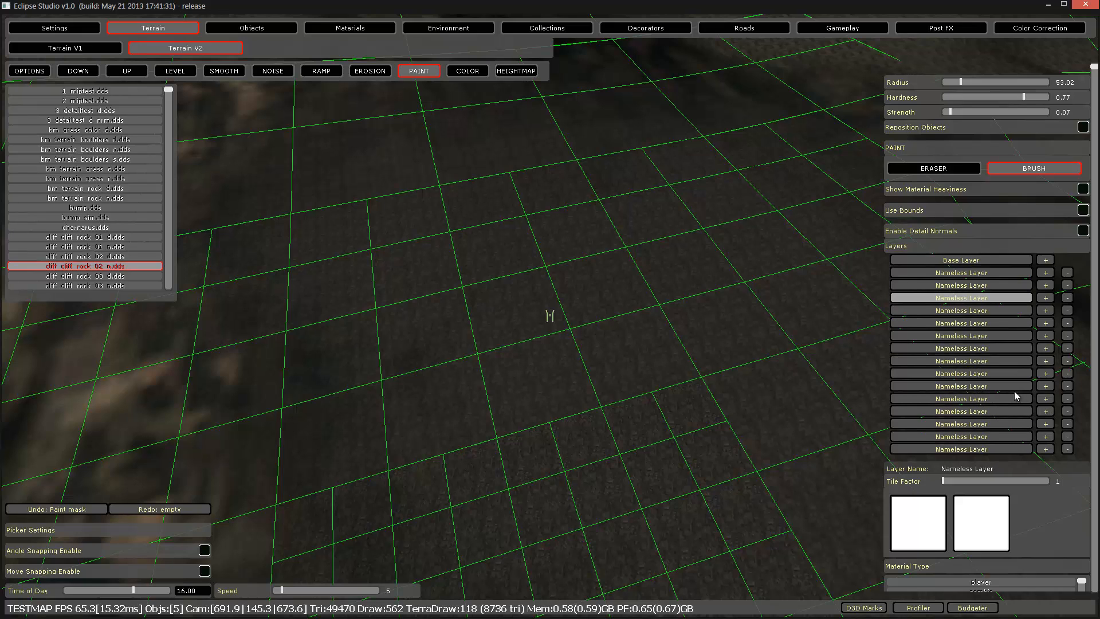
# Assign dz delta gravel 01 d.dds as diffuse and dz delta gravel 01 n.dds as normal texture to the tenth nameless layer.
pyautogui.click(984, 387)
pyautogui.moveTo(585, 369); pyautogui.dragTo(585, 368, button='right')
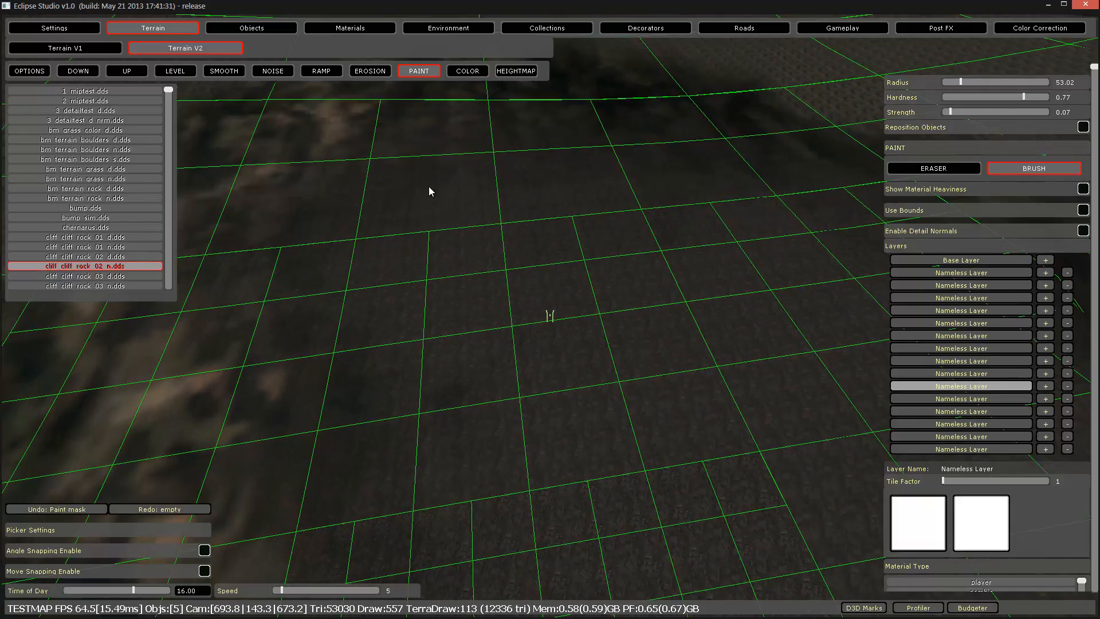
pyautogui.moveTo(1096, 351); pyautogui.dragTo(1095, 581)
pyautogui.moveTo(579, 372); pyautogui.dragTo(384, 349, button='right')
pyautogui.press('w')
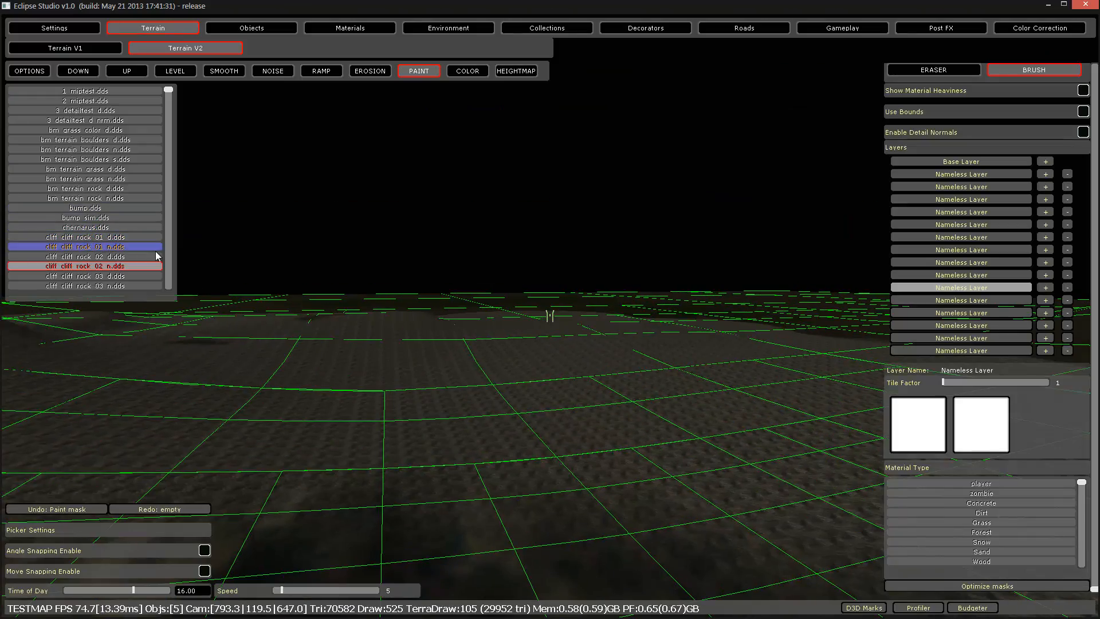
pyautogui.moveTo(229, 252); pyautogui.dragTo(488, 243, button='right')
pyautogui.press('w')
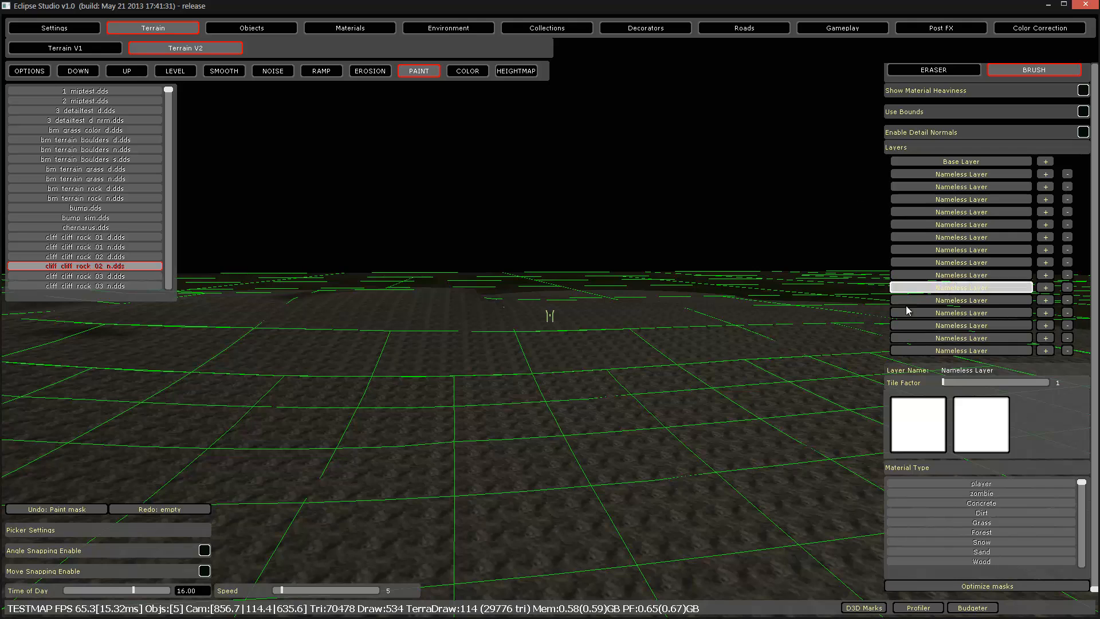
pyautogui.scroll(-3, 86, 183)
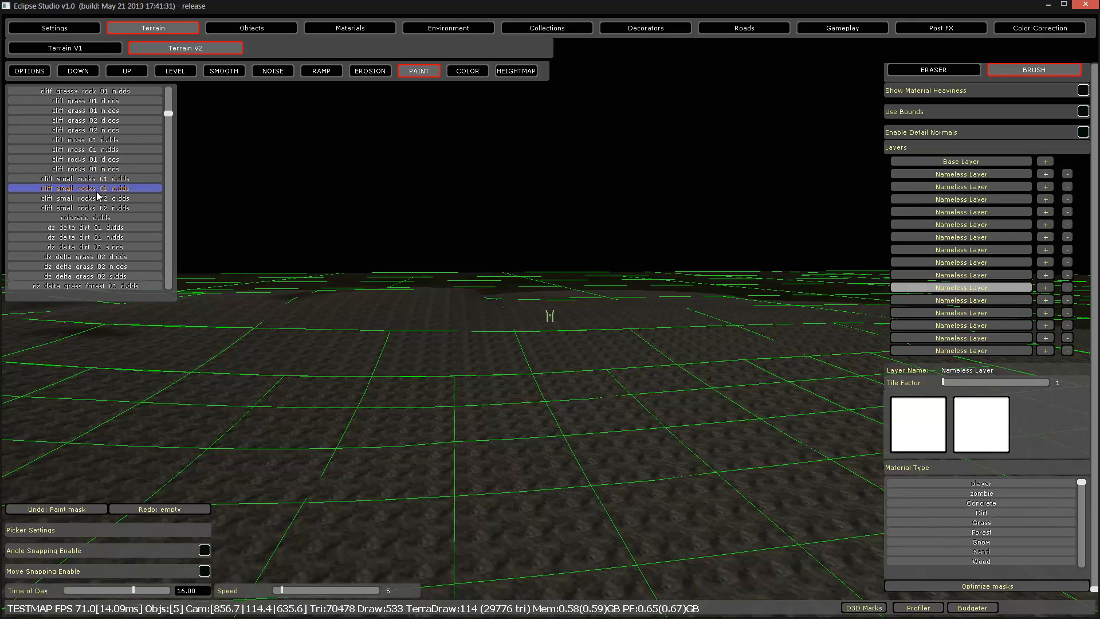
pyautogui.click(96, 227)
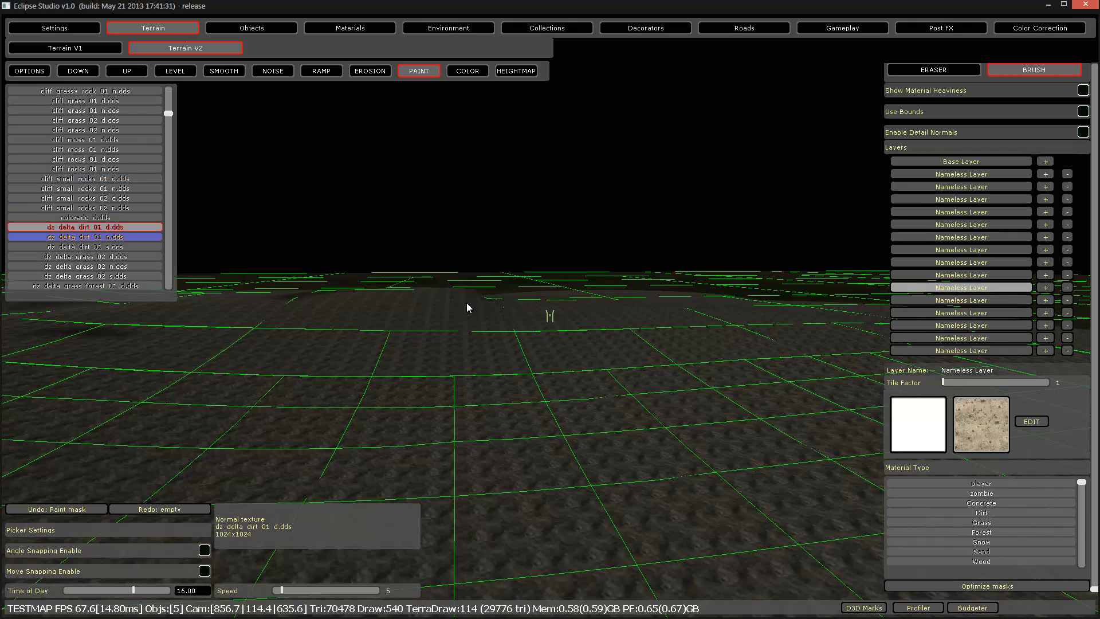
pyautogui.scroll(-5, 126, 137)
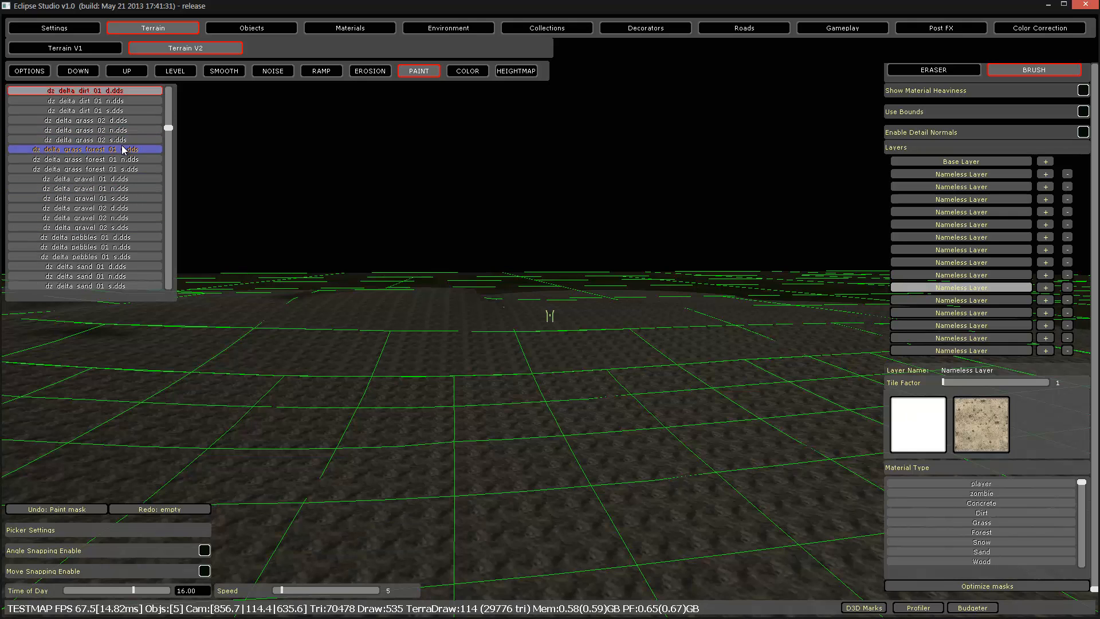
pyautogui.click(109, 178)
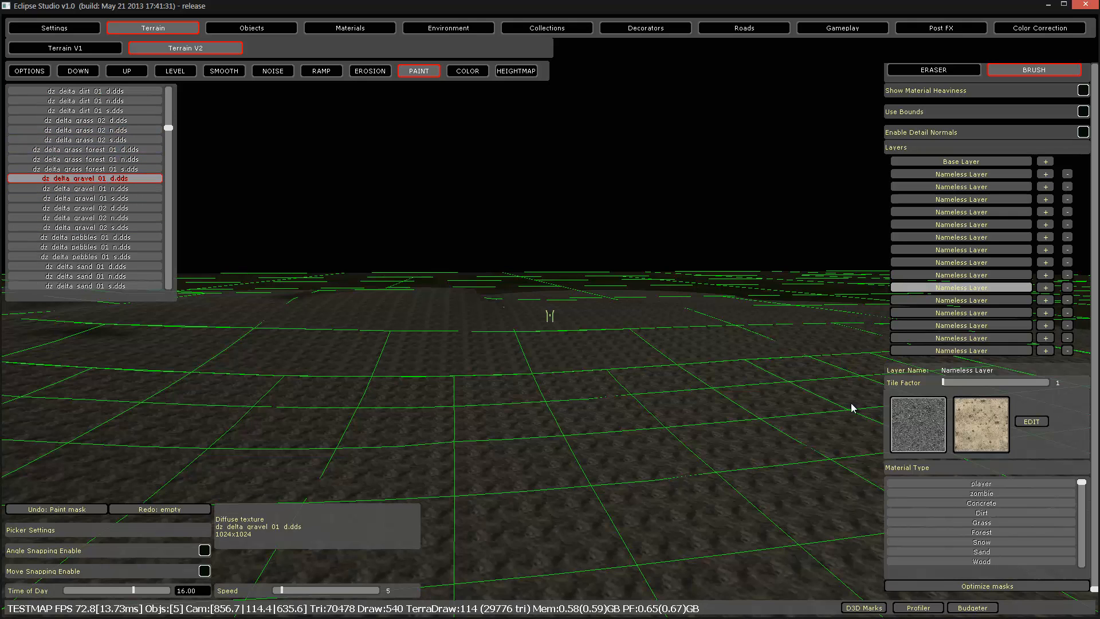
pyautogui.click(980, 434)
pyautogui.click(106, 189)
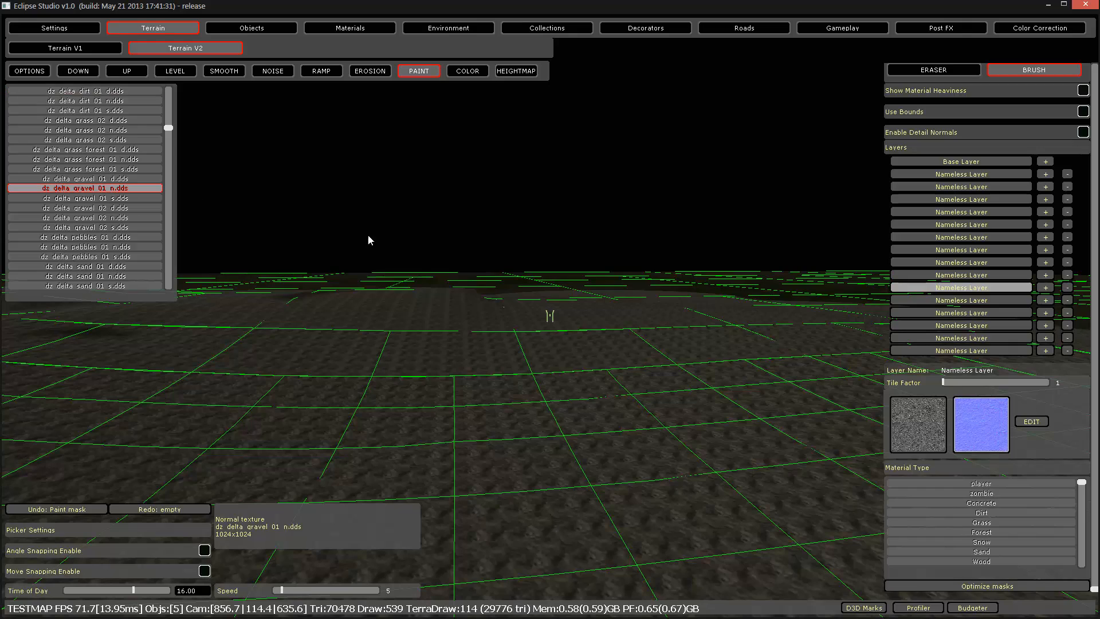
# Paint the gravel layer onto the ground and set its tile factor to 400.
pyautogui.moveTo(399, 254); pyautogui.dragTo(400, 255, button='right')
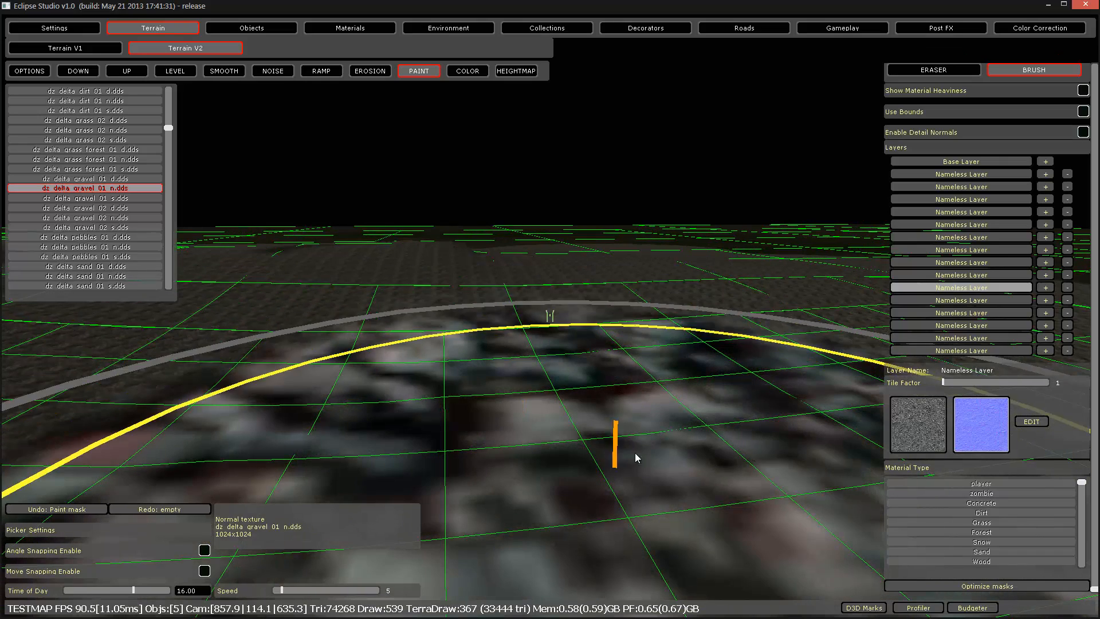
pyautogui.write('00')
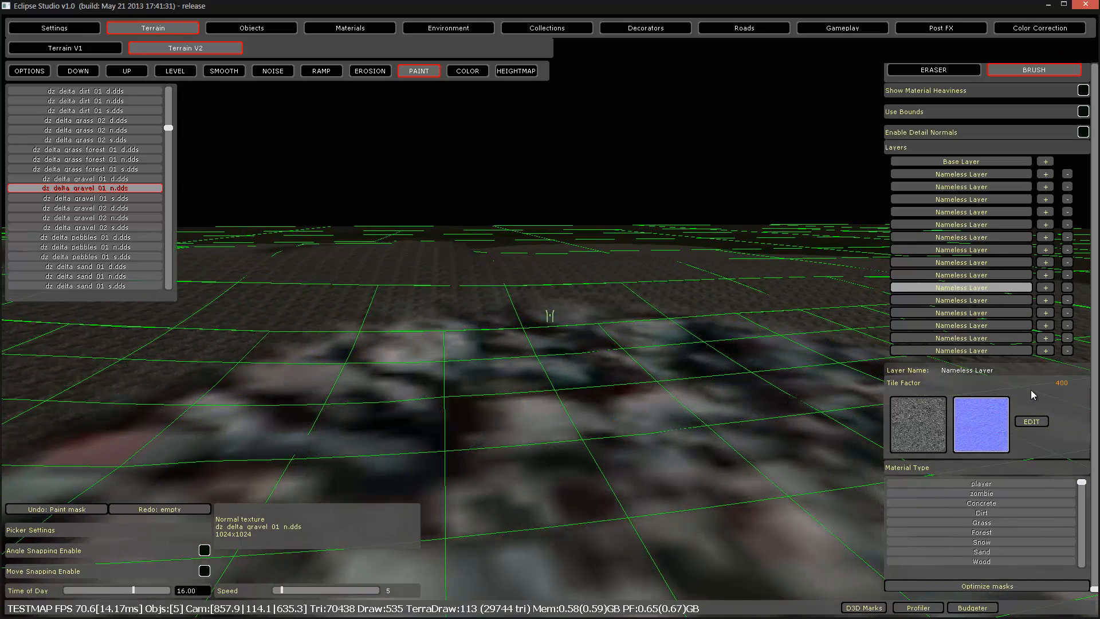
pyautogui.press('Return')
pyautogui.moveTo(659, 425); pyautogui.dragTo(658, 434, button='right')
pyautogui.press('w')
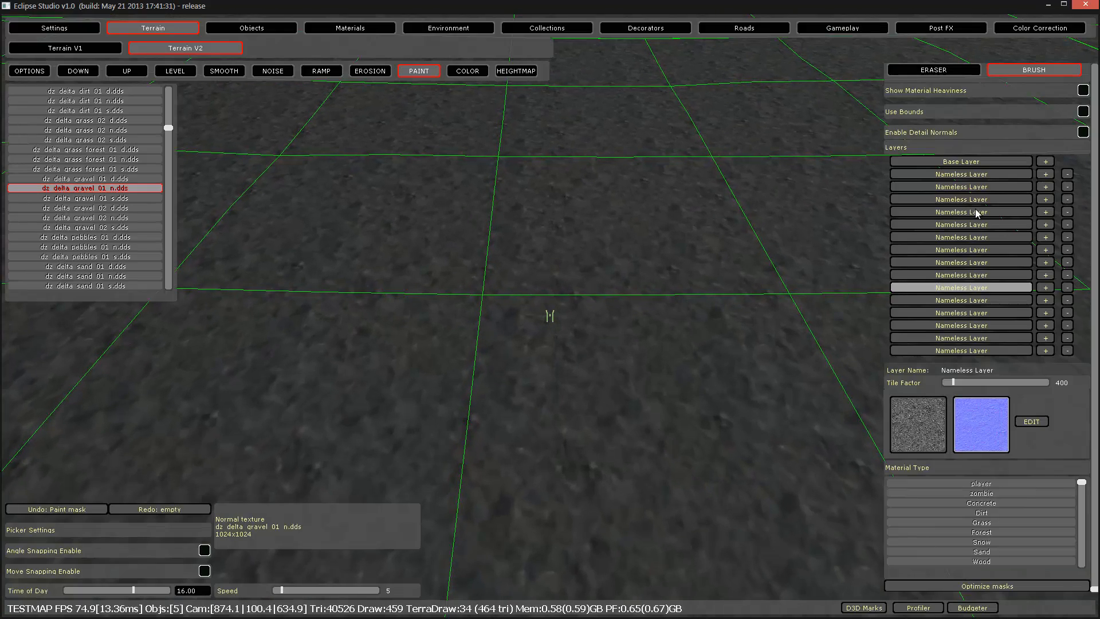
# Enable detail normals for terrain painting and bring up their settings.
pyautogui.click(1087, 130)
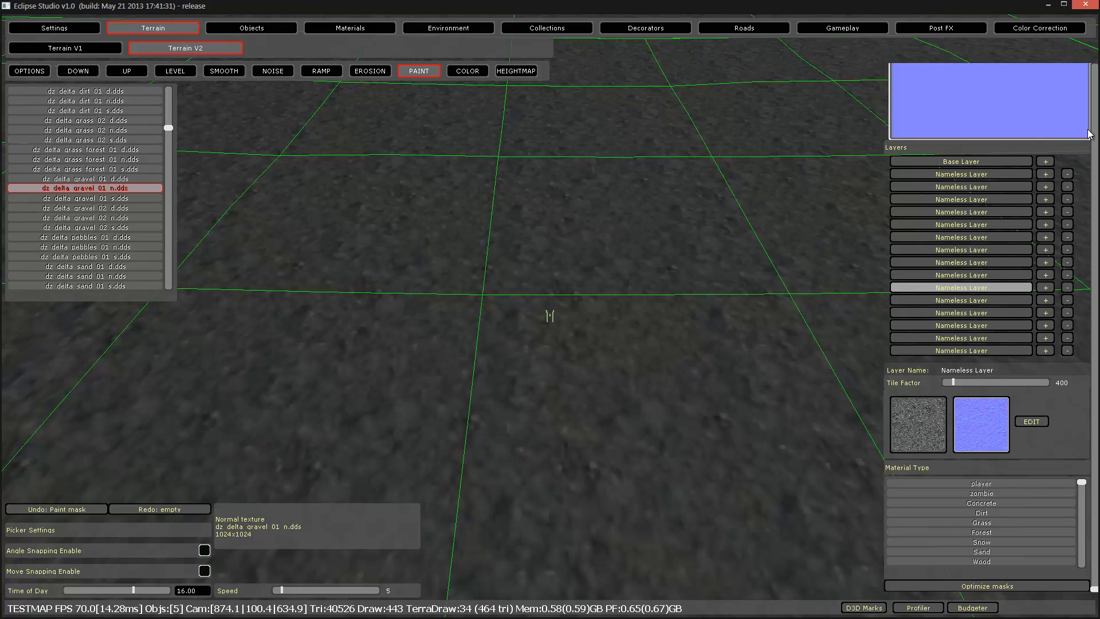
pyautogui.scroll(7, 1050, 187)
pyautogui.scroll(5, 1047, 148)
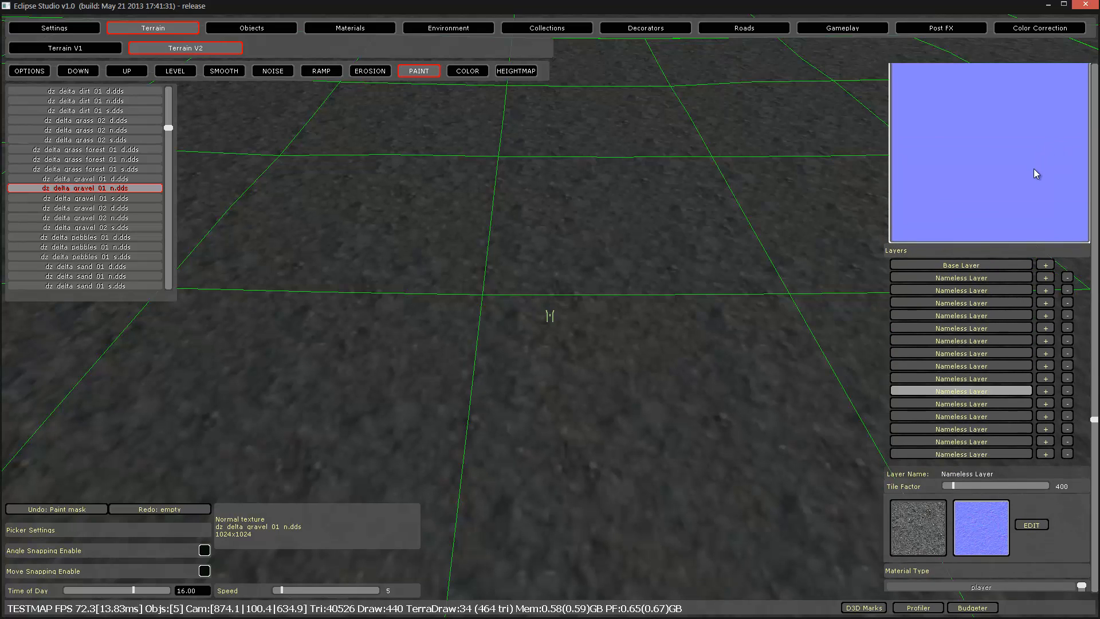
# Turn off detail normals and the material heaviness display in the terrain paint settings.
pyautogui.moveTo(990, 109); pyautogui.dragTo(1091, 99)
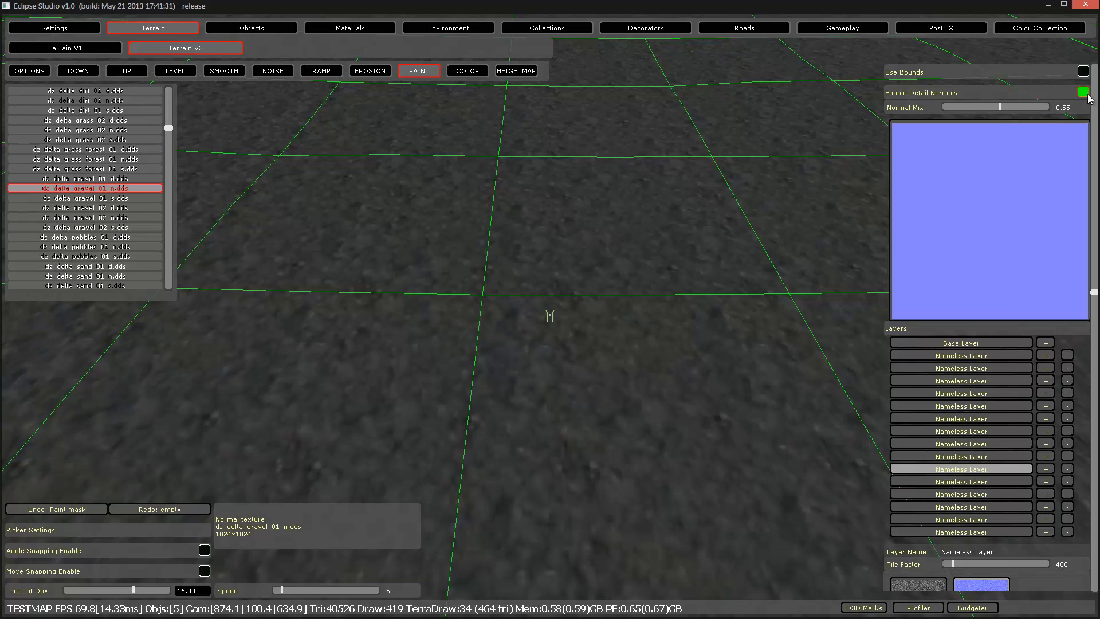
pyautogui.click(1084, 93)
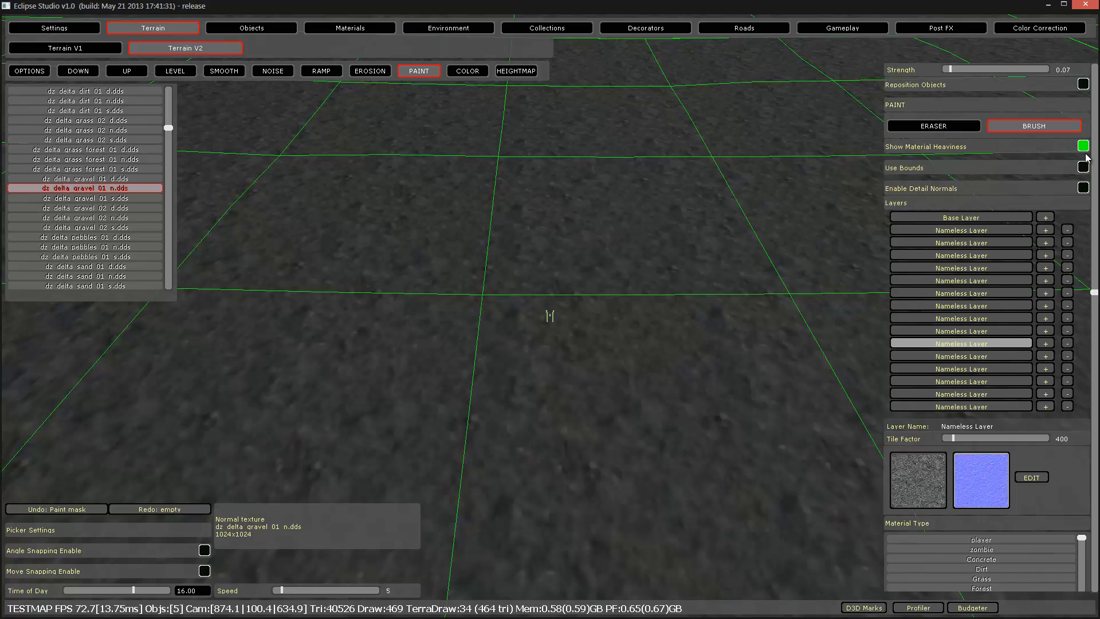
pyautogui.moveTo(1098, 167); pyautogui.dragTo(1097, 97)
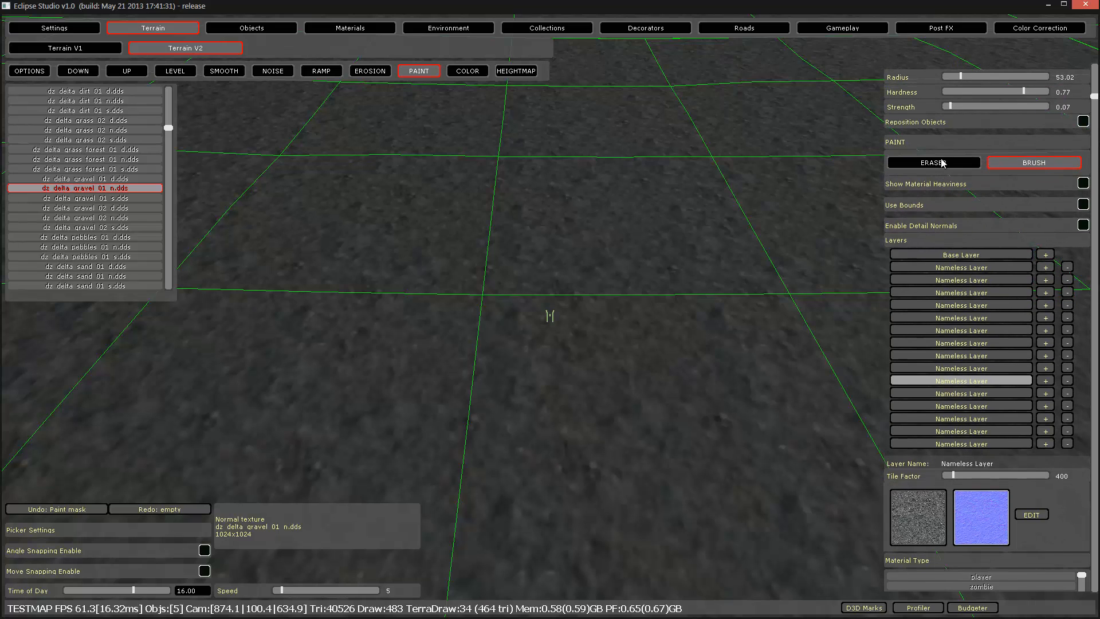
# Try the eraser on the painted gravel ground and switch back to the brush.
pyautogui.rightClick(616, 175)
pyautogui.press('s')
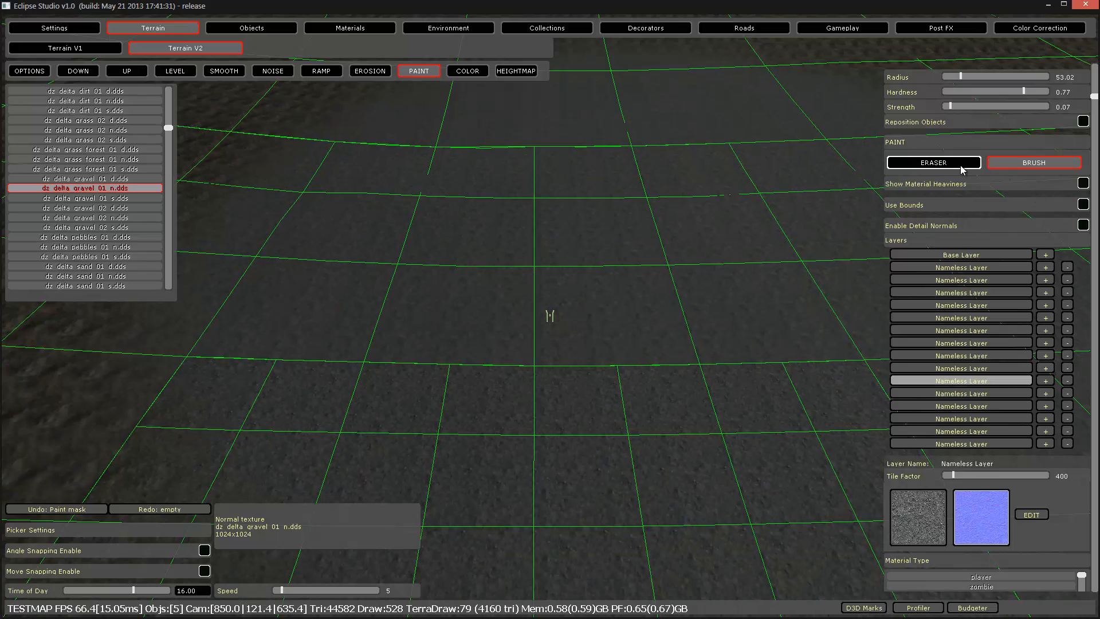
pyautogui.click(962, 170)
pyautogui.moveTo(683, 223)
pyautogui.mouseDown()
pyautogui.moveTo(720, 229)
pyautogui.moveTo(489, 311)
pyautogui.moveTo(693, 217)
pyautogui.moveTo(619, 243)
pyautogui.moveTo(359, 275)
pyautogui.moveTo(702, 290)
pyautogui.mouseUp()
pyautogui.click(1014, 162)
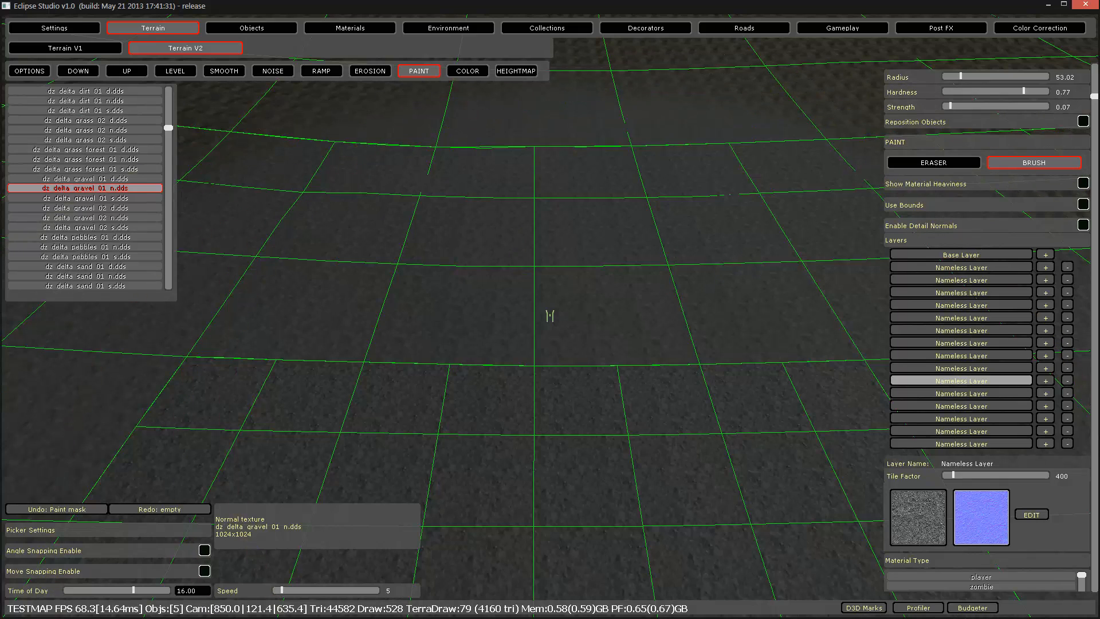
# Set the gravel layer's material type to Dirt.
pyautogui.scroll(-3, 979, 465)
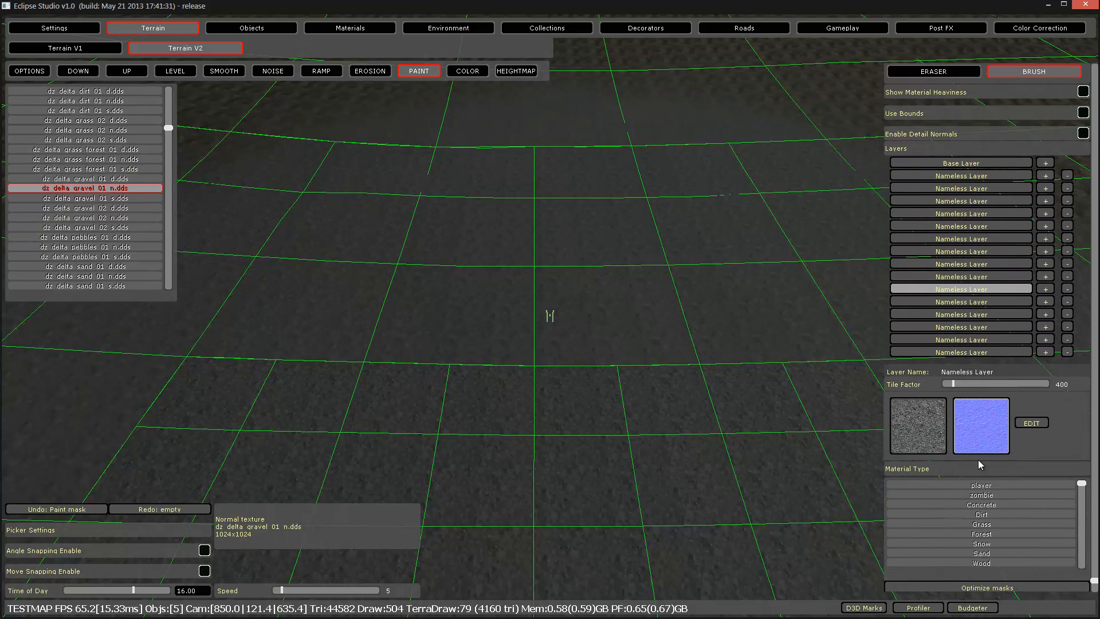
pyautogui.click(983, 515)
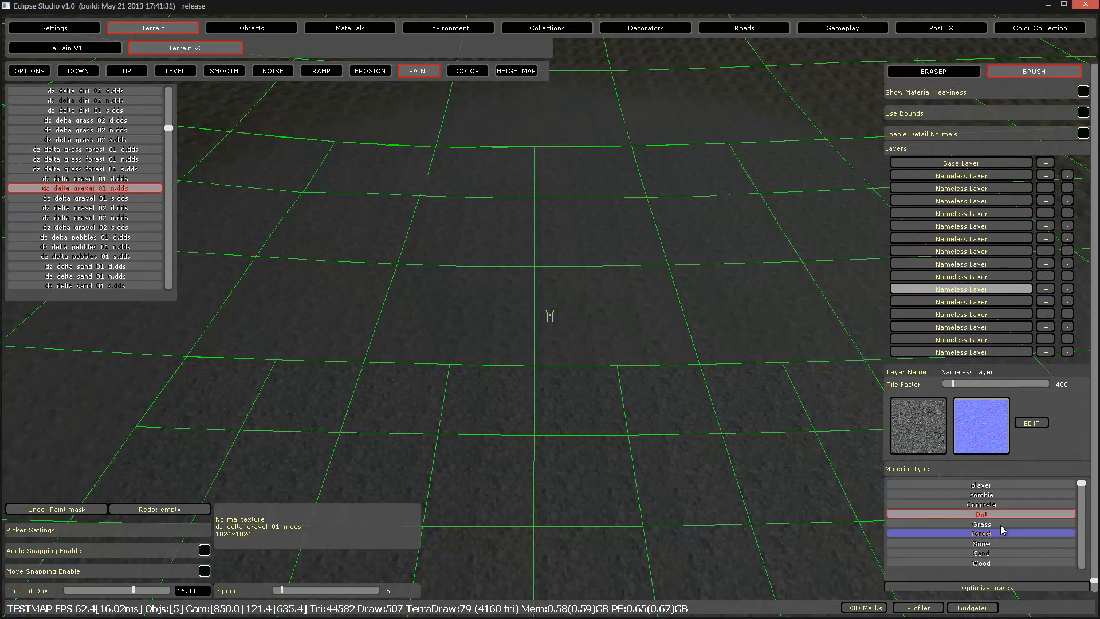
pyautogui.click(994, 564)
pyautogui.moveTo(1082, 484); pyautogui.dragTo(1018, 446)
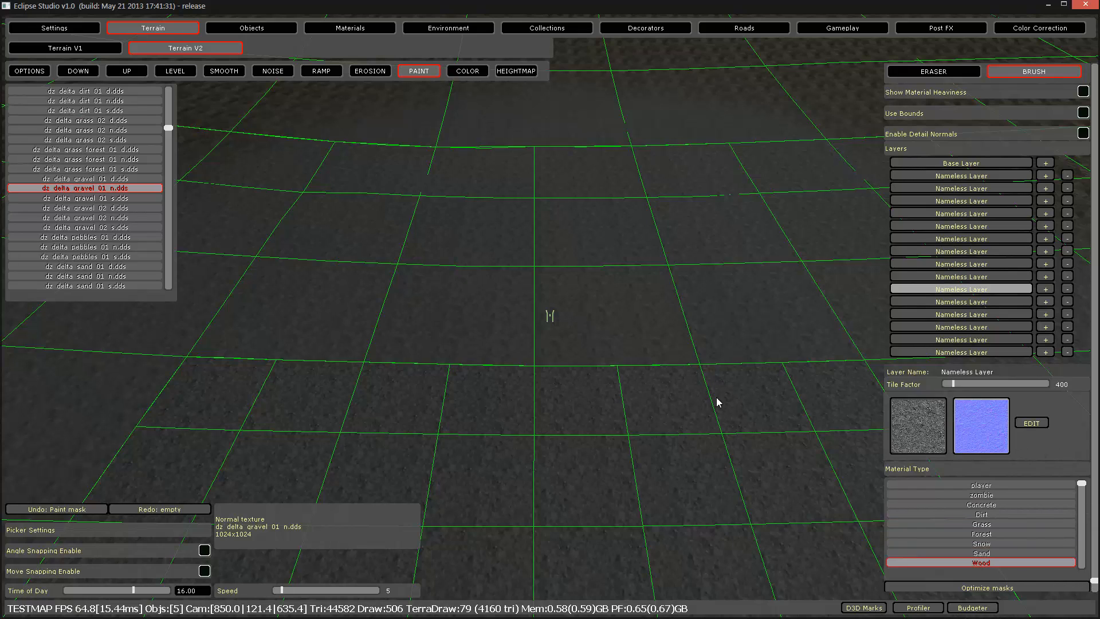
pyautogui.click(992, 514)
# Test the gravel ground in play mode by walking the character in third-person and first-person view, and return to the editor.
pyautogui.moveTo(658, 401); pyautogui.dragTo(658, 401, button='right')
pyautogui.press('w')
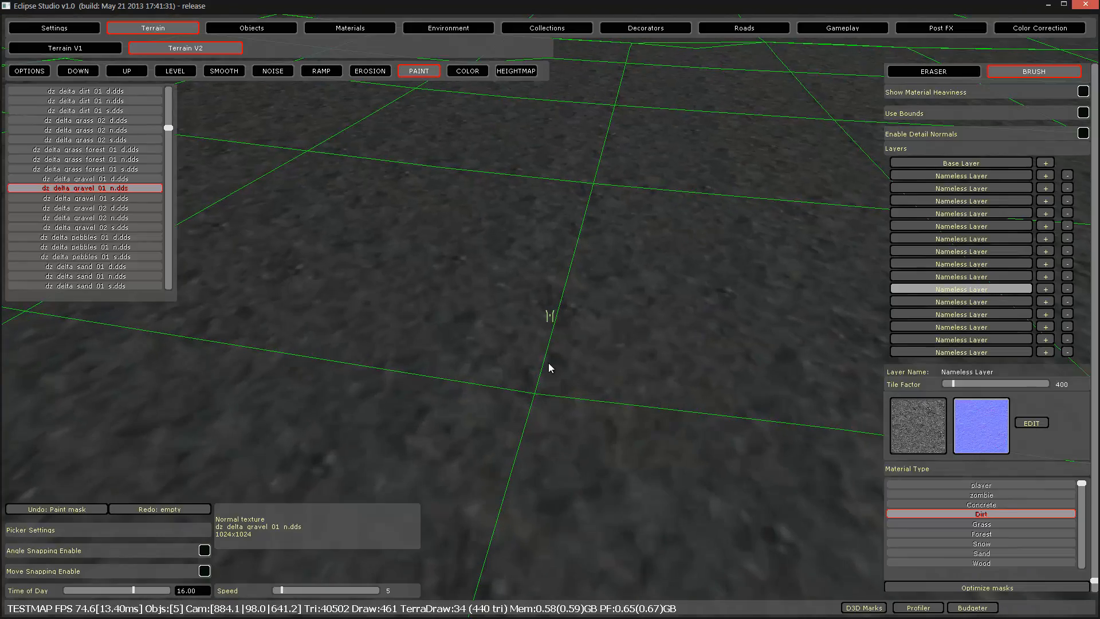
pyautogui.press('F4')
pyautogui.press('c')
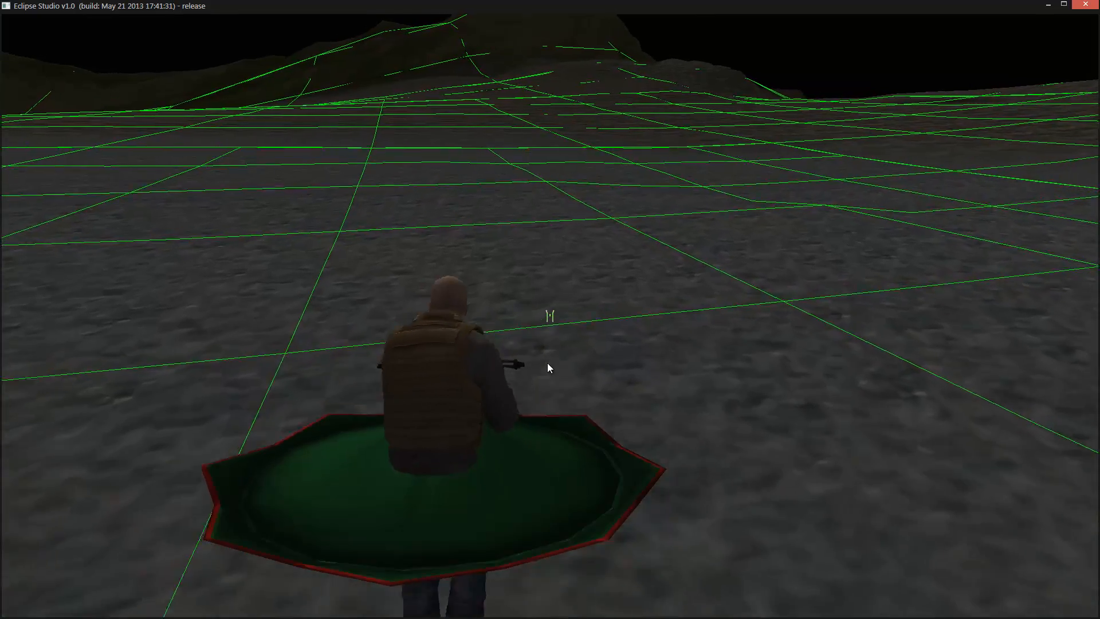
pyautogui.press('c')
pyautogui.press('w')
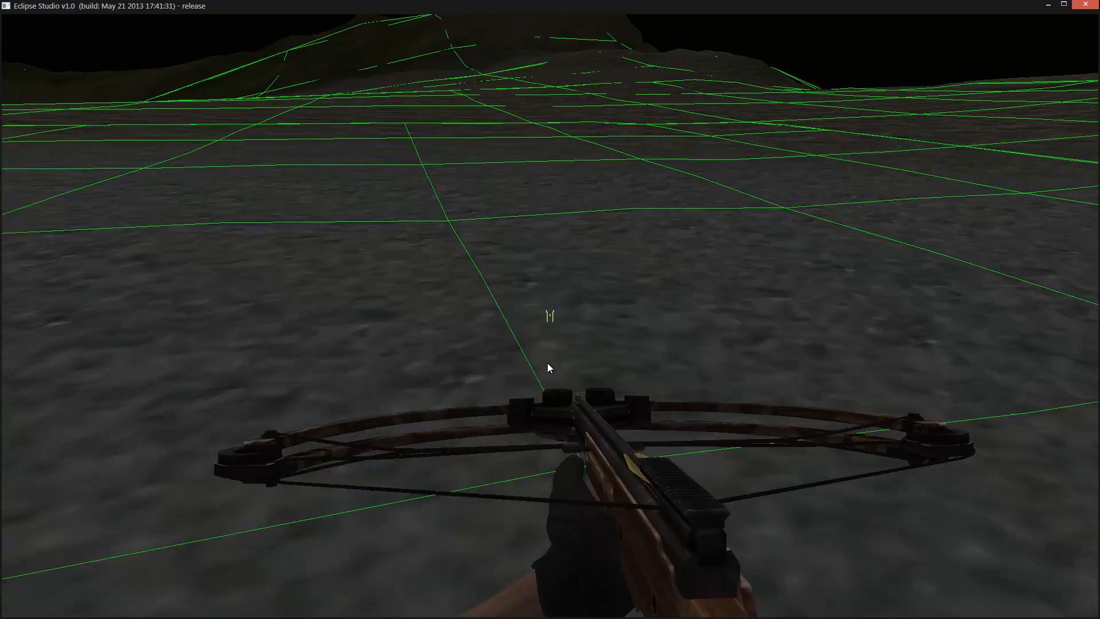
pyautogui.hotkey('shift', 'w')
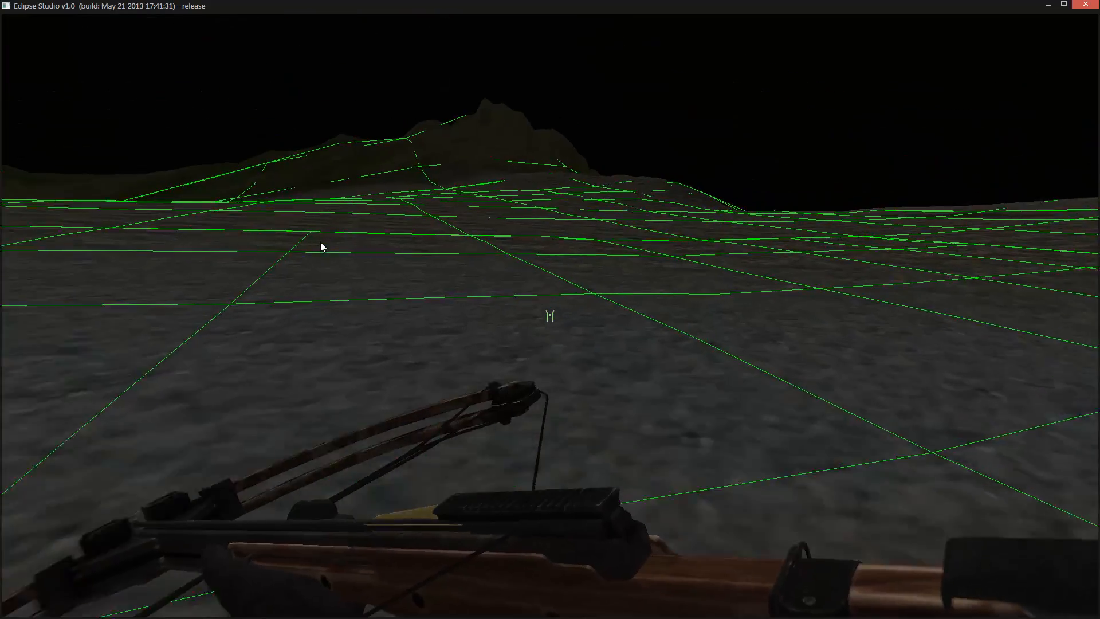
pyautogui.press('Escape')
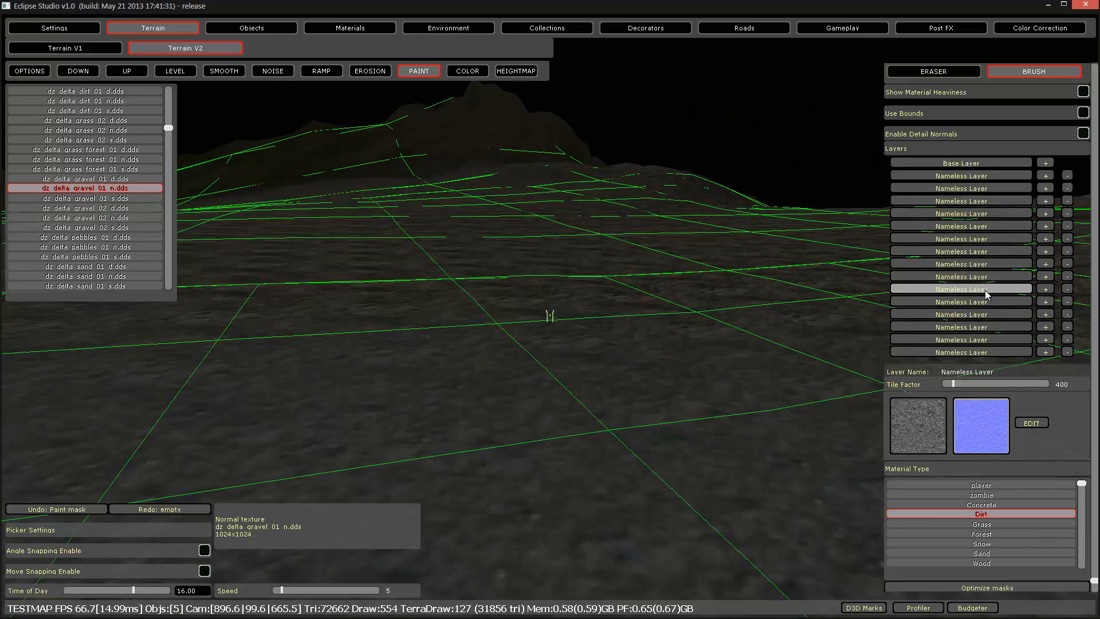
# Review the textures and material type options of several nameless layers, including the cliff rock ones, and of the base layer.
pyautogui.click(972, 277)
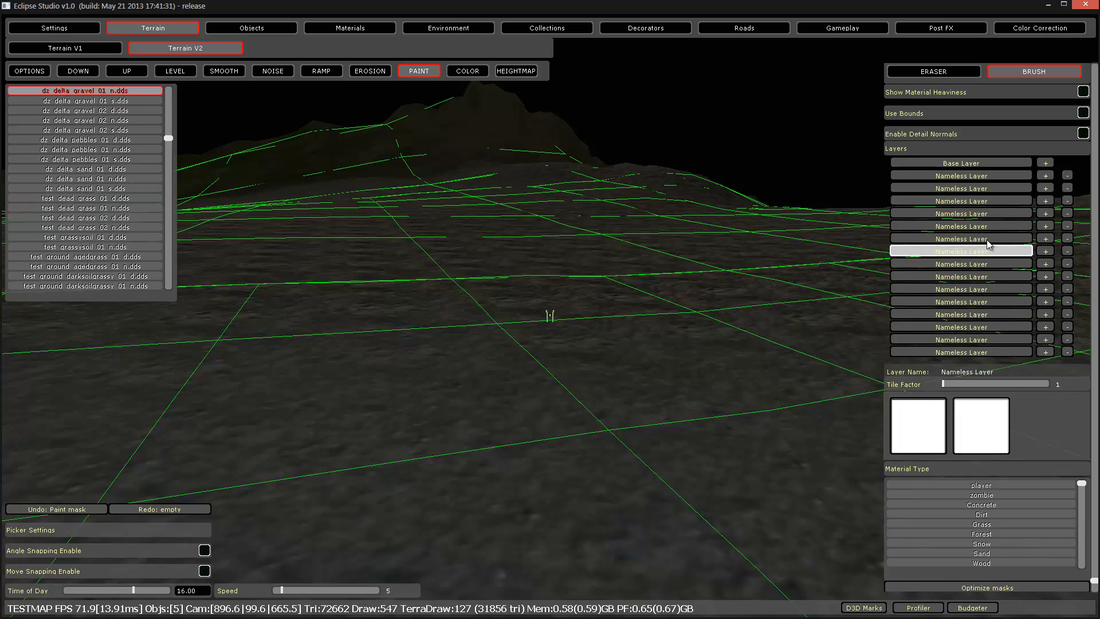
pyautogui.click(987, 239)
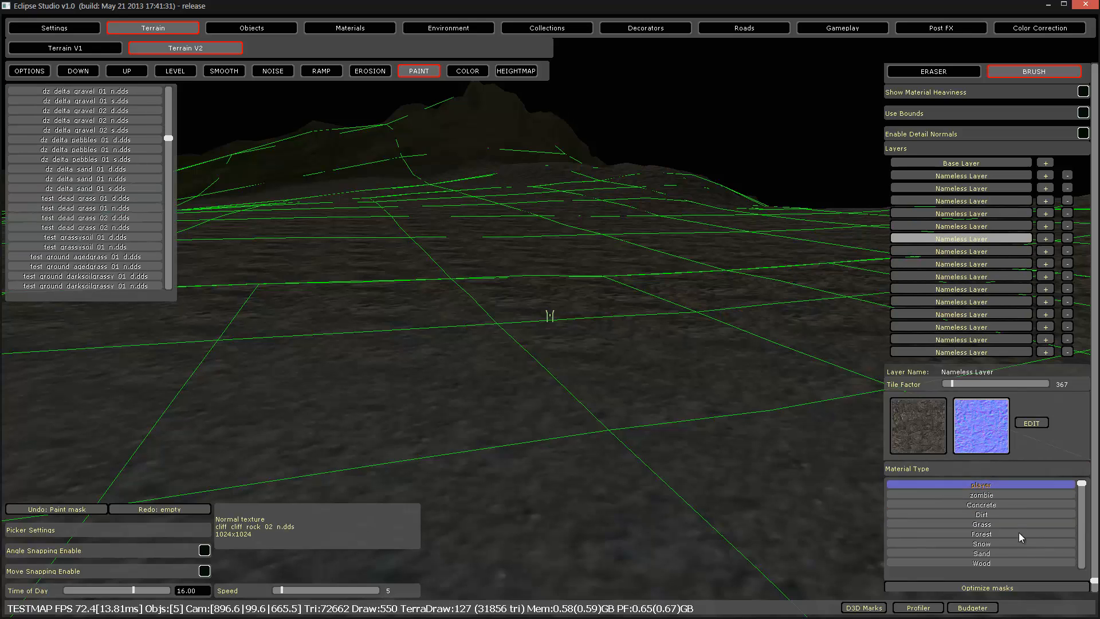
pyautogui.click(981, 524)
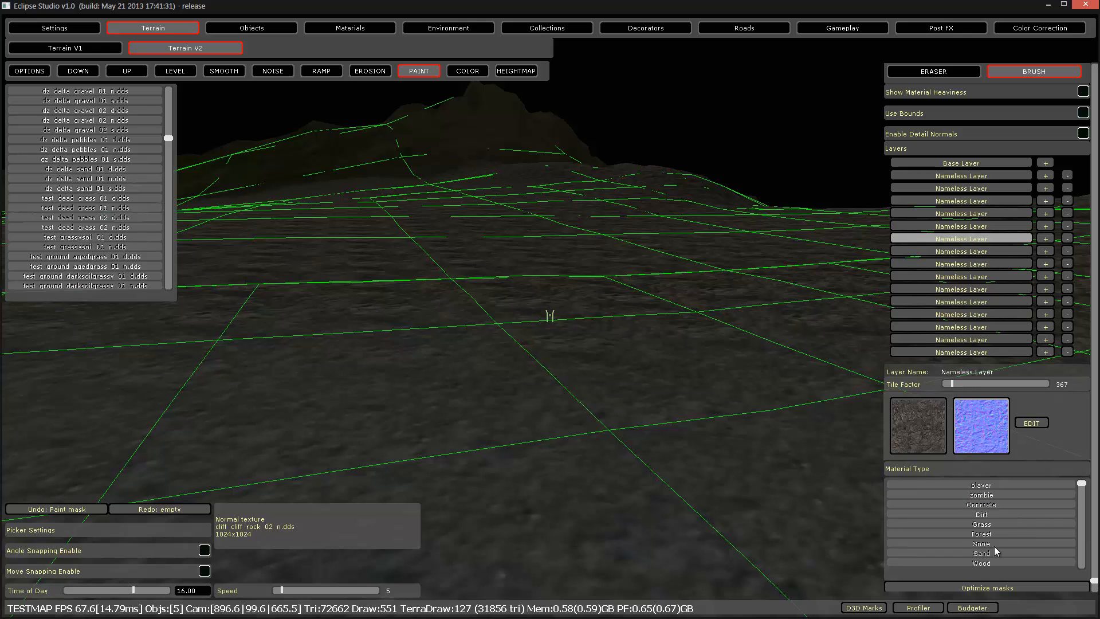
pyautogui.click(1000, 524)
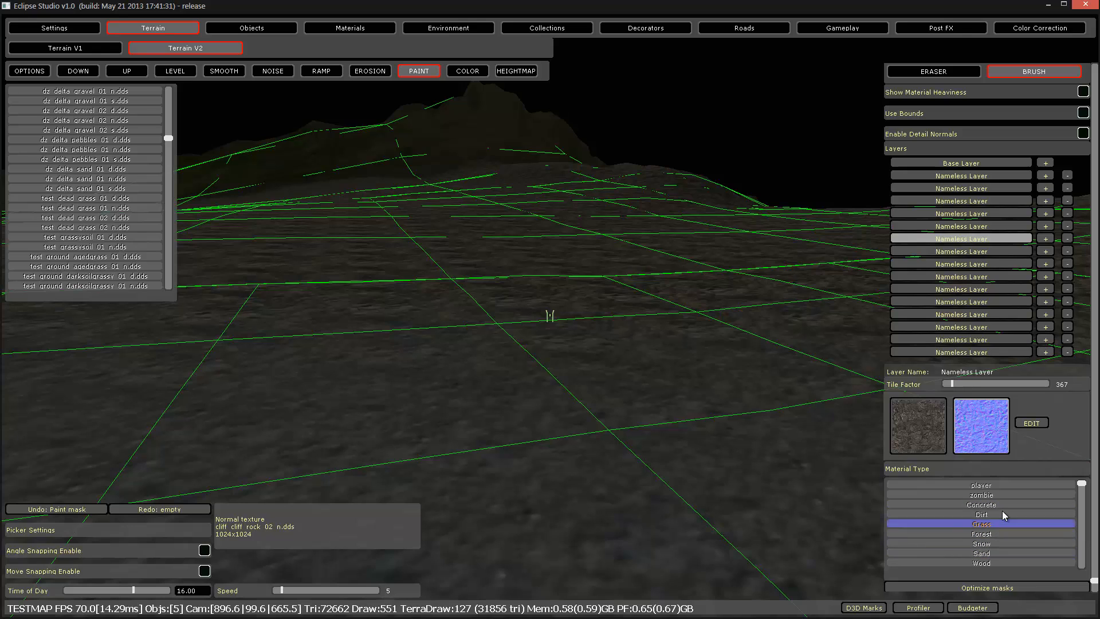
pyautogui.click(976, 227)
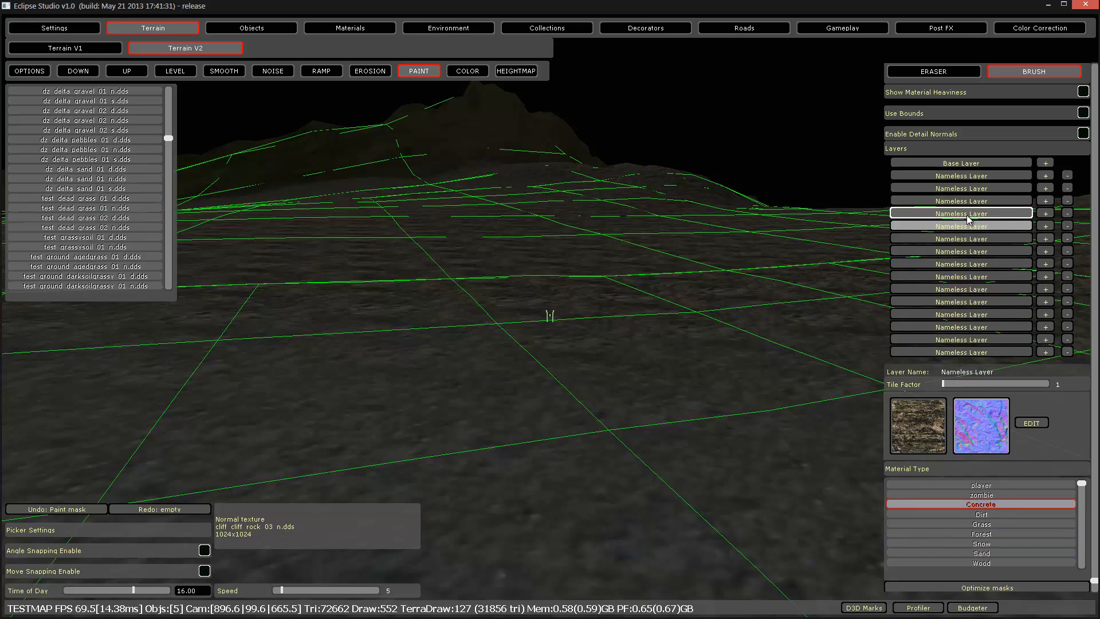
pyautogui.click(974, 176)
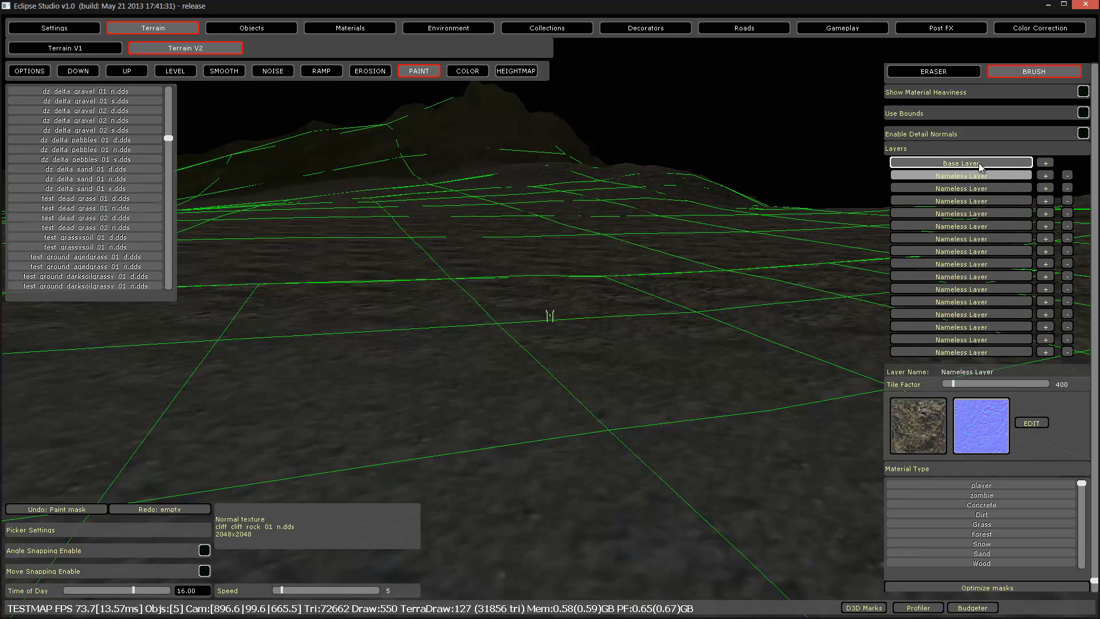
pyautogui.click(991, 505)
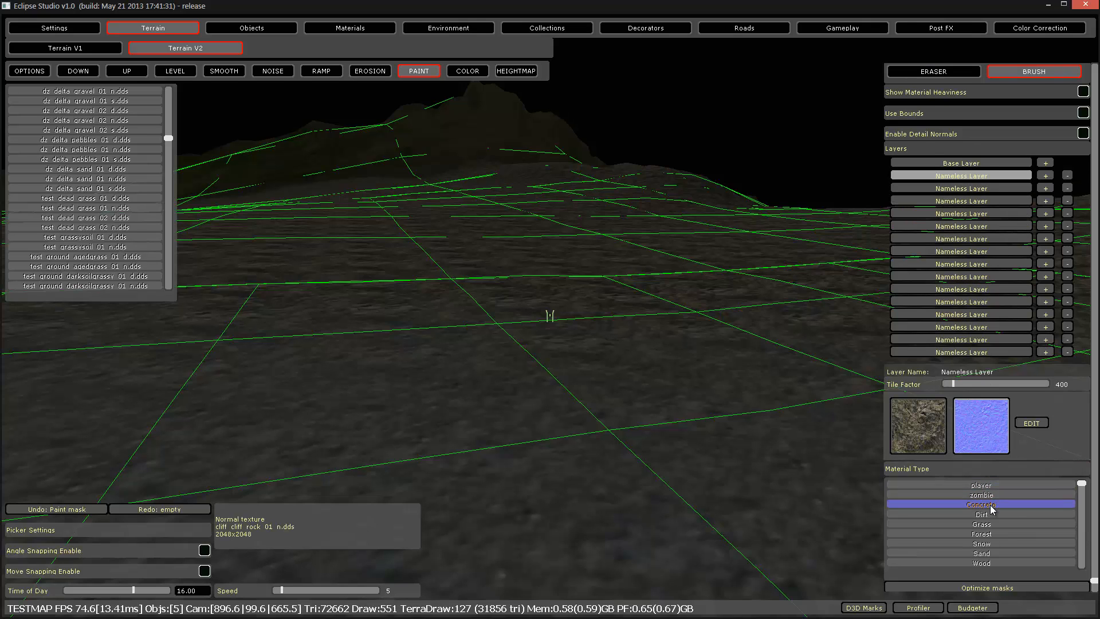
pyautogui.click(980, 162)
pyautogui.click(995, 533)
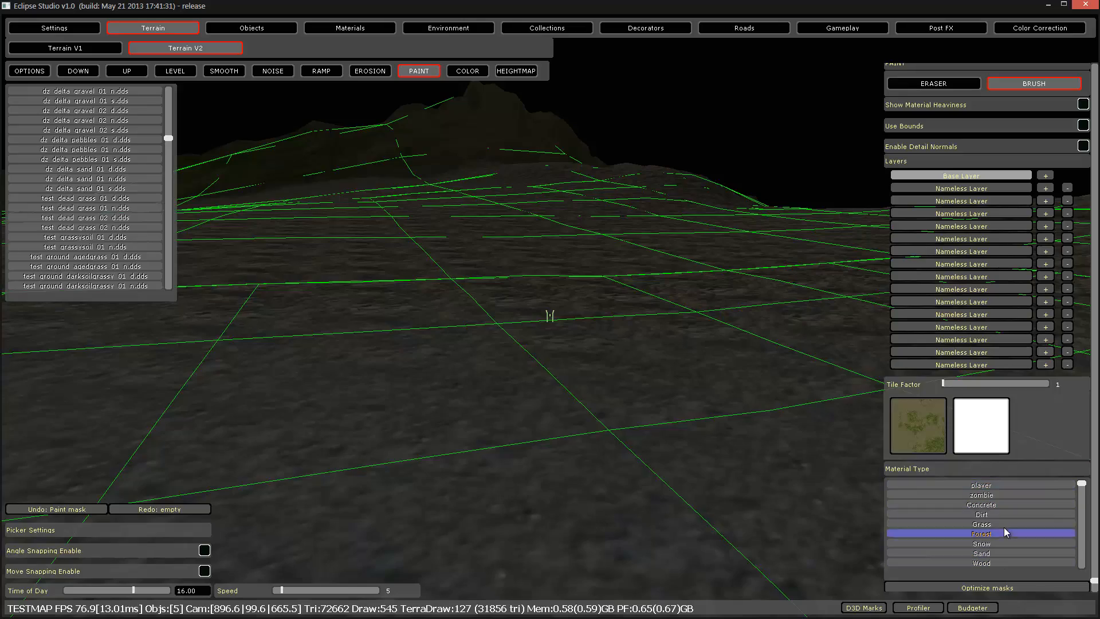
pyautogui.click(1004, 524)
# Run the character across the terrain in play mode in both camera views and return to the editor.
pyautogui.press('F1')
pyautogui.press('w')
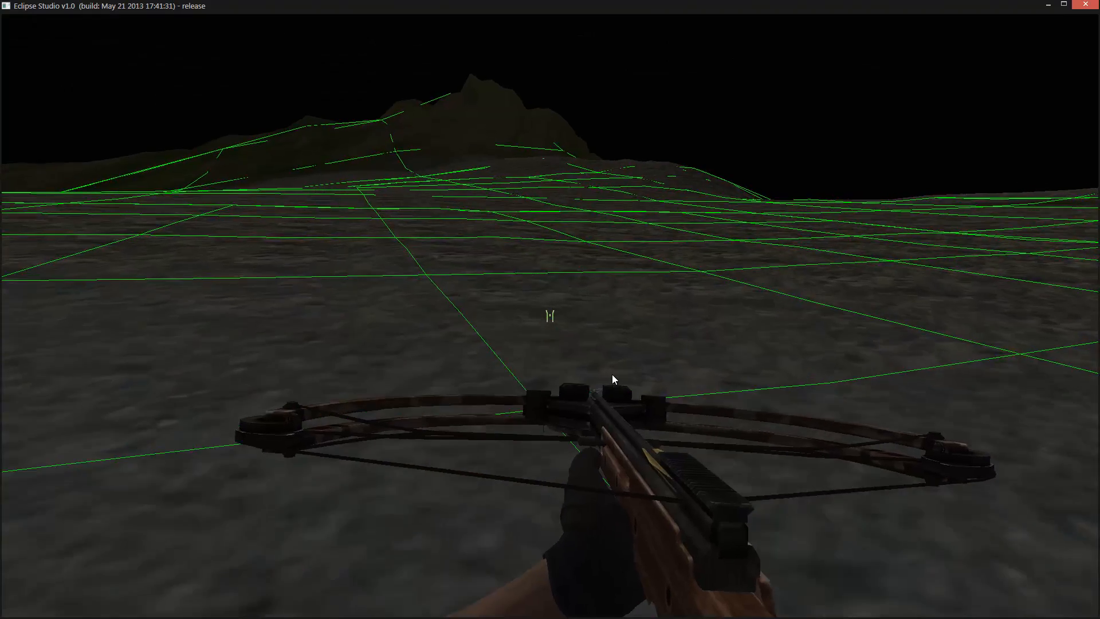
pyautogui.hotkey('shift', 'w')
pyautogui.press('c')
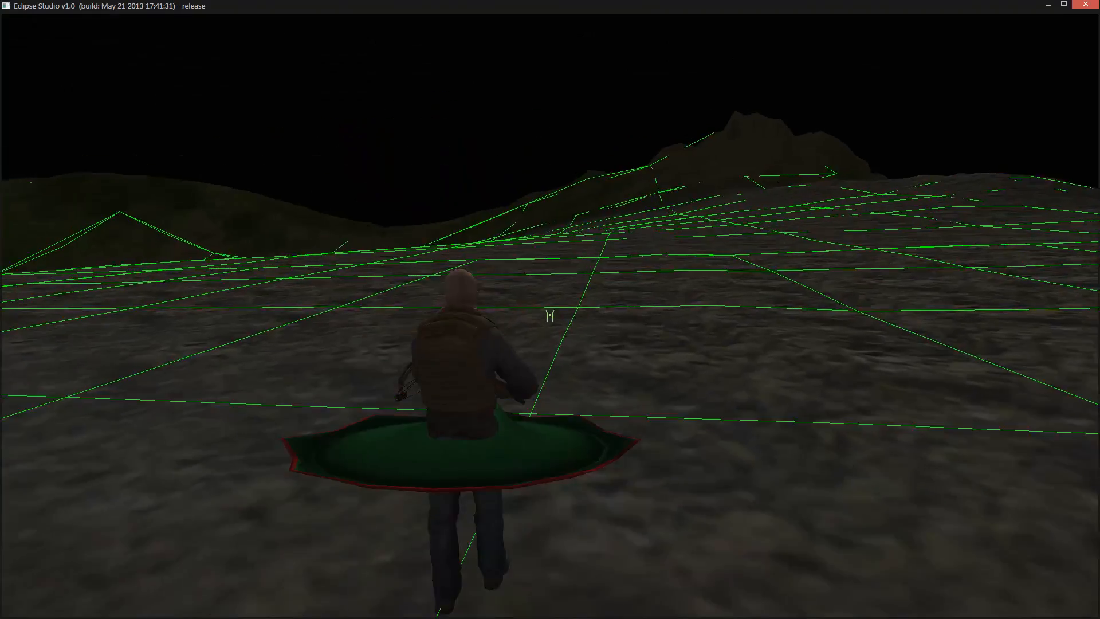
pyautogui.press('F1')
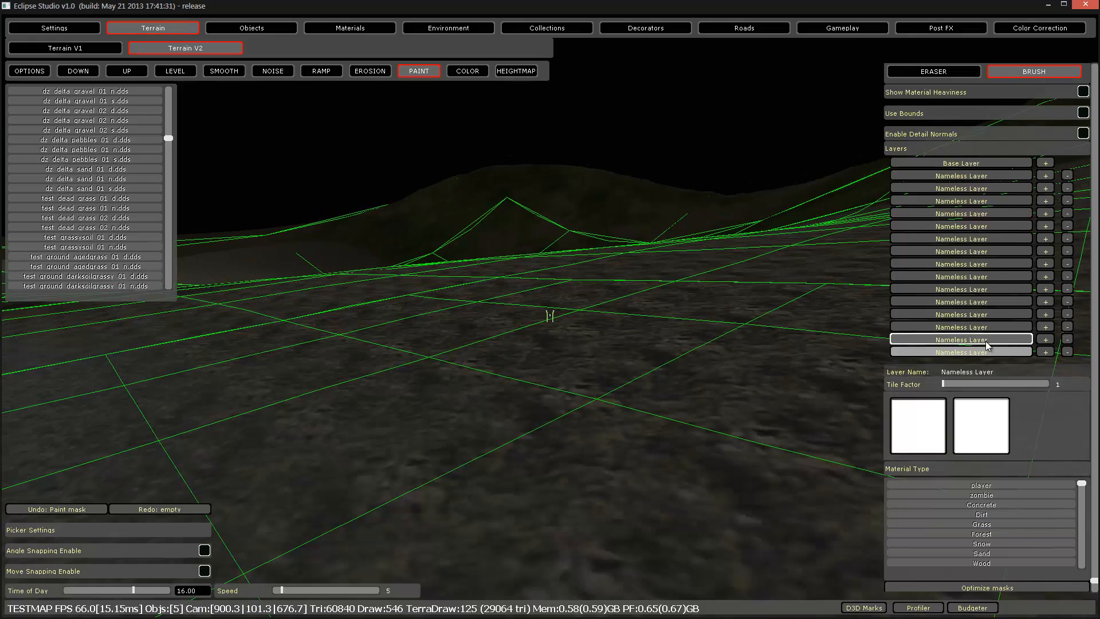
# Examine the painted gravel patch from above and up close.
pyautogui.press('F1')
pyautogui.moveTo(578, 325); pyautogui.dragTo(480, 346, button='right')
pyautogui.press('s')
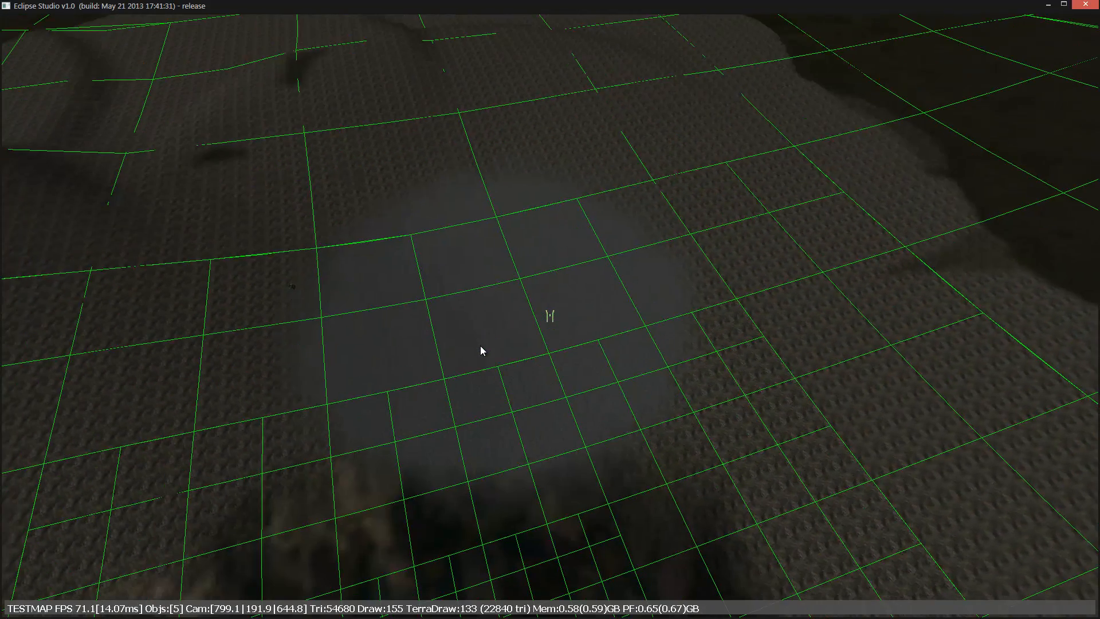
pyautogui.moveTo(480, 346)
pyautogui.mouseDown(button='right')
pyautogui.moveTo(491, 335)
pyautogui.moveTo(430, 342)
pyautogui.moveTo(431, 330)
pyautogui.moveTo(440, 341)
pyautogui.mouseUp(button='right')
pyautogui.press('w')
pyautogui.press('w')
pyautogui.press('s')
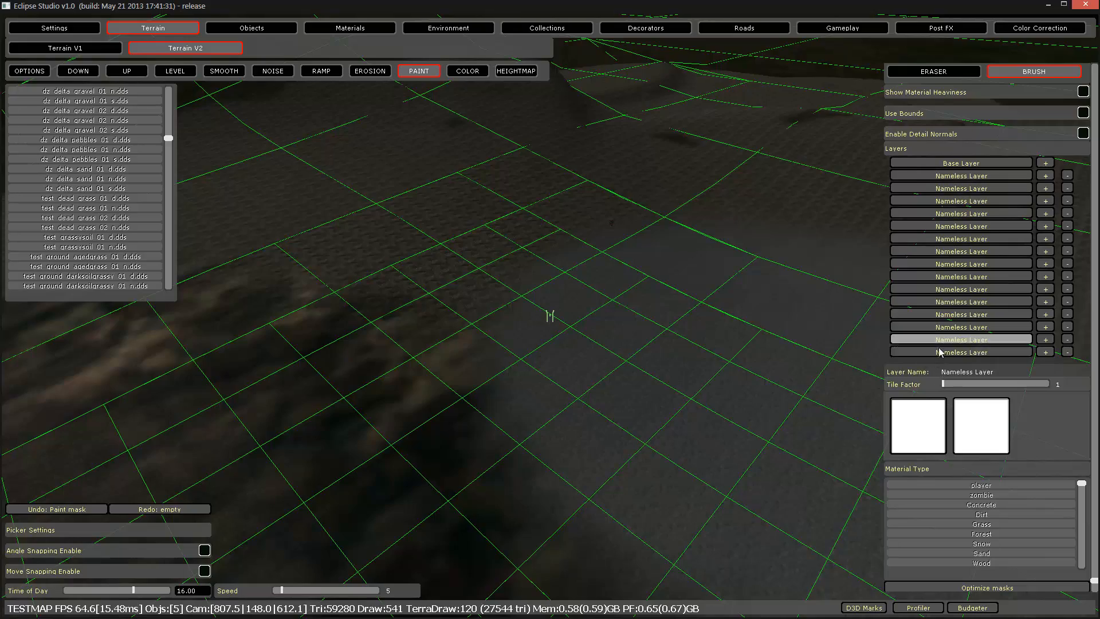
pyautogui.moveTo(696, 353)
pyautogui.mouseDown(button='right')
pyautogui.moveTo(701, 343)
pyautogui.moveTo(717, 348)
pyautogui.mouseUp(button='right')
pyautogui.press('w')
pyautogui.press('w')
# Assign dz delta sand 01 d.dds as diffuse and dz delta sand 01 n.dds as normal texture to the thirteenth nameless layer.
pyautogui.scroll(3, 955, 108)
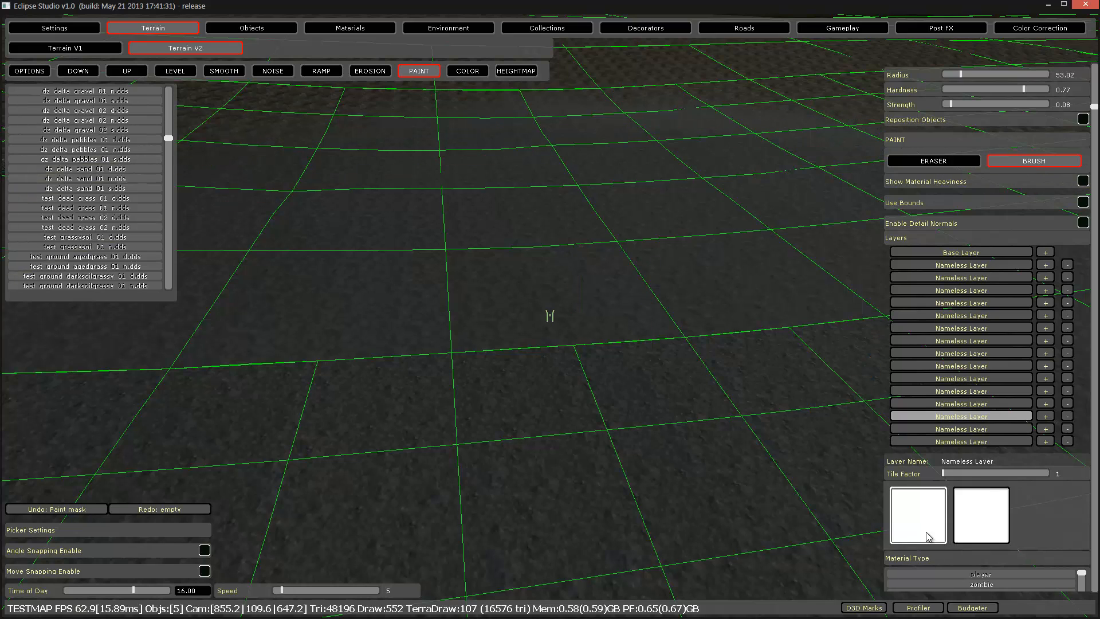
pyautogui.click(109, 168)
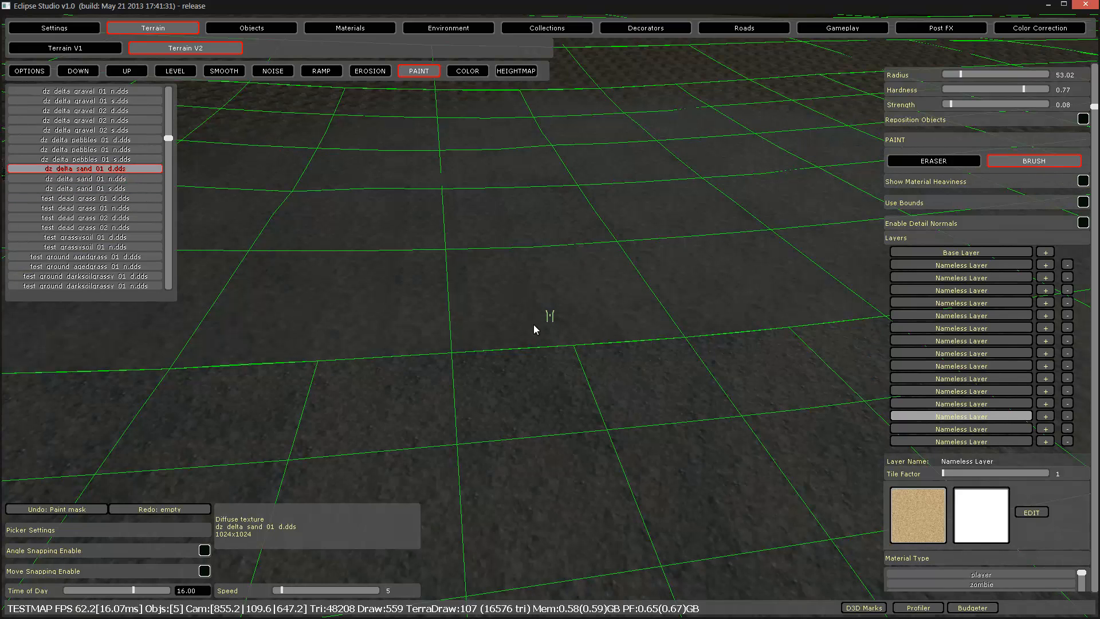
pyautogui.scroll(-4, 95, 193)
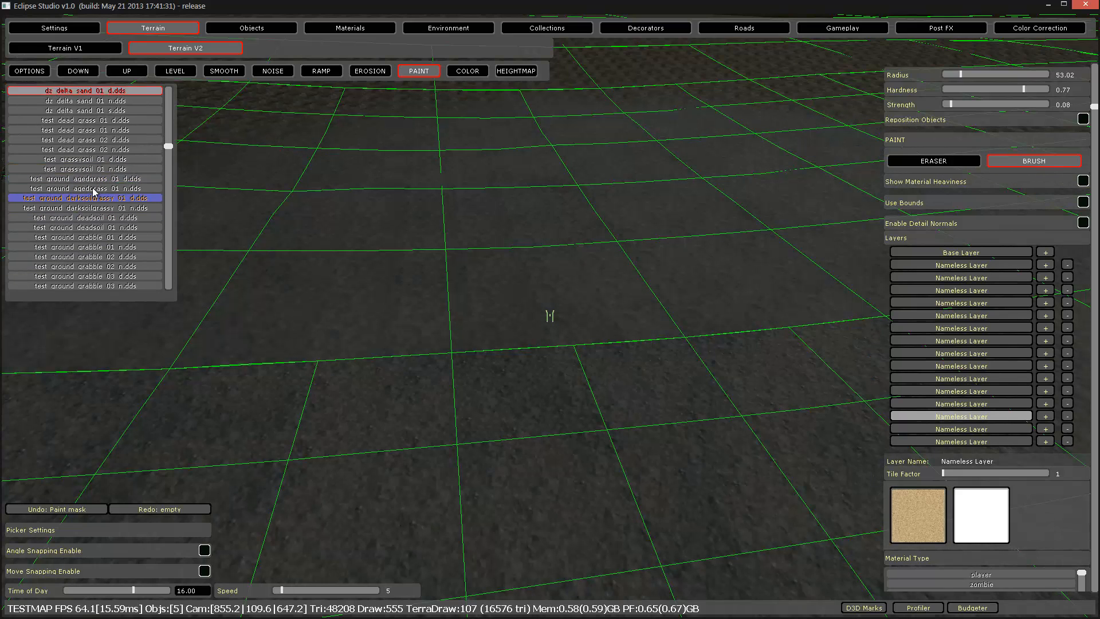
pyautogui.click(124, 101)
# Paint the sand layer over the gravel ground.
pyautogui.moveTo(470, 239); pyautogui.dragTo(474, 241, button='right')
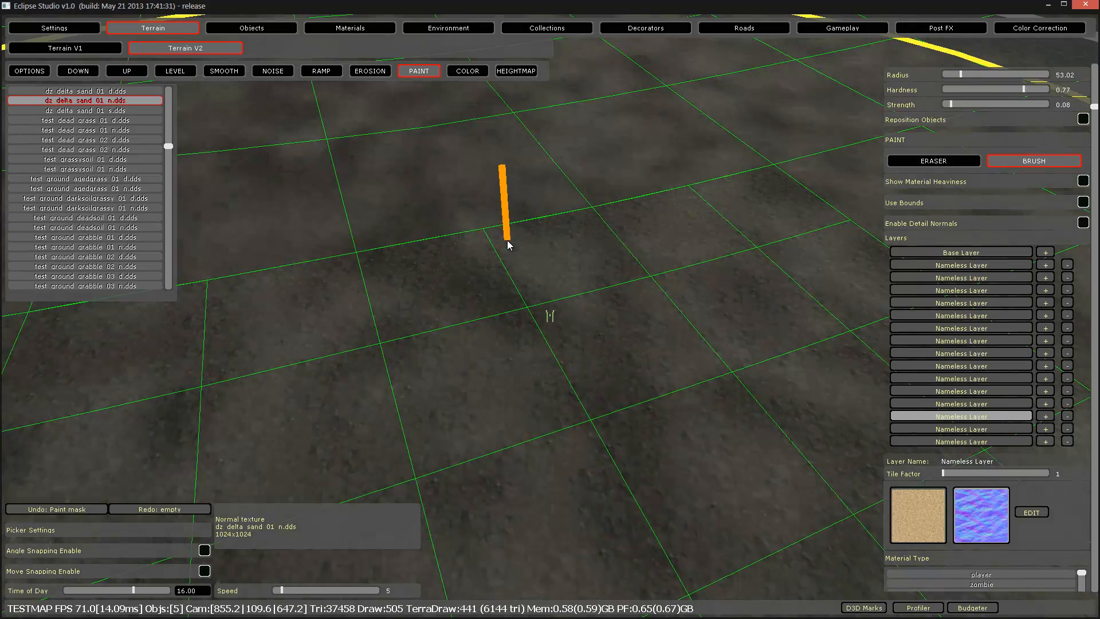
pyautogui.moveTo(617, 266); pyautogui.dragTo(617, 266, button='right')
pyautogui.press('w')
pyautogui.click(421, 315)
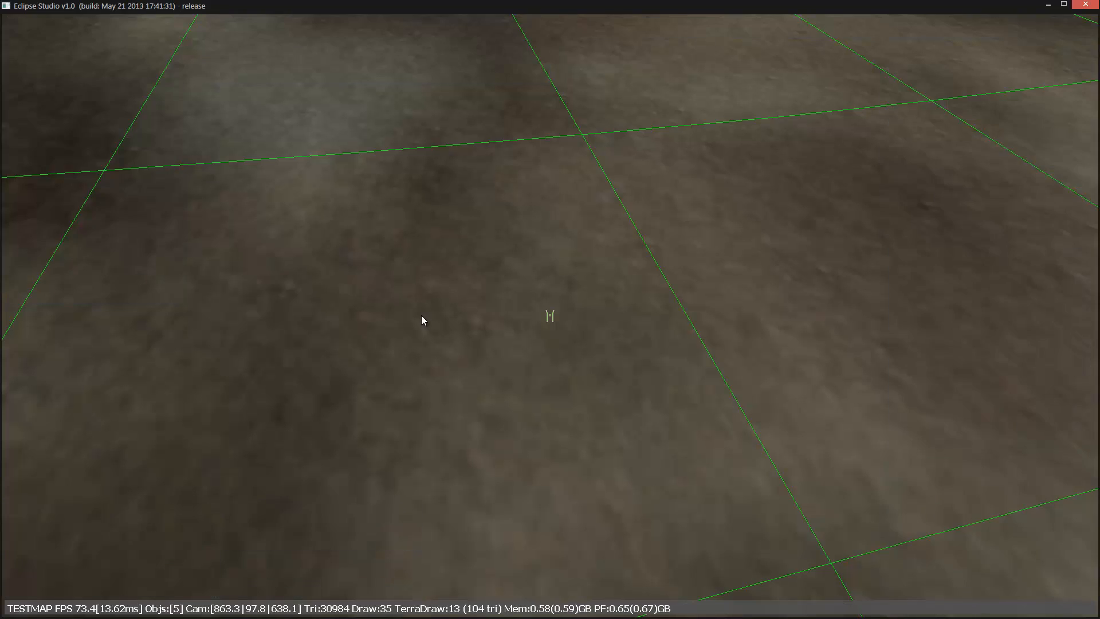
pyautogui.click(442, 314)
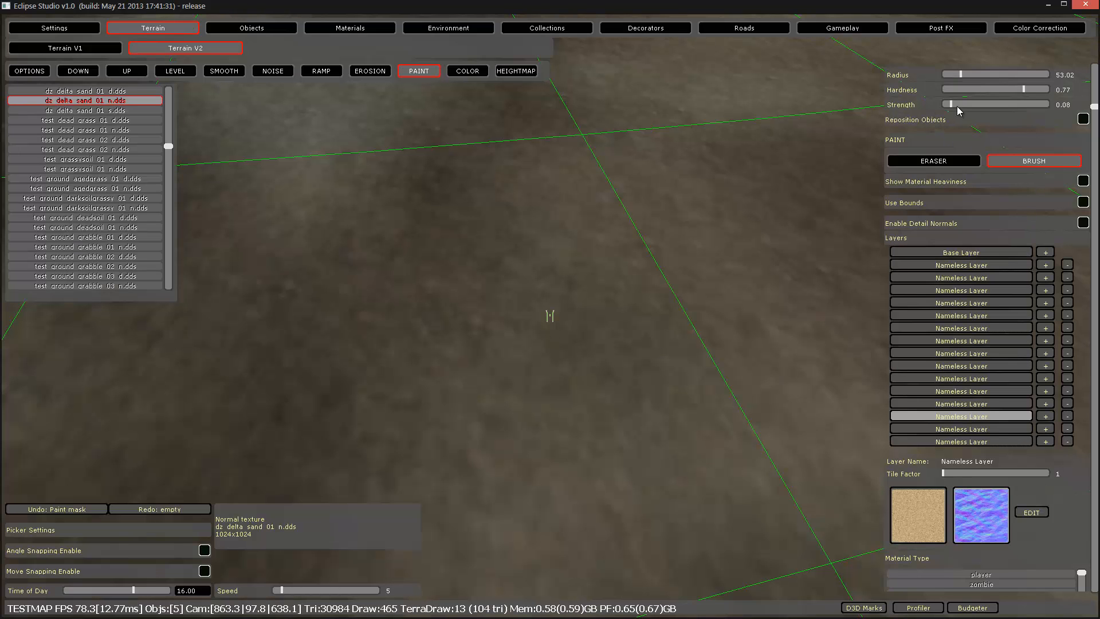
# Set the sand layer's tile factor to 475.
pyautogui.moveTo(944, 472); pyautogui.dragTo(954, 472)
pyautogui.moveTo(599, 366); pyautogui.dragTo(590, 363, button='right')
pyautogui.press('s')
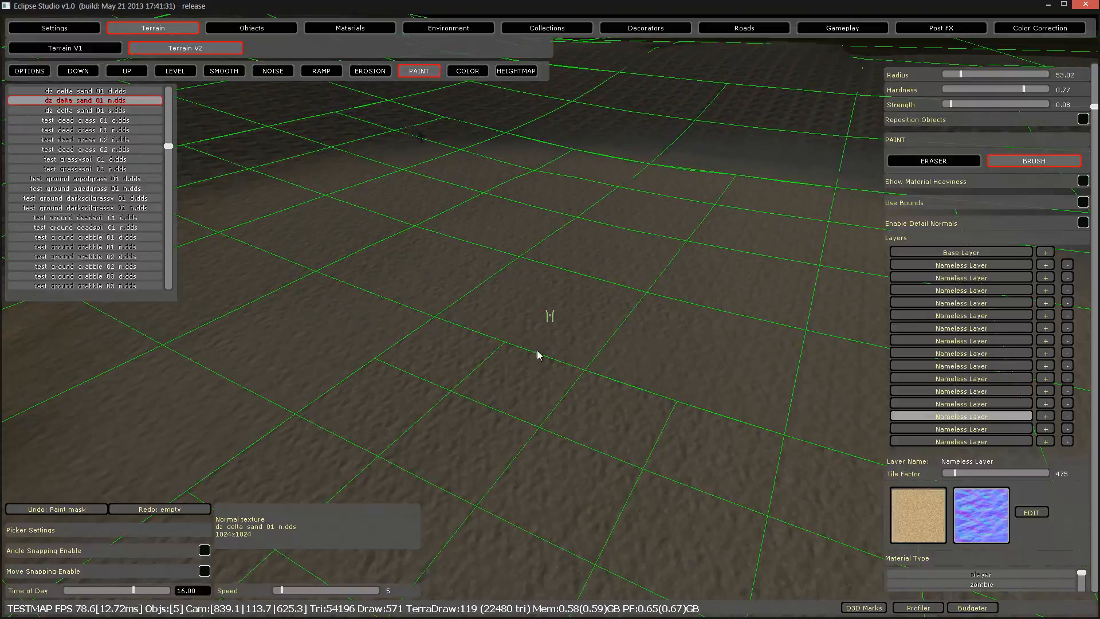
pyautogui.press('s')
pyautogui.moveTo(518, 341); pyautogui.dragTo(284, 134, button='right')
pyautogui.press('s')
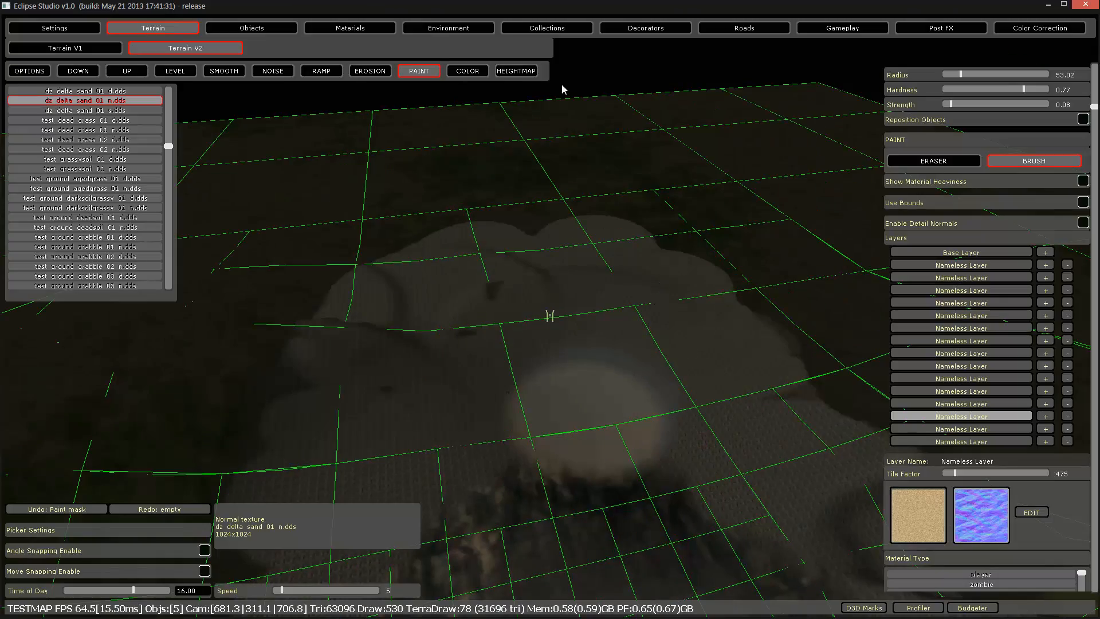
pyautogui.moveTo(1095, 201); pyautogui.dragTo(1095, 80)
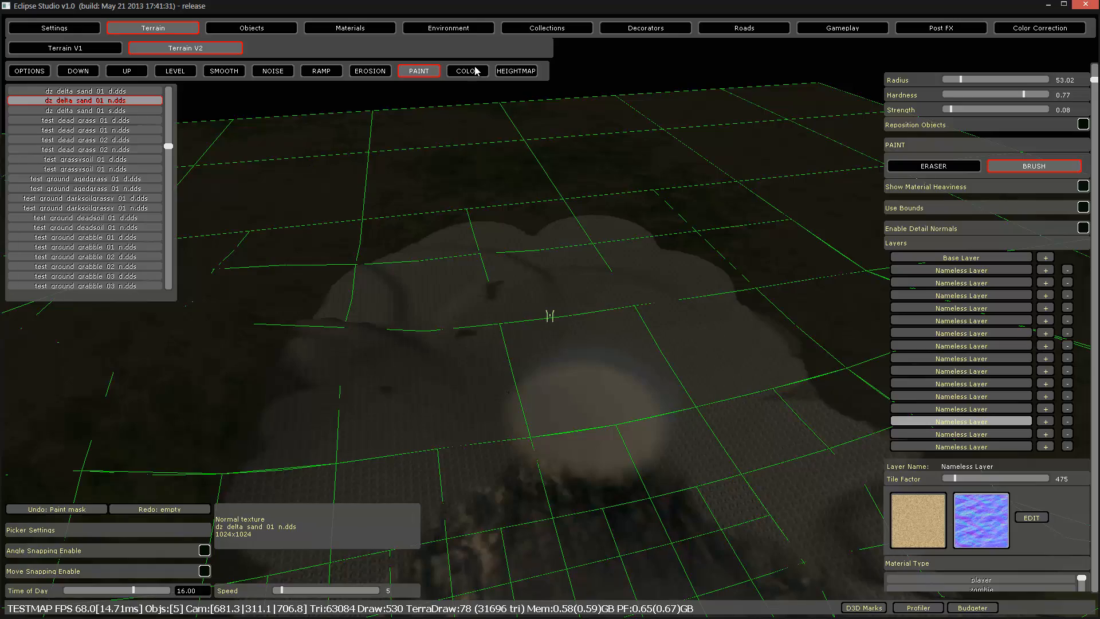
# Survey the painted sand and gravel patches from above and view the Color tool's settings.
pyautogui.moveTo(674, 271); pyautogui.dragTo(453, 204, button='right')
pyautogui.press('a')
pyautogui.press('s')
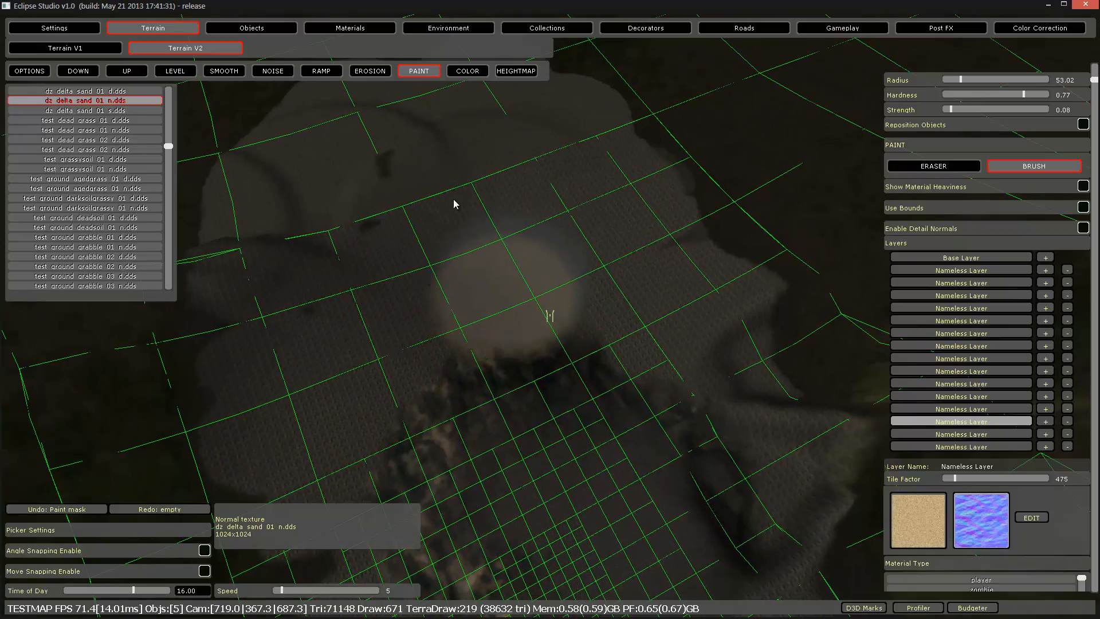
pyautogui.click(468, 71)
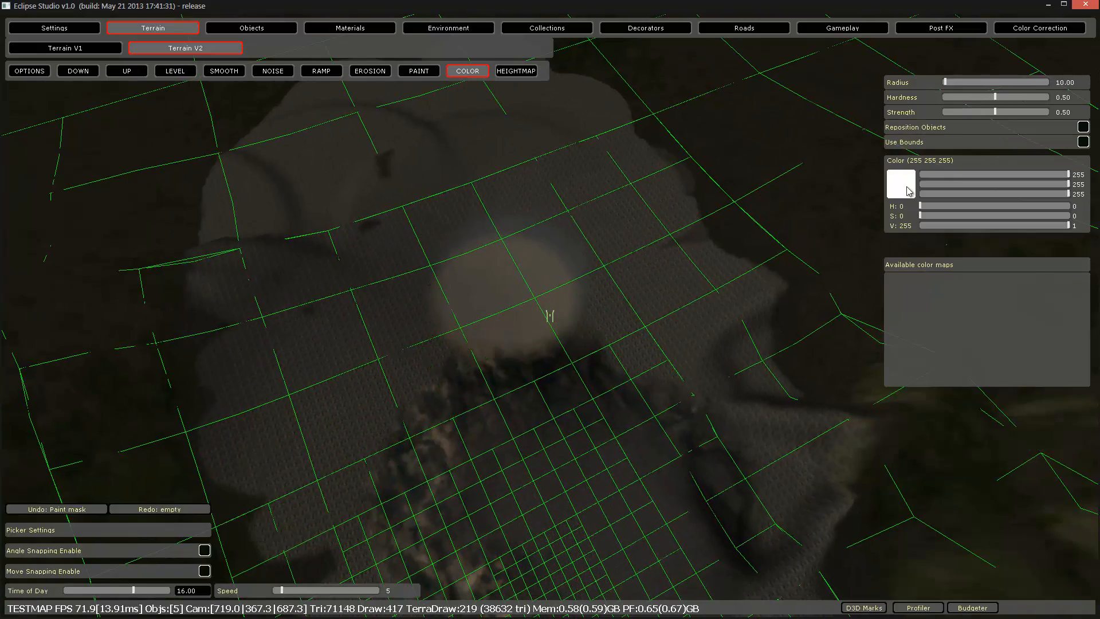
pyautogui.moveTo(579, 177); pyautogui.dragTo(587, 167, button='right')
pyautogui.press('w')
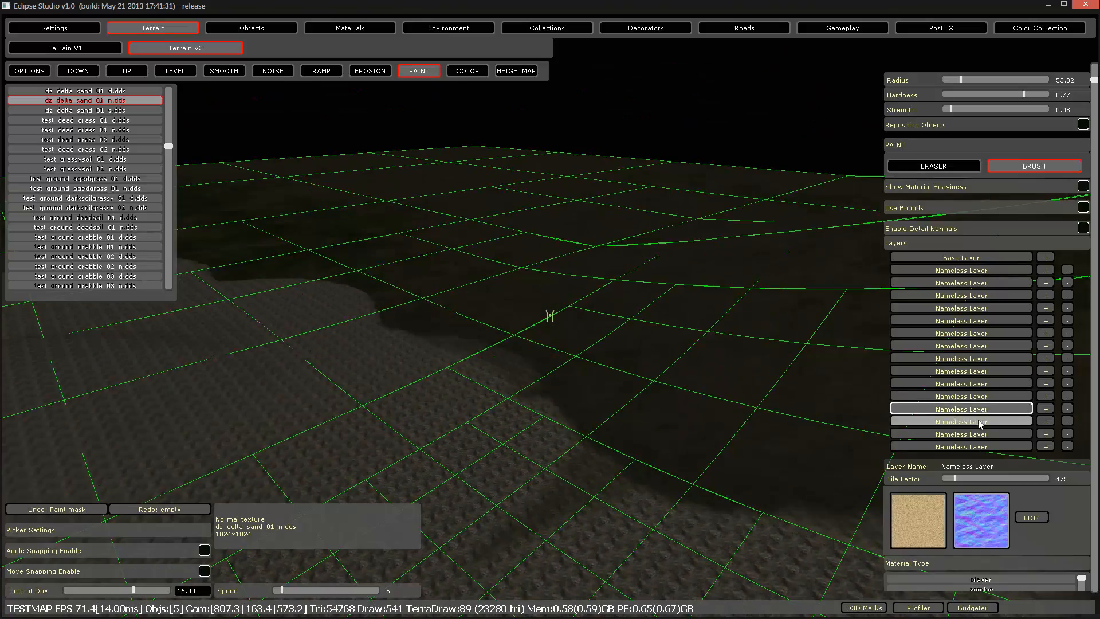
# Select the fifteenth nameless layer and try test dead grass 01 d.dds and test ground darksoilgrassy 01 d.dds as its normal texture.
pyautogui.click(931, 447)
pyautogui.click(130, 119)
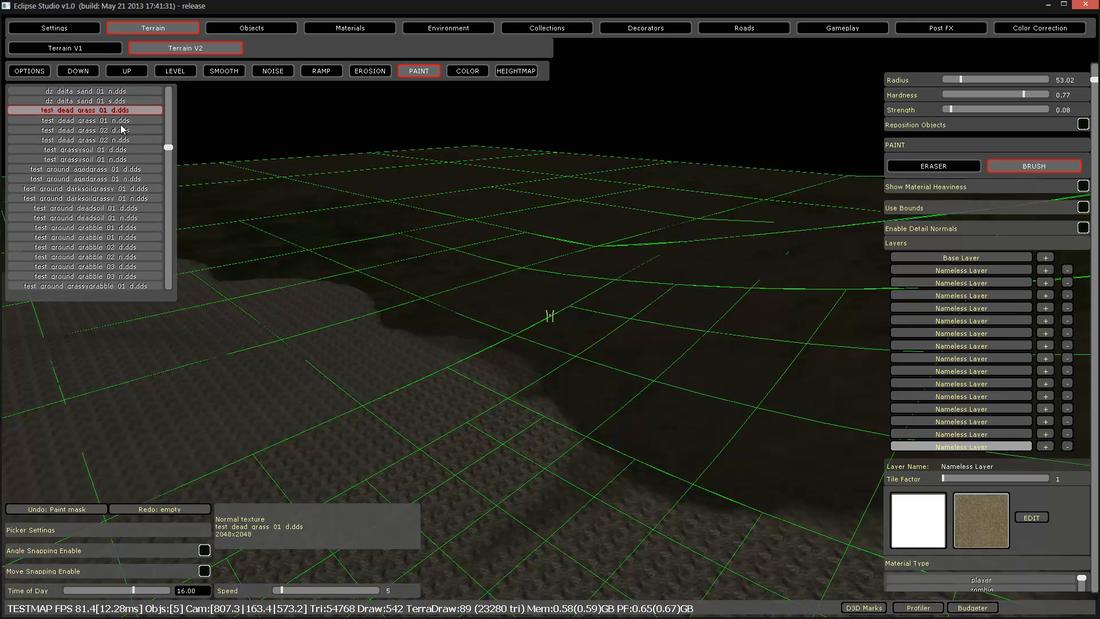
pyautogui.click(118, 178)
pyautogui.click(115, 188)
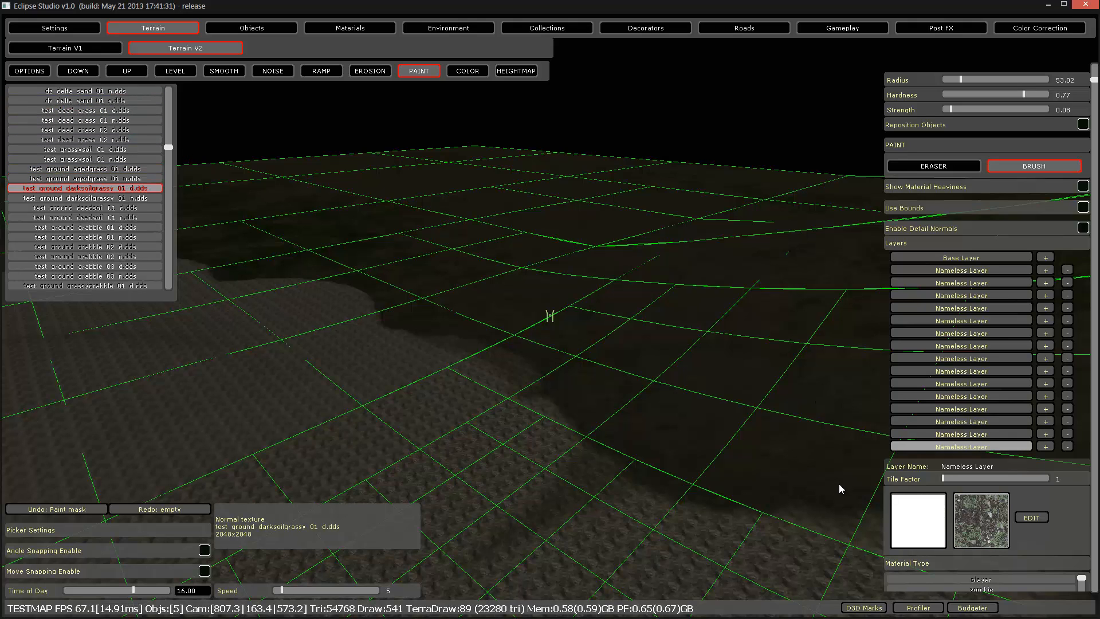
# Try the grassy grabble, grassy leafs, grassy rocky and ground leafs textures as the layer's diffuse texture.
pyautogui.scroll(-3, 91, 199)
pyautogui.click(90, 197)
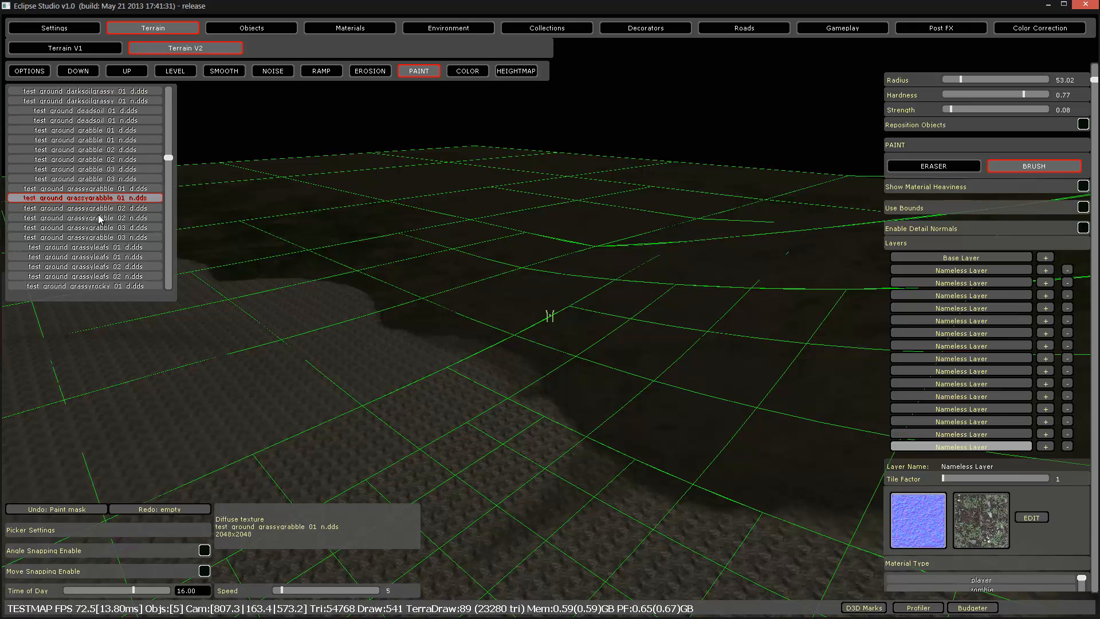
pyautogui.click(99, 218)
pyautogui.click(106, 208)
pyautogui.click(106, 227)
pyautogui.click(107, 247)
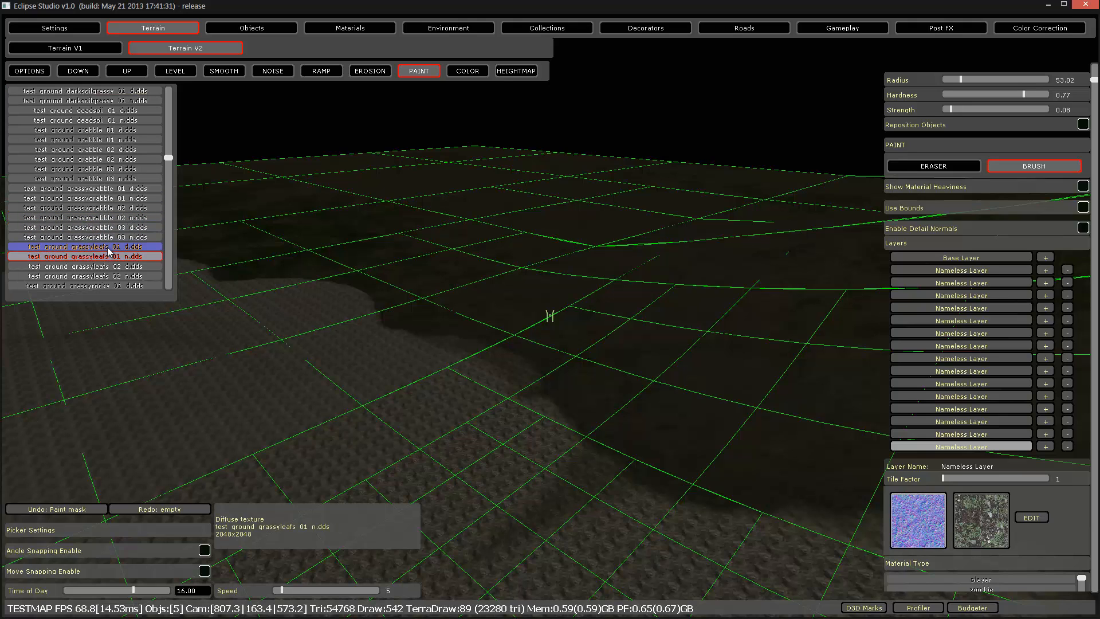
pyautogui.scroll(-4, 117, 255)
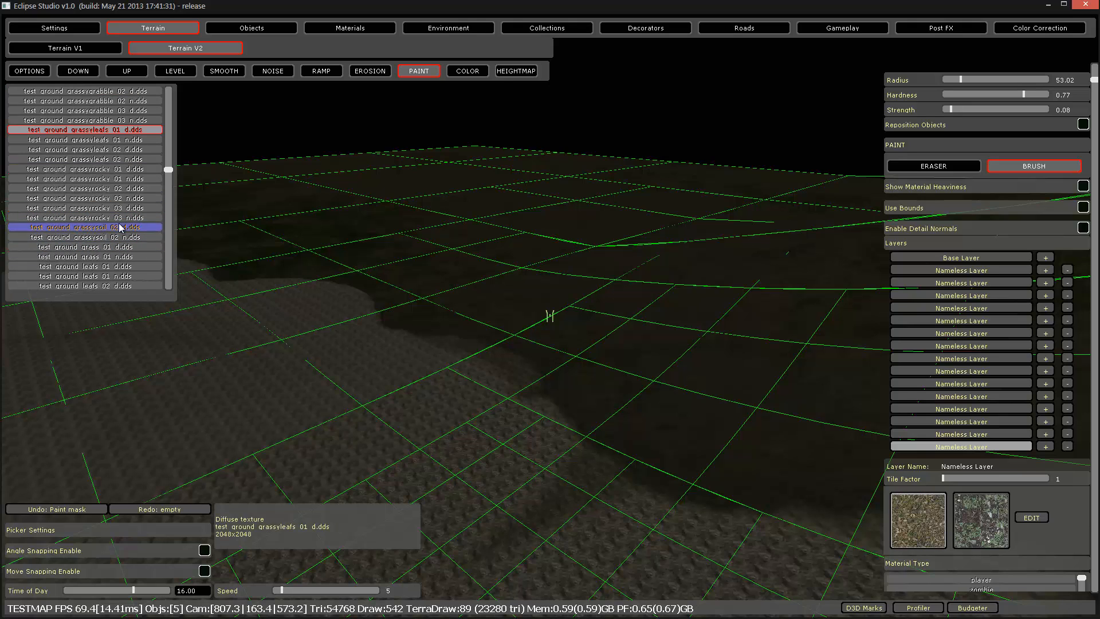
pyautogui.click(135, 189)
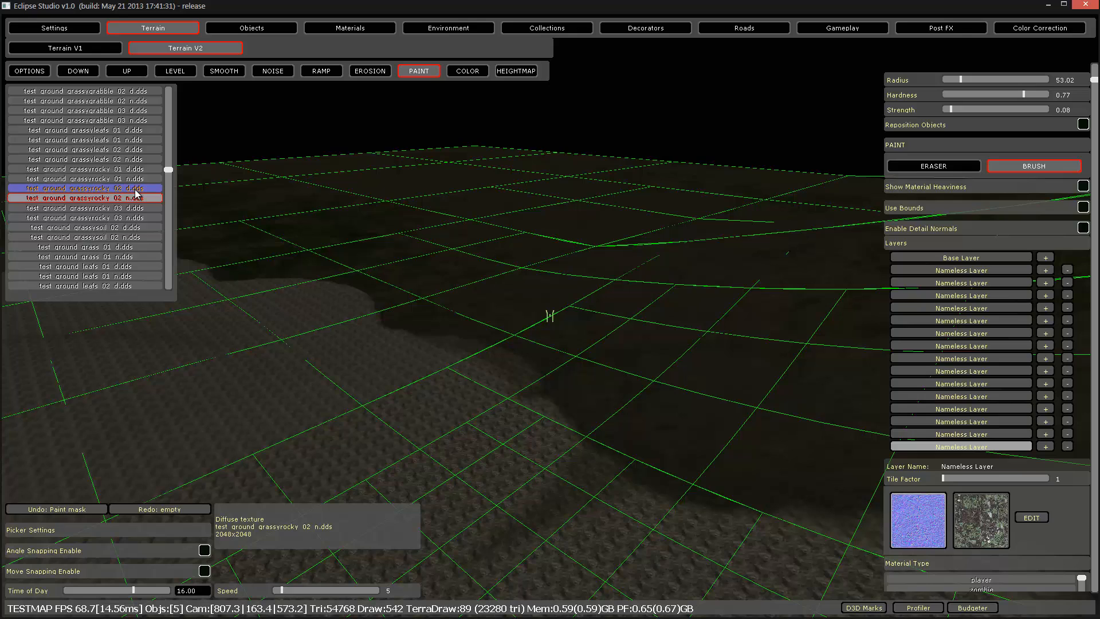
pyautogui.click(112, 247)
pyautogui.click(112, 256)
pyautogui.scroll(-1, 112, 267)
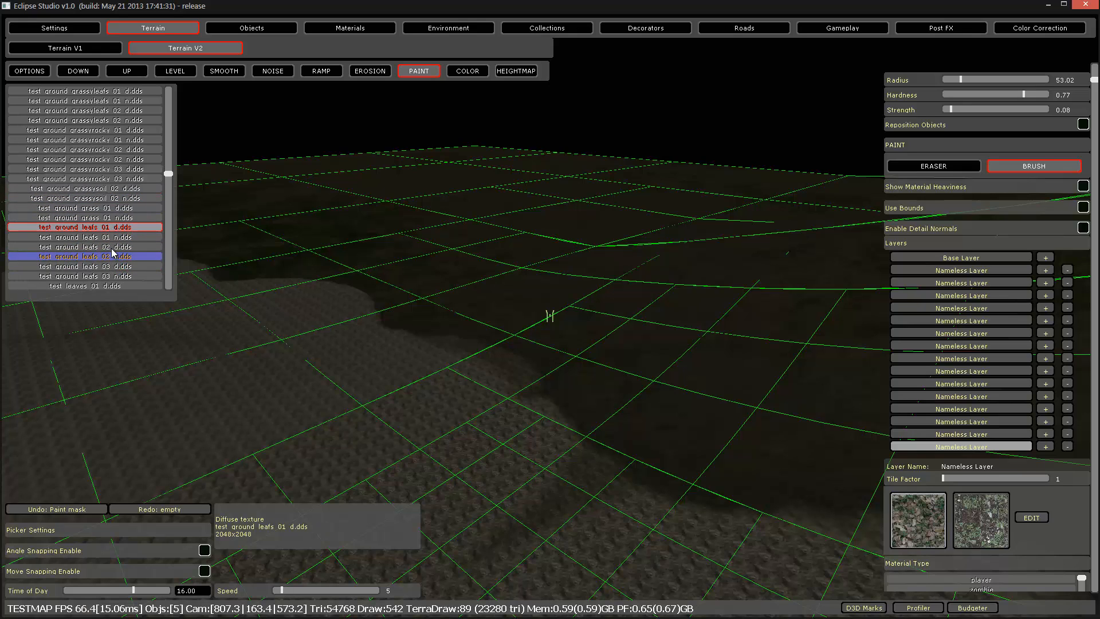
pyautogui.click(110, 247)
pyautogui.scroll(-3, 110, 269)
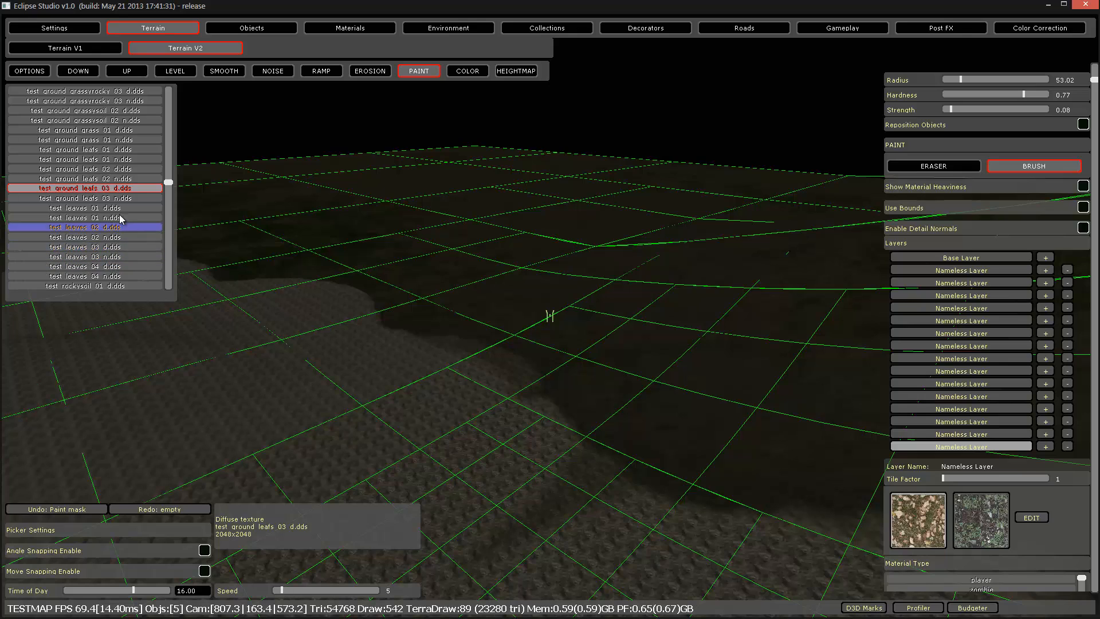
# Try the test leaves 01 to 04 textures and test rockysoil 01 d.dds as the layer's diffuse texture.
pyautogui.click(121, 208)
pyautogui.click(119, 218)
pyautogui.click(115, 228)
pyautogui.click(111, 247)
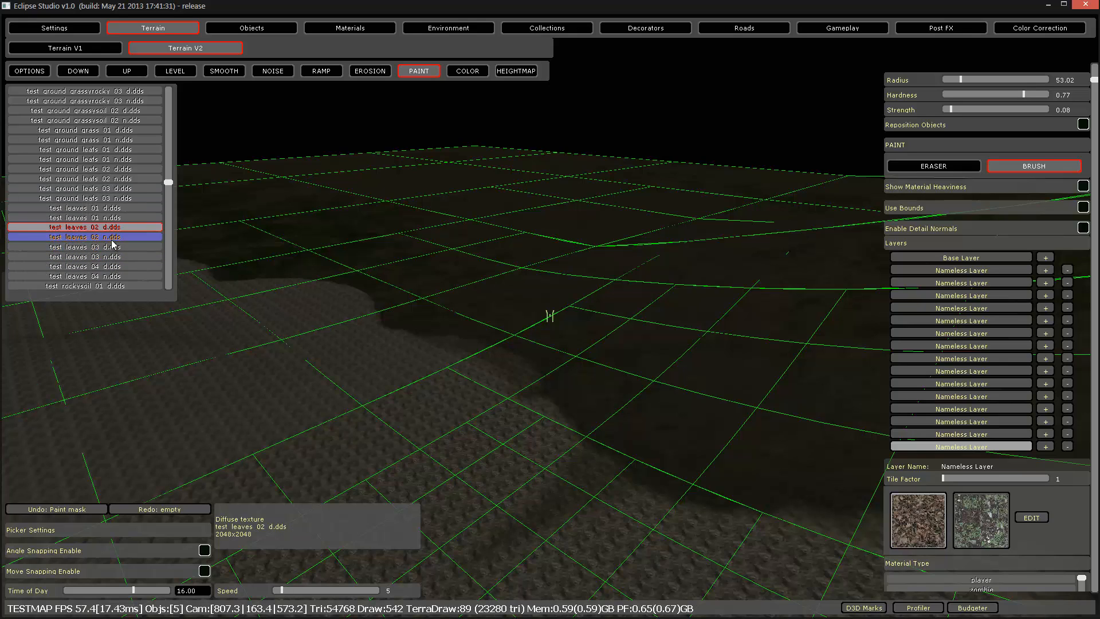
pyautogui.click(110, 257)
pyautogui.click(109, 267)
pyautogui.click(108, 276)
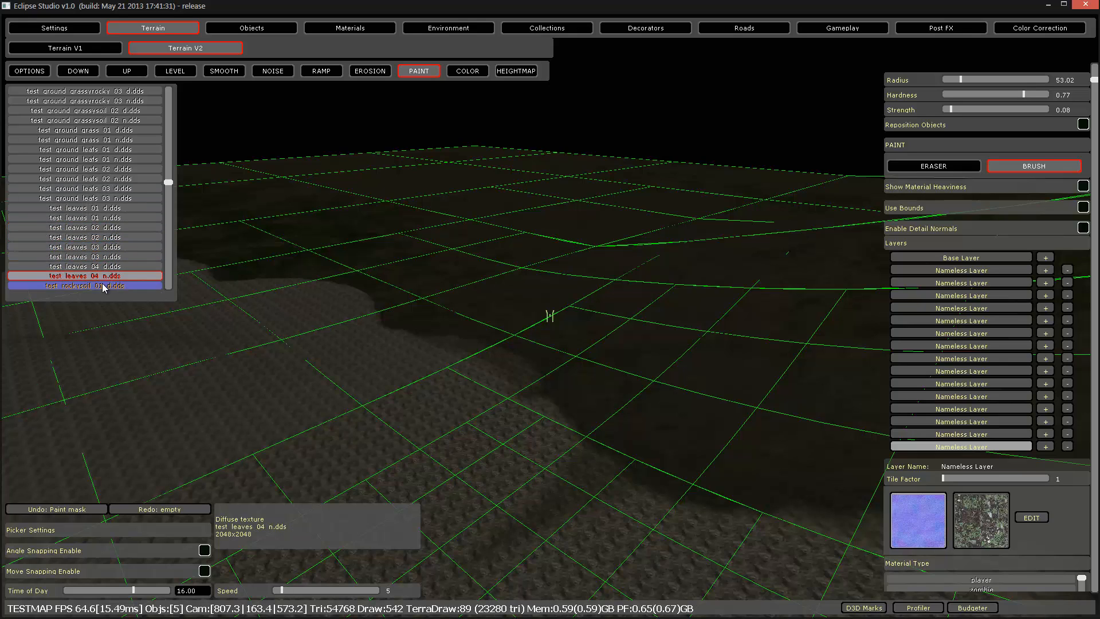
pyautogui.click(106, 286)
# Assign test sandy soil 01 d.dds as diffuse and test sandy soil 01 n.dds as normal texture to the fifteenth nameless layer.
pyautogui.scroll(-1, 106, 284)
pyautogui.scroll(-3, 103, 248)
pyautogui.click(107, 228)
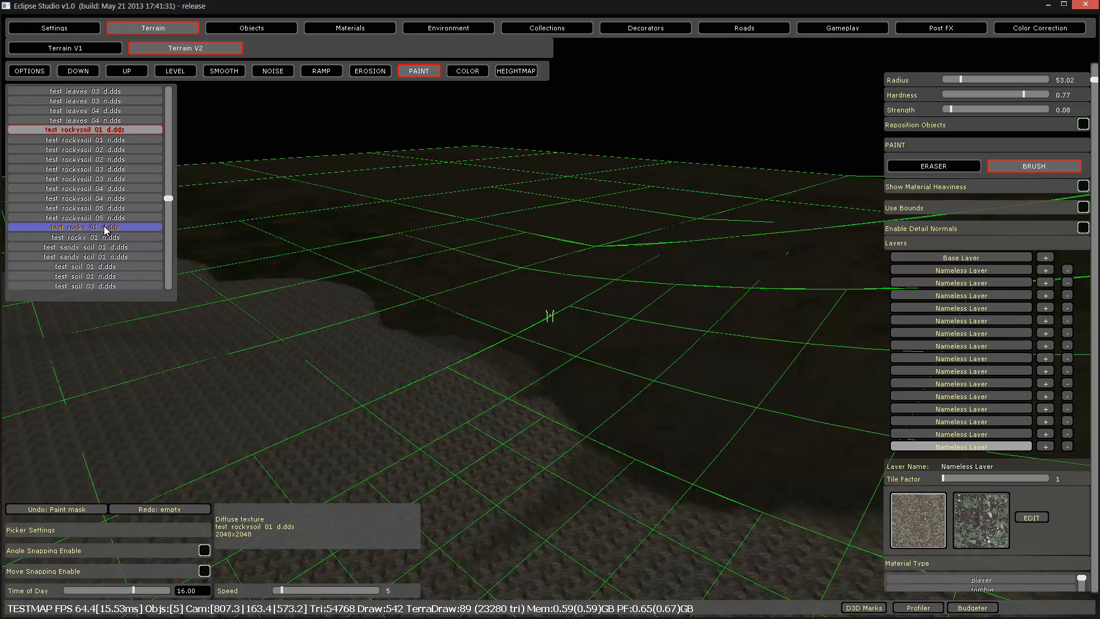
pyautogui.click(112, 248)
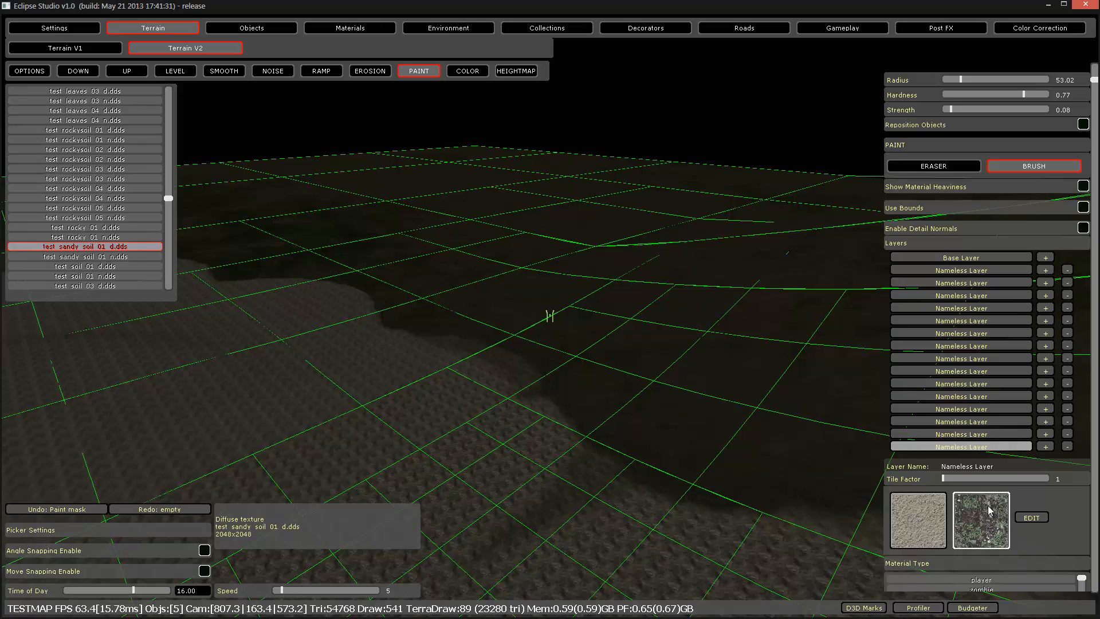
pyautogui.click(981, 505)
pyautogui.click(103, 256)
# Paint the sandy soil layer over the dark ground and set its tile factor to 173.
pyautogui.press('w')
pyautogui.moveTo(304, 250)
pyautogui.mouseDown(button='right')
pyautogui.moveTo(294, 238)
pyautogui.moveTo(288, 255)
pyautogui.mouseUp(button='right')
pyautogui.moveTo(676, 321)
pyautogui.mouseDown()
pyautogui.moveTo(665, 419)
pyautogui.moveTo(482, 335)
pyautogui.moveTo(547, 212)
pyautogui.mouseUp()
pyautogui.moveTo(943, 478); pyautogui.dragTo(947, 479)
pyautogui.moveTo(682, 344); pyautogui.dragTo(648, 349, button='right')
pyautogui.press('w')
pyautogui.press('s')
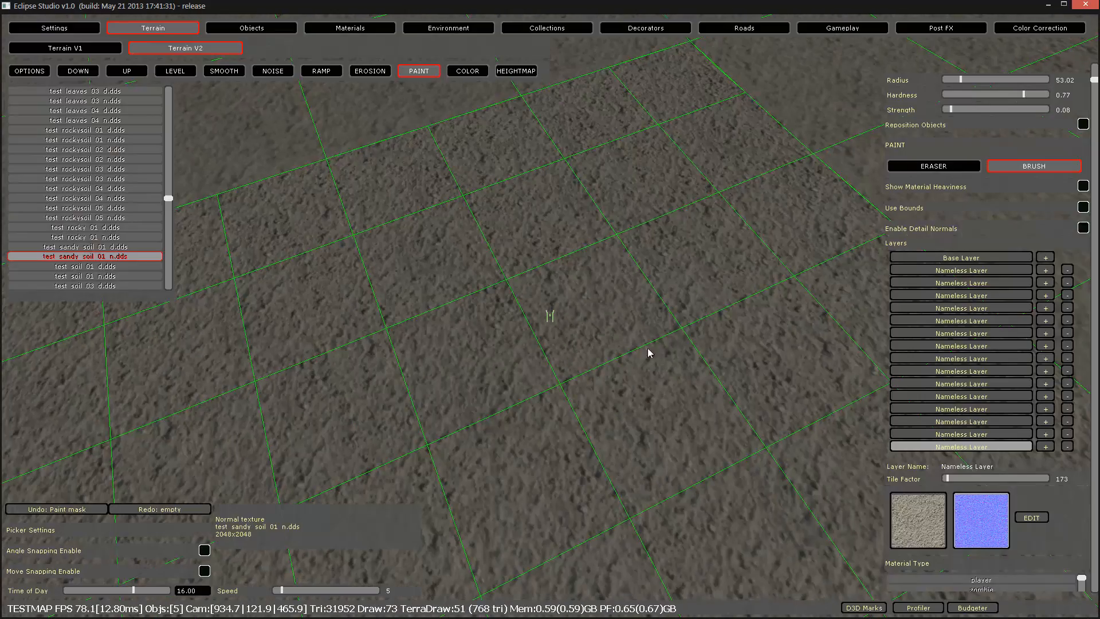
# Replace the sandy soil layer's normal texture with test soil 01 n.dds and inspect the surface relief up close.
pyautogui.click(81, 266)
pyautogui.scroll(-6, 86, 189)
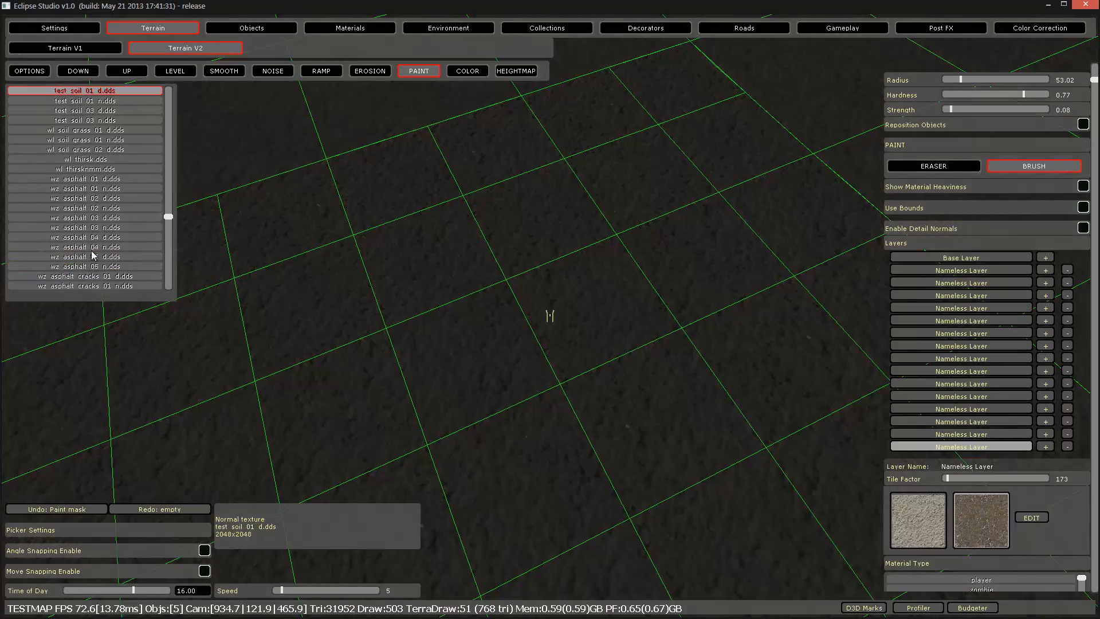
pyautogui.click(85, 100)
pyautogui.press('s')
pyautogui.moveTo(350, 181); pyautogui.dragTo(343, 178, button='right')
pyautogui.press('w')
pyautogui.press('s')
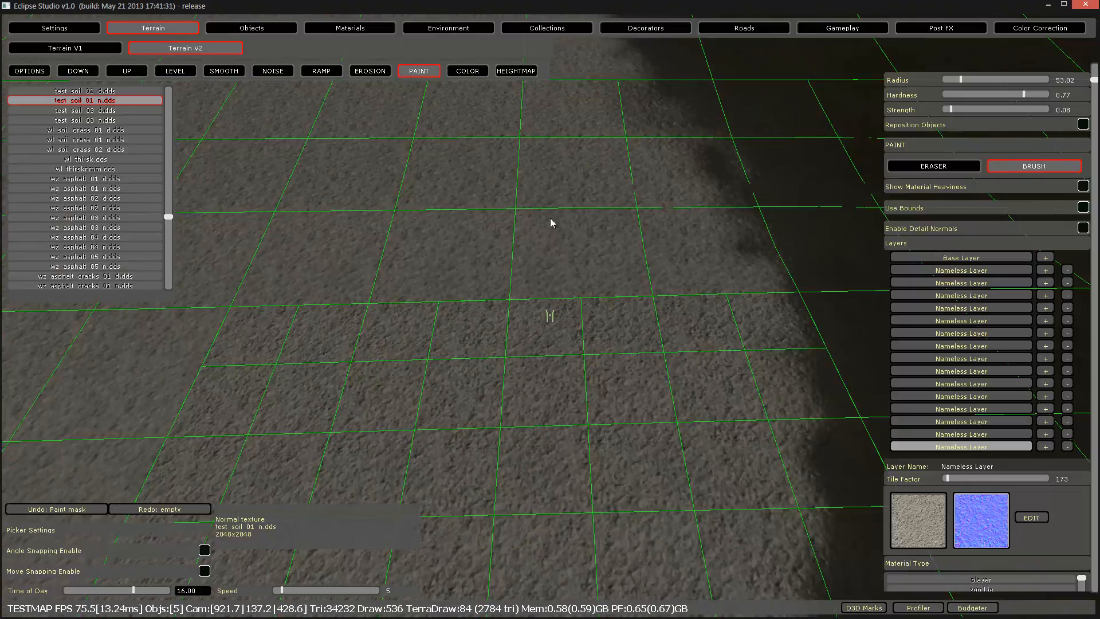
pyautogui.moveTo(747, 251); pyautogui.dragTo(744, 250, button='right')
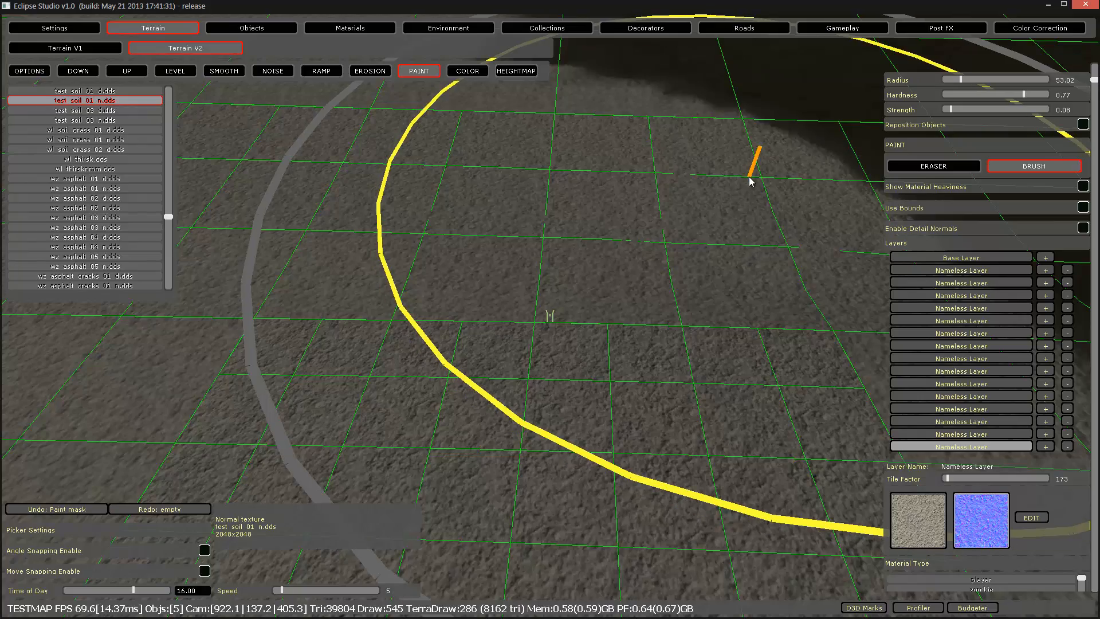
pyautogui.moveTo(755, 150)
pyautogui.mouseDown(button='right')
pyautogui.moveTo(699, 191)
pyautogui.moveTo(716, 195)
pyautogui.mouseUp(button='right')
pyautogui.press('w')
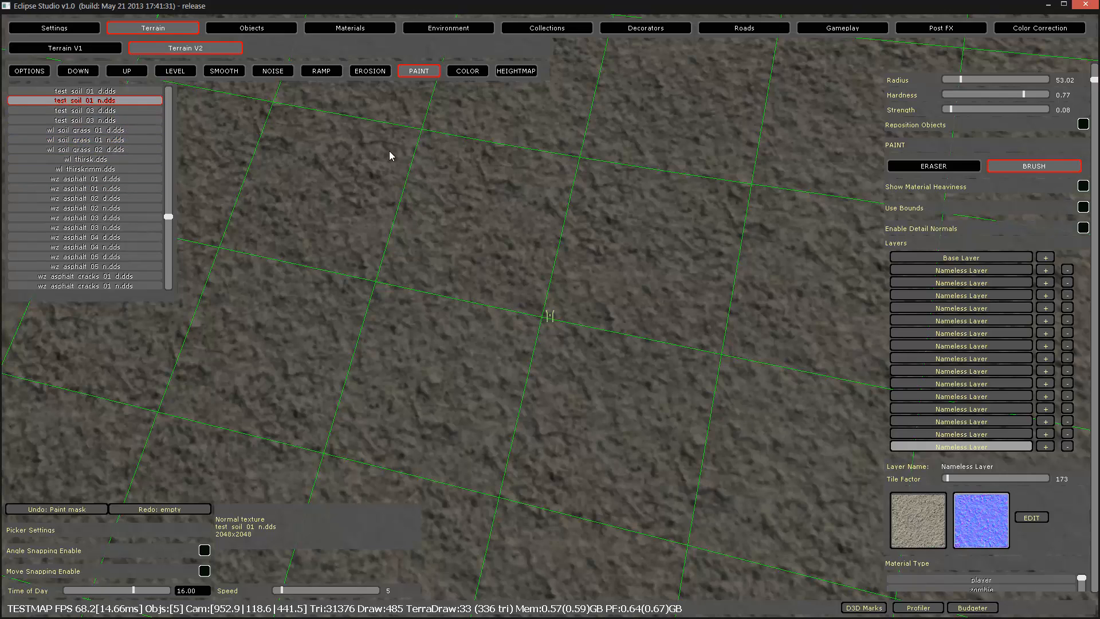
# Paint a white stroke on the sandy soil ground with the Color tool at radius 10.
pyautogui.click(471, 73)
pyautogui.moveTo(479, 152); pyautogui.dragTo(508, 152, button='right')
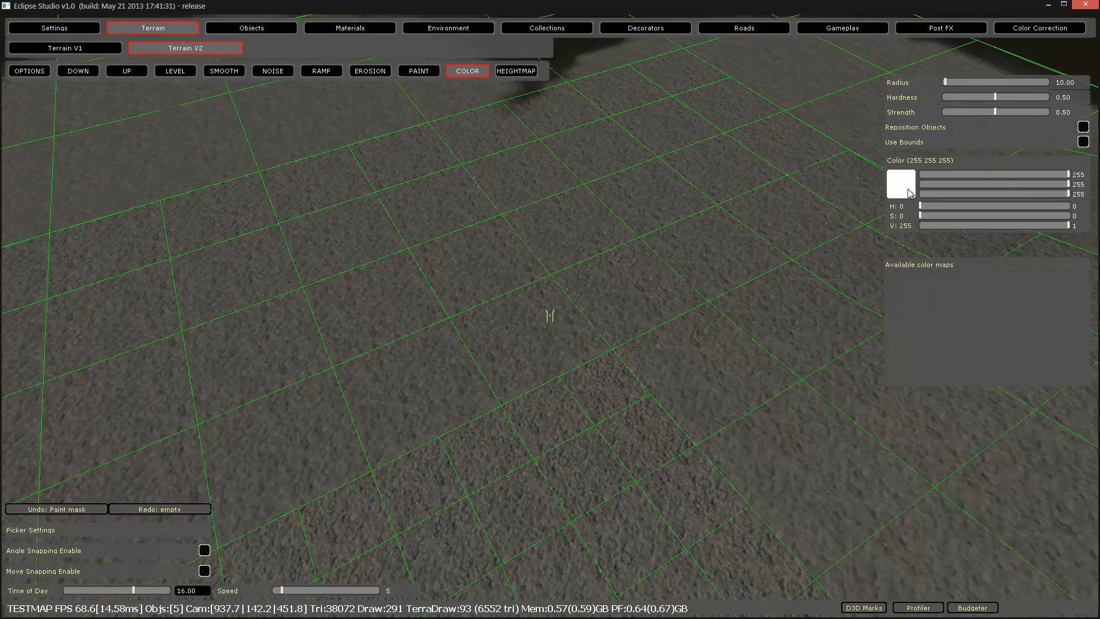
pyautogui.moveTo(500, 277); pyautogui.dragTo(605, 228)
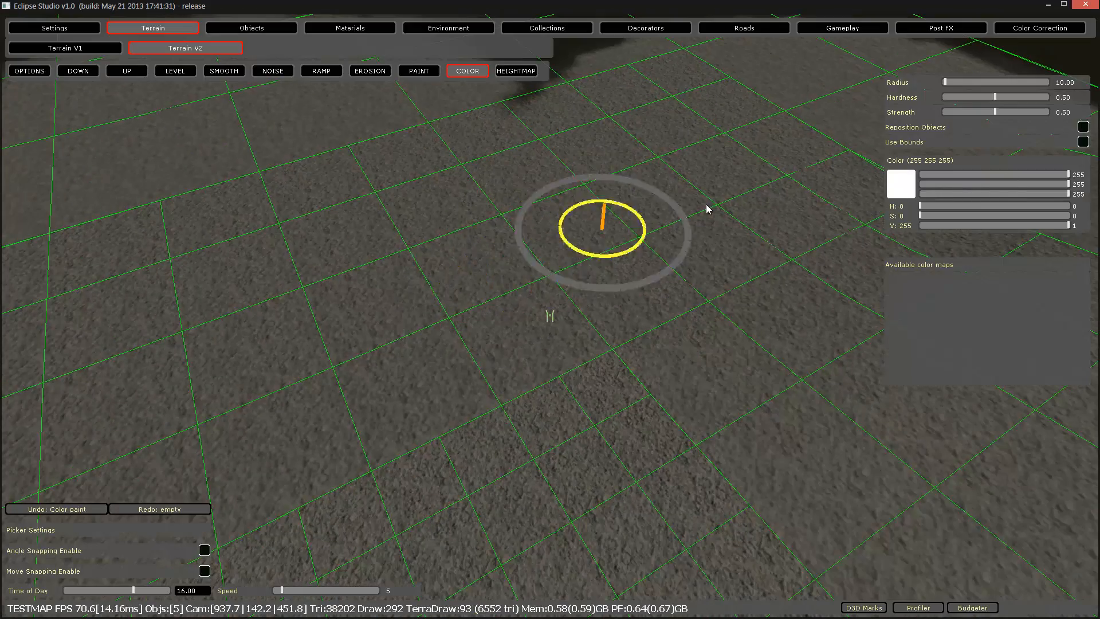
pyautogui.moveTo(768, 240); pyautogui.dragTo(819, 178, button='right')
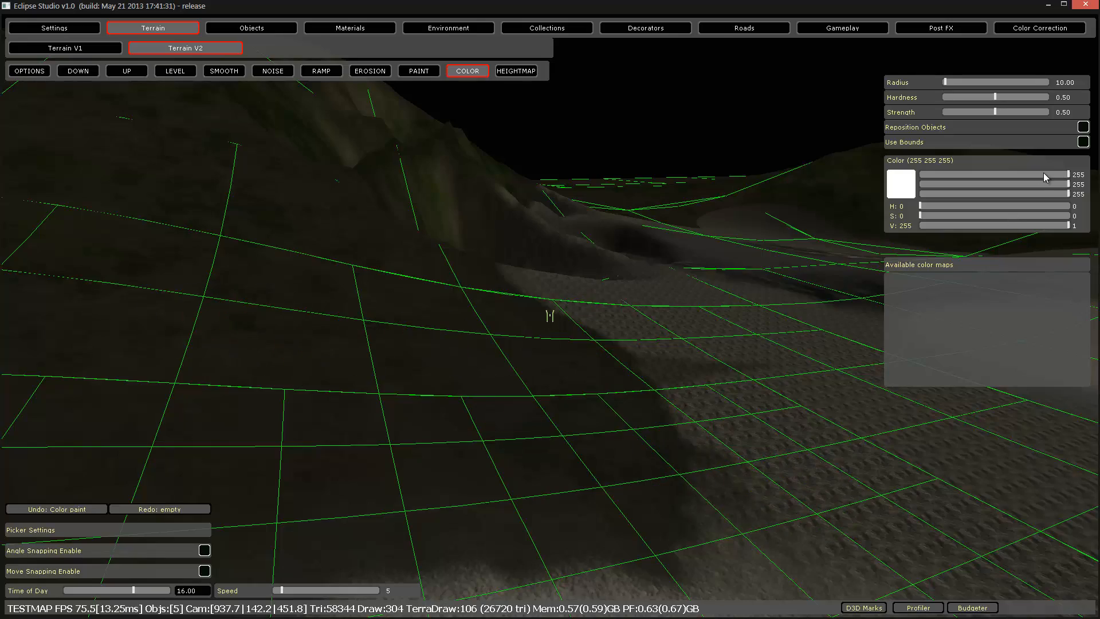
# Paint teal patches on the sandy ground, and cover them with near-white 253 255 255 at radius 106.17 and strength 0.58.
pyautogui.moveTo(1043, 173); pyautogui.dragTo(911, 178)
pyautogui.moveTo(728, 227); pyautogui.dragTo(789, 240, button='right')
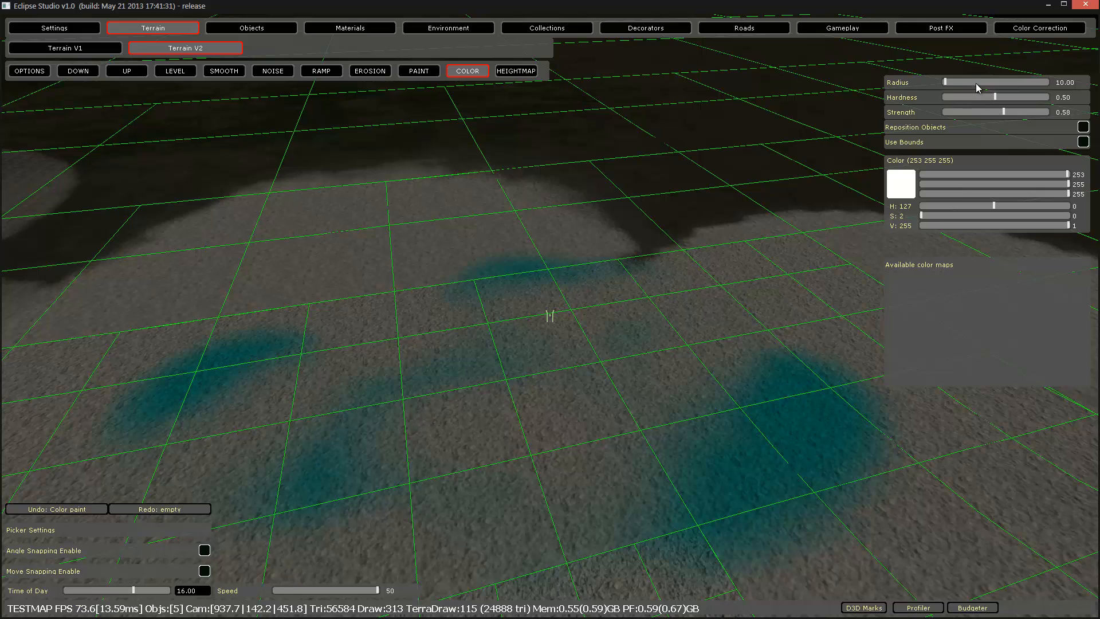
pyautogui.click(978, 83)
pyautogui.moveTo(630, 326)
pyautogui.mouseDown()
pyautogui.moveTo(715, 421)
pyautogui.moveTo(809, 205)
pyautogui.mouseUp()
# Try a muted blue, an olive and a dusty pink paint colour, ending at RGB 154 125 126.
pyautogui.moveTo(1051, 184)
pyautogui.mouseDown()
pyautogui.moveTo(982, 193)
pyautogui.moveTo(953, 177)
pyautogui.moveTo(961, 188)
pyautogui.mouseUp()
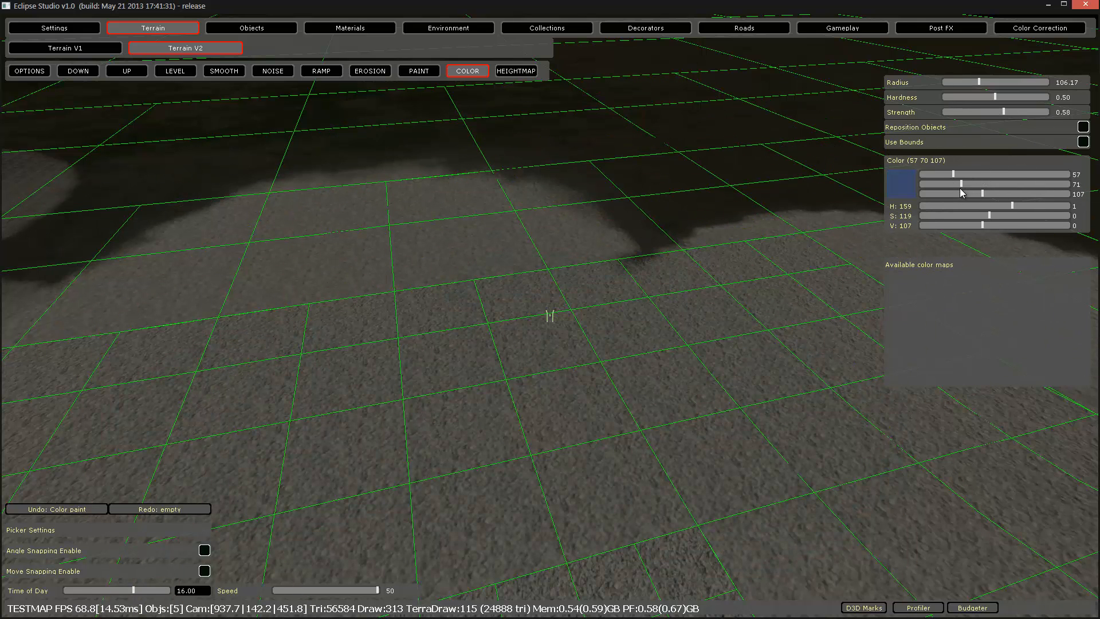
pyautogui.click(1012, 192)
pyautogui.click(1013, 184)
pyautogui.click(994, 193)
pyautogui.click(1009, 175)
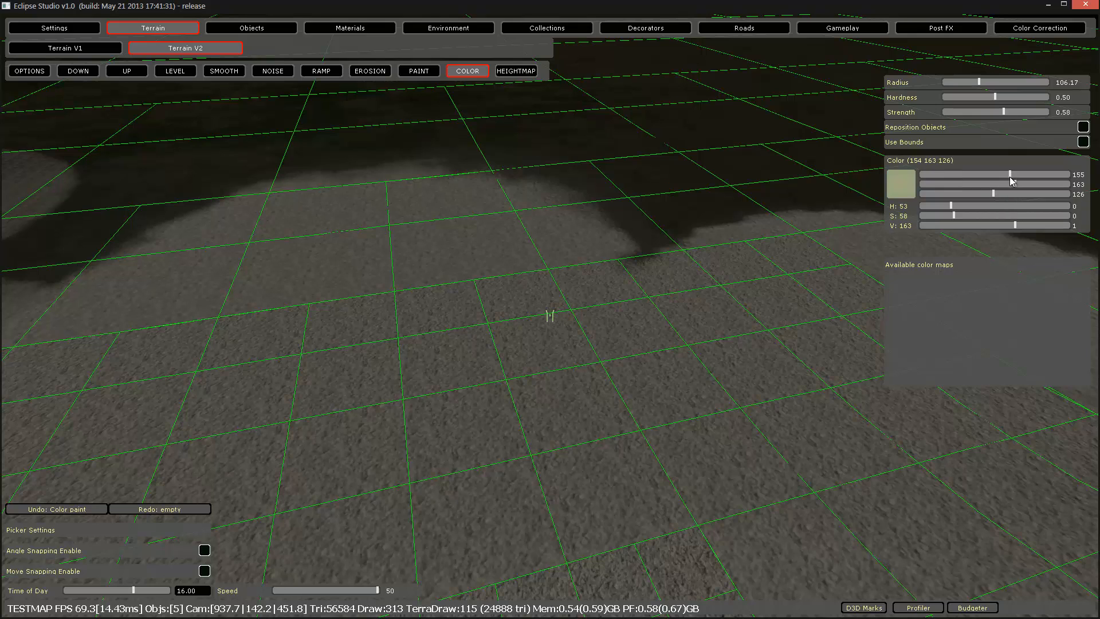
pyautogui.click(992, 184)
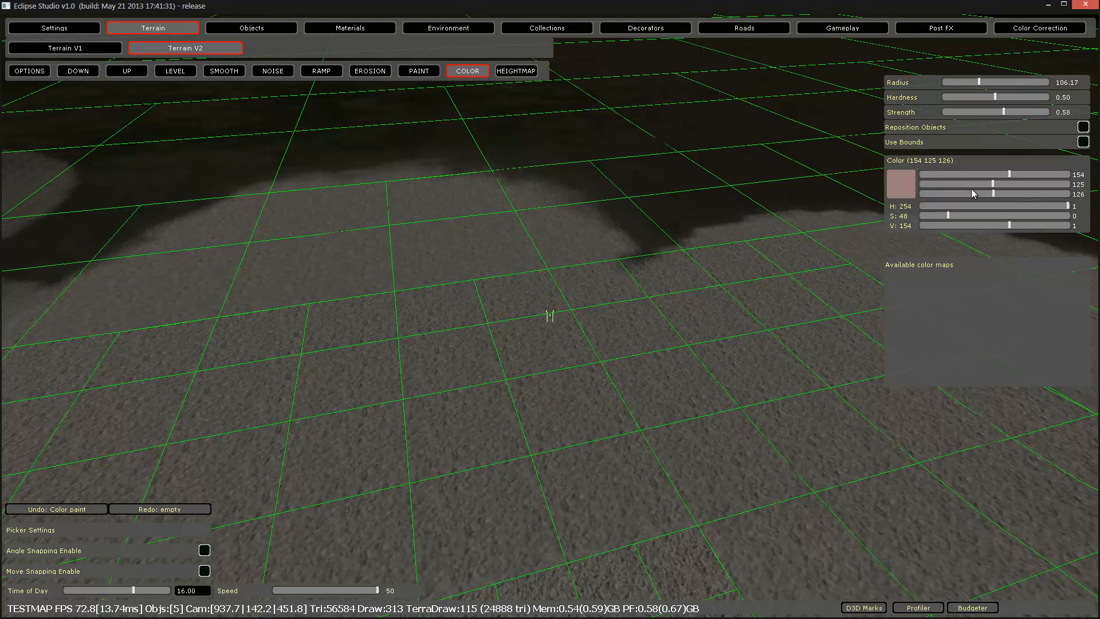
# Change the paint colour to orange, RGB 186 127 42.
pyautogui.click(1009, 184)
pyautogui.click(1042, 181)
pyautogui.click(1029, 175)
pyautogui.click(1009, 184)
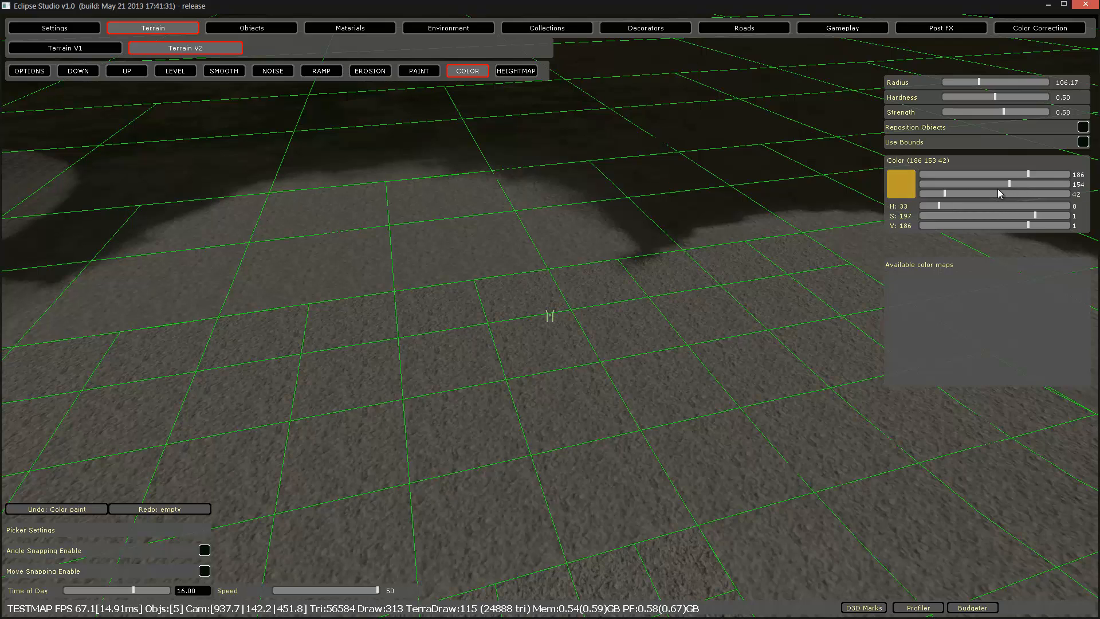
pyautogui.click(993, 184)
pyautogui.hotkey('alt', 'Tab')
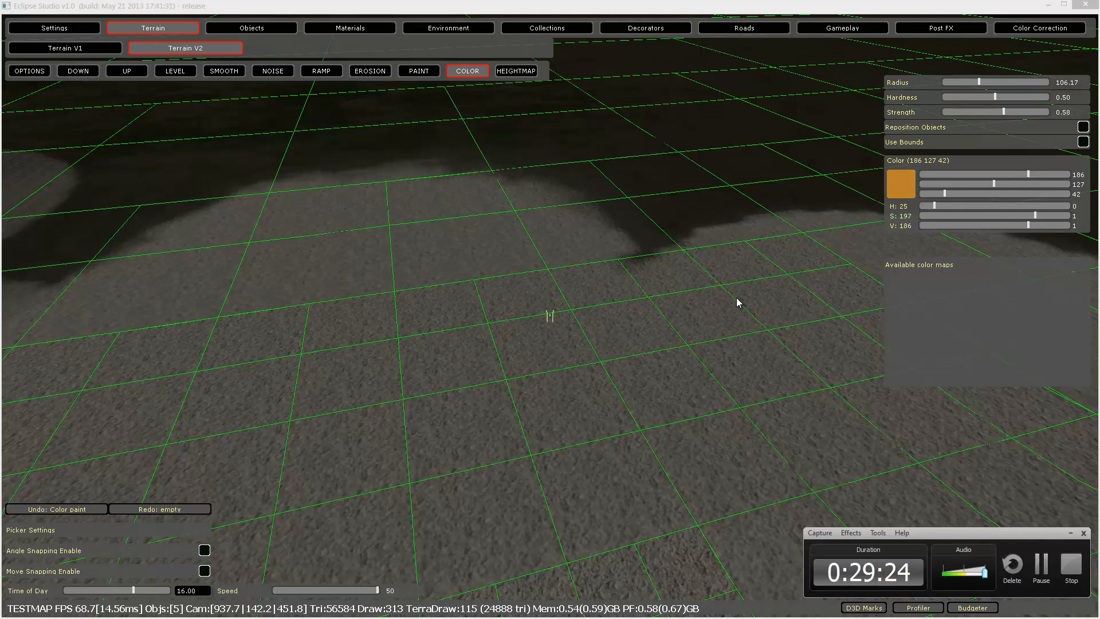
pyautogui.click(1072, 534)
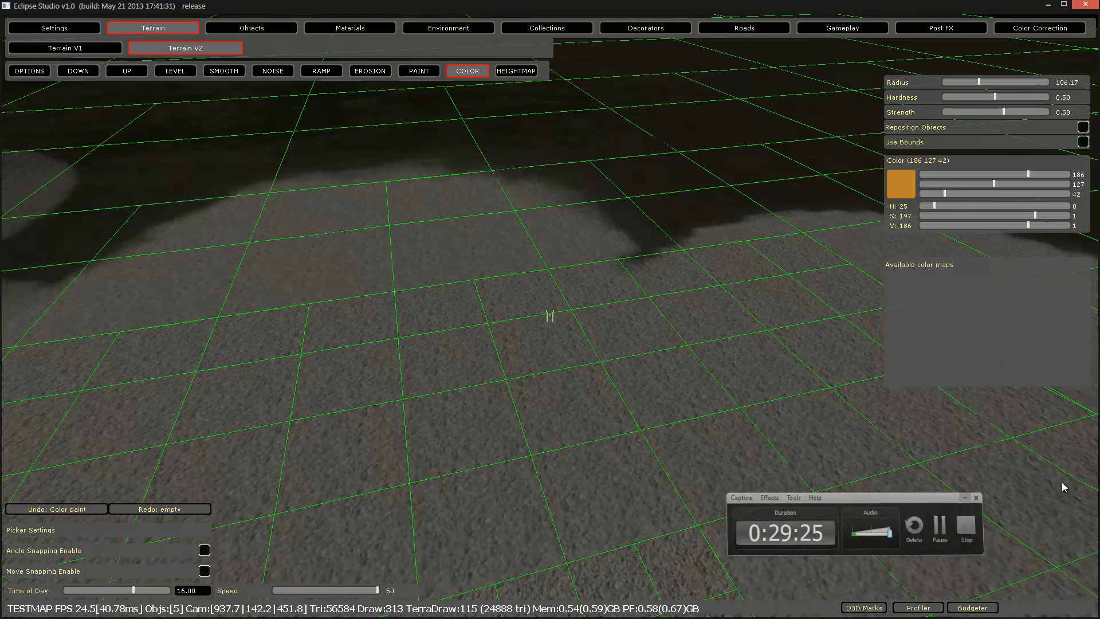
# Set the paint colour to brown, RGB 120 68 34, and paint it over the sandy soil ground.
pyautogui.click(1012, 184)
pyautogui.moveTo(1011, 188); pyautogui.dragTo(959, 186)
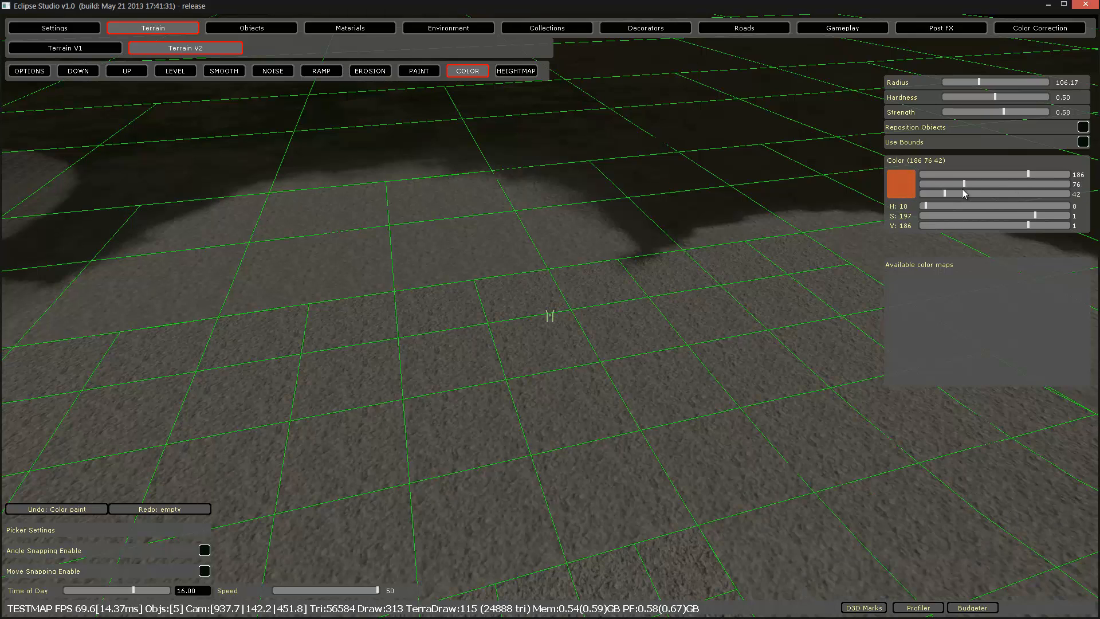
pyautogui.click(938, 194)
pyautogui.moveTo(1029, 174); pyautogui.dragTo(990, 181)
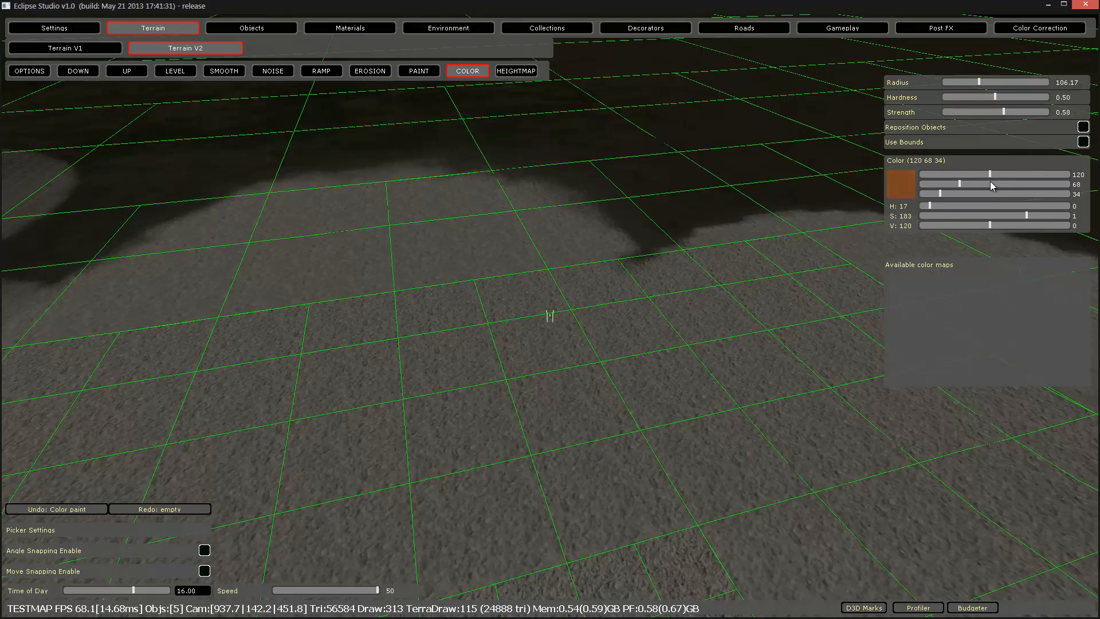
pyautogui.moveTo(617, 415); pyautogui.dragTo(711, 454)
# Darken the paint colour to RGB 92 56 32 and paint more of the terrain with it.
pyautogui.moveTo(732, 460); pyautogui.dragTo(885, 463, button='right')
pyautogui.press('w')
pyautogui.press('s')
pyautogui.moveTo(936, 199); pyautogui.dragTo(932, 196)
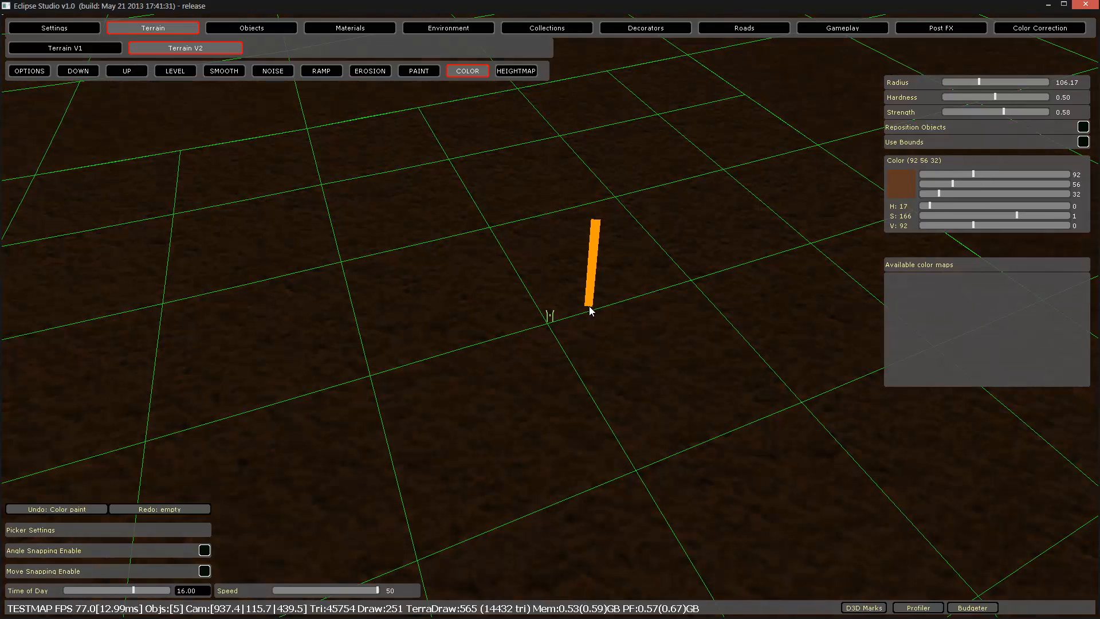
pyautogui.moveTo(652, 404)
pyautogui.mouseDown(button='right')
pyautogui.moveTo(602, 416)
pyautogui.moveTo(570, 369)
pyautogui.mouseUp(button='right')
pyautogui.press('s')
pyautogui.press('w')
pyautogui.press('s')
pyautogui.moveTo(570, 368)
pyautogui.mouseDown()
pyautogui.moveTo(677, 281)
pyautogui.moveTo(579, 294)
pyautogui.moveTo(526, 246)
pyautogui.moveTo(771, 327)
pyautogui.moveTo(786, 401)
pyautogui.moveTo(726, 170)
pyautogui.moveTo(699, 201)
pyautogui.moveTo(705, 304)
pyautogui.mouseUp()
# Survey the brown-tinted terrain from high above.
pyautogui.press('w')
pyautogui.moveTo(706, 314)
pyautogui.mouseDown(button='right')
pyautogui.moveTo(727, 296)
pyautogui.moveTo(754, 298)
pyautogui.moveTo(773, 315)
pyautogui.moveTo(763, 323)
pyautogui.mouseUp(button='right')
pyautogui.press('s')
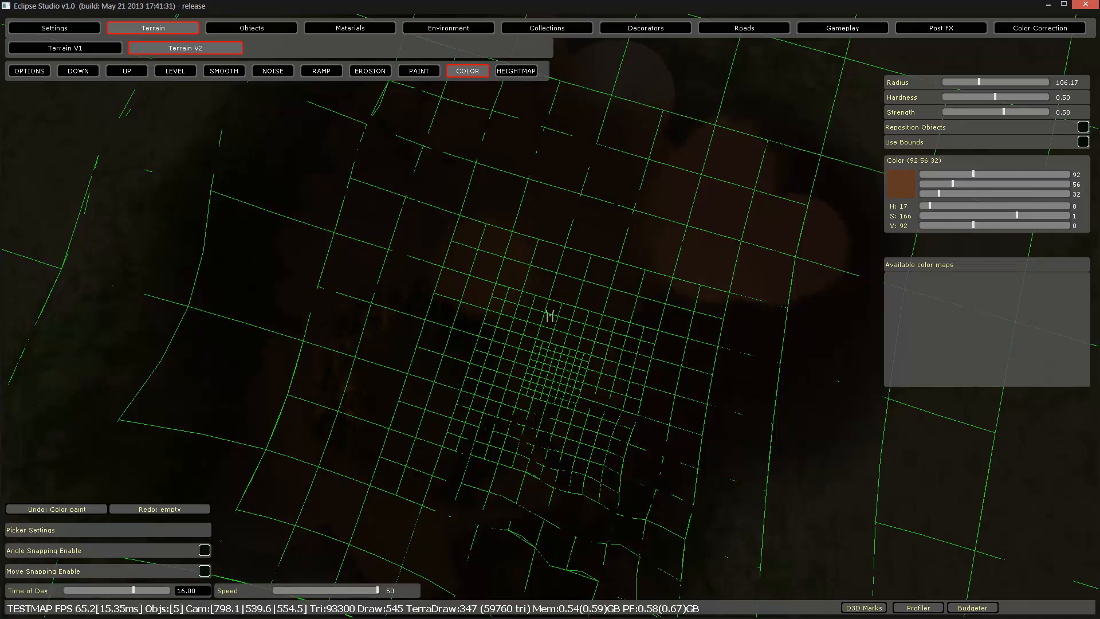
pyautogui.moveTo(673, 297); pyautogui.dragTo(675, 302, button='right')
pyautogui.press('s')
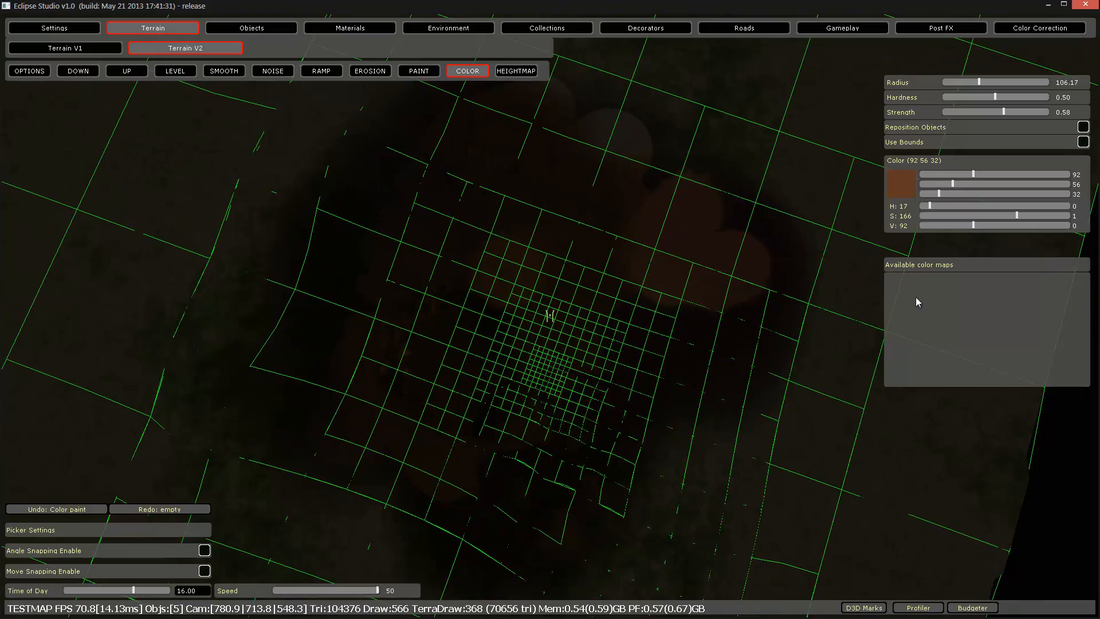
pyautogui.moveTo(924, 274); pyautogui.dragTo(760, 281, button='right')
pyautogui.press('w')
pyautogui.press('s')
pyautogui.press('a')
pyautogui.press('d')
pyautogui.press('w')
pyautogui.press('a')
pyautogui.press('d')
pyautogui.press('a')
pyautogui.press('d')
pyautogui.press('a')
pyautogui.press('d')
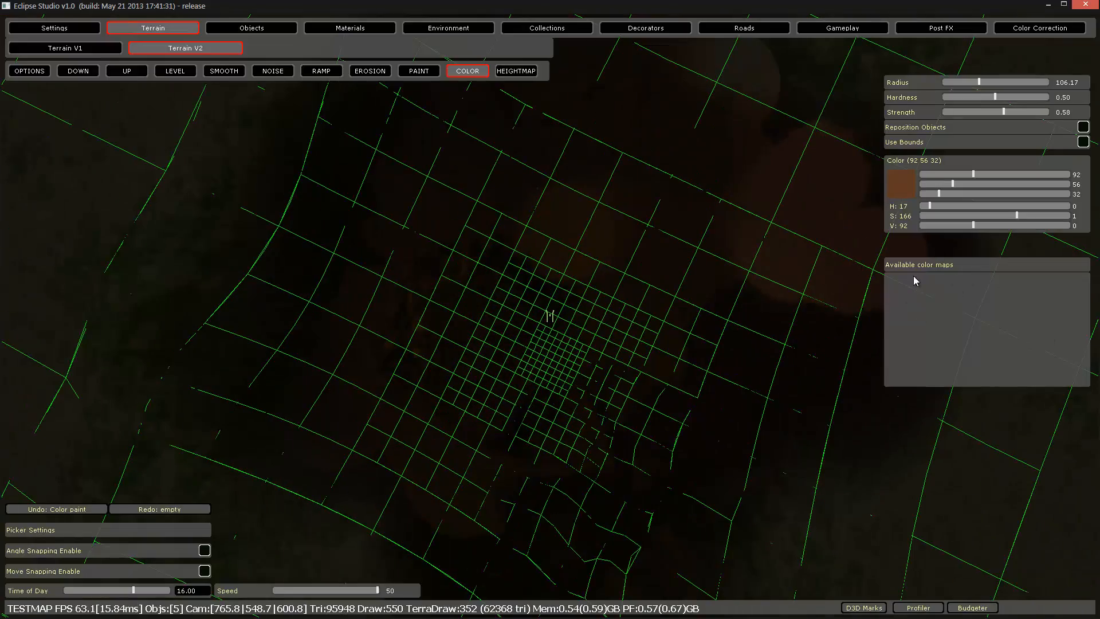
# Switch to the Heightmap tool and look over the sculpted, tinted terrain at close range.
pyautogui.click(516, 71)
pyautogui.moveTo(829, 150); pyautogui.dragTo(829, 150, button='right')
pyautogui.press('w')
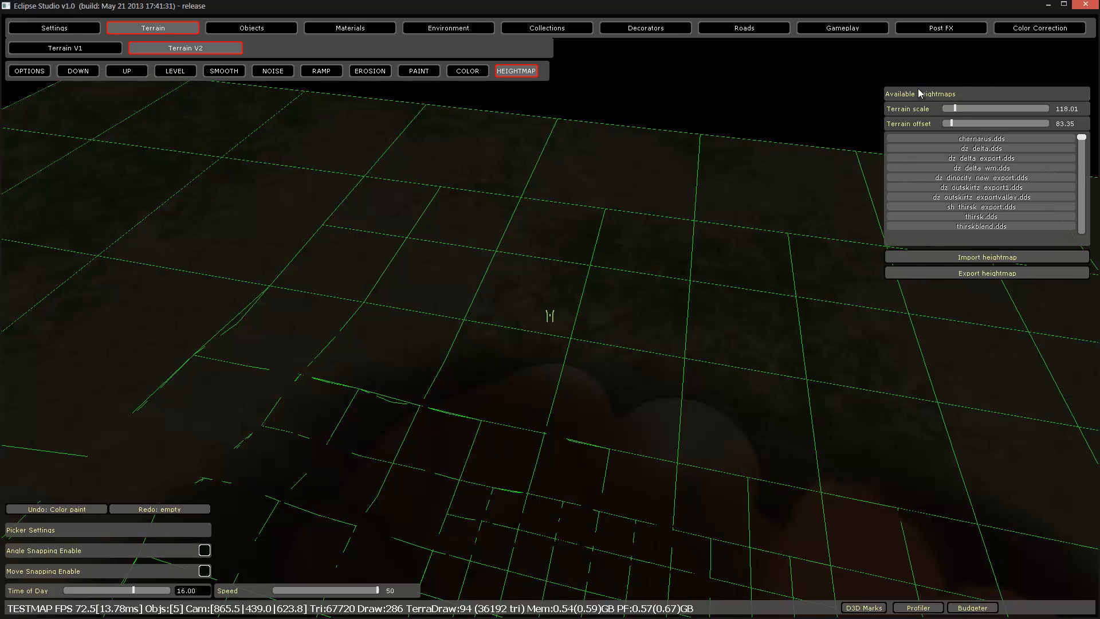
pyautogui.moveTo(477, 234); pyautogui.dragTo(443, 229, button='right')
pyautogui.moveTo(442, 229); pyautogui.dragTo(391, 229, button='right')
pyautogui.press('w')
pyautogui.press('d')
pyautogui.press('w')
pyautogui.press('s')
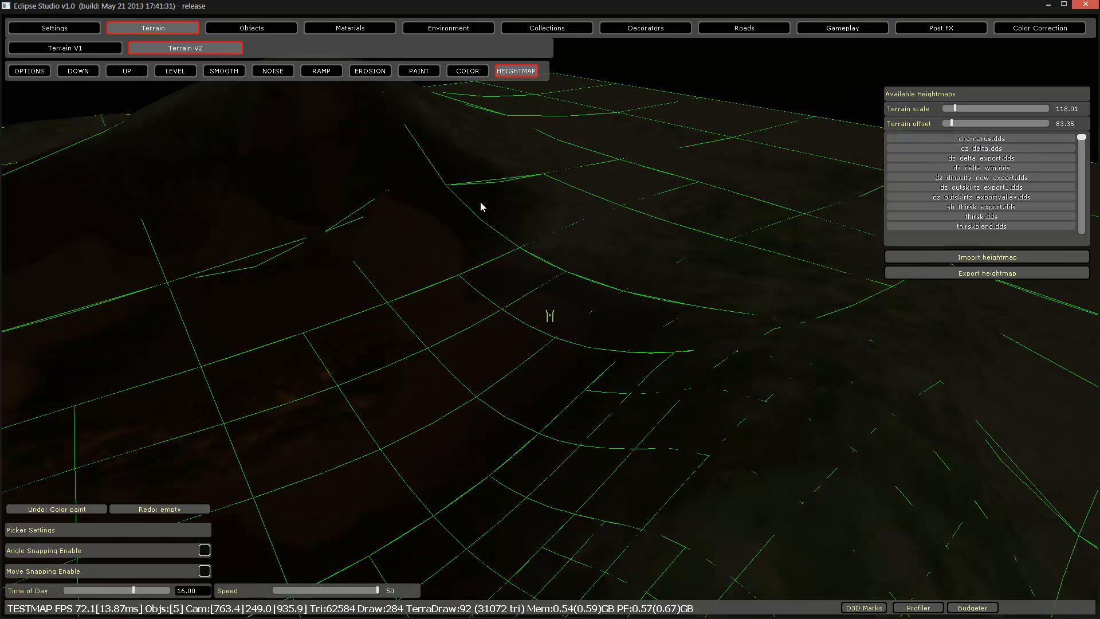
# Export the current terrain as a heightmap file.
pyautogui.press('s')
pyautogui.moveTo(480, 204)
pyautogui.mouseDown(button='right')
pyautogui.moveTo(469, 207)
pyautogui.moveTo(492, 206)
pyautogui.mouseUp(button='right')
pyautogui.press('s')
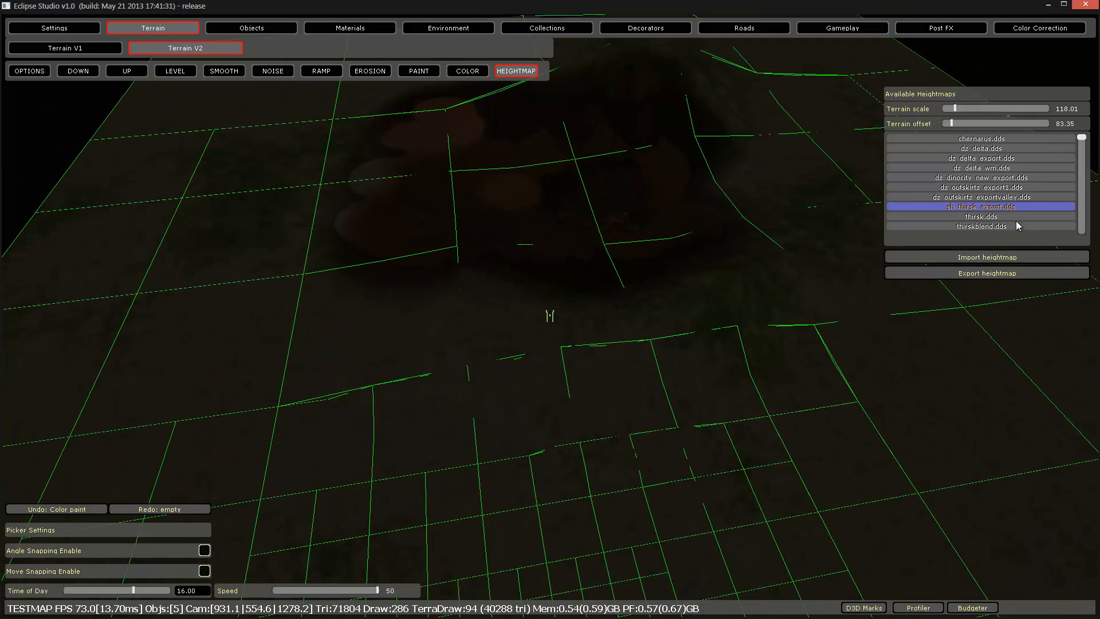
pyautogui.click(961, 272)
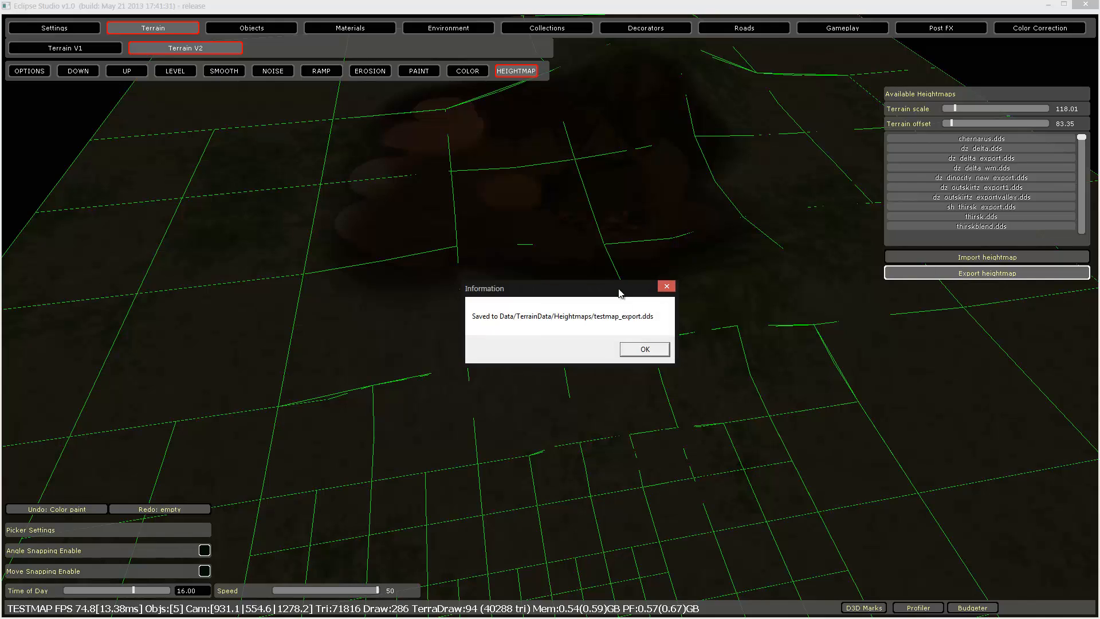
pyautogui.moveTo(511, 297); pyautogui.dragTo(502, 301)
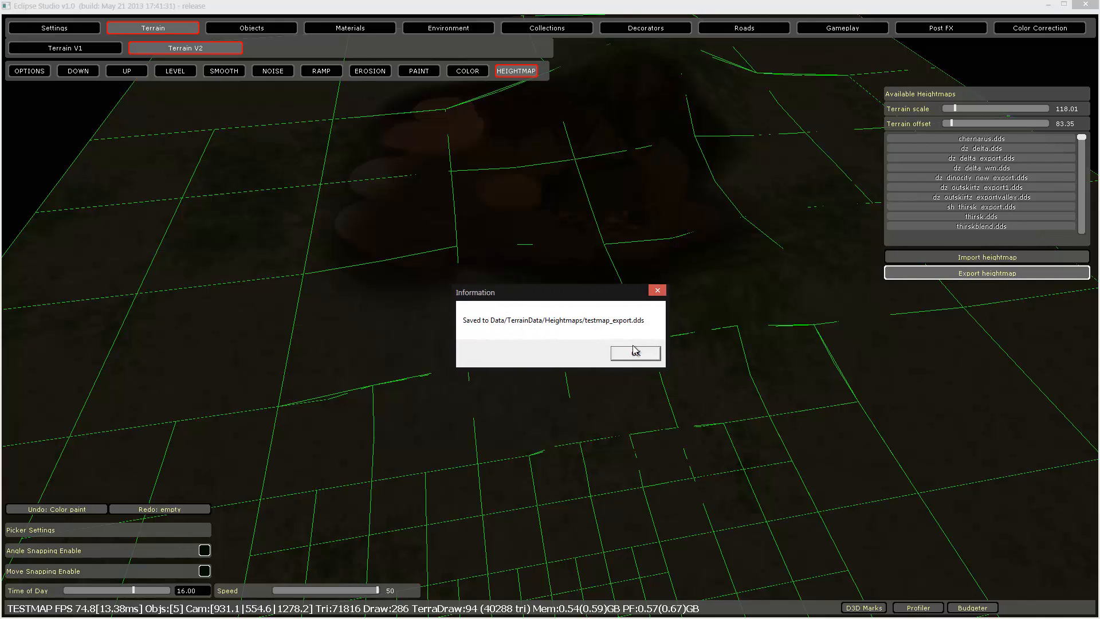
# Switch to File Explorer, minimize the Camtasia Studio window and open the favourite ObjectsDepot folder.
pyautogui.hotkey('alt', 'Tab')
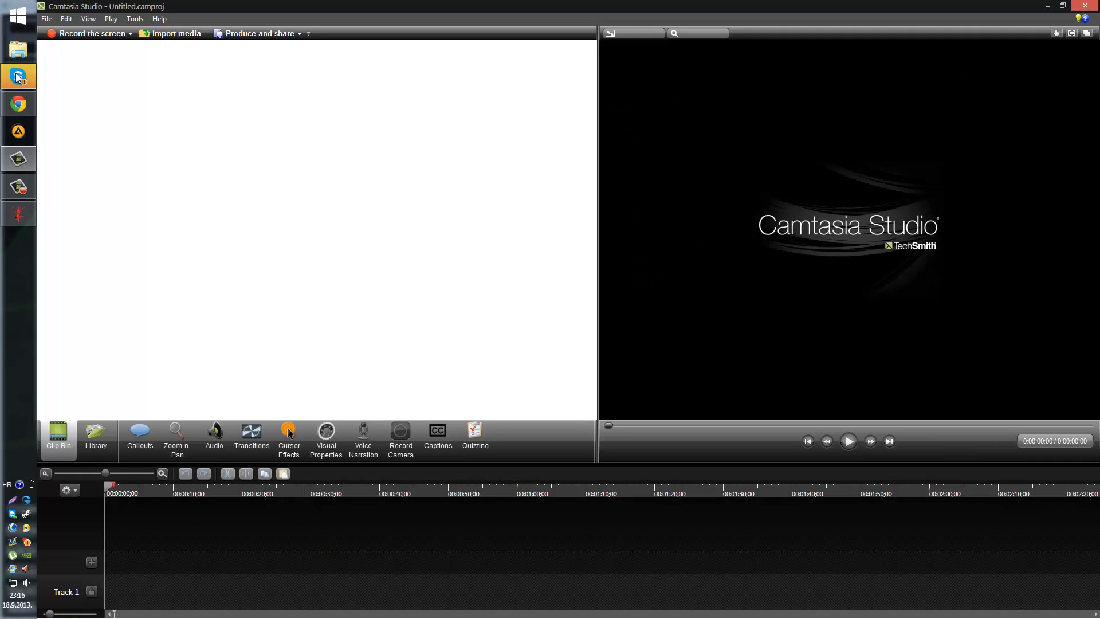
pyautogui.rightClick(16, 74)
pyautogui.click(178, 125)
pyautogui.click(17, 50)
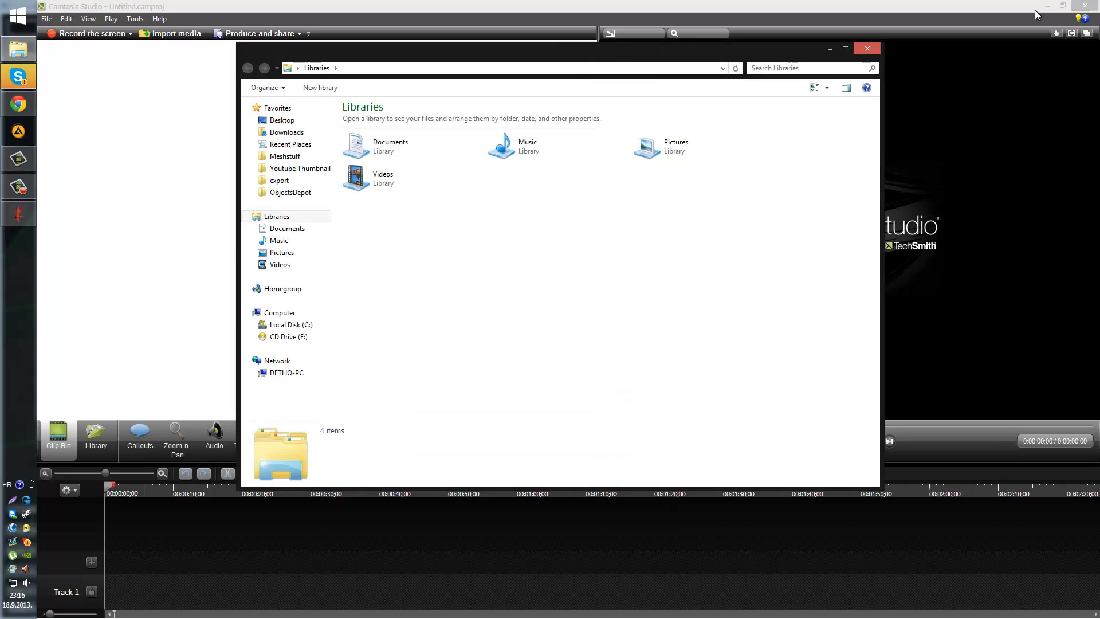
pyautogui.click(1050, 6)
pyautogui.click(293, 195)
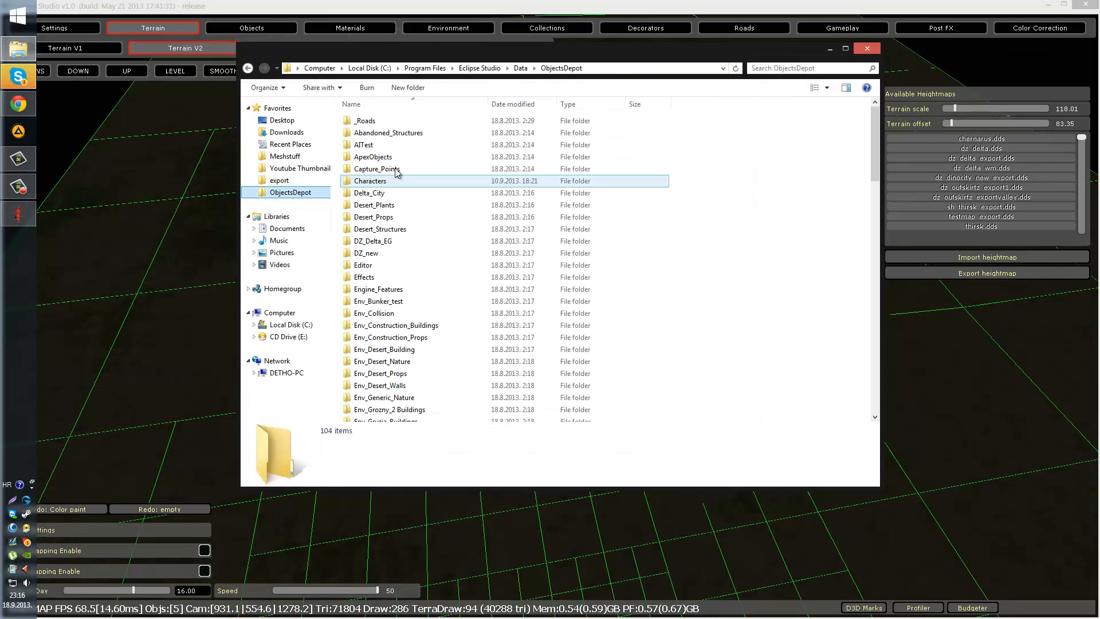
# Browse from the Eclipse Studio folder to Data/TerrainData/Heightmaps.
pyautogui.click(521, 69)
pyautogui.click(479, 68)
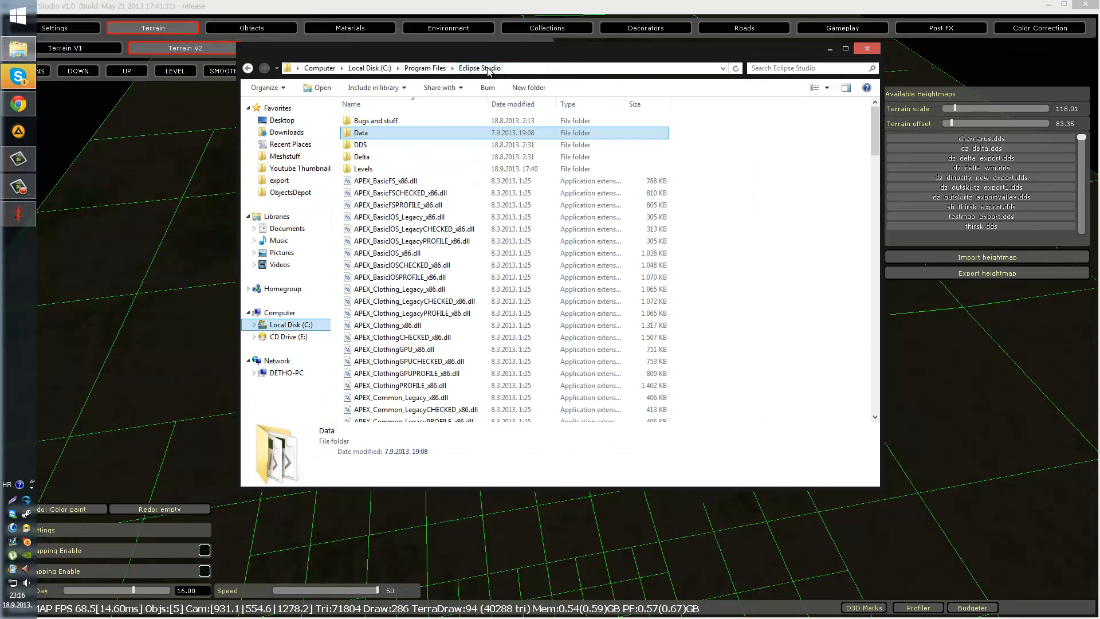
pyautogui.doubleClick(366, 145)
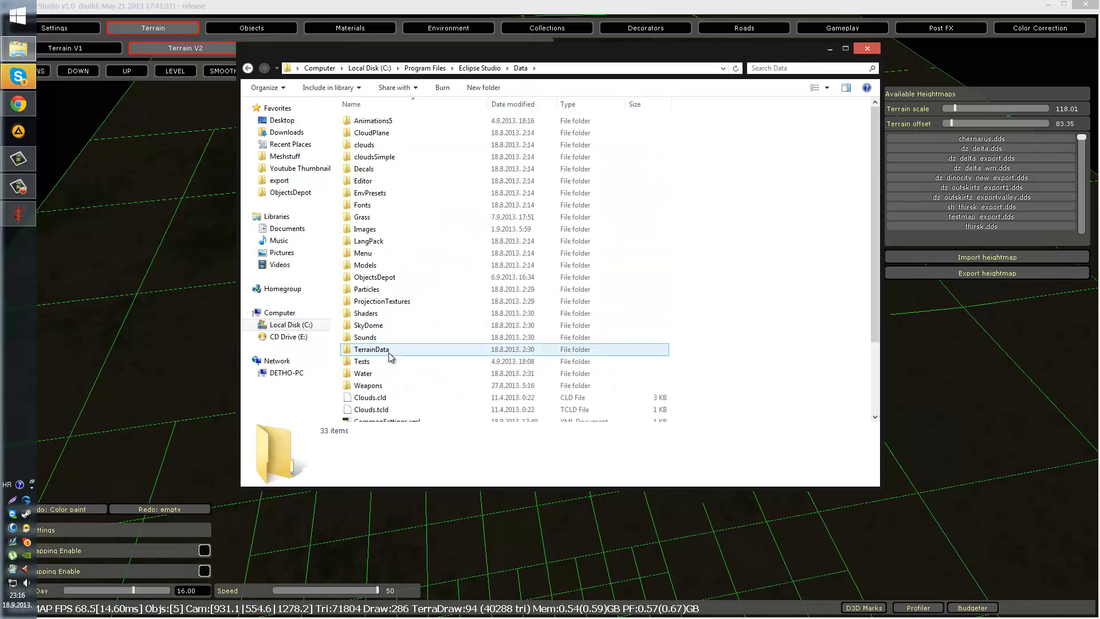
pyautogui.doubleClick(379, 349)
pyautogui.doubleClick(387, 133)
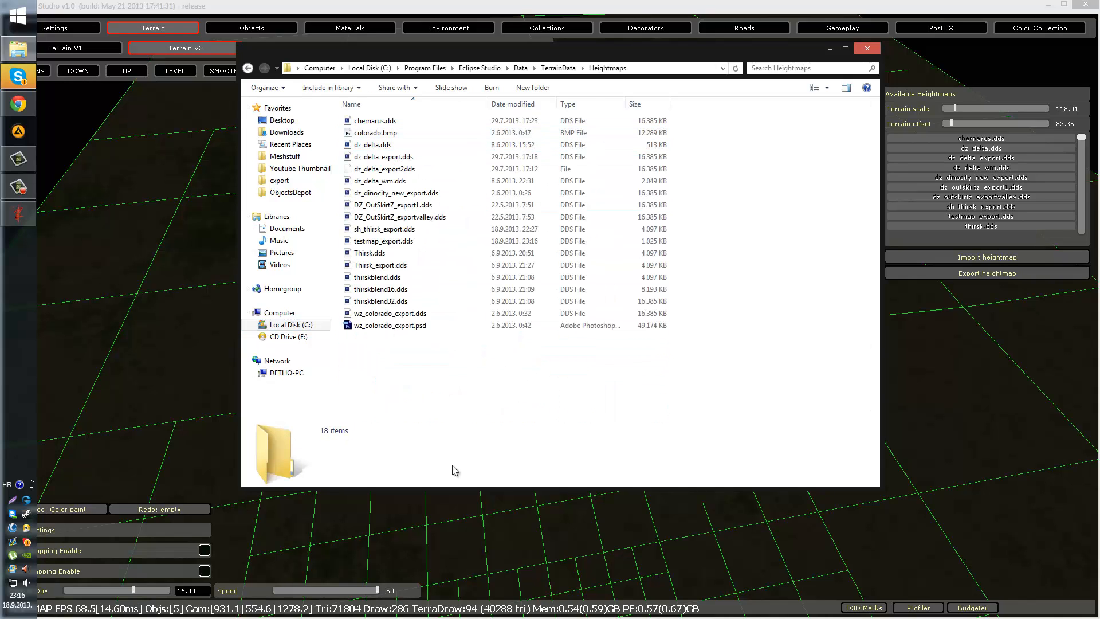
# Open testmap_export.dds in Photoshop, loading it with the images converted to 32 bits.
pyautogui.moveTo(409, 367); pyautogui.dragTo(382, 243)
pyautogui.click(382, 243)
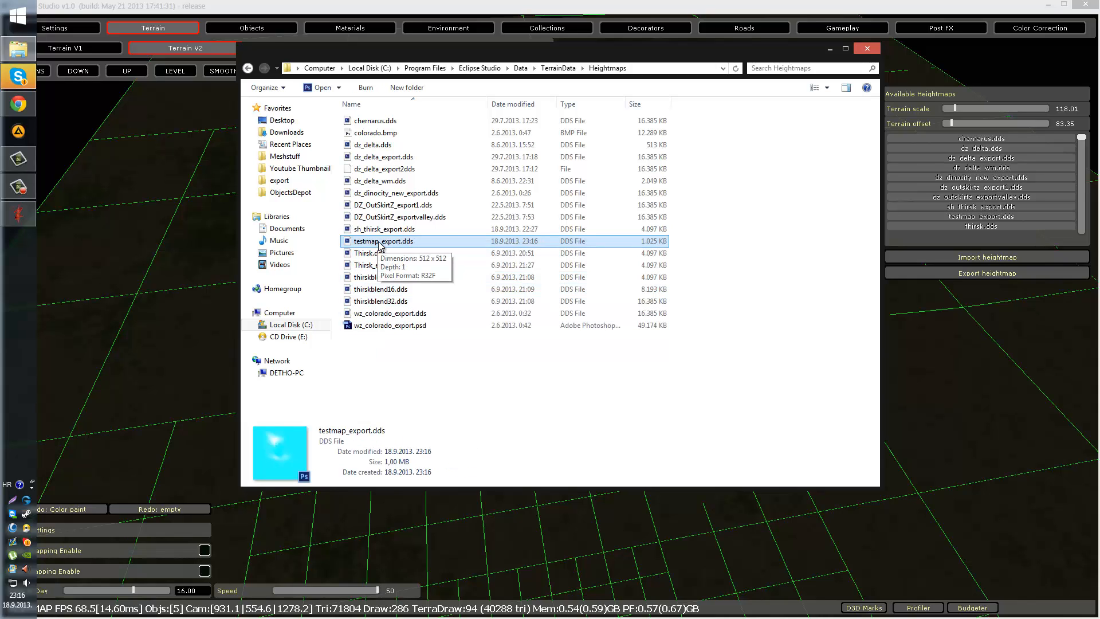
pyautogui.doubleClick(378, 242)
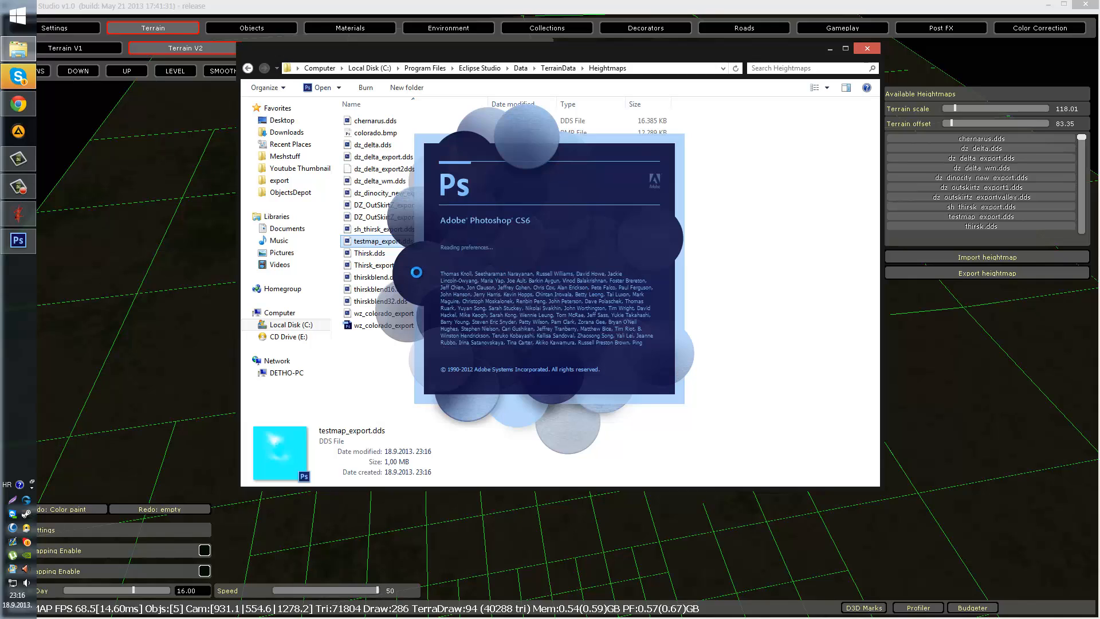
pyautogui.moveTo(376, 246)
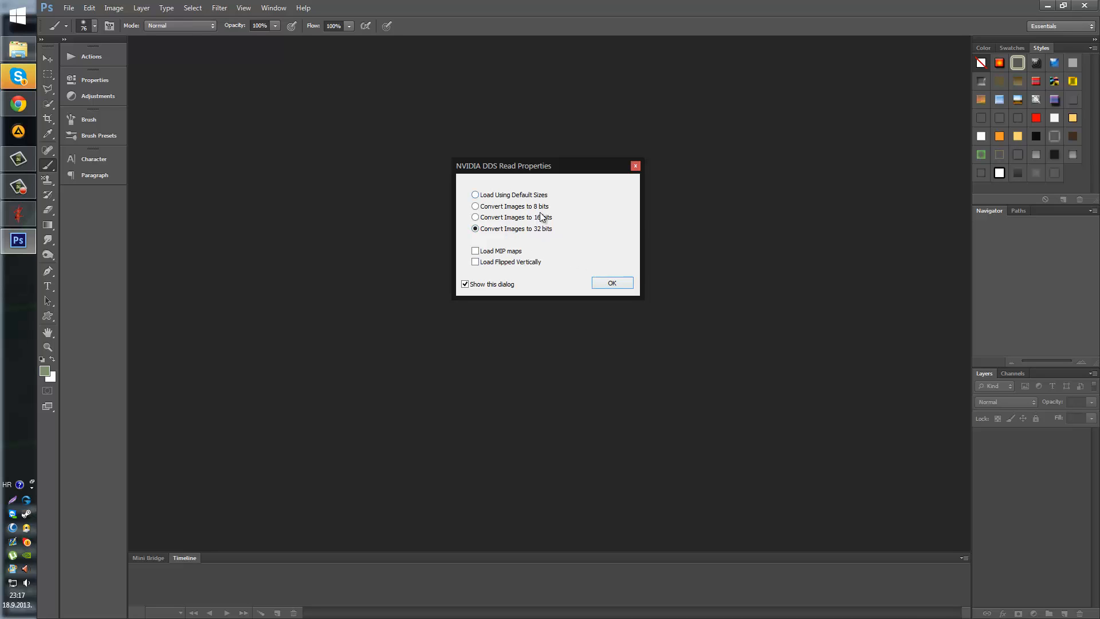
pyautogui.click(612, 283)
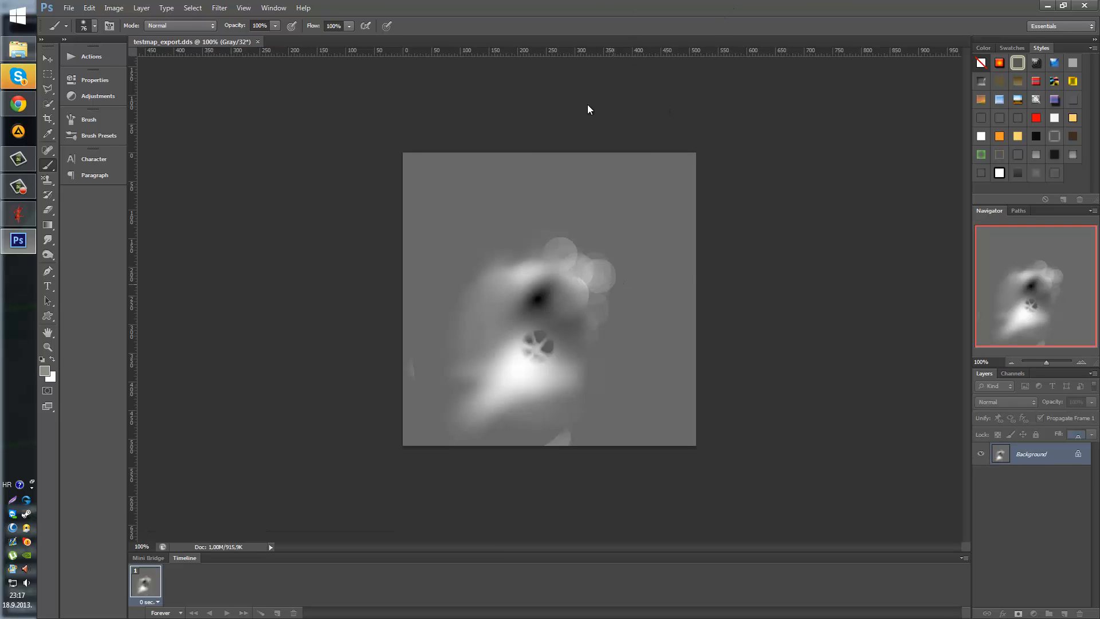
pyautogui.doubleClick(592, 6)
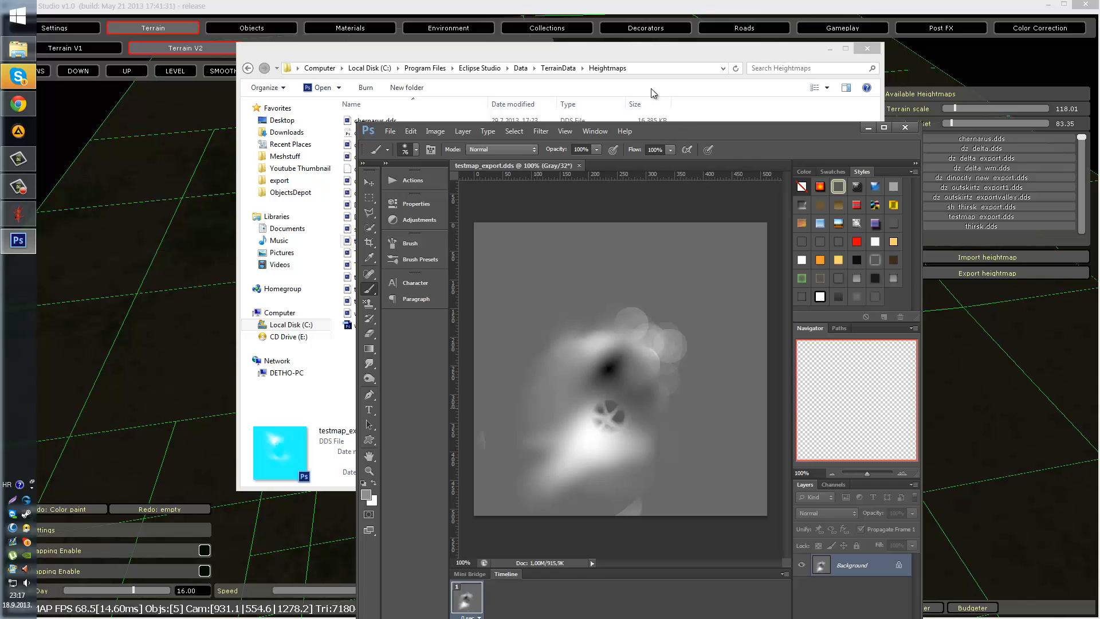
pyautogui.moveTo(653, 93); pyautogui.dragTo(551, 2)
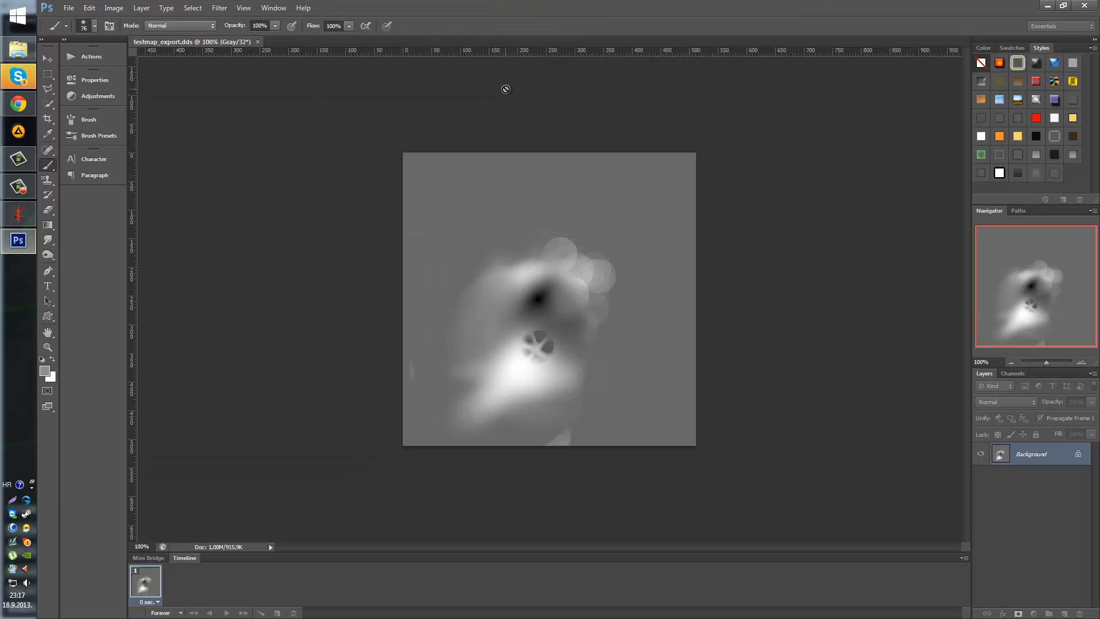
pyautogui.click(1012, 373)
pyautogui.click(984, 378)
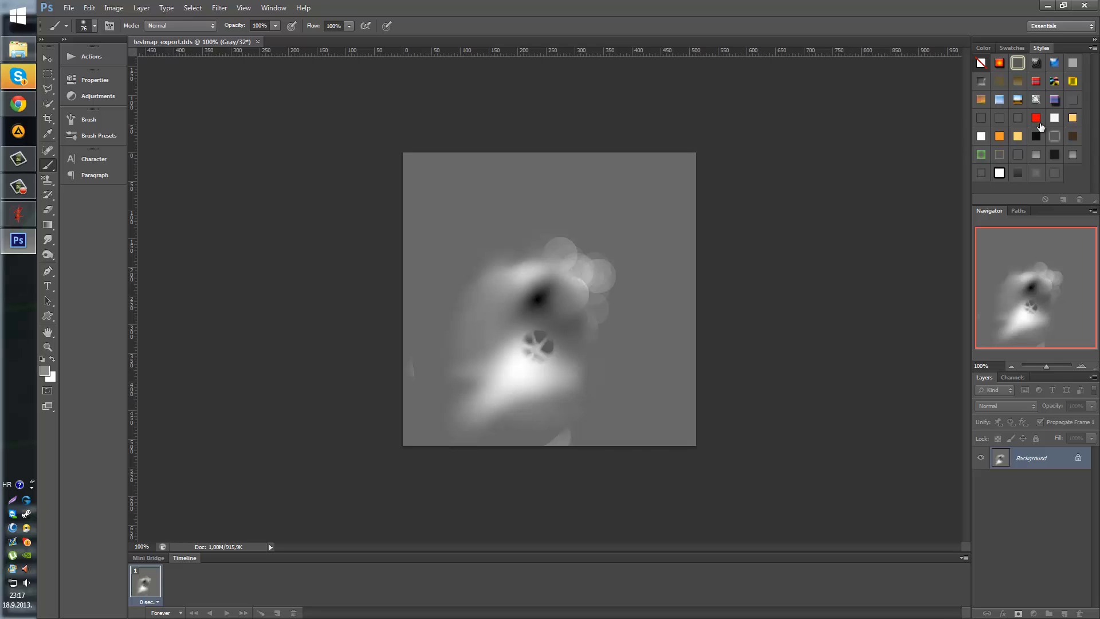
# Set the foreground colour to white, K 0%, and try to draw on the heightmap with the Pencil tool.
pyautogui.click(1022, 48)
pyautogui.click(983, 48)
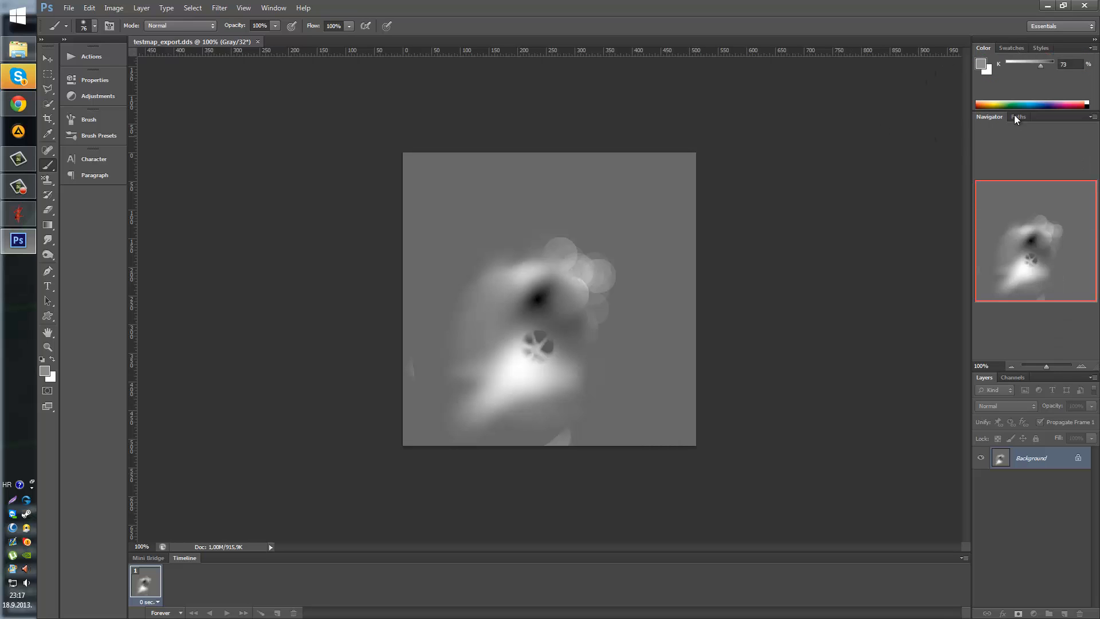
pyautogui.moveTo(1039, 61); pyautogui.dragTo(758, 136)
pyautogui.rightClick(51, 166)
pyautogui.click(86, 176)
pyautogui.click(454, 182)
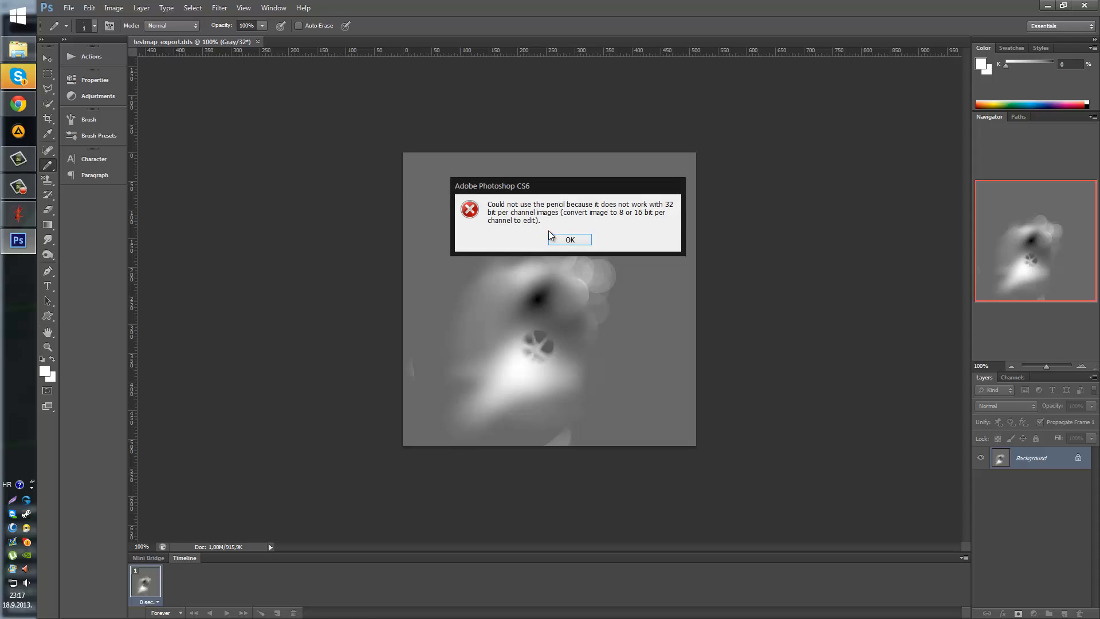
pyautogui.click(587, 244)
# Close Photoshop and the Heightmaps folder window to return to Eclipse Studio.
pyautogui.click(115, 7)
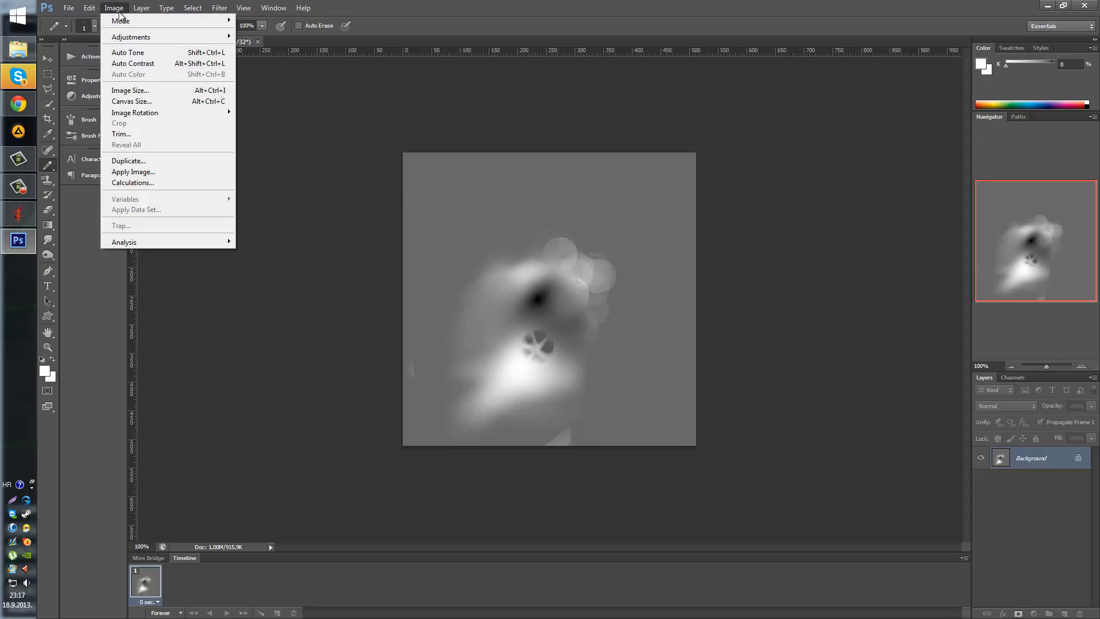
pyautogui.click(1063, 5)
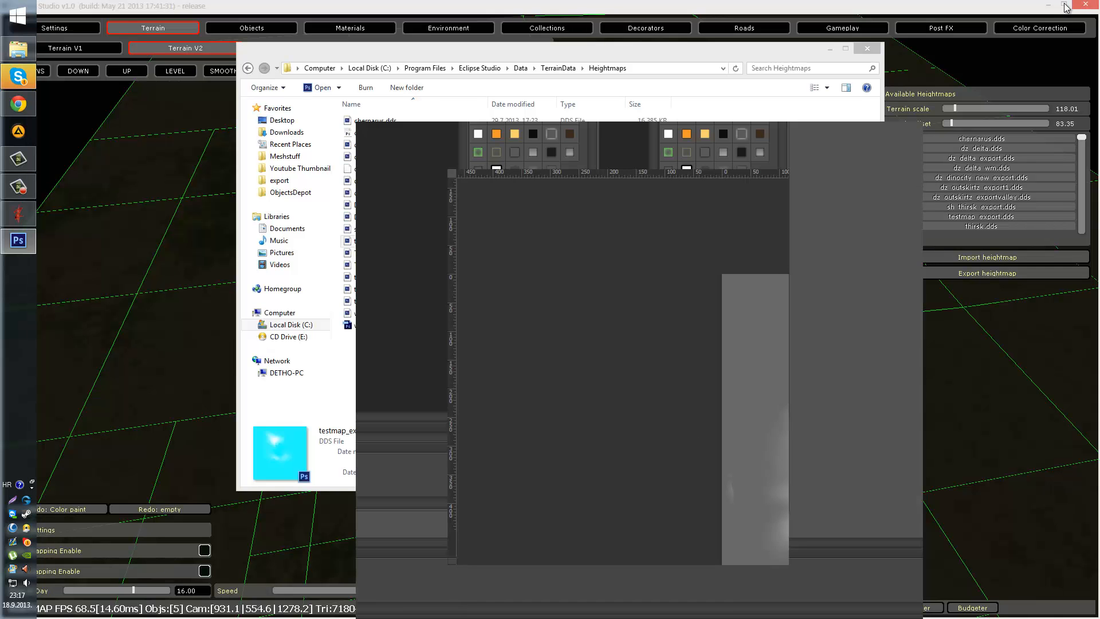
pyautogui.click(1063, 5)
pyautogui.click(906, 130)
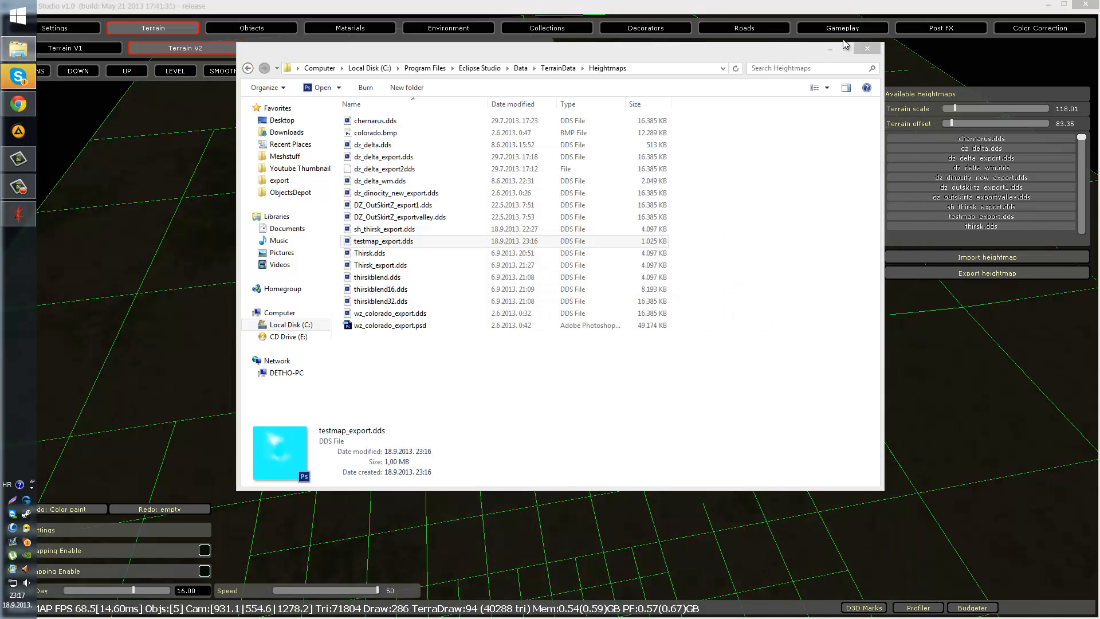
pyautogui.click(866, 48)
# Select wz_colorado_export.dds from the available heightmaps and import it onto the terrain.
pyautogui.moveTo(648, 218); pyautogui.dragTo(646, 214, button='right')
pyautogui.press('s')
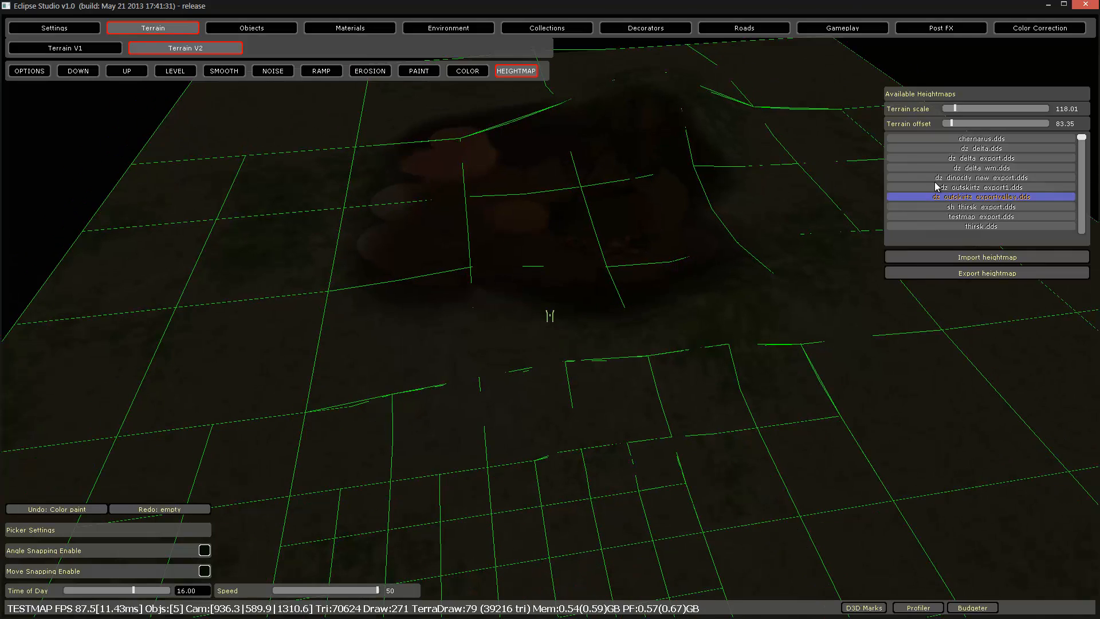
pyautogui.click(989, 217)
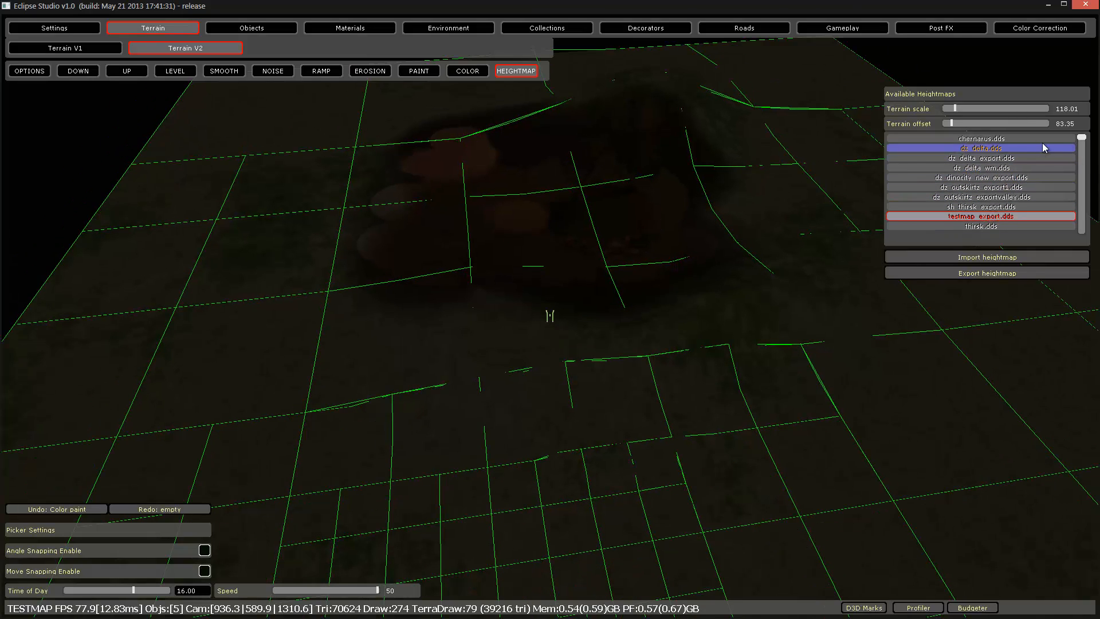
pyautogui.moveTo(1081, 140); pyautogui.dragTo(1077, 256)
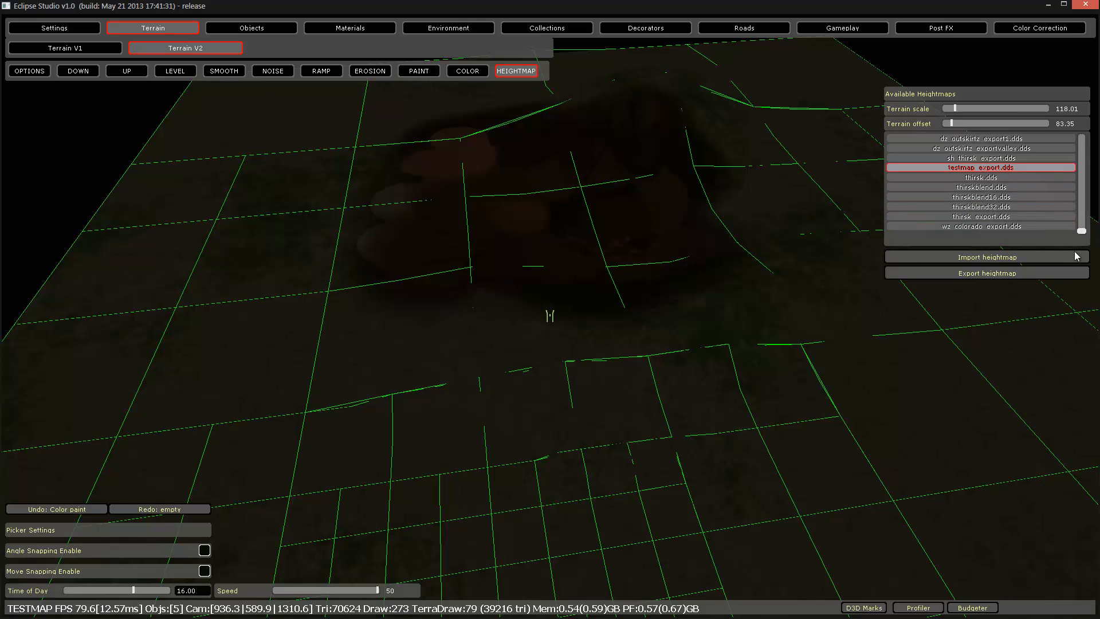
pyautogui.click(1013, 227)
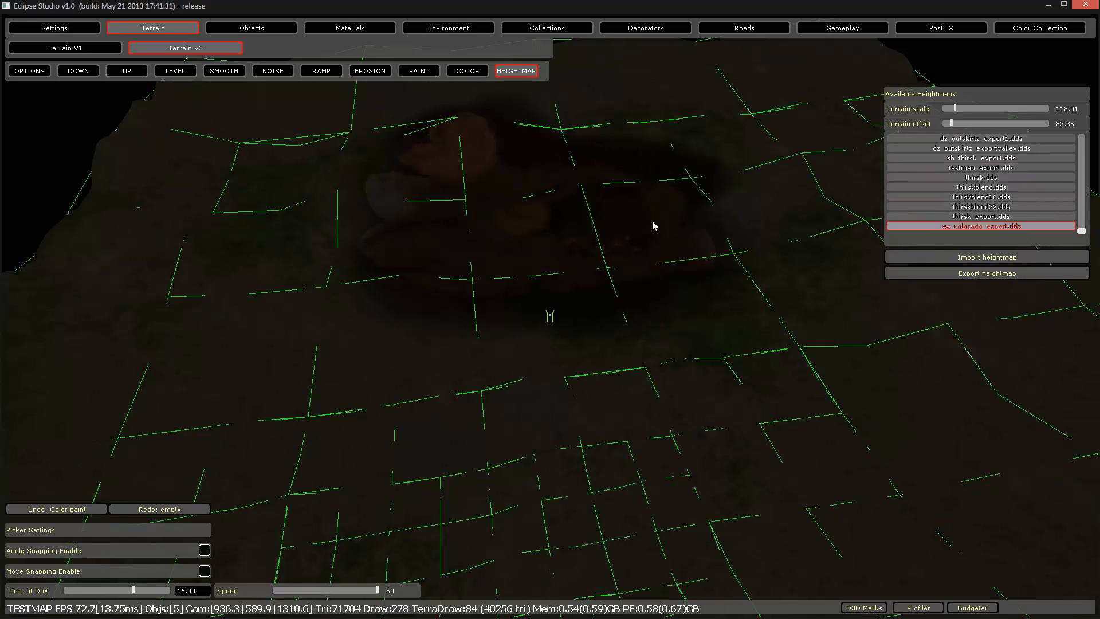
# Inspect the mountains and valleys of the imported Colorado terrain from ground level and from high above.
pyautogui.press('s')
pyautogui.moveTo(652, 220); pyautogui.dragTo(418, 211, button='right')
pyautogui.press('w')
pyautogui.press('w')
pyautogui.press('w')
pyautogui.press('w')
pyautogui.press('s')
pyautogui.press('s')
pyautogui.press('w')
pyautogui.press('w')
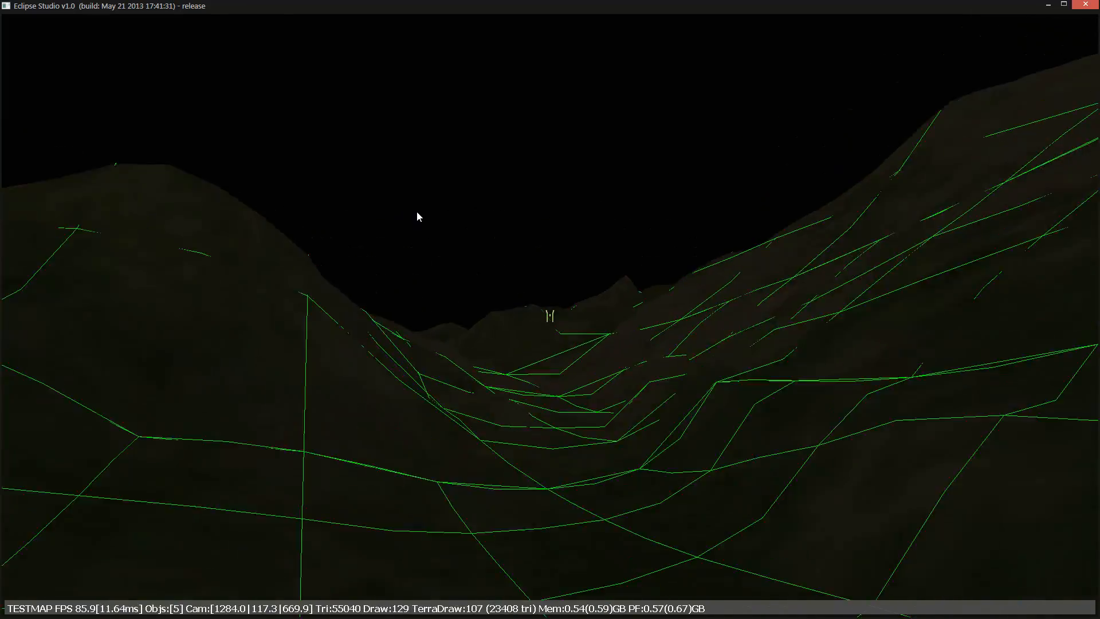
pyautogui.press('w')
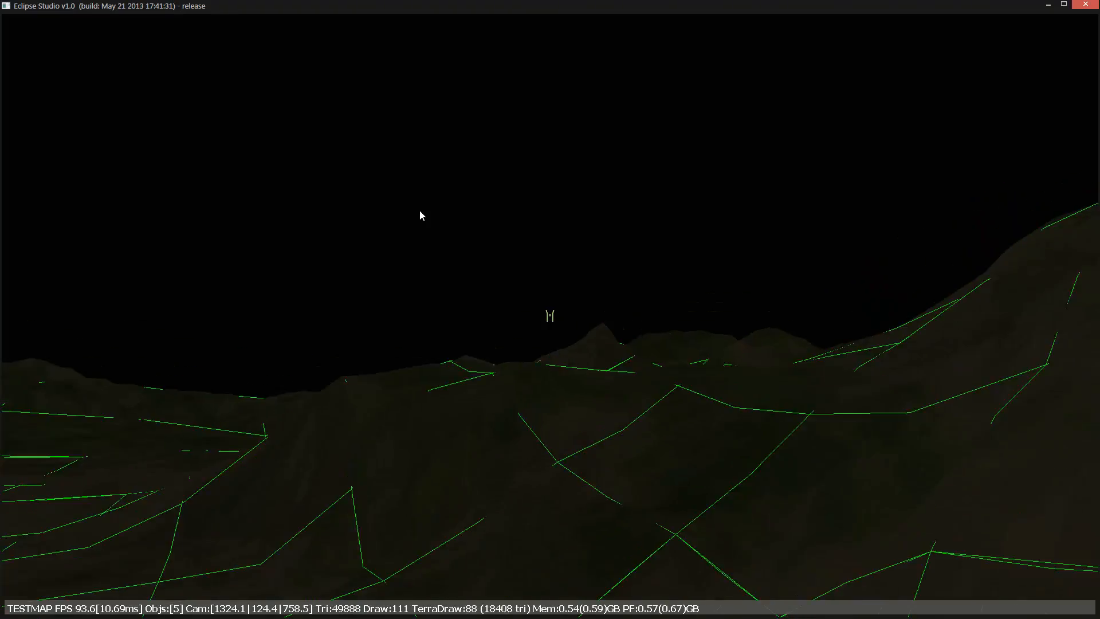
pyautogui.press('w')
pyautogui.moveTo(429, 213); pyautogui.dragTo(396, 252, button='right')
pyautogui.press('s')
pyautogui.press('s')
pyautogui.press('w')
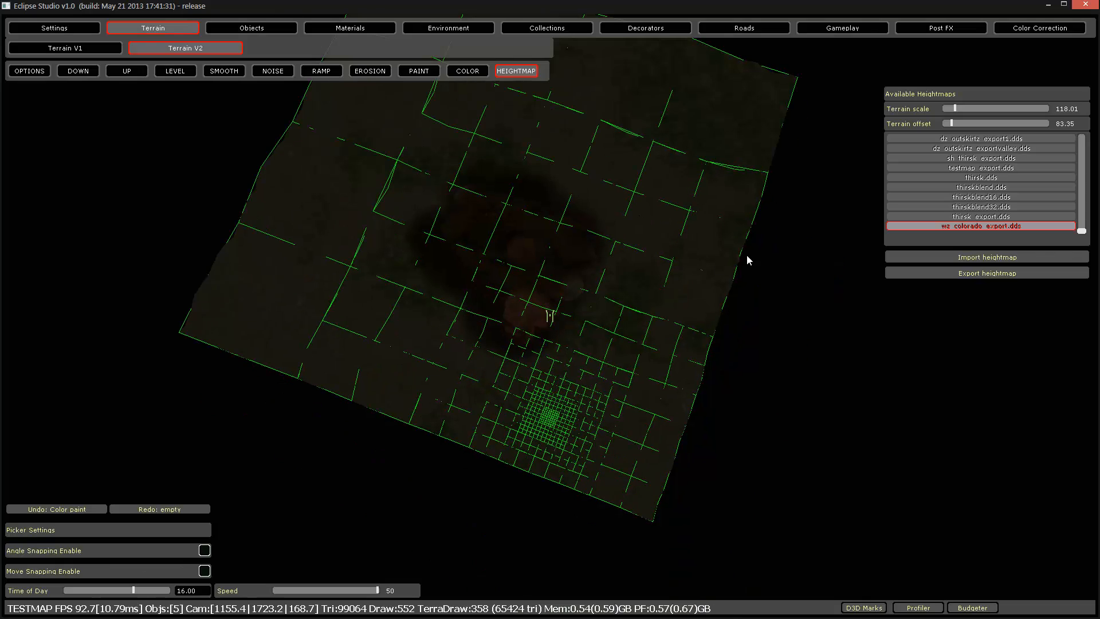
# Choose dz_delta.dds from the available heightmaps and import it onto the terrain.
pyautogui.click(995, 187)
pyautogui.scroll(5, 998, 179)
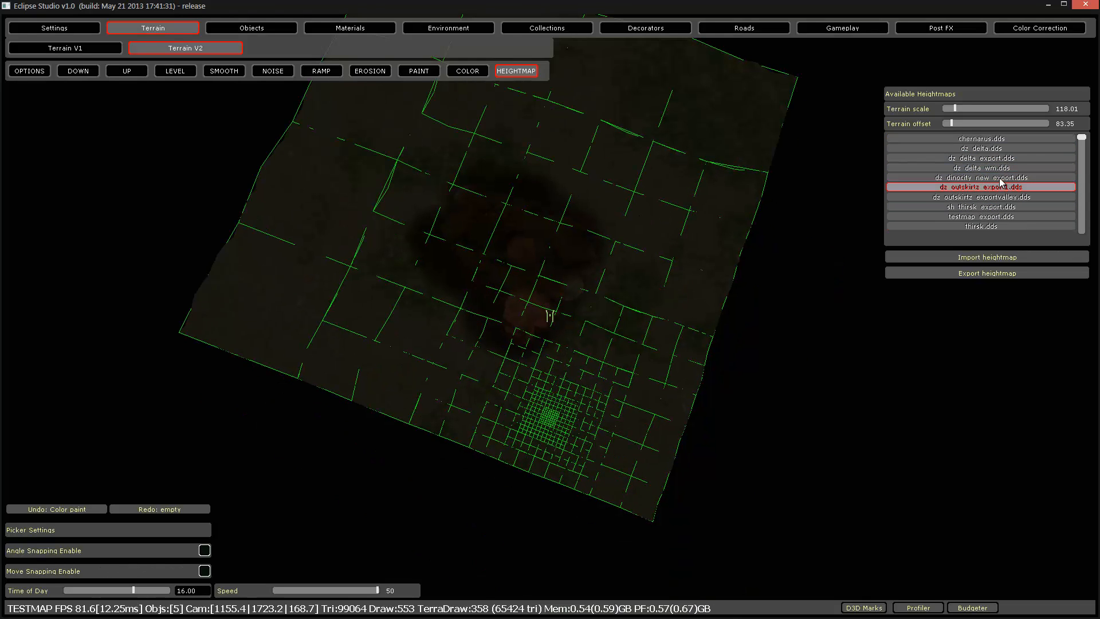
pyautogui.click(1012, 149)
pyautogui.click(992, 159)
pyautogui.click(994, 149)
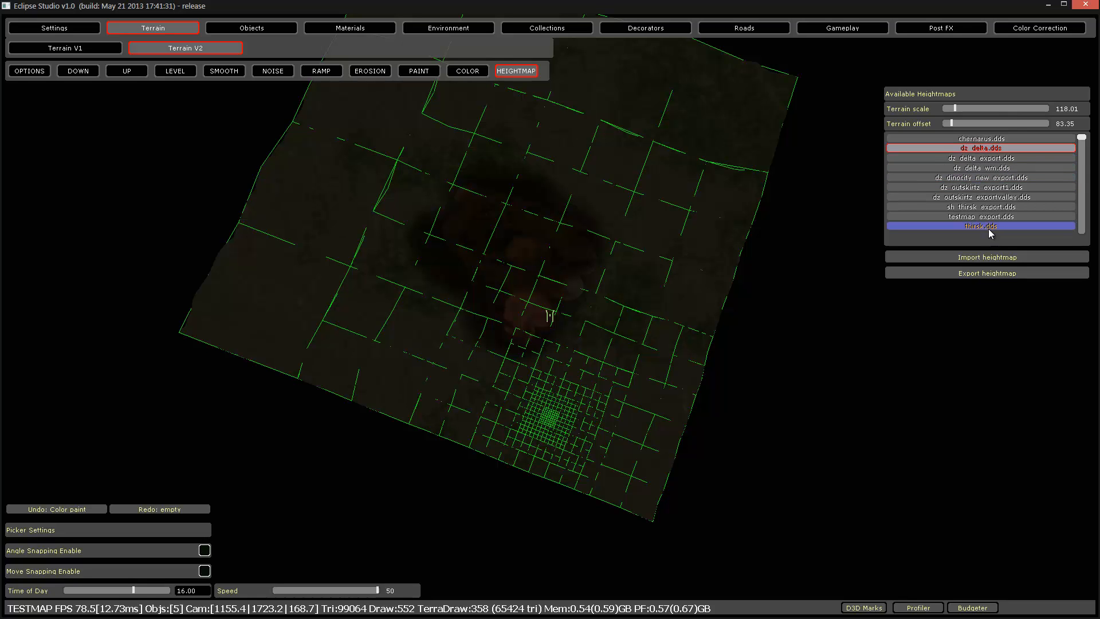
# Examine the relief produced by the dz_delta heightmap from above and at close range.
pyautogui.moveTo(641, 232); pyautogui.dragTo(640, 231, button='right')
pyautogui.press('w')
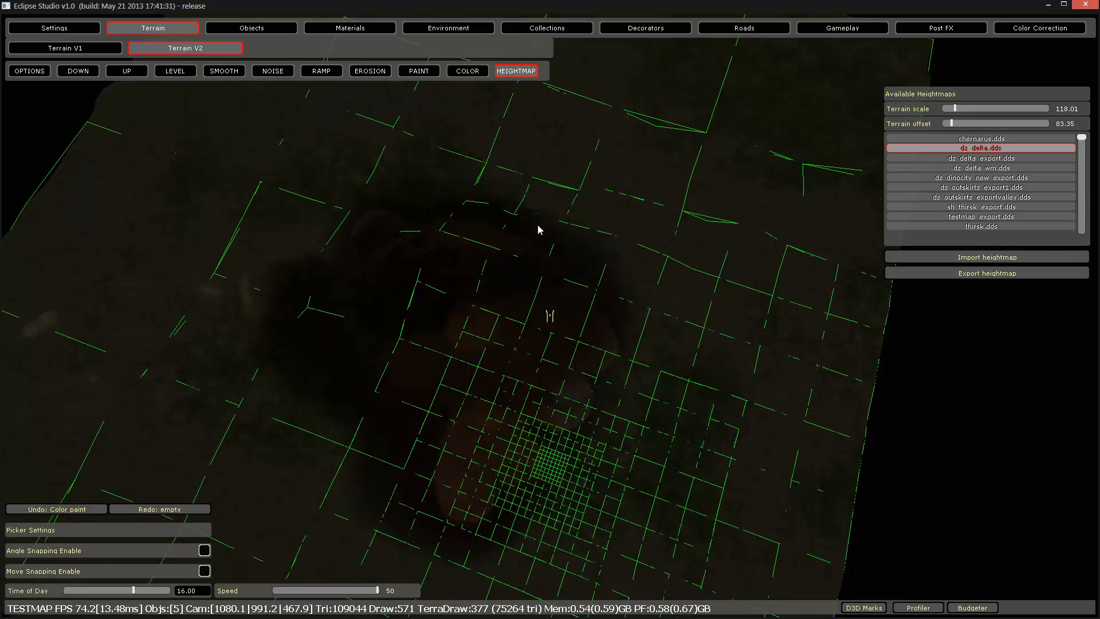
pyautogui.moveTo(510, 227); pyautogui.dragTo(577, 204, button='right')
pyautogui.press('w')
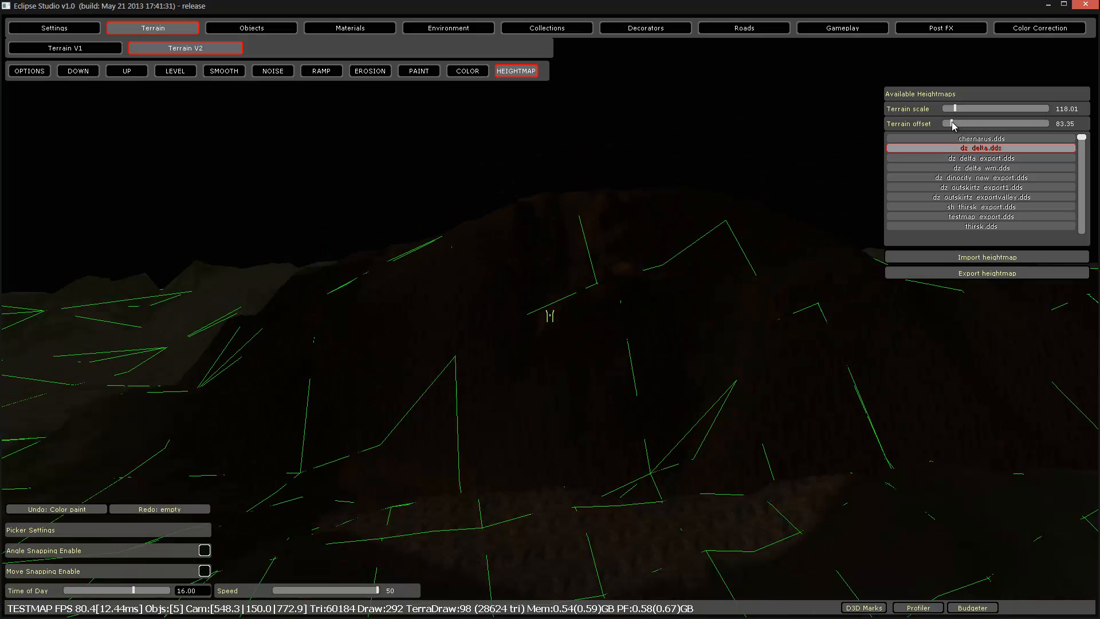
# Set the terrain offset to 342.11, re-import dz_delta.dds and look over the shifted terrain.
pyautogui.click(987, 257)
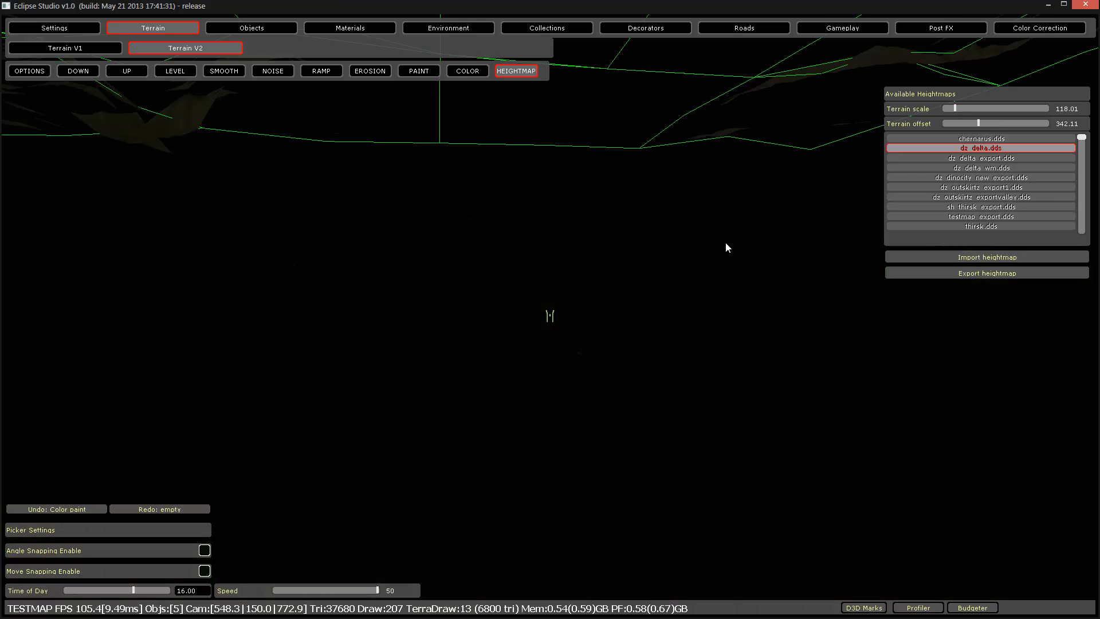
pyautogui.moveTo(726, 242); pyautogui.dragTo(744, 229, button='right')
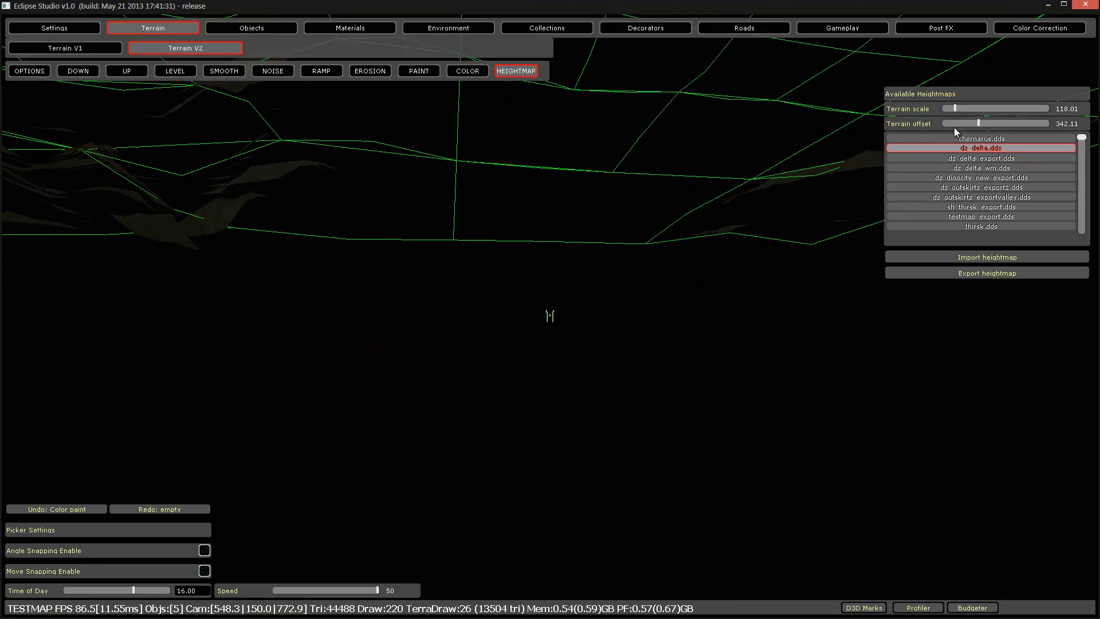
# Re-import dz_delta.dds with the terrain offset at 0, and import it again at a terrain scale of 447.37.
pyautogui.moveTo(960, 122); pyautogui.dragTo(888, 135)
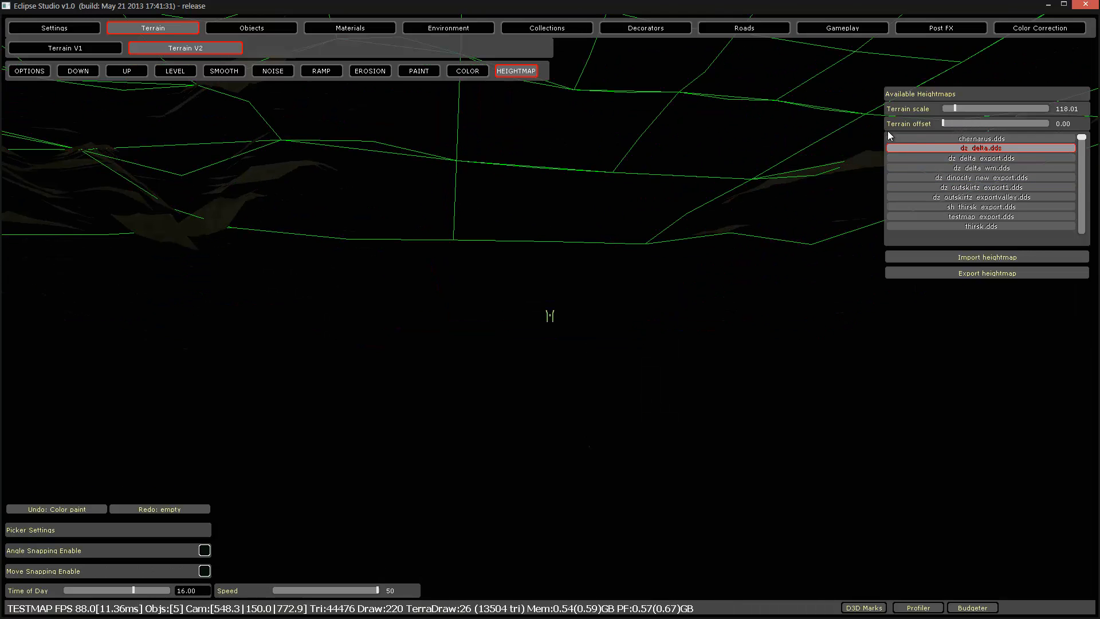
pyautogui.click(958, 256)
pyautogui.moveTo(676, 321)
pyautogui.mouseDown(button='right')
pyautogui.moveTo(665, 314)
pyautogui.moveTo(675, 321)
pyautogui.mouseUp(button='right')
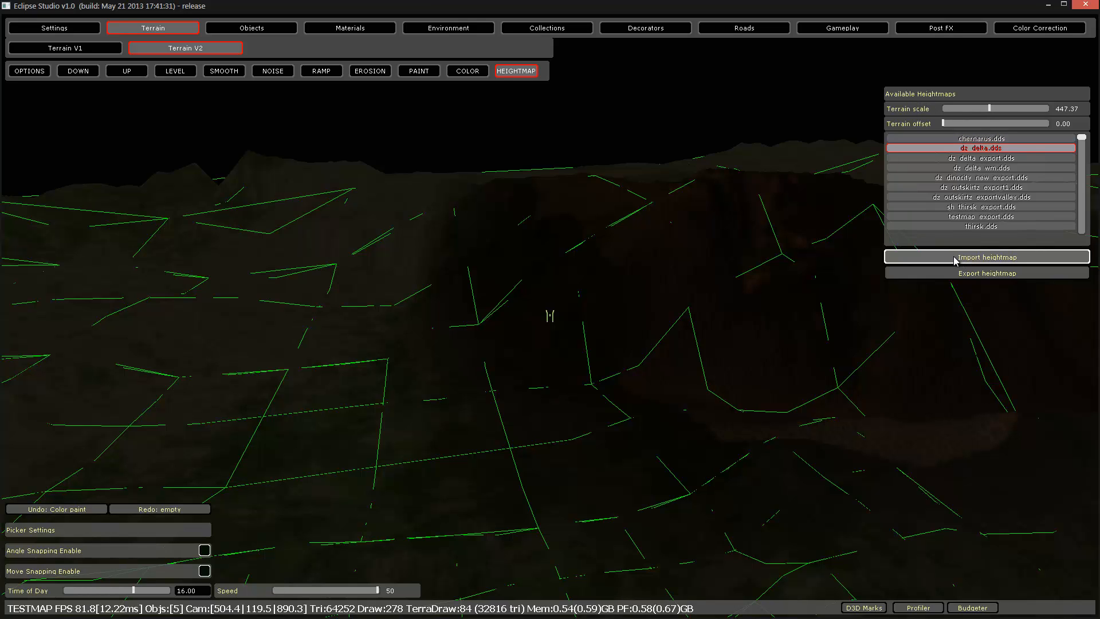
pyautogui.moveTo(742, 258); pyautogui.dragTo(801, 292, button='right')
pyautogui.press('s')
# Reduce the terrain scale to 5, re-import dz_delta.dds and view the result from ground level.
pyautogui.click(1059, 107)
pyautogui.write('0')
pyautogui.press('Return')
pyautogui.click(990, 256)
pyautogui.press('w')
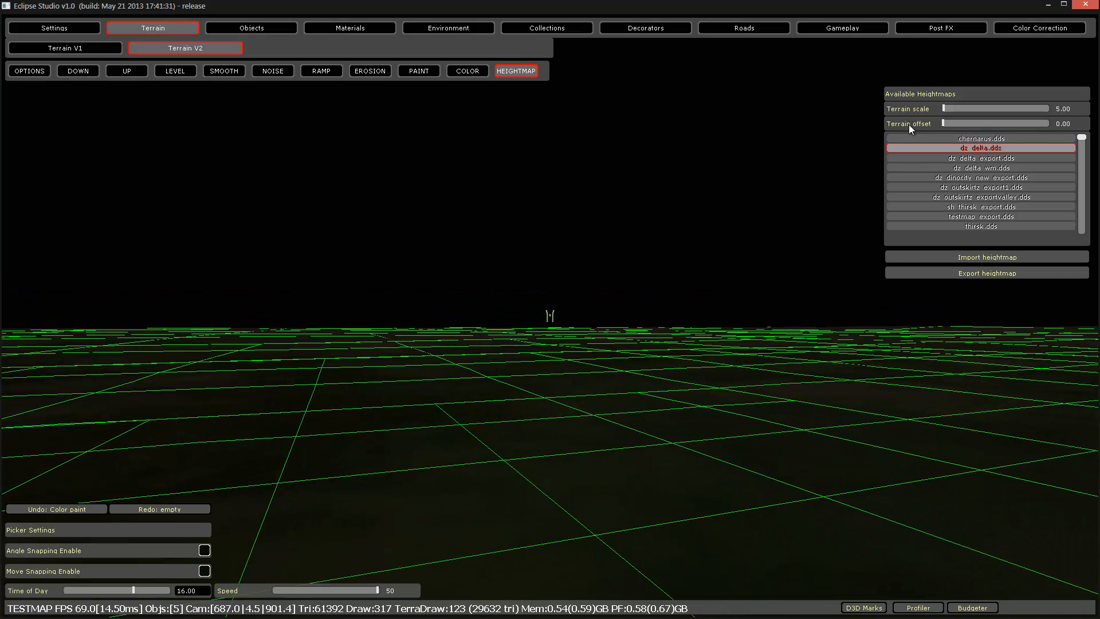
# Set the terrain scale to 168.42, re-import dz_delta.dds and view the terrain from high above.
pyautogui.click(959, 109)
pyautogui.moveTo(655, 281); pyautogui.dragTo(336, 242, button='right')
pyautogui.press('s')
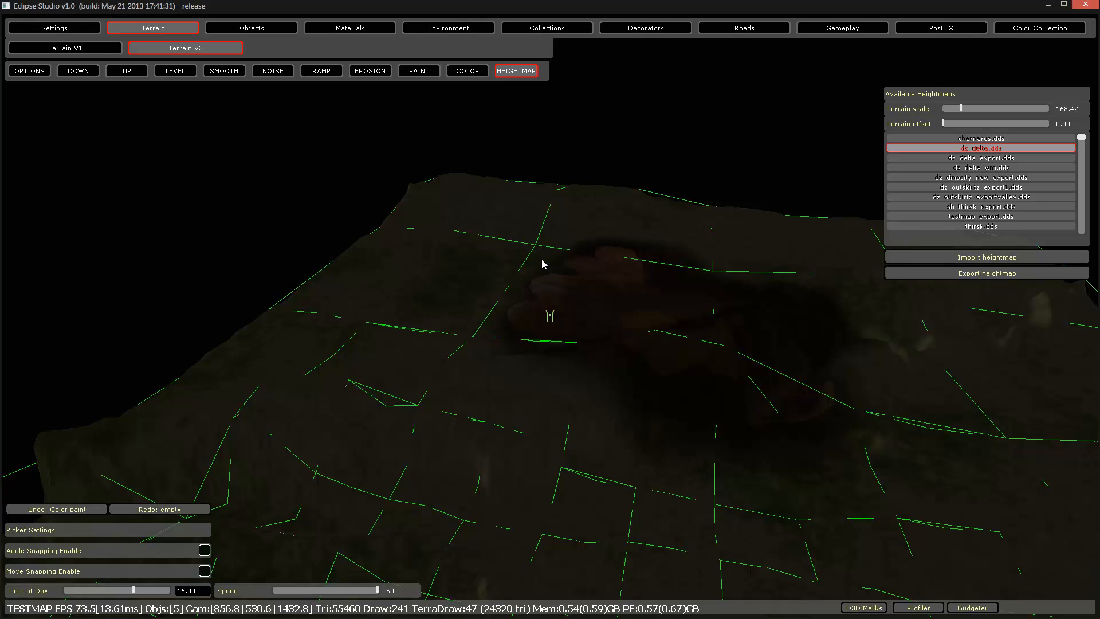
# Close Eclipse Studio and open the DeadZone shortcut on the desktop.
pyautogui.hotkey('alt', 'F4')
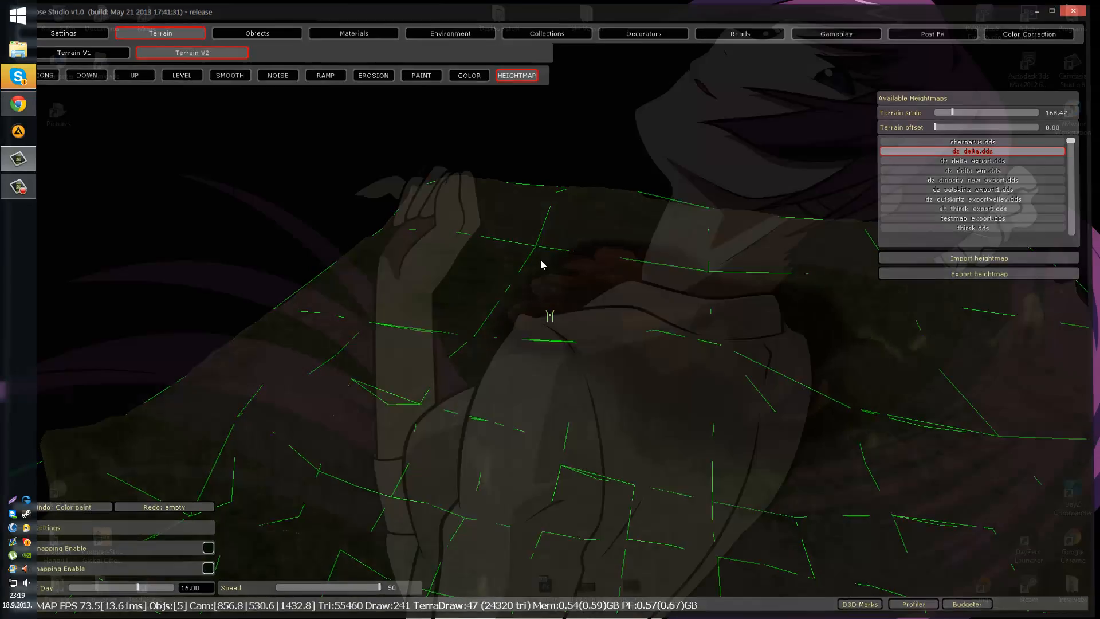
pyautogui.doubleClick(147, 592)
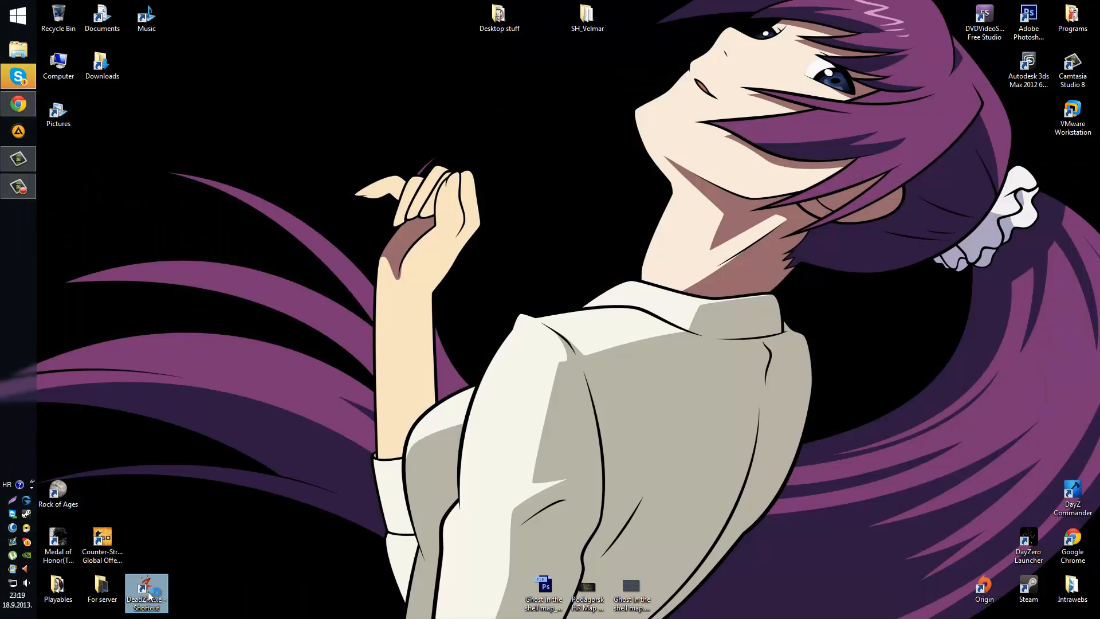